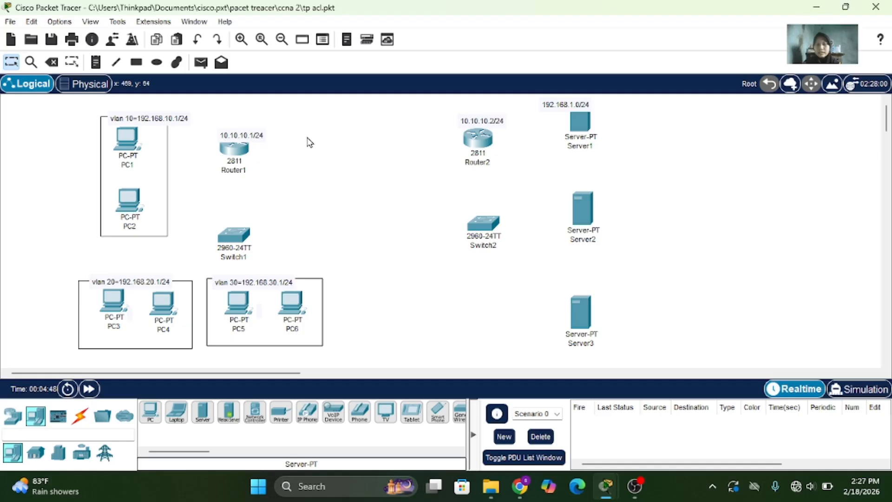
# - Move the VLAN 10 label above its PC group box and shift the 192.168.1.0/24 label clear of Server1
pyautogui.click(162, 122)
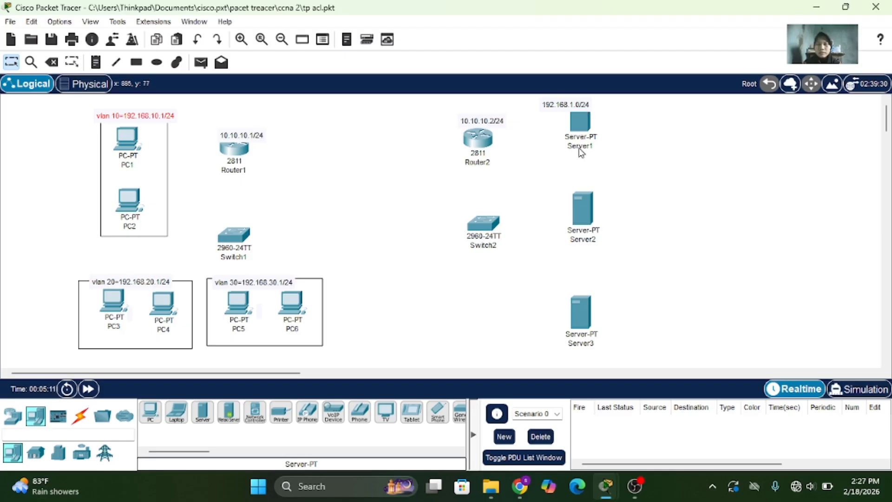
pyautogui.moveTo(577, 105); pyautogui.dragTo(554, 103)
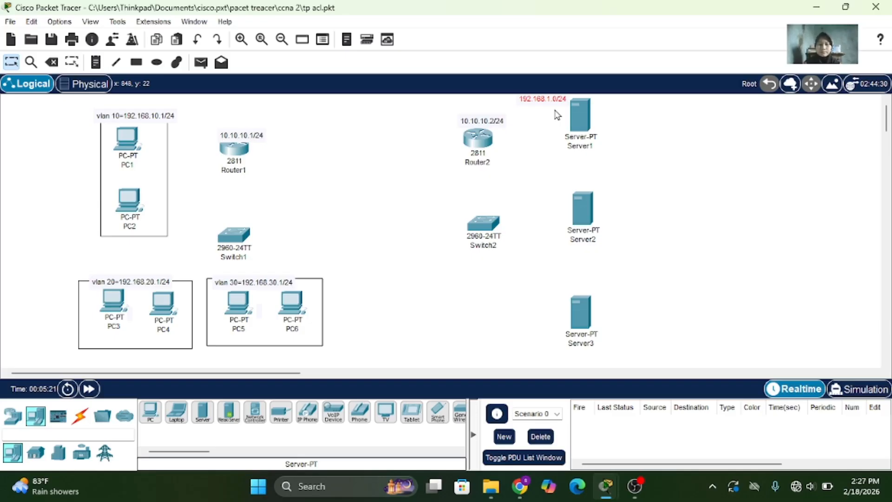
# - Cable Router1 to Switch1 and Router2 to Switch2 using the automatically chosen connection type
pyautogui.click(80, 424)
pyautogui.click(149, 413)
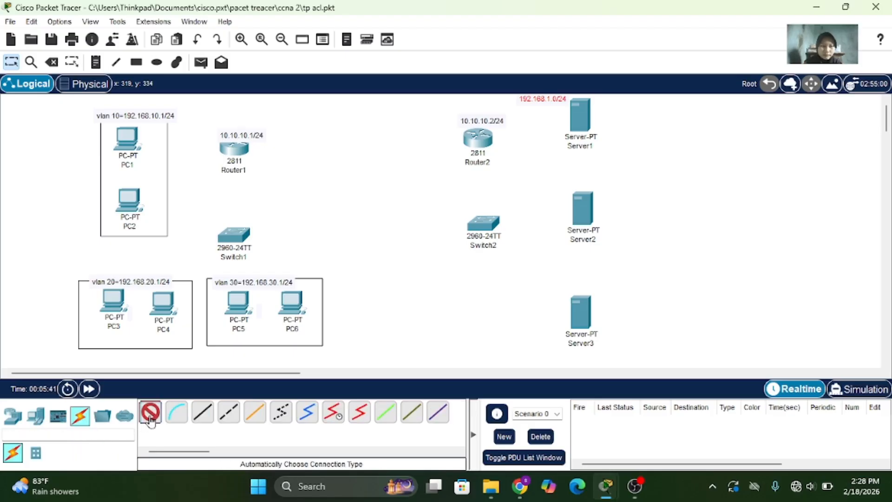
pyautogui.click(235, 148)
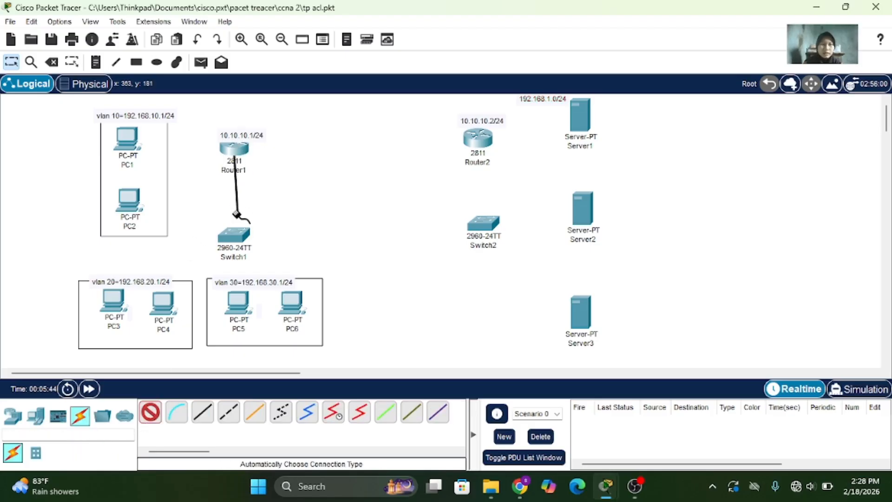
pyautogui.click(234, 235)
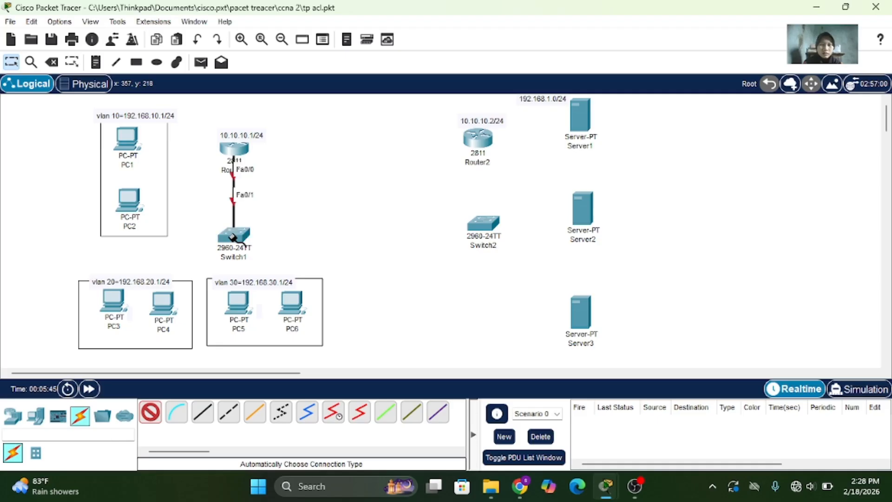
pyautogui.click(478, 138)
pyautogui.click(483, 223)
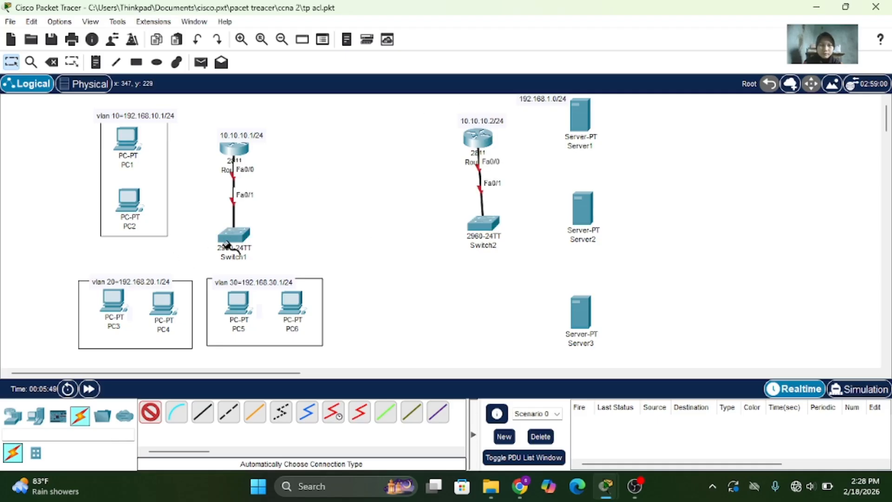
# - Cable PC1 and PC2 of VLAN 10 to Switch1 with the automatic connection type
pyautogui.click(234, 235)
pyautogui.click(127, 138)
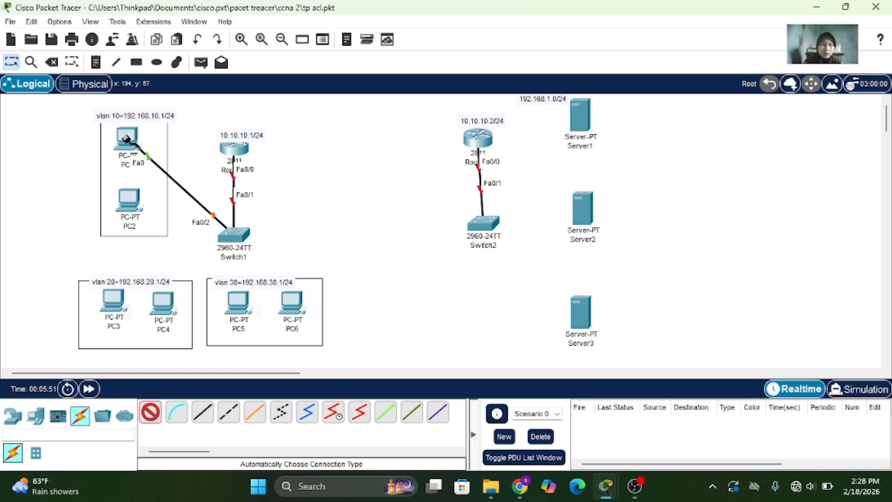
pyautogui.click(126, 200)
pyautogui.click(234, 235)
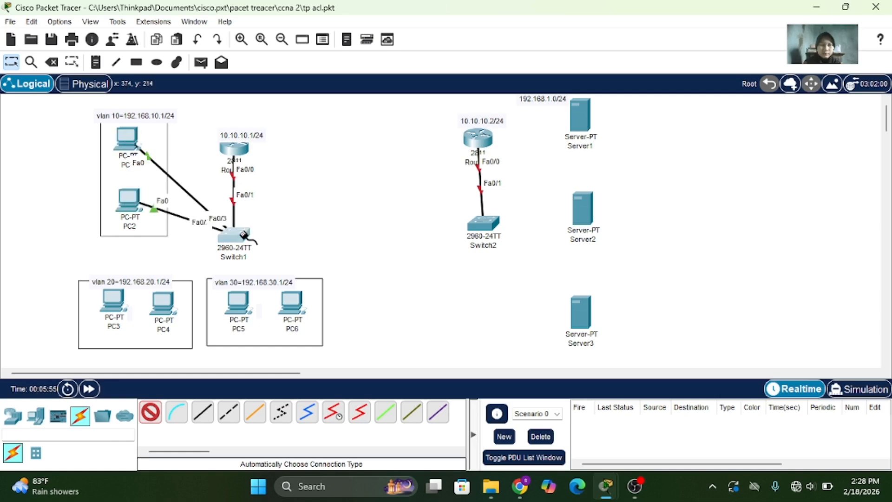
# - Cable PC3 and PC4 of VLAN 20 and PC5 and PC6 of VLAN 30 to Switch1
pyautogui.click(234, 234)
pyautogui.click(113, 300)
pyautogui.click(172, 292)
pyautogui.click(236, 235)
pyautogui.click(239, 299)
pyautogui.click(236, 237)
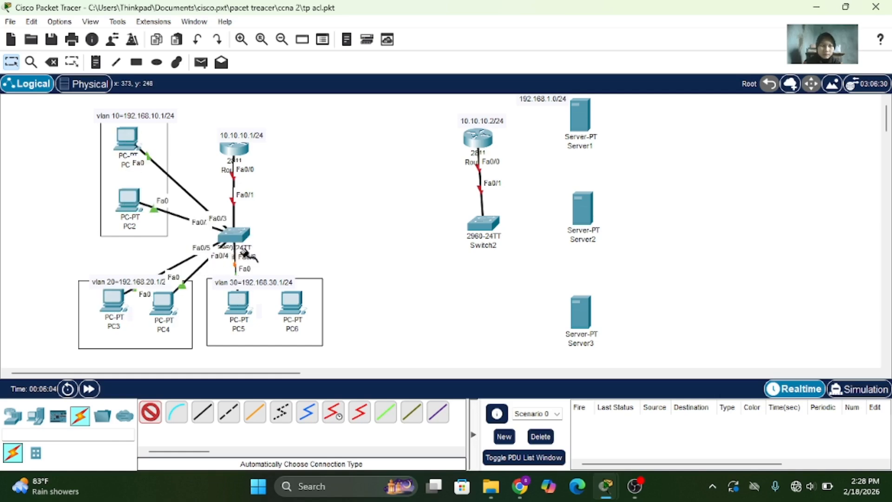
pyautogui.click(290, 303)
pyautogui.click(235, 236)
# - Cable Server1, Server2 and Server3 to Switch2 with the automatic connection type
pyautogui.click(484, 223)
pyautogui.click(580, 118)
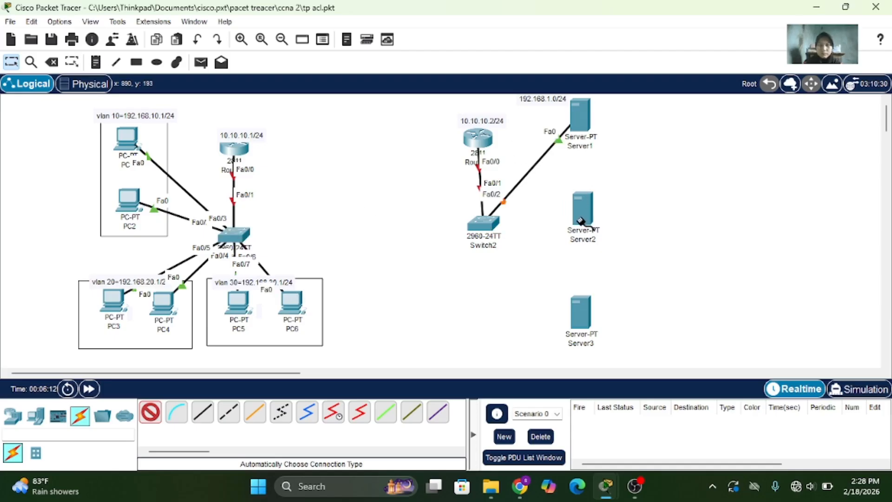
pyautogui.click(583, 209)
pyautogui.click(483, 223)
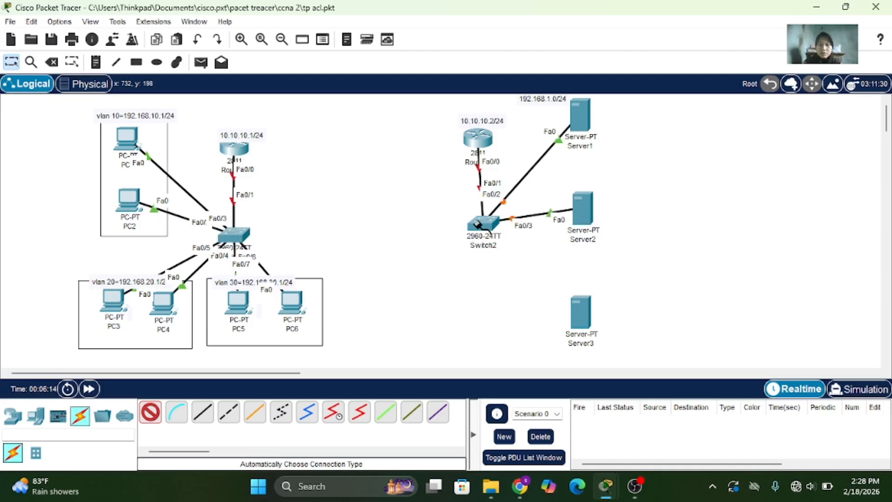
pyautogui.click(581, 316)
pyautogui.click(478, 223)
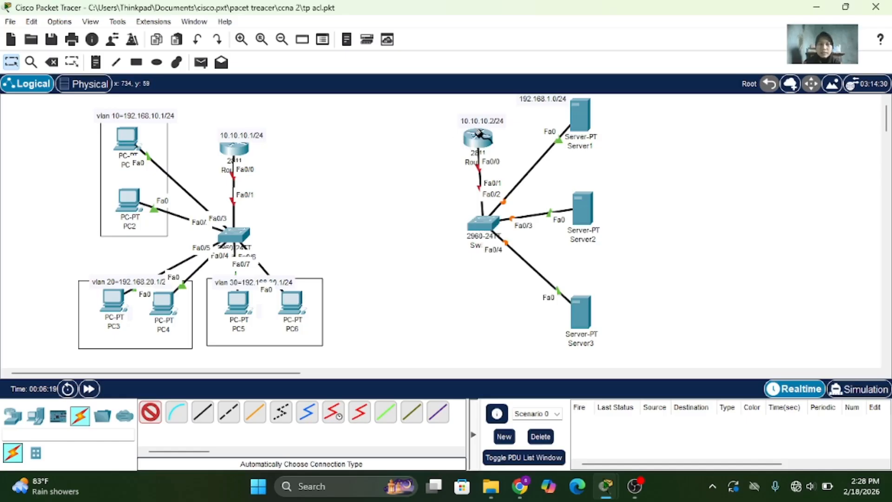
# - Link Router2 to Router1 with an automatic connection and return to selection mode
pyautogui.click(478, 135)
pyautogui.click(229, 144)
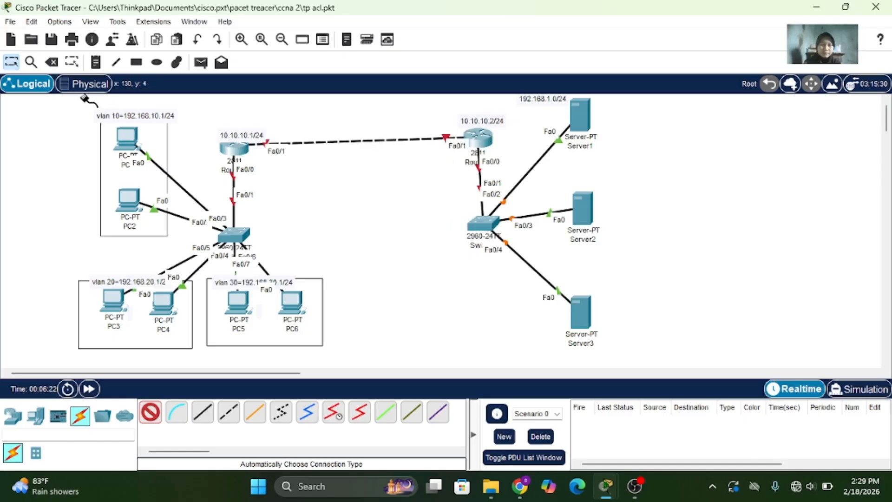
pyautogui.click(11, 62)
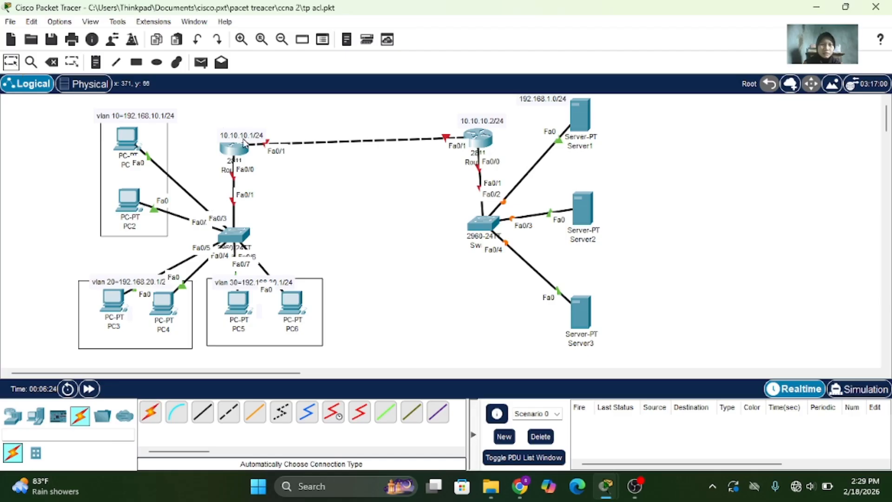
# - Move the 10.10.10.1/24 label up clear of Router1 and nudge Router1 slightly upward
pyautogui.moveTo(248, 135); pyautogui.dragTo(236, 124)
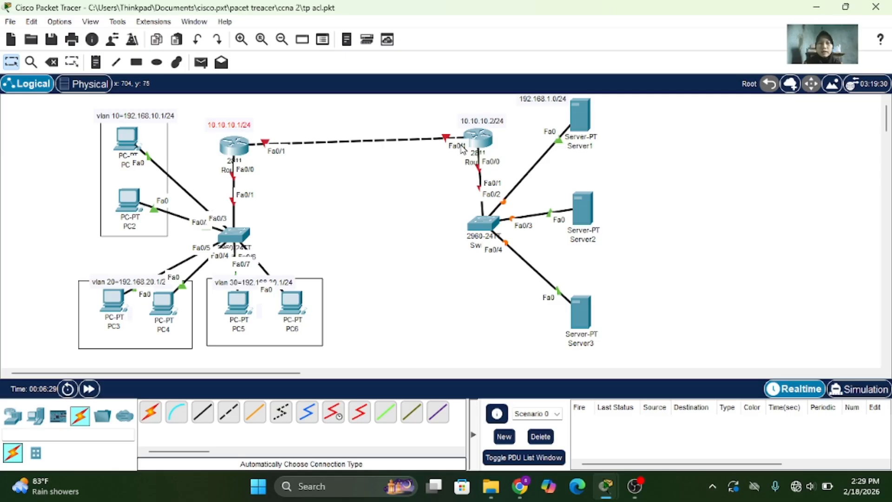
pyautogui.moveTo(231, 150); pyautogui.dragTo(233, 144)
pyautogui.moveTo(238, 147)
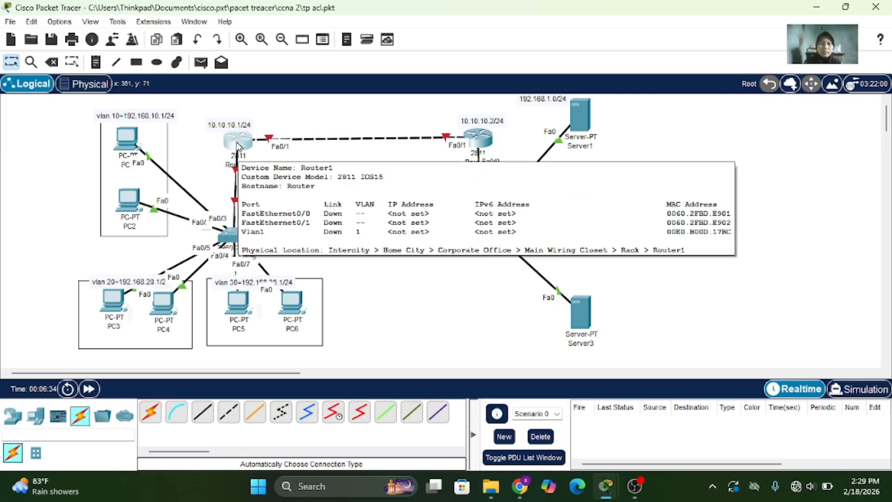
# - Open Switch1's command line and enter global configuration mode with en and conf t
pyautogui.click(233, 235)
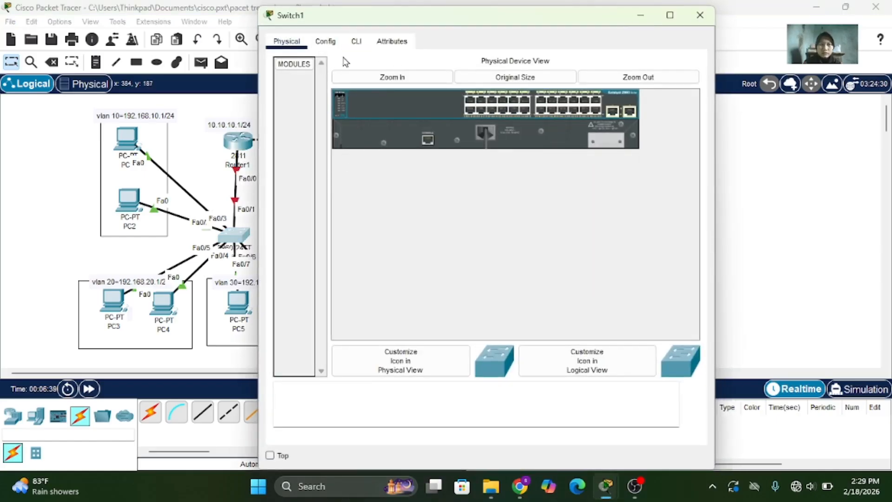
pyautogui.click(363, 46)
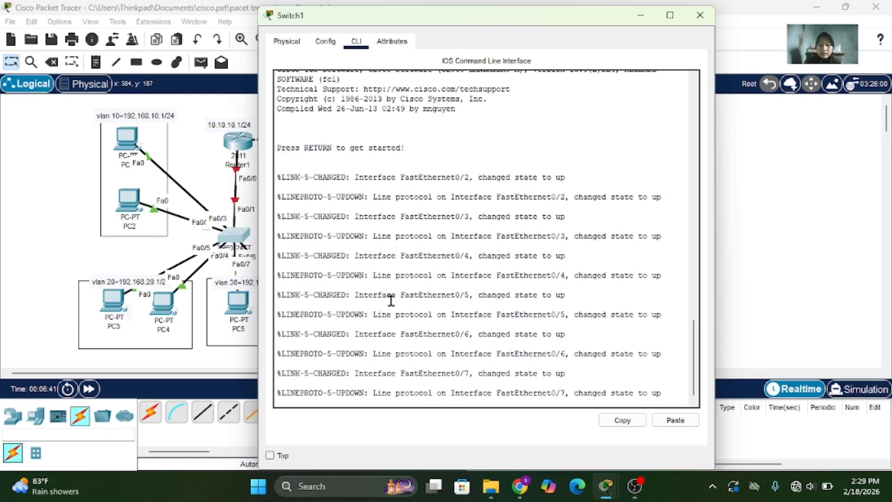
pyautogui.press('Return')
pyautogui.write('en')
pyautogui.press('Return')
pyautogui.write('co')
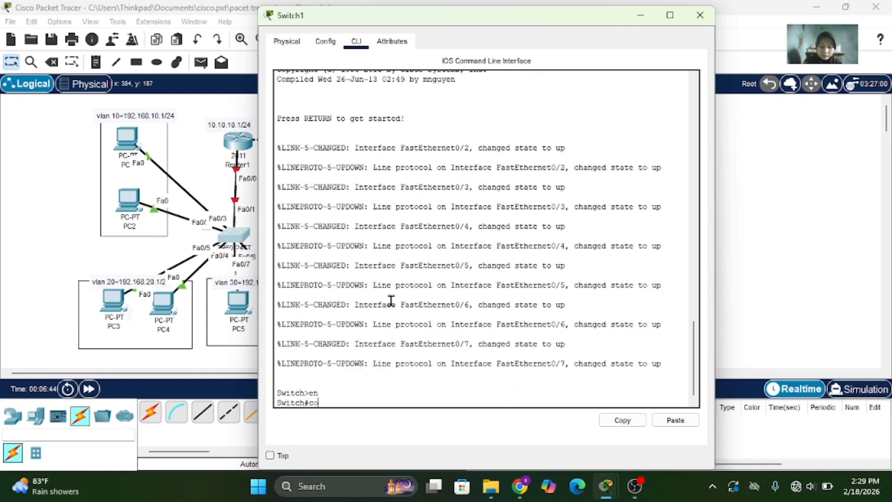
pyautogui.write('nf t')
pyautogui.press('Return')
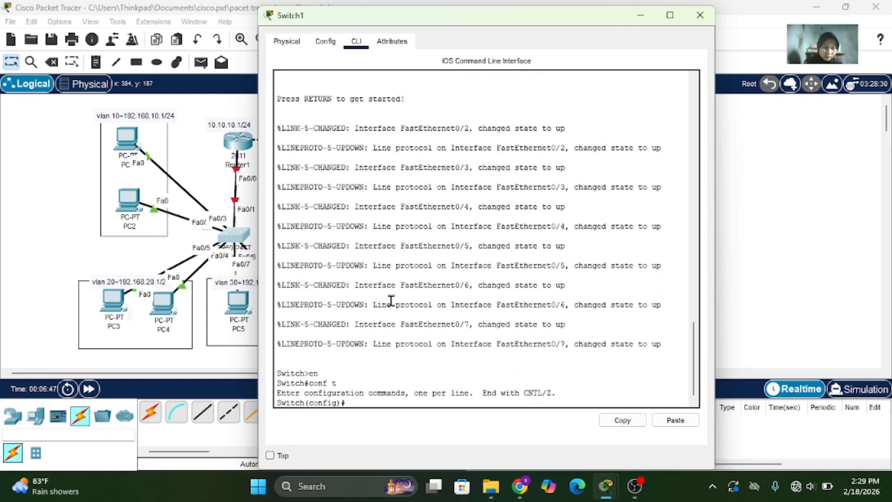
# - Create VLANs 10, 20 and 30 on Switch1 and return to global configuration mode
pyautogui.write('vlan 10')
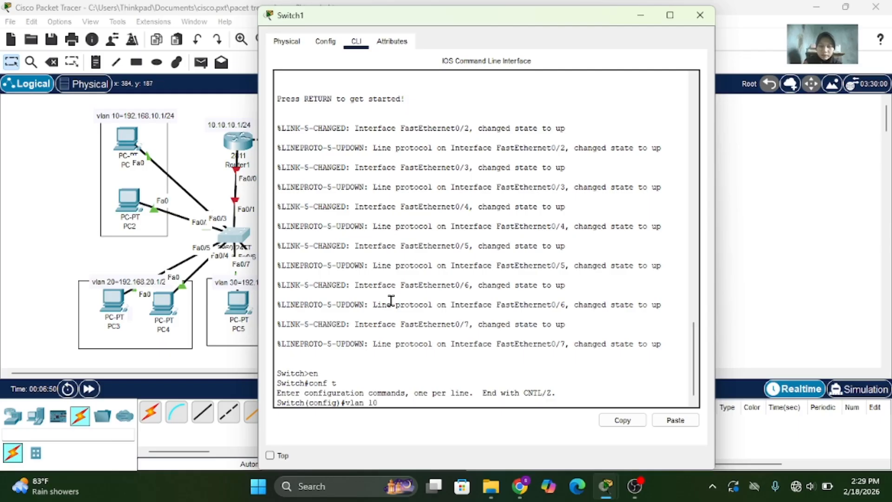
pyautogui.press('Return')
pyautogui.write('vlan)#vl')
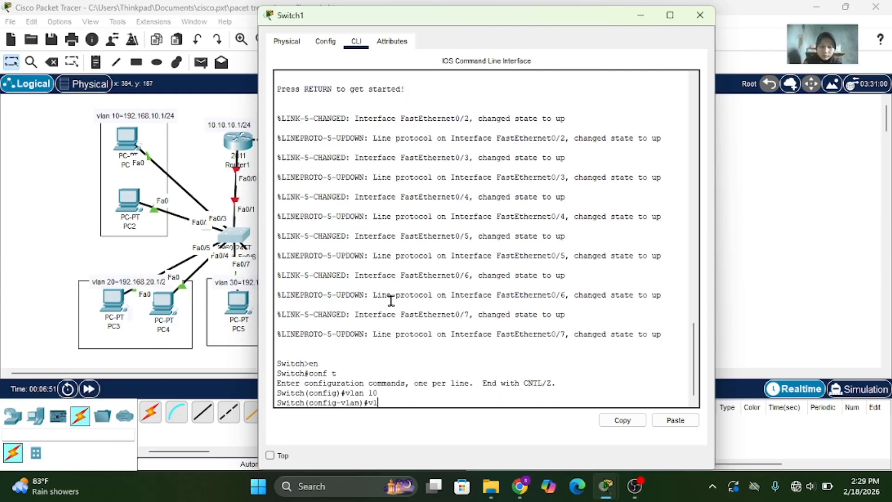
pyautogui.write('an 20')
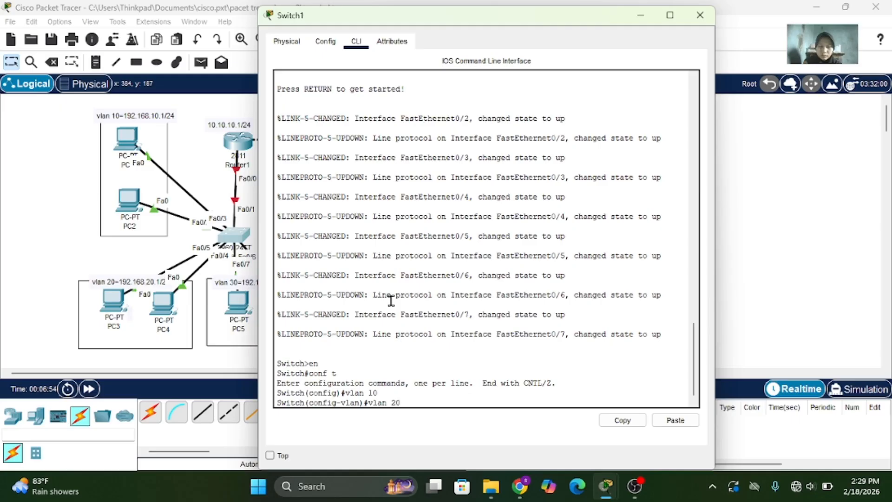
pyautogui.press('Return')
pyautogui.write('vlan 3')
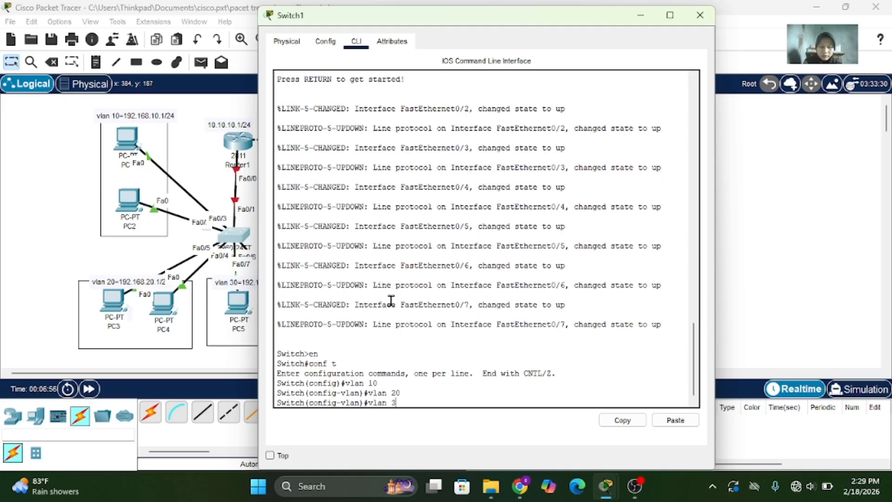
pyautogui.write('0')
pyautogui.press('Return')
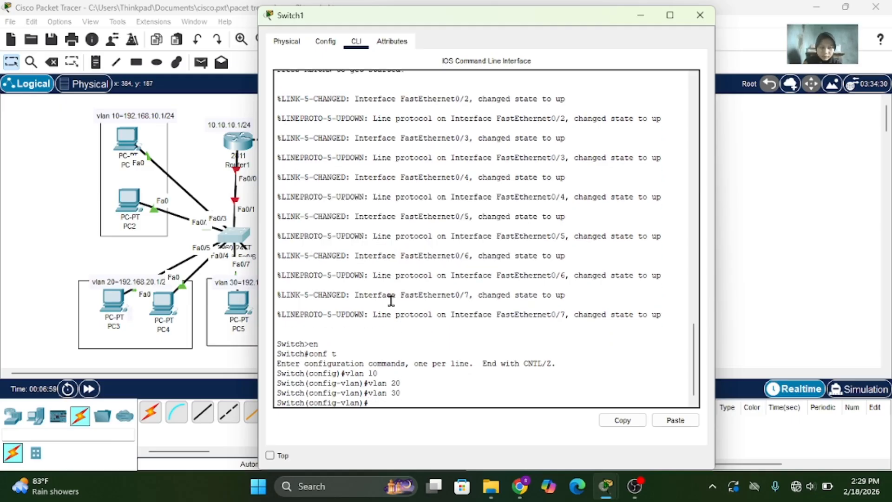
pyautogui.write('ex')
pyautogui.press('Return')
# - Display Switch1's VLAN summary with do show vlan br
pyautogui.write('do sho')
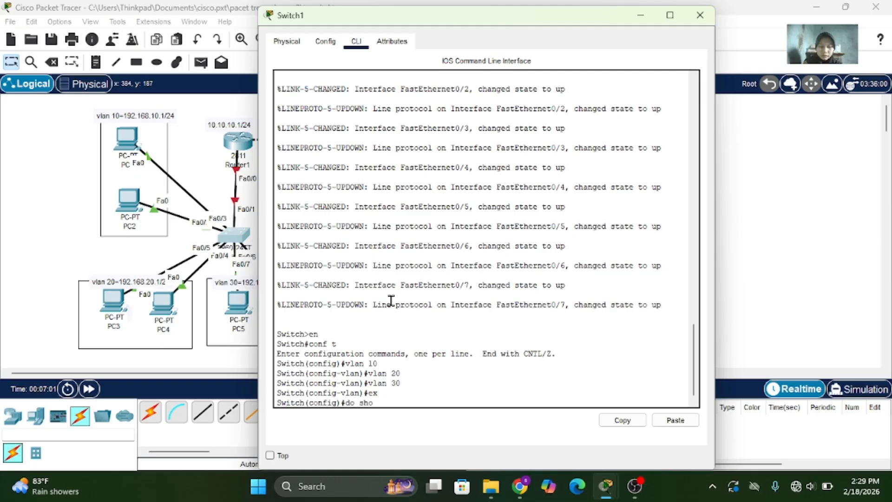
pyautogui.write('w vlan br')
pyautogui.press('Return')
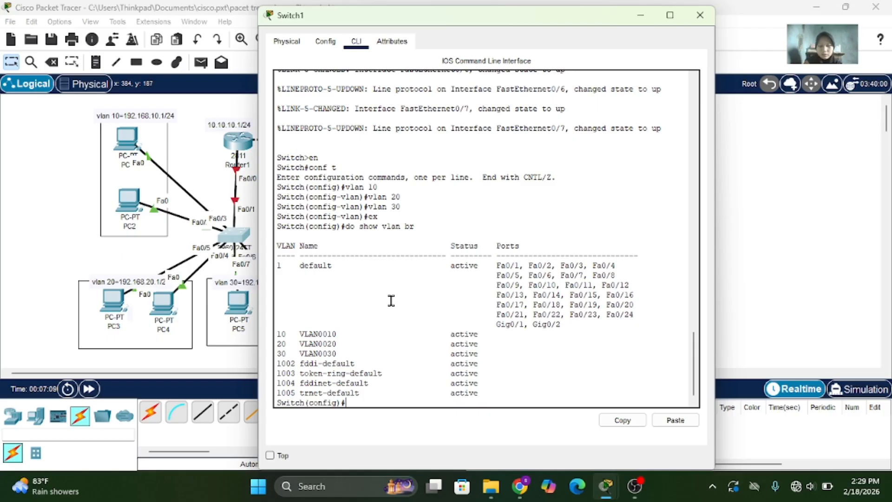
# - Set Switch1's interface range fastEthernet0/2-3 to switchport mode access
pyautogui.write('n')
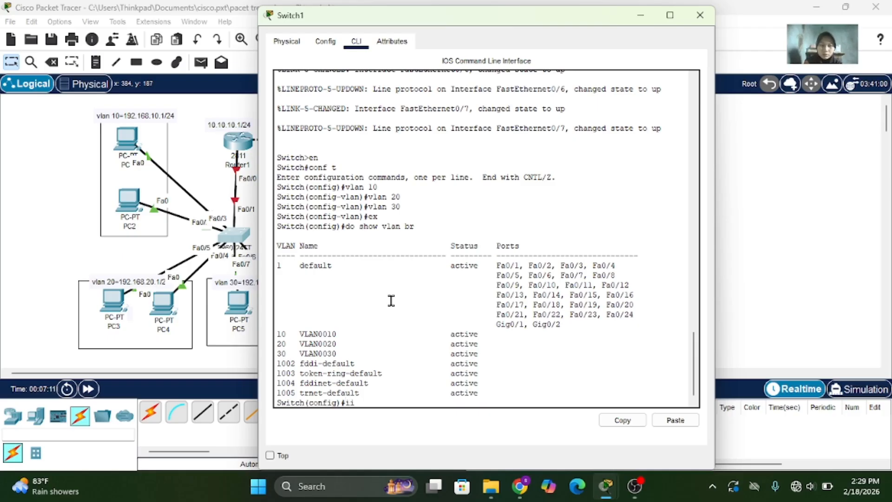
pyautogui.write('t r')
pyautogui.press('Tab')
pyautogui.write('f')
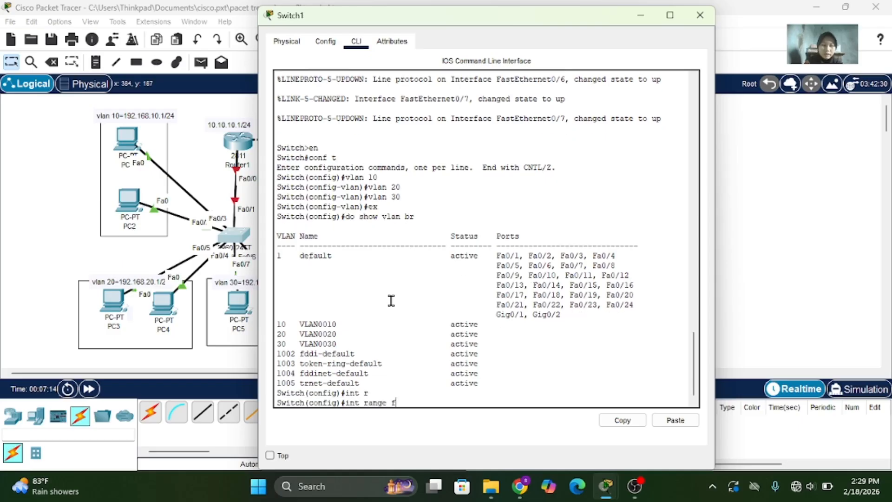
pyautogui.press('Tab')
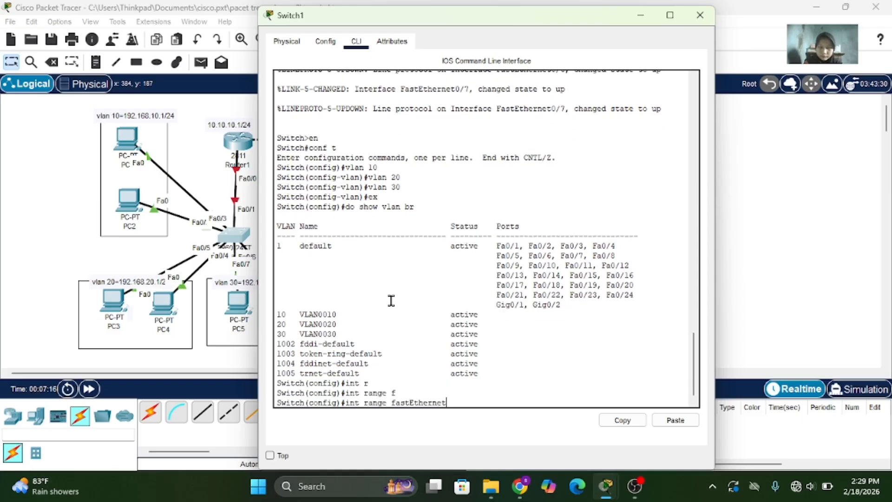
pyautogui.write('0/2-3')
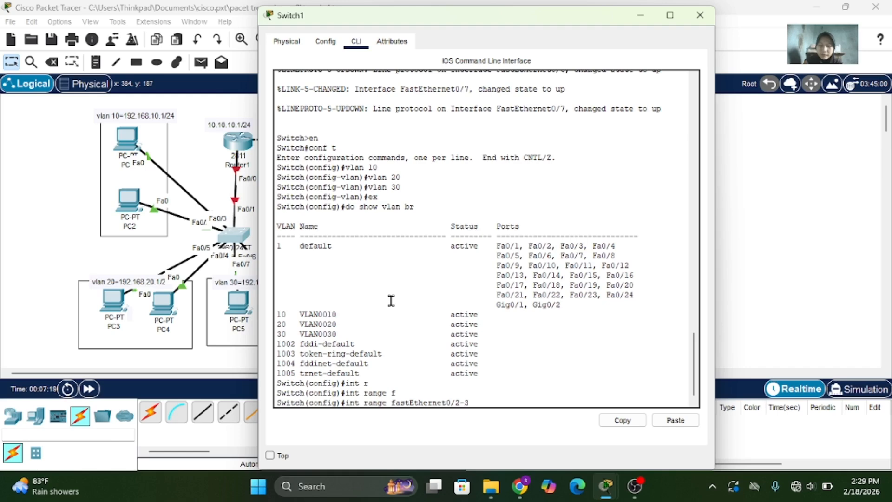
pyautogui.press('Return')
pyautogui.write('sw')
pyautogui.press('Tab')
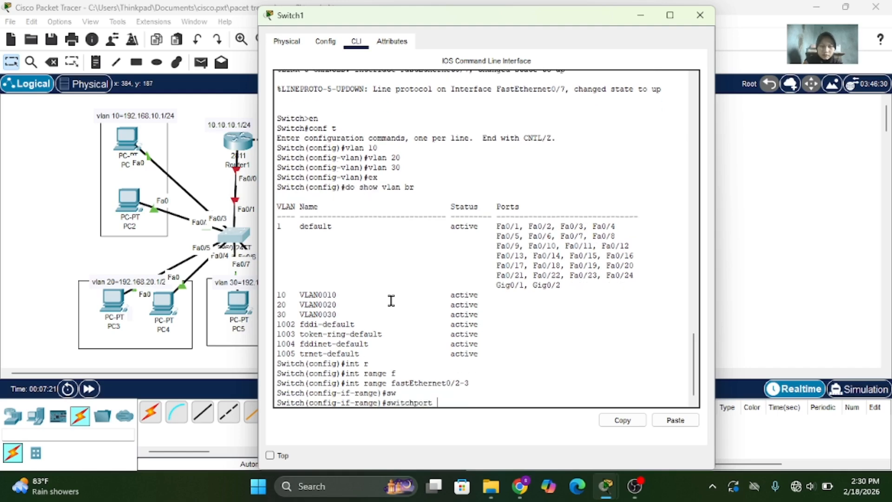
pyautogui.write('m')
pyautogui.press('Tab')
pyautogui.write('a')
pyautogui.press('Tab')
pyautogui.press('Return')
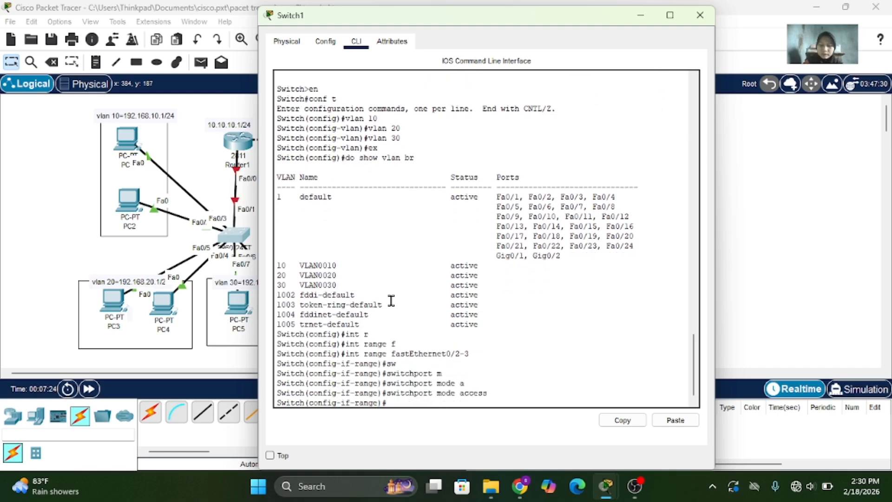
# - Assign the selected interface range to access VLAN 10 and exit range configuration
pyautogui.write('sw')
pyautogui.press('Tab')
pyautogui.write('a')
pyautogui.press('Tab')
pyautogui.write('v')
pyautogui.press('Tab')
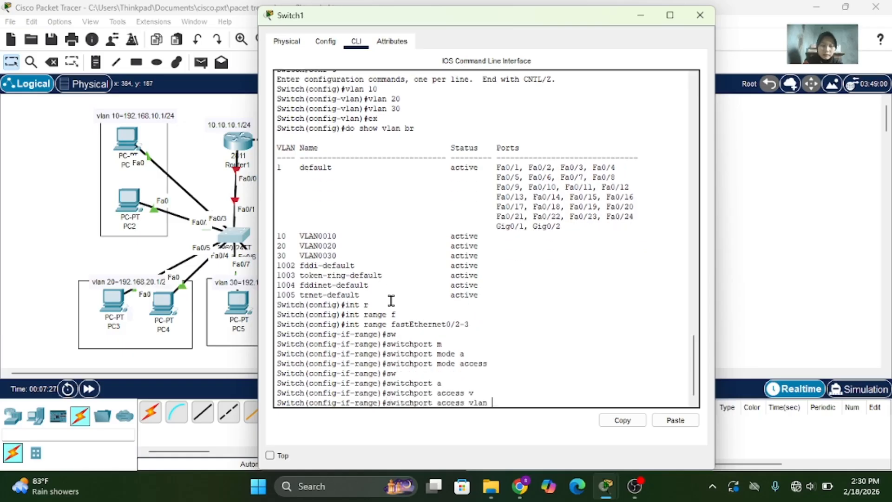
pyautogui.write('10')
pyautogui.press('Return')
pyautogui.write('ex')
pyautogui.press('Return')
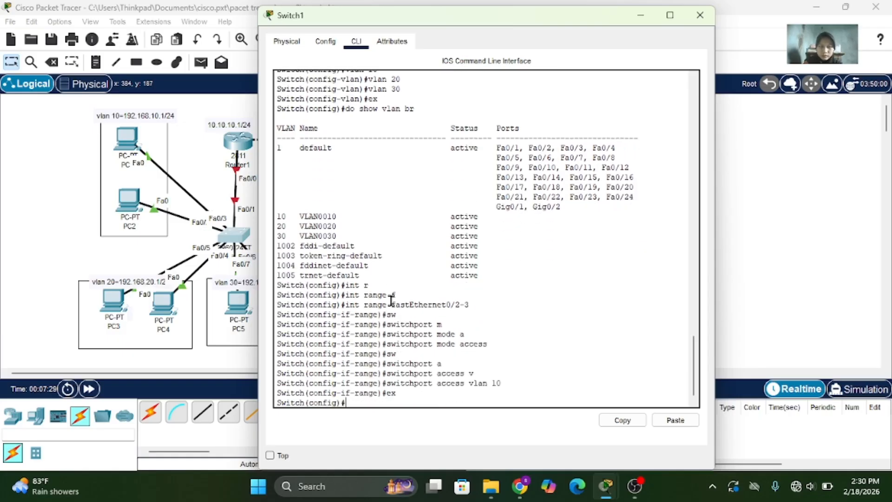
# - Try to select Switch1's ports for configuration with int fa0/4-5
pyautogui.write('int')
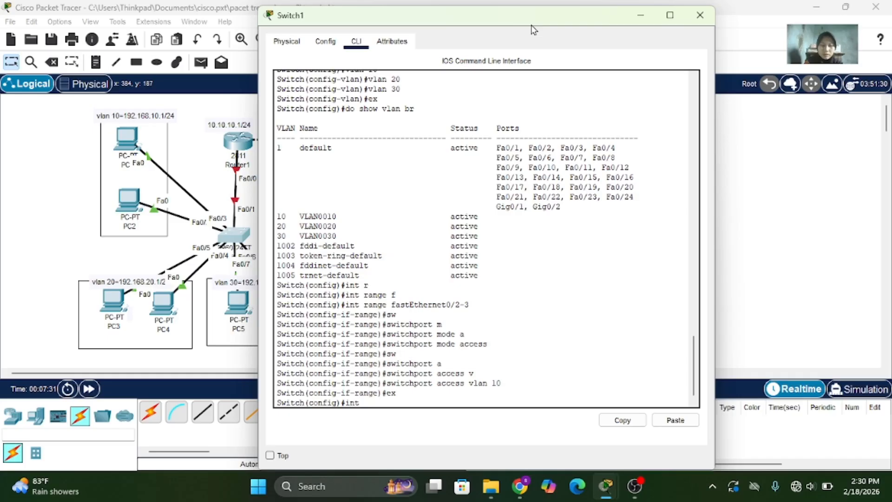
pyautogui.write(' fa0')
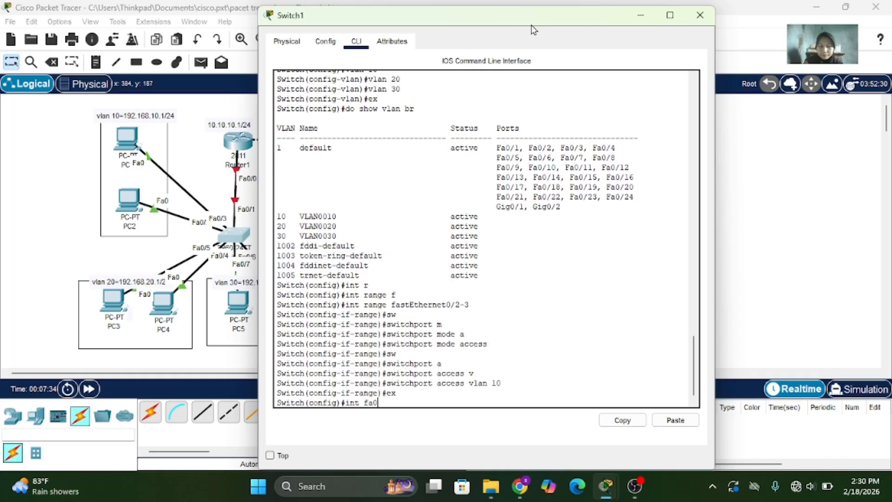
pyautogui.write('/4-5')
pyautogui.press('Return')
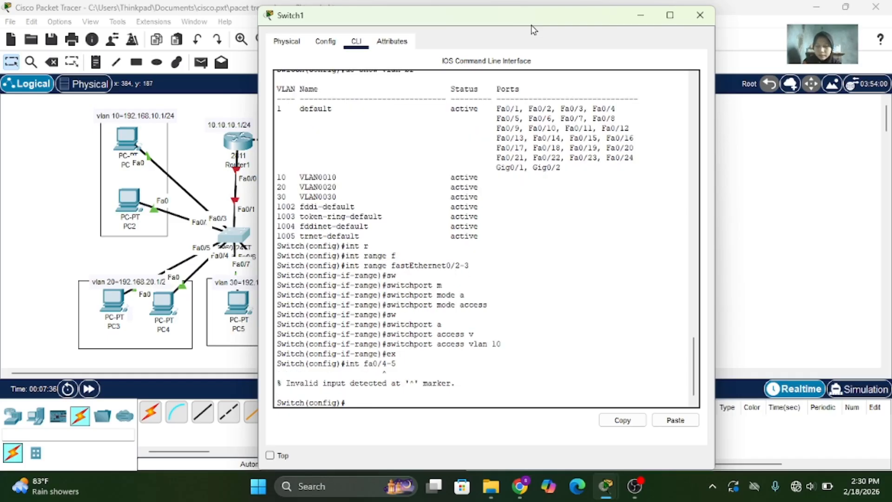
pyautogui.write('s')
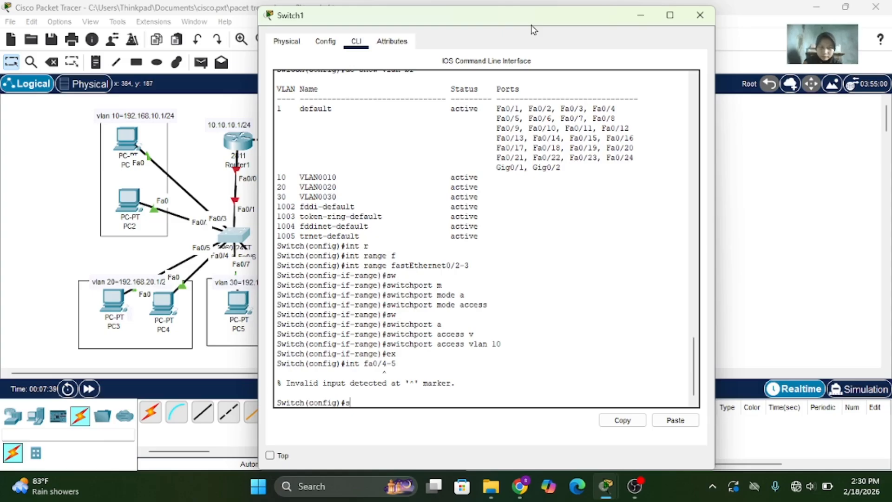
pyautogui.press('BackSpace')
# - Set Switch1's interface range fastEthernet 0/4-5 to switchport mode access
pyautogui.write('int r')
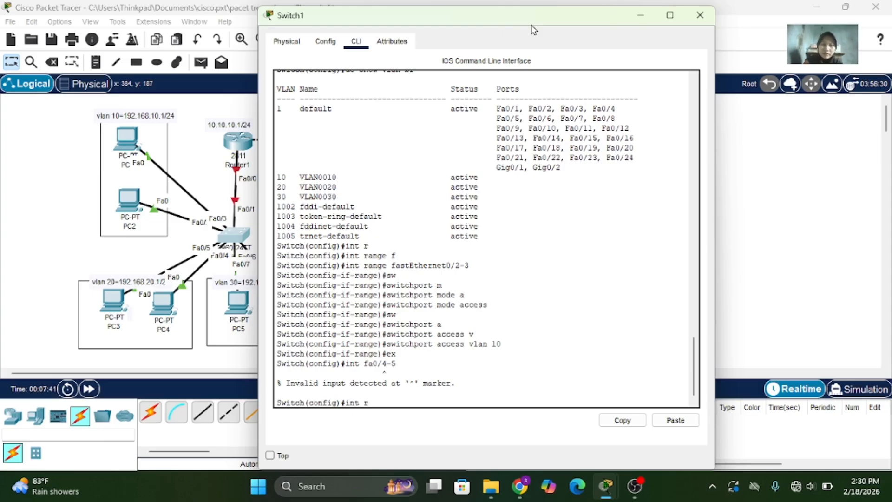
pyautogui.press('Tab')
pyautogui.write('f')
pyautogui.press('Tab')
pyautogui.write('0/')
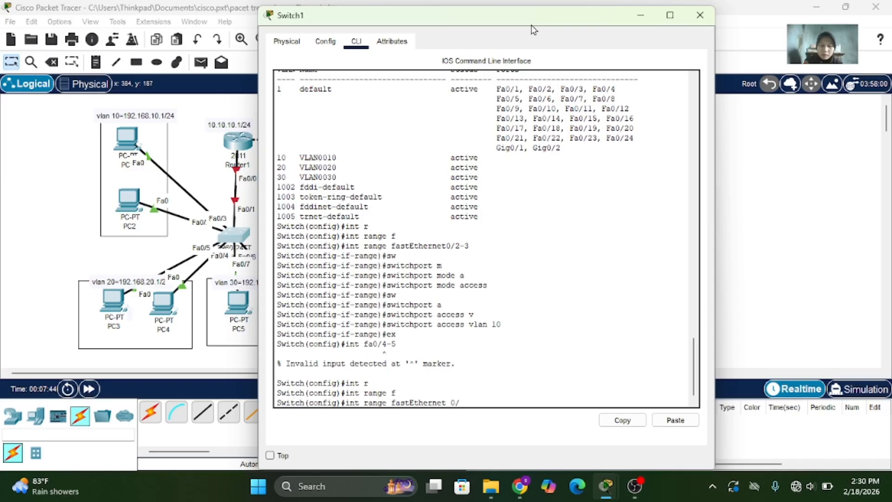
pyautogui.write('4-5')
pyautogui.press('Return')
pyautogui.write('sw')
pyautogui.press('Return')
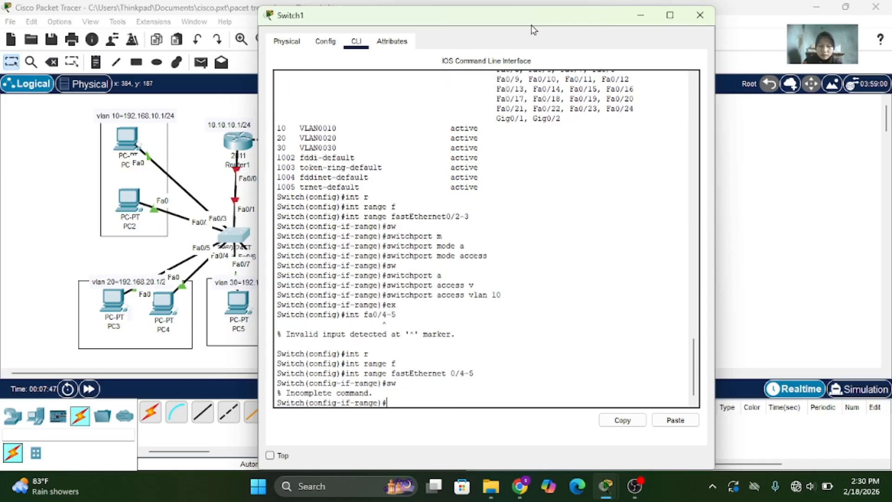
pyautogui.write('sw')
pyautogui.press('Tab')
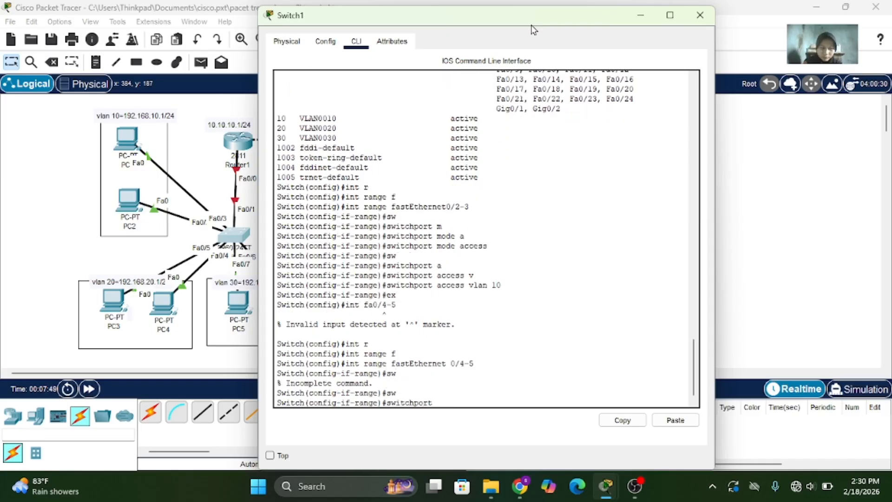
pyautogui.write('m')
pyautogui.press('Tab')
pyautogui.write('a')
pyautogui.press('Tab')
pyautogui.press('Return')
# - Assign the selected range to access VLAN 20 and exit range configuration
pyautogui.write('sw')
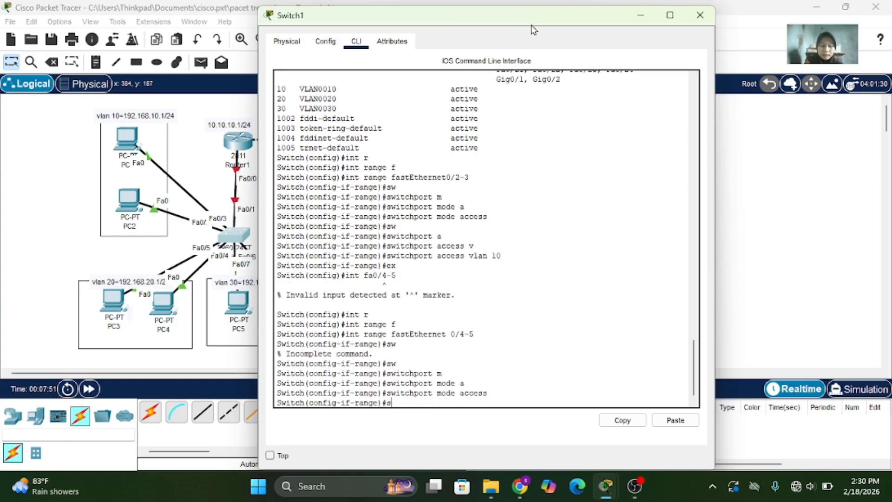
pyautogui.press('Tab')
pyautogui.write('a')
pyautogui.press('Tab')
pyautogui.write('v')
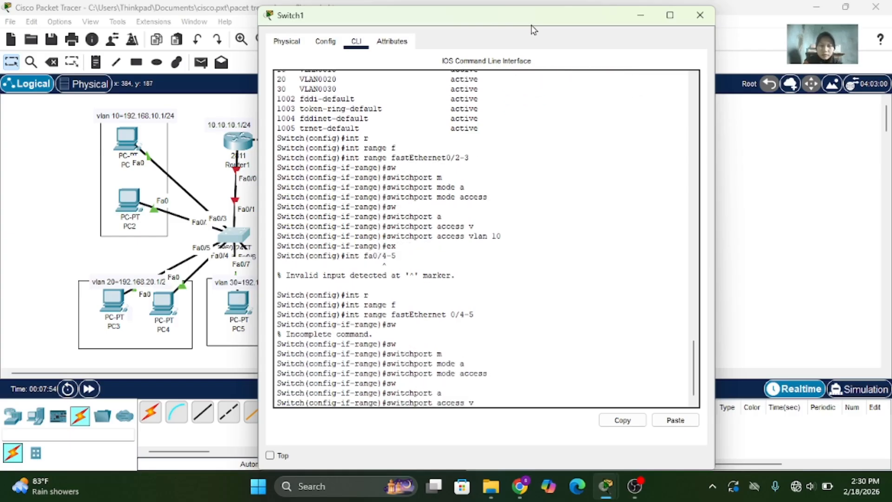
pyautogui.press('Tab')
pyautogui.press('Return')
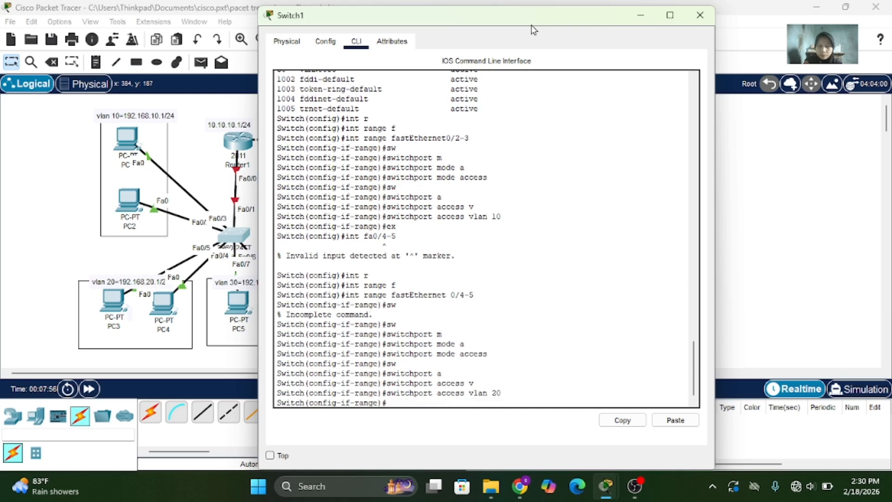
pyautogui.write('ex')
pyautogui.press('Return')
# - Set Switch1's interface range fa0/6-7 to switchport mode access
pyautogui.write('int r')
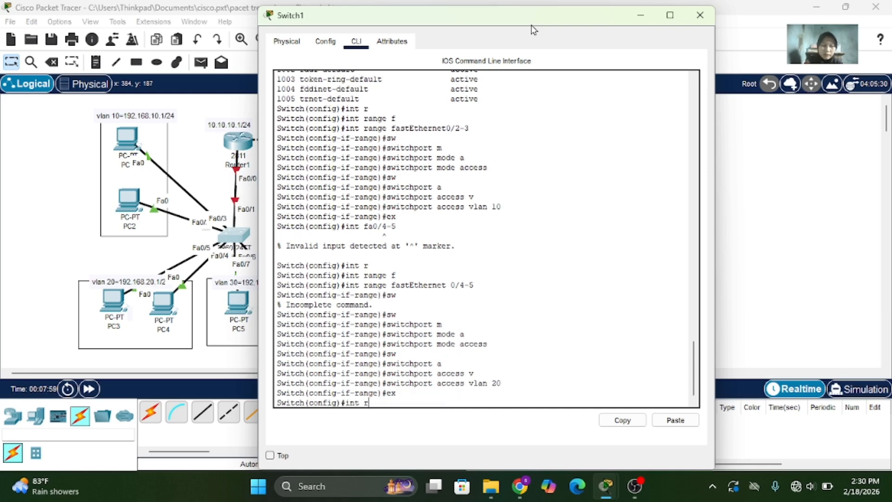
pyautogui.press('Tab')
pyautogui.write('fa0')
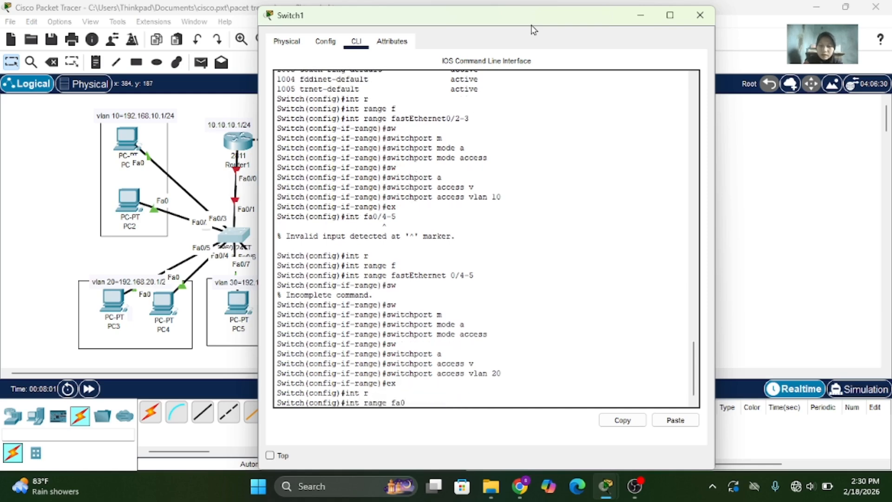
pyautogui.write('/6-7')
pyautogui.press('Return')
pyautogui.write('s')
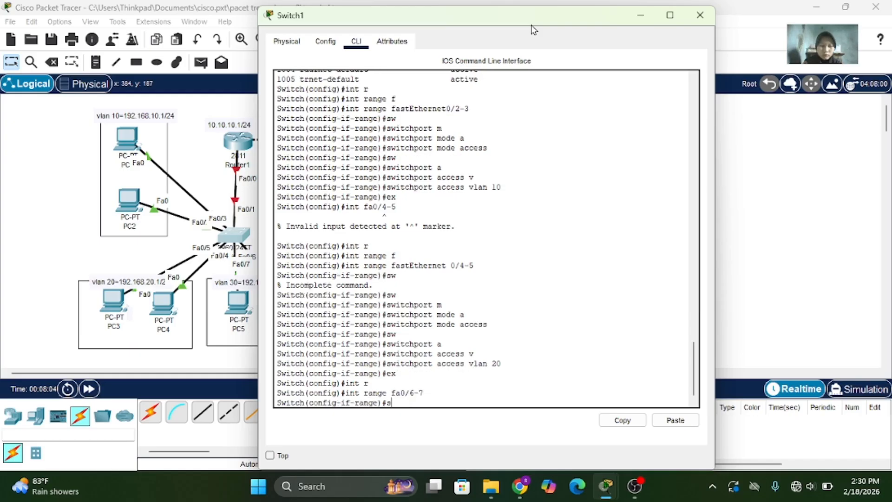
pyautogui.write('w')
pyautogui.press('Tab')
pyautogui.press('Tab')
pyautogui.write('a')
pyautogui.press('Tab')
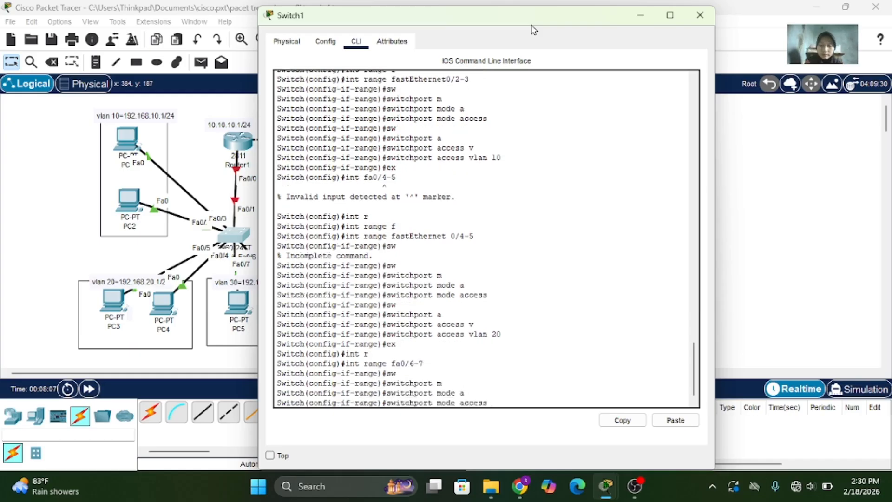
pyautogui.press('Return')
# - Assign the fa0/6-7 range to access VLAN 30 and return to global configuration mode
pyautogui.write('sw')
pyautogui.press('Tab')
pyautogui.write('a')
pyautogui.press('Tab')
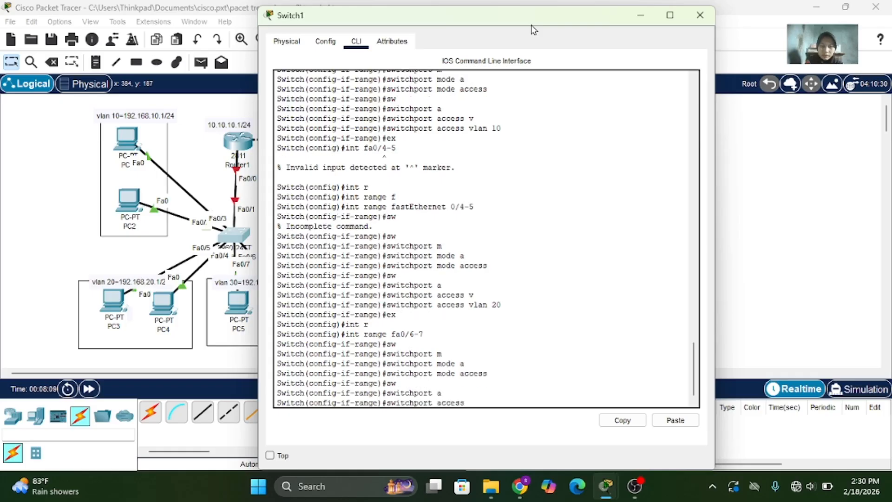
pyautogui.write('v')
pyautogui.press('Tab')
pyautogui.write('3')
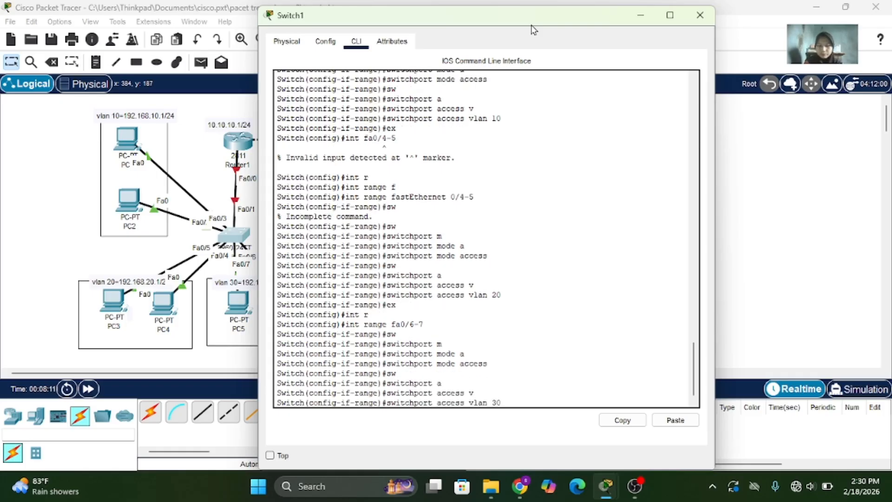
pyautogui.write('0')
pyautogui.press('Return')
pyautogui.write('ex')
pyautogui.press('Return')
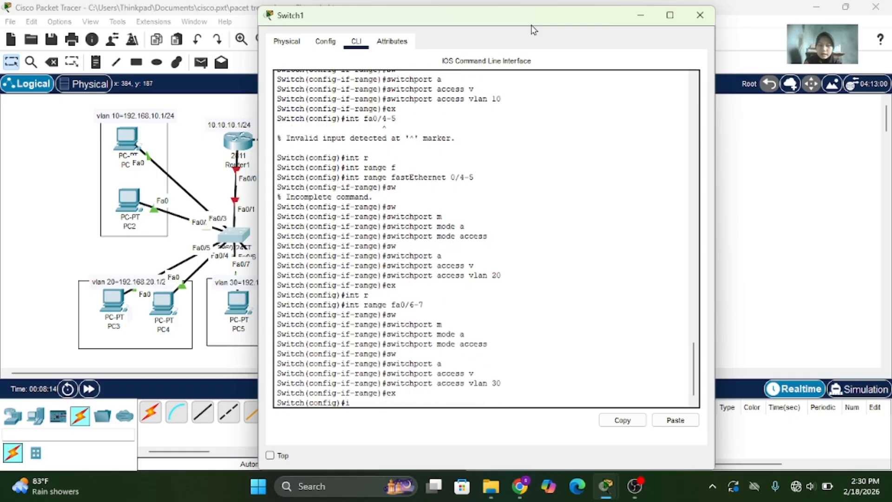
# - Set Switch1's interface fa0/1 to switchport mode trunk and close the switch's window
pyautogui.write('int fa')
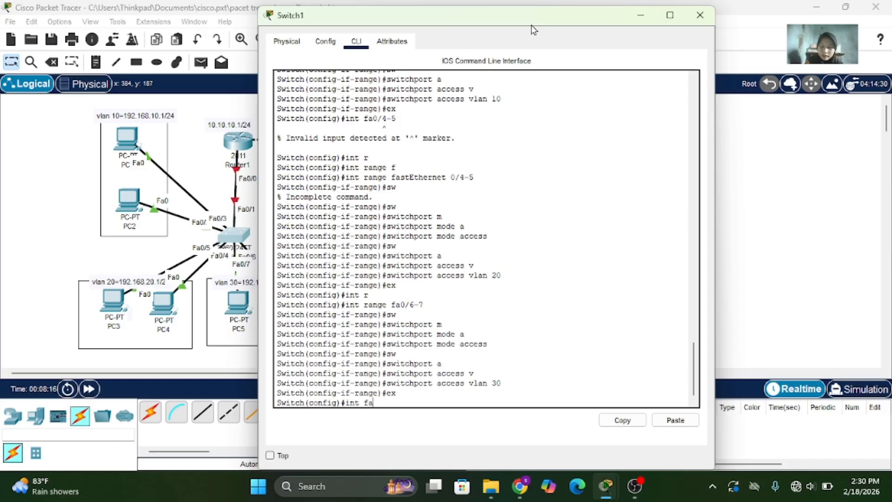
pyautogui.write('0/1')
pyautogui.press('Return')
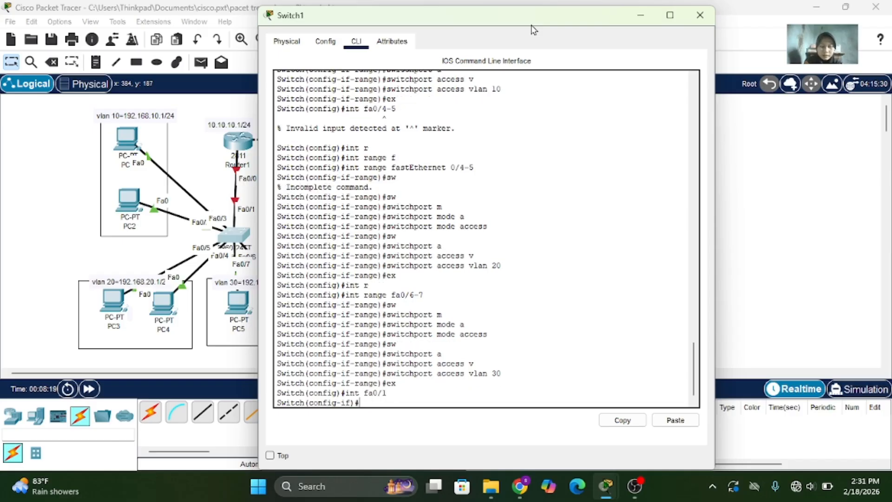
pyautogui.write('sw')
pyautogui.press('Tab')
pyautogui.write('m')
pyautogui.press('Tab')
pyautogui.press('Return')
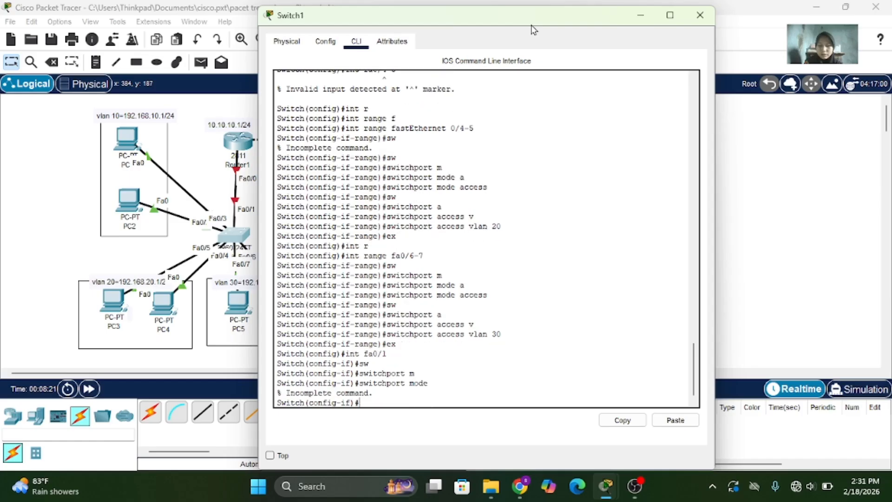
pyautogui.press('Up')
pyautogui.write('t')
pyautogui.press('Tab')
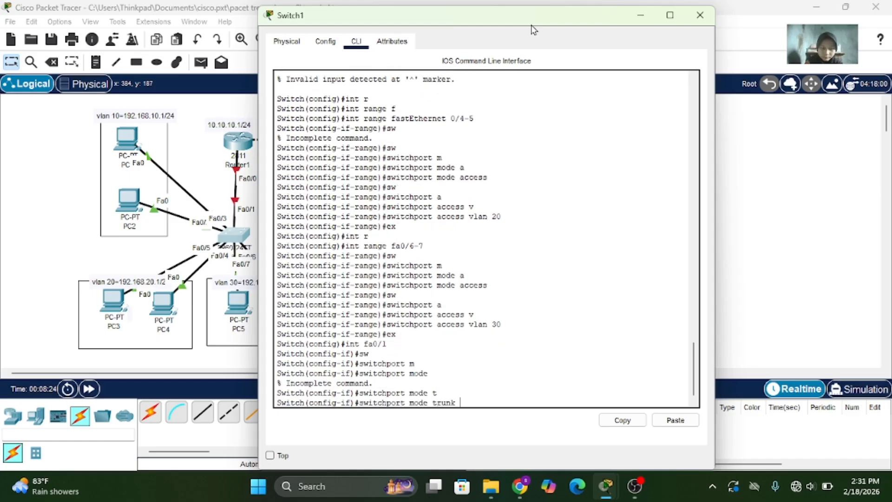
pyautogui.press('Return')
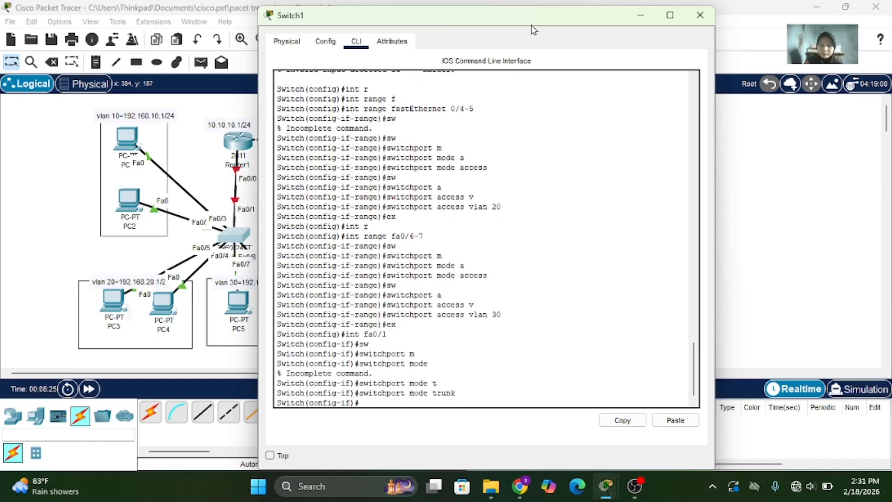
pyautogui.click(700, 14)
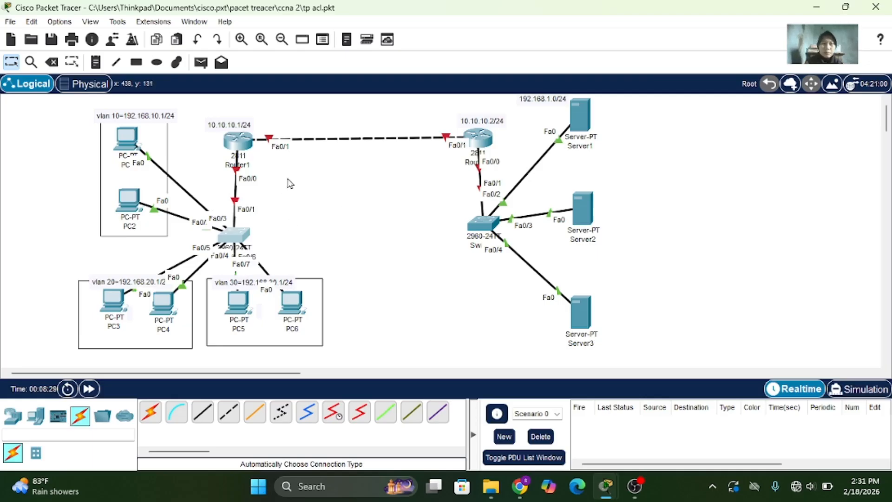
# - Install an NM-1FE-TX module in Router1, powering the router off for the installation and back on
pyautogui.click(236, 145)
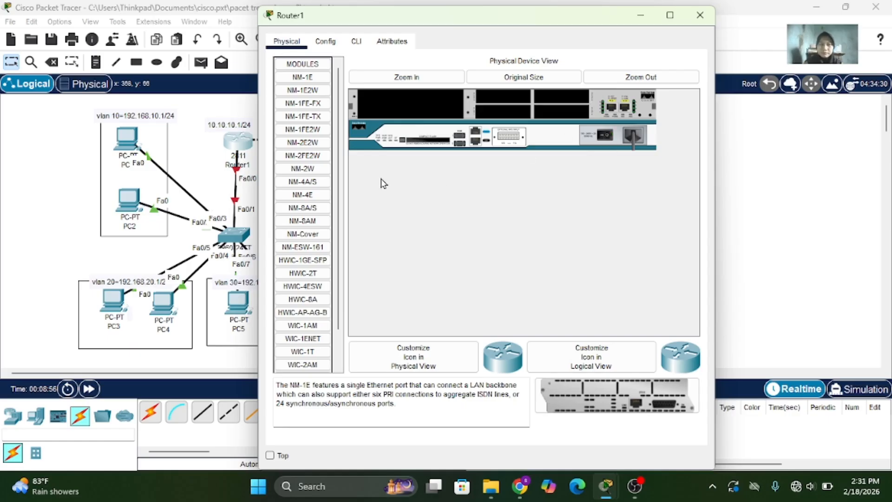
pyautogui.click(416, 78)
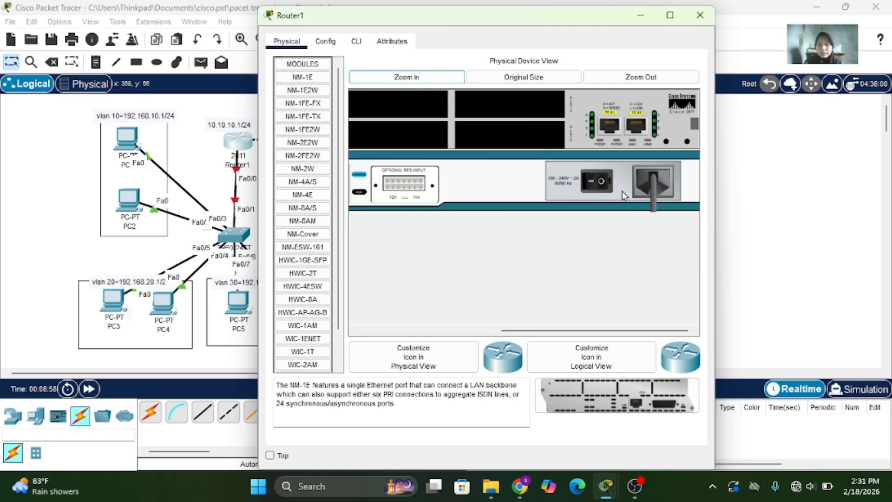
pyautogui.click(605, 187)
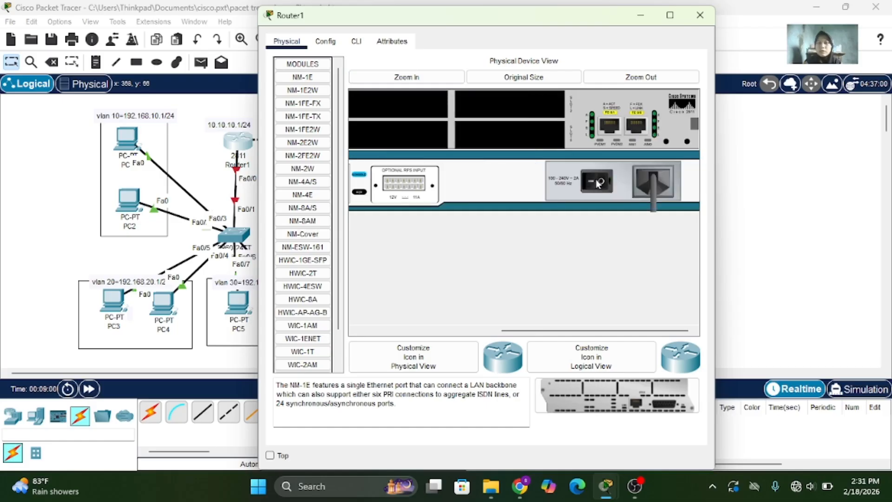
pyautogui.scroll(5, 488, 174)
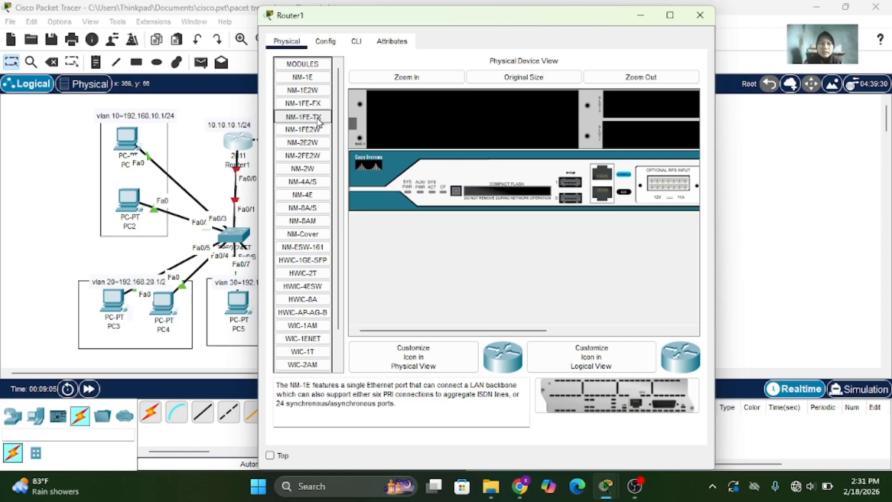
pyautogui.moveTo(304, 117); pyautogui.dragTo(476, 132)
pyautogui.scroll(-5, 591, 229)
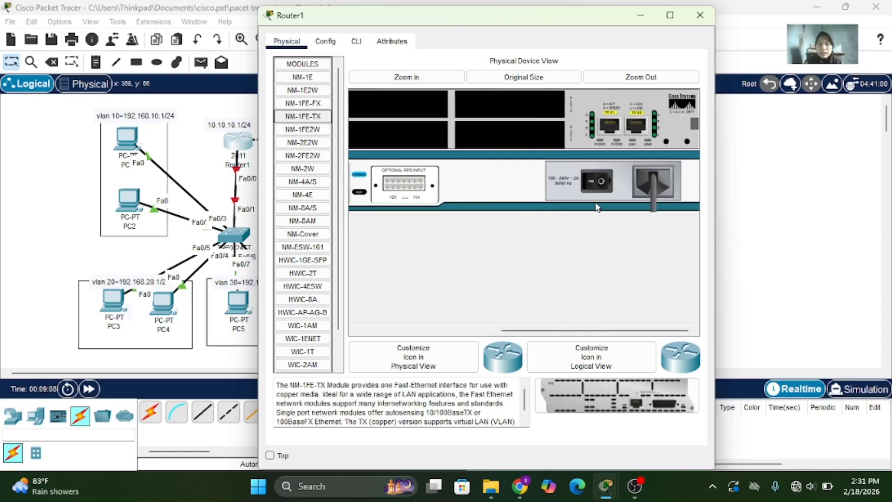
pyautogui.click(602, 183)
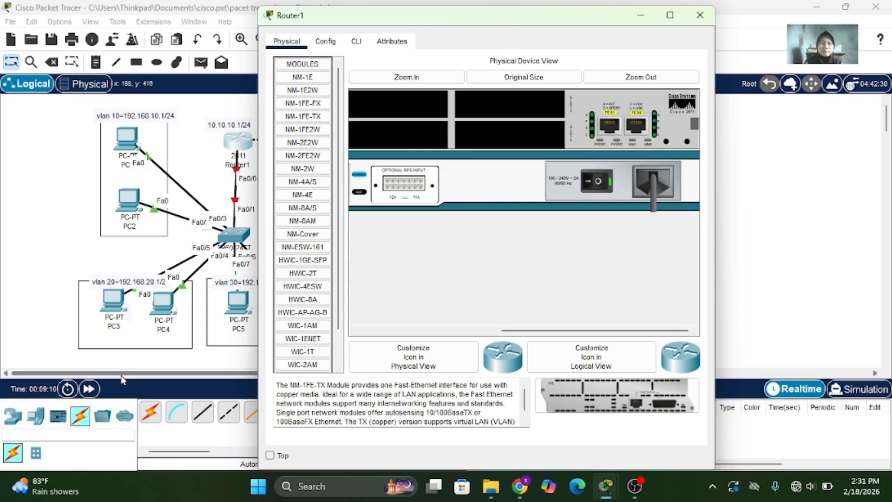
# - Fast-forward the simulation time for Router1's restart and close the router's window
pyautogui.click(89, 389)
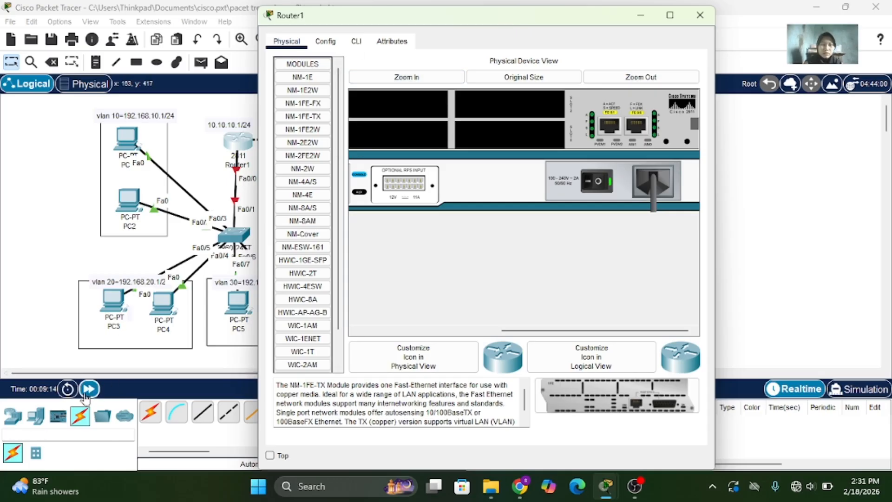
pyautogui.click(85, 394)
pyautogui.click(85, 394)
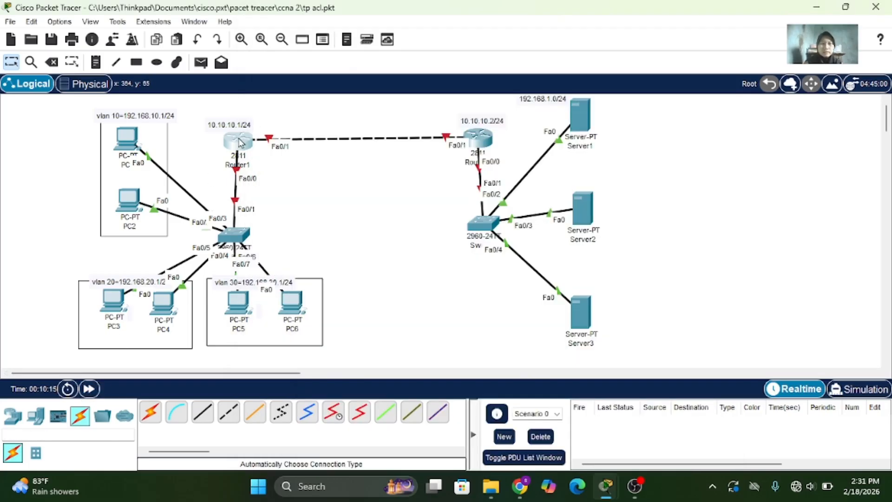
# - Open Router1's command line and decline the initial configuration dialog with n
pyautogui.click(239, 138)
pyautogui.click(356, 42)
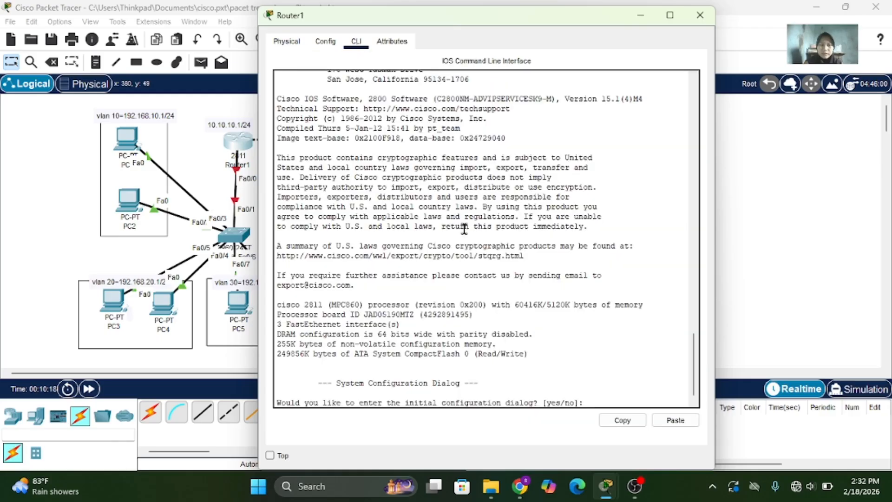
pyautogui.write('n')
pyautogui.press('Return')
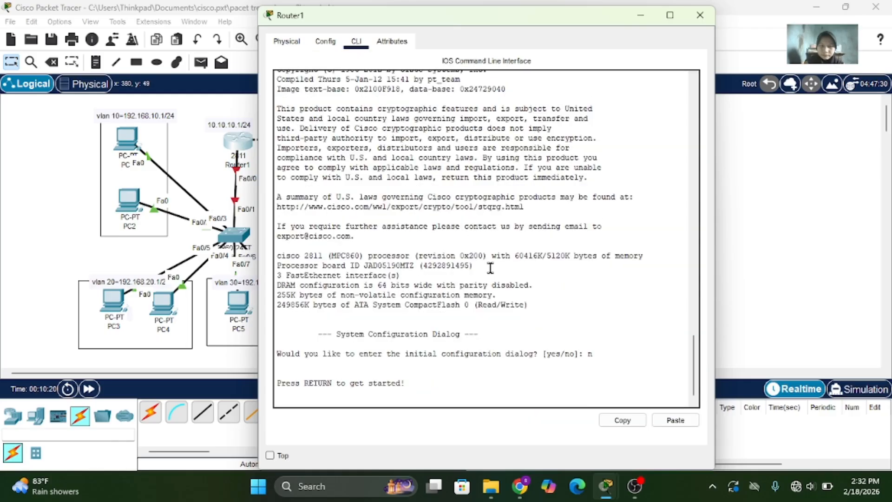
# - Enter privileged mode and start global configuration on Router1 with en and conf t
pyautogui.press('Return')
pyautogui.write('en')
pyautogui.press('Return')
pyautogui.write('onf t')
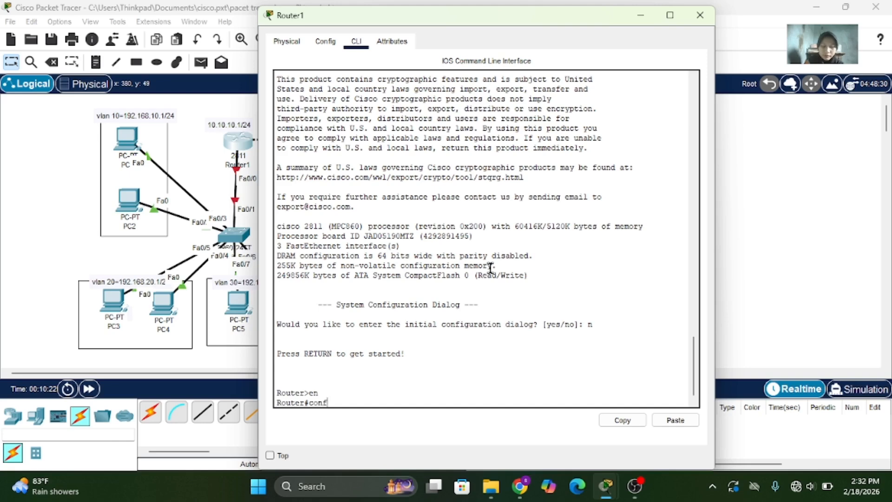
pyautogui.press('Return')
# - Try to select both FastEthernet interfaces with the command int fa0/0-1
pyautogui.write('int')
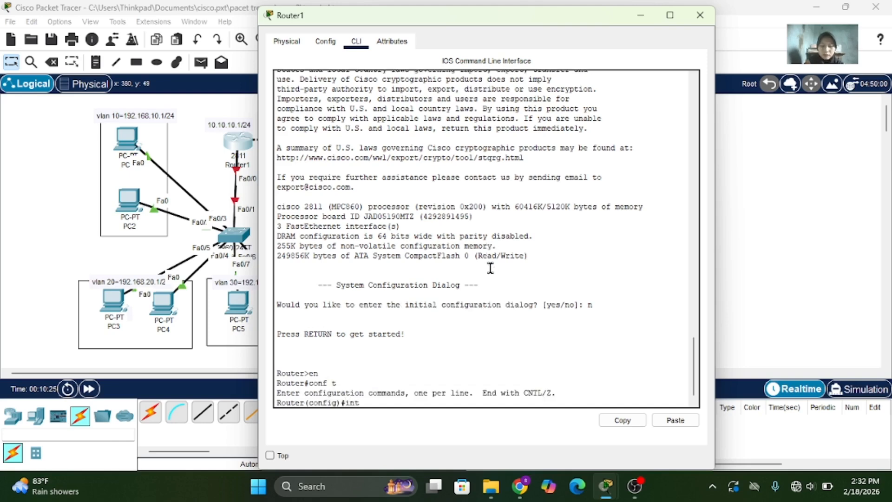
pyautogui.write(' fa0/0')
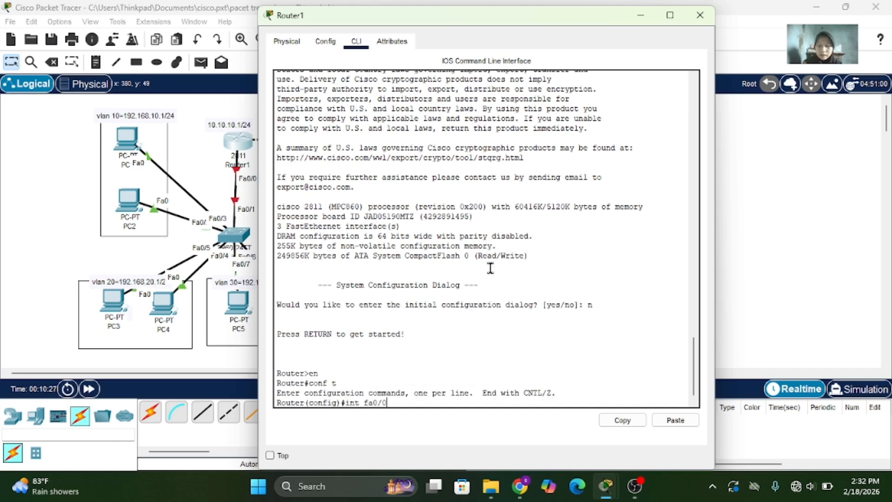
pyautogui.write('-1')
pyautogui.press('Return')
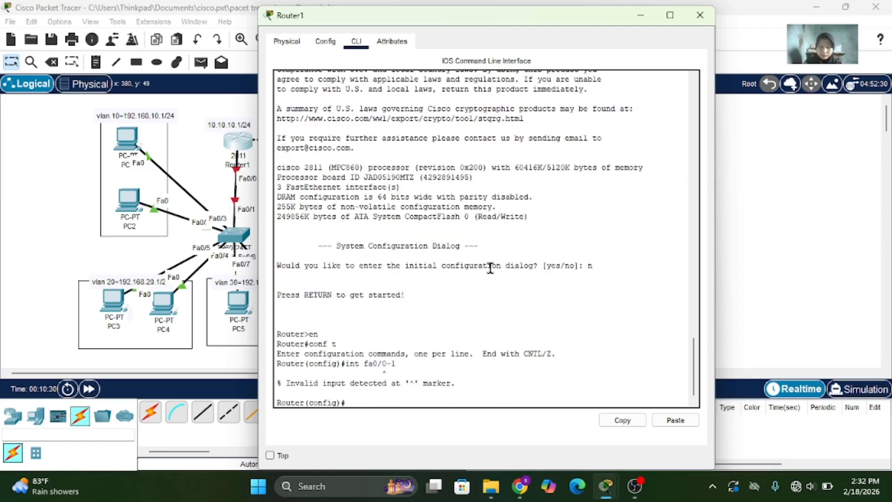
# - Enable the interface range fa0/0-1 with no shutdown and exit the range configuration
pyautogui.write('int r')
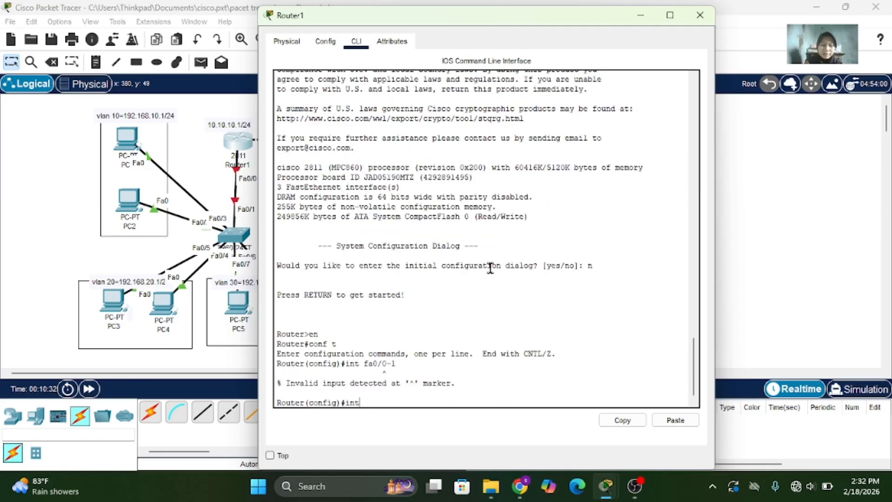
pyautogui.press('Tab')
pyautogui.write('fa0/0')
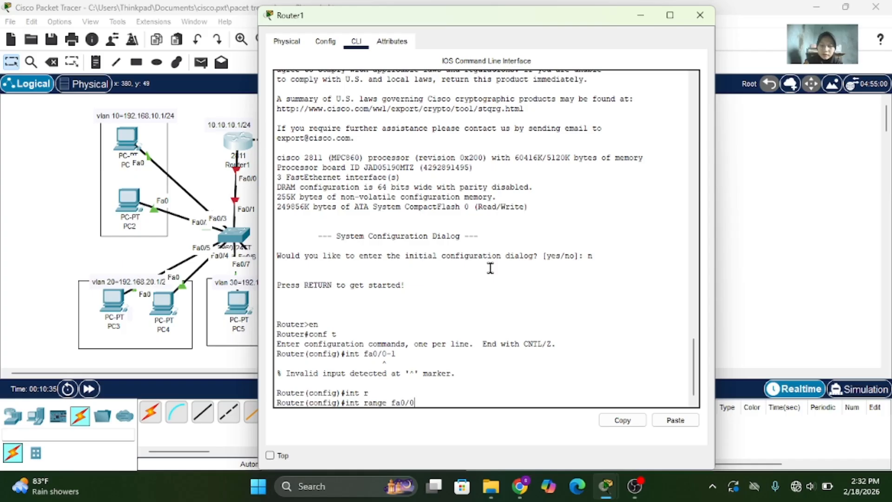
pyautogui.write('-1')
pyautogui.press('Return')
pyautogui.write('no sh')
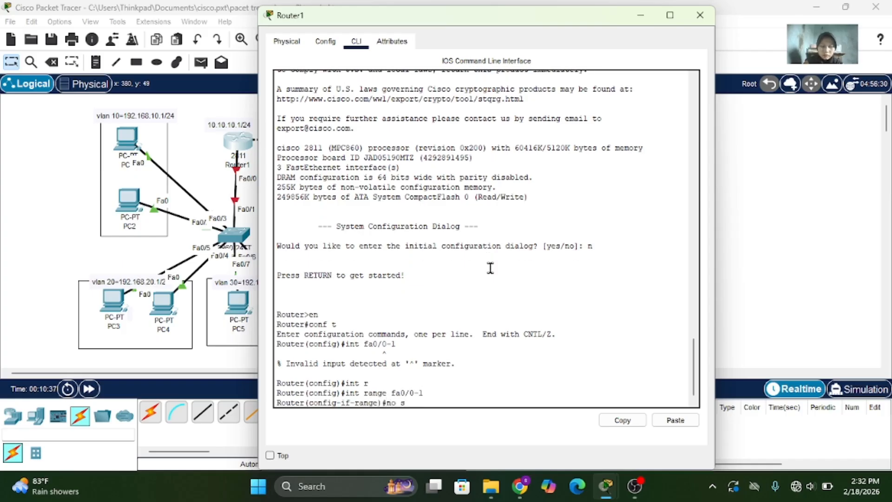
pyautogui.press('Tab')
pyautogui.press('Return')
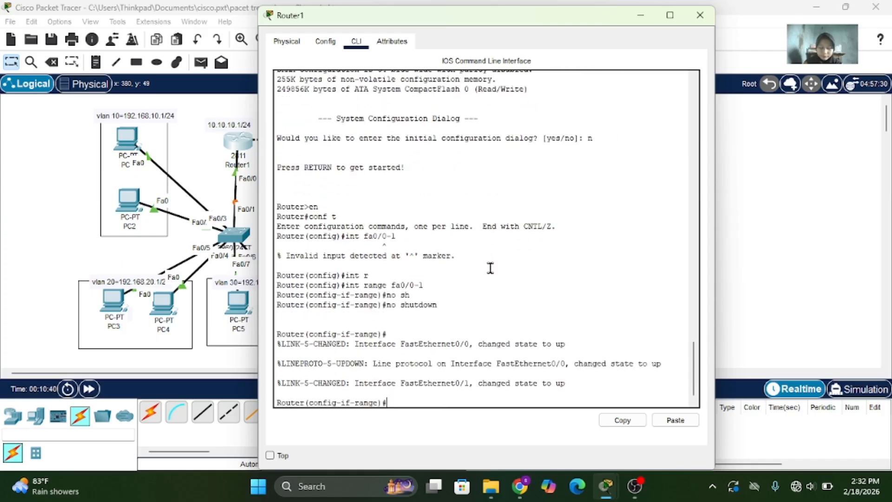
pyautogui.write('in')
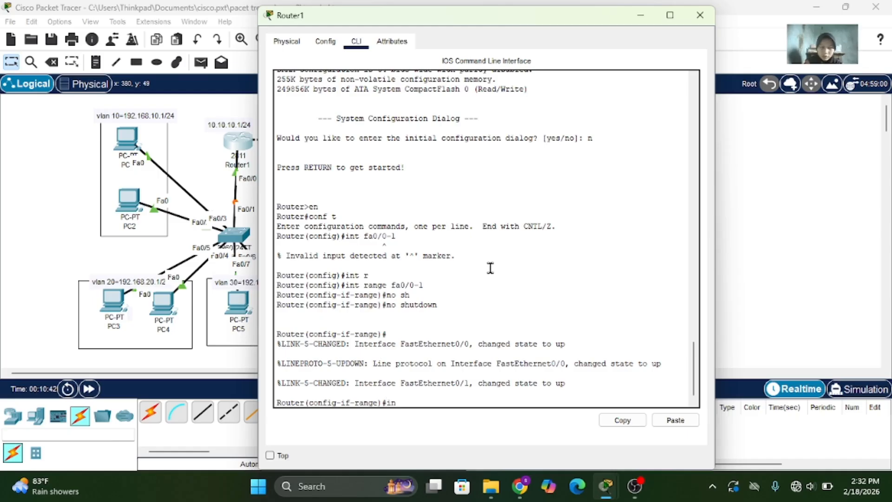
pyautogui.press('BackSpace')
pyautogui.press('BackSpace')
pyautogui.write('ex')
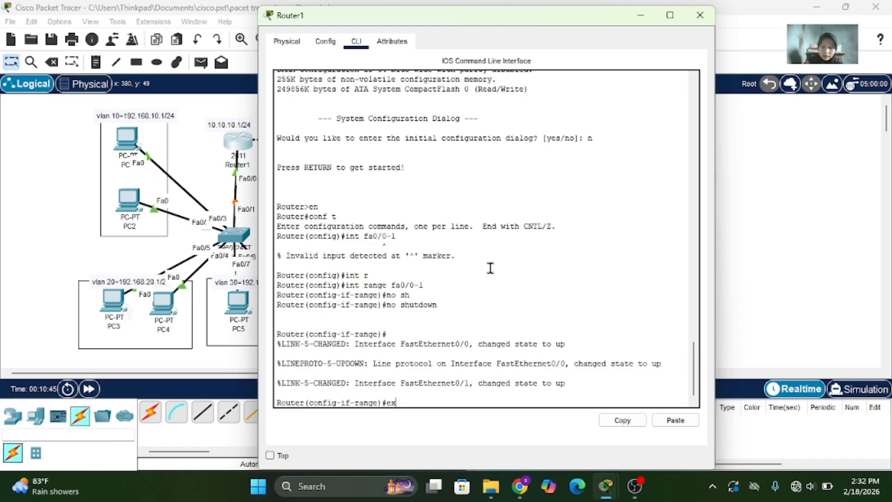
pyautogui.press('Return')
# - Assign IP address 10.10.10.1 with mask 255.255.255.0 to interface fa0/1 and exit its configuration
pyautogui.write('int fa')
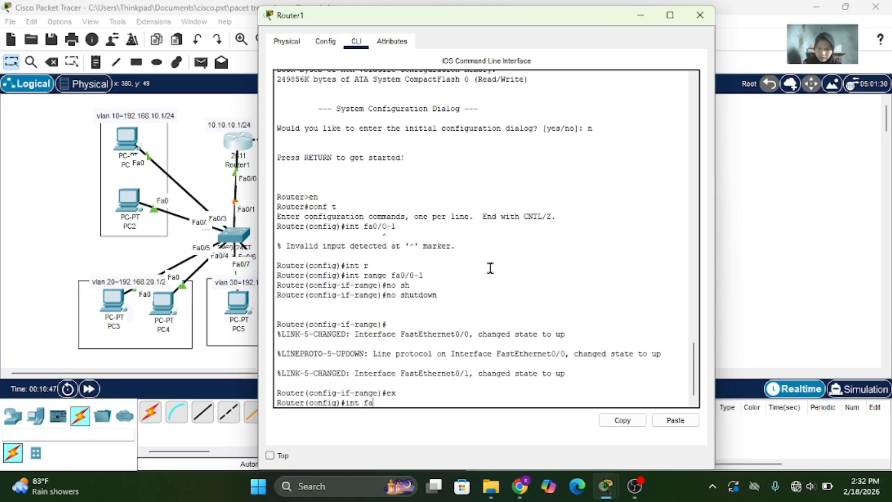
pyautogui.write('0/1')
pyautogui.press('Return')
pyautogui.write('ip')
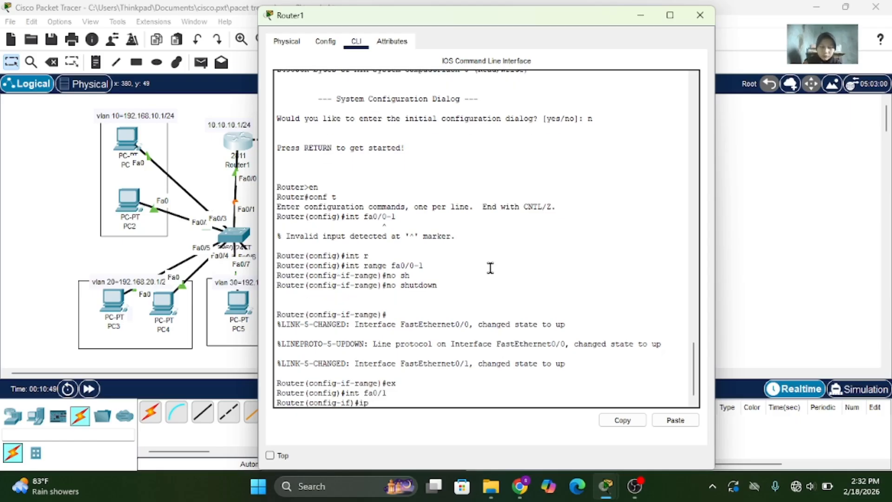
pyautogui.write(' ad')
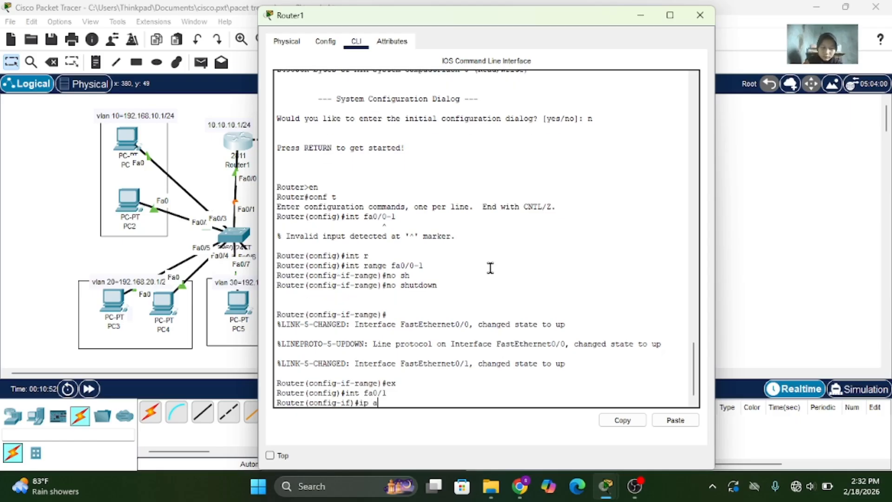
pyautogui.press('Tab')
pyautogui.write('10.')
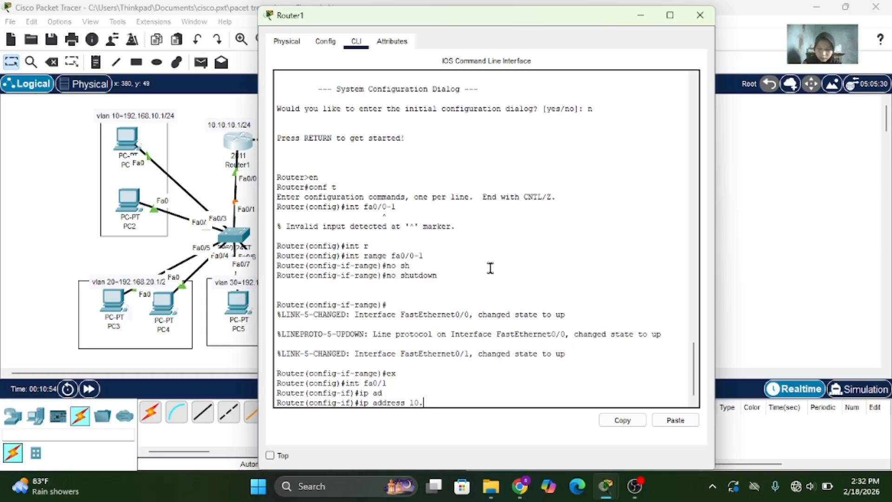
pyautogui.write('10.10.1')
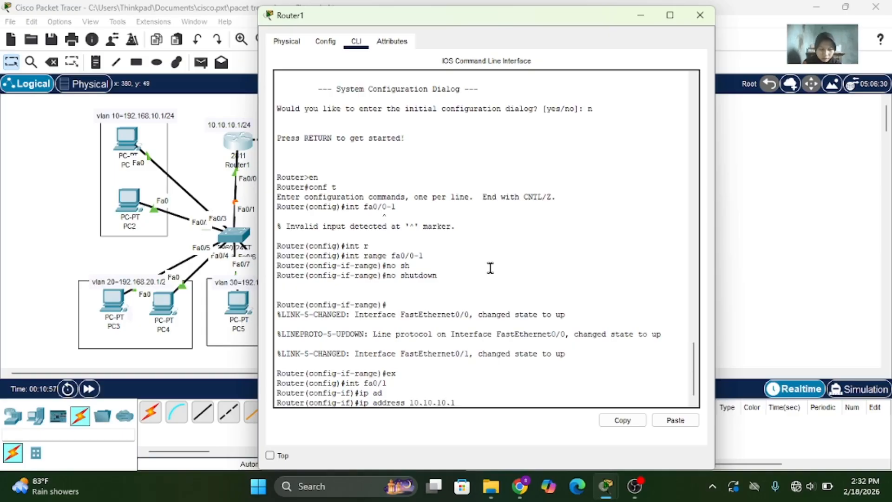
pyautogui.write(' 255.255.52')
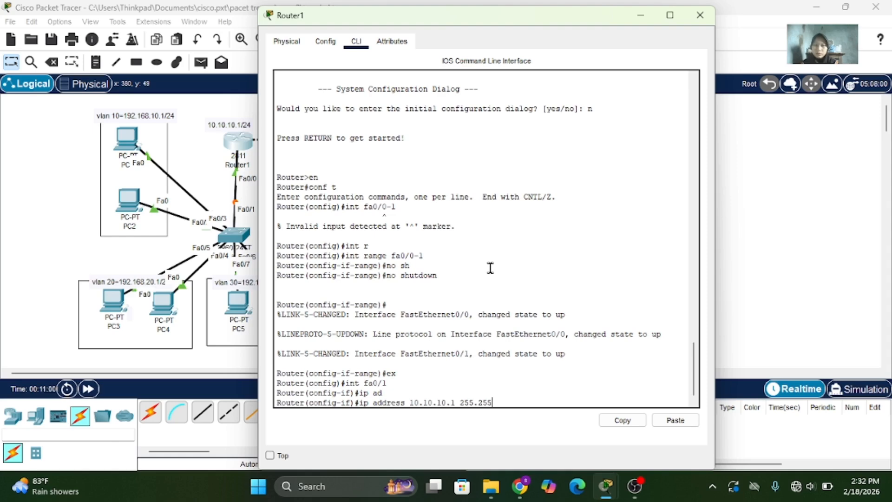
pyautogui.press('BackSpace')
pyautogui.press('BackSpace')
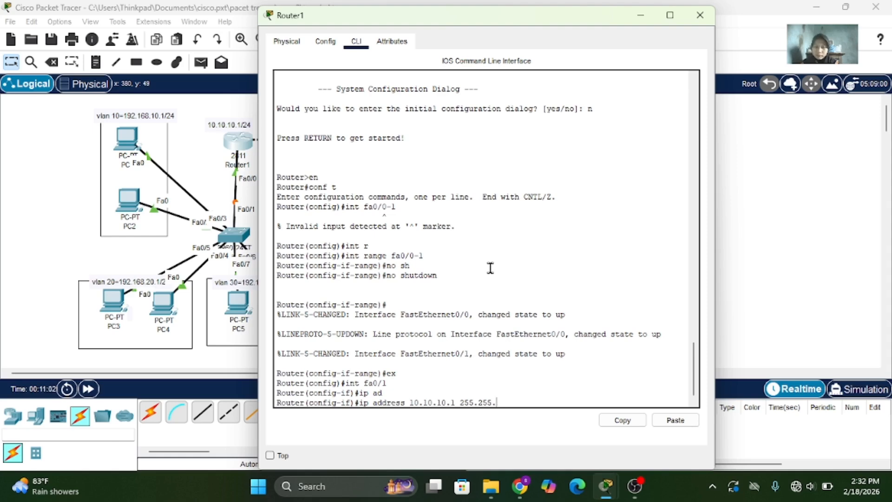
pyautogui.write('255.0')
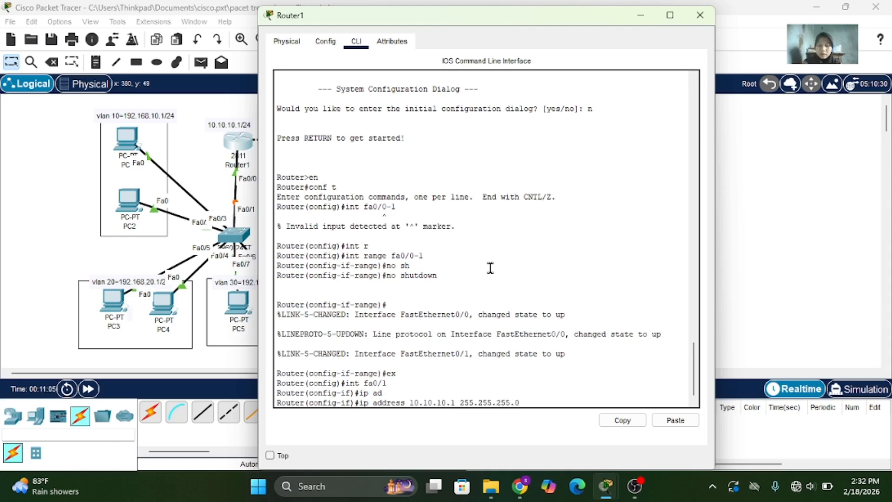
pyautogui.press('Return')
pyautogui.write('ex')
pyautogui.press('Return')
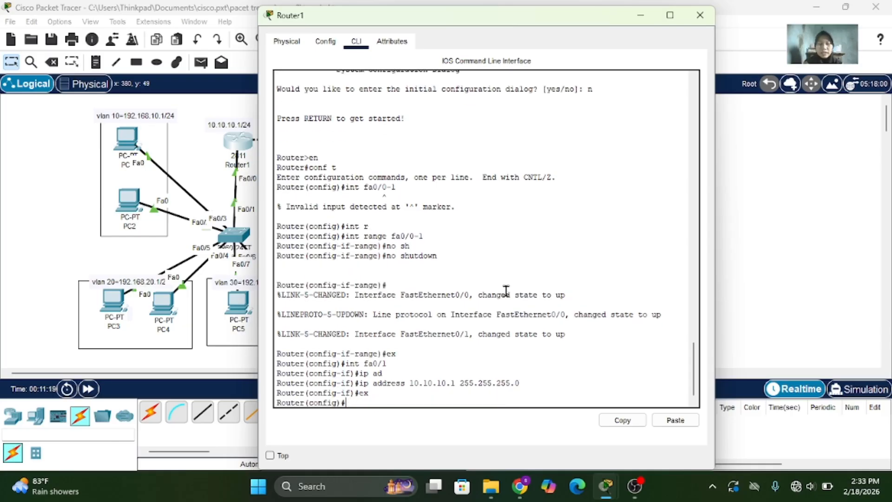
# - Create subinterface fa0/0.10 and set its encapsulation to dot1Q 10
pyautogui.write('int')
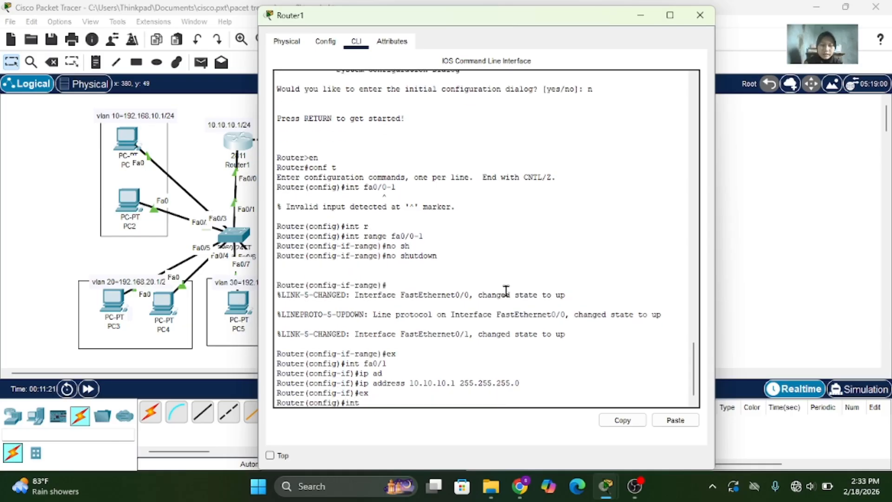
pyautogui.write(' fa')
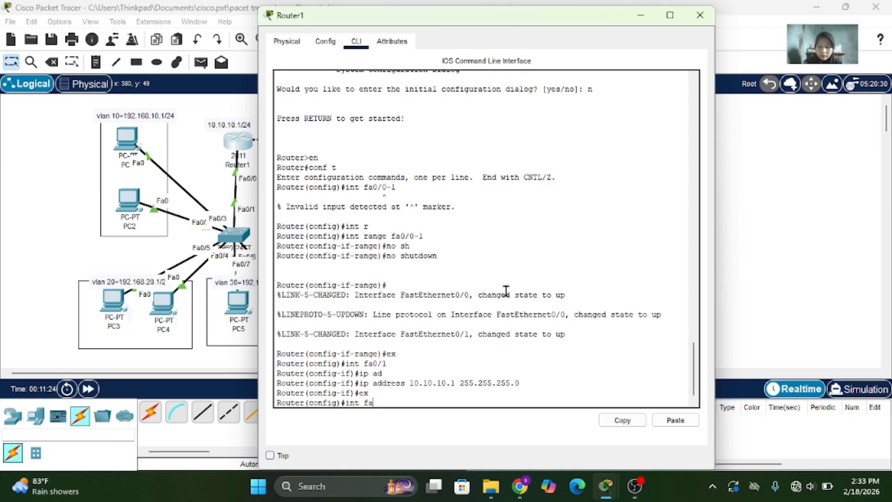
pyautogui.write('0/0.10')
pyautogui.press('Return')
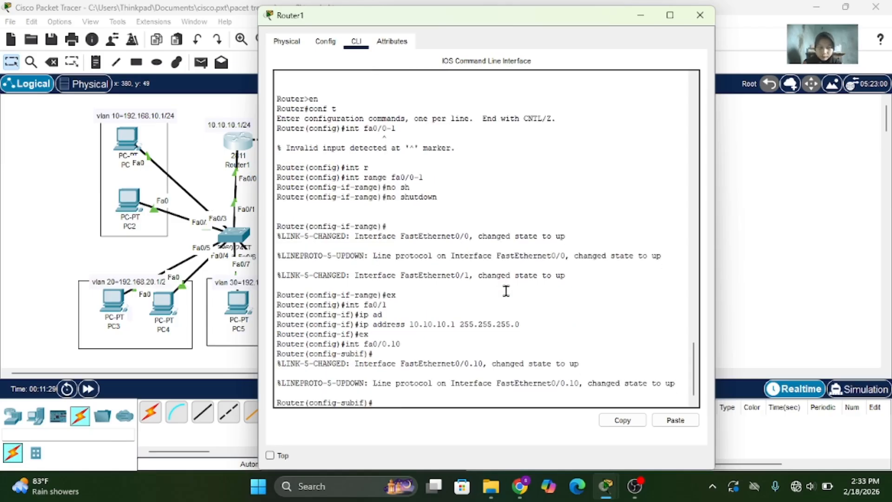
pyautogui.write('en')
pyautogui.press('Tab')
pyautogui.write('d')
pyautogui.press('Tab')
pyautogui.write('10')
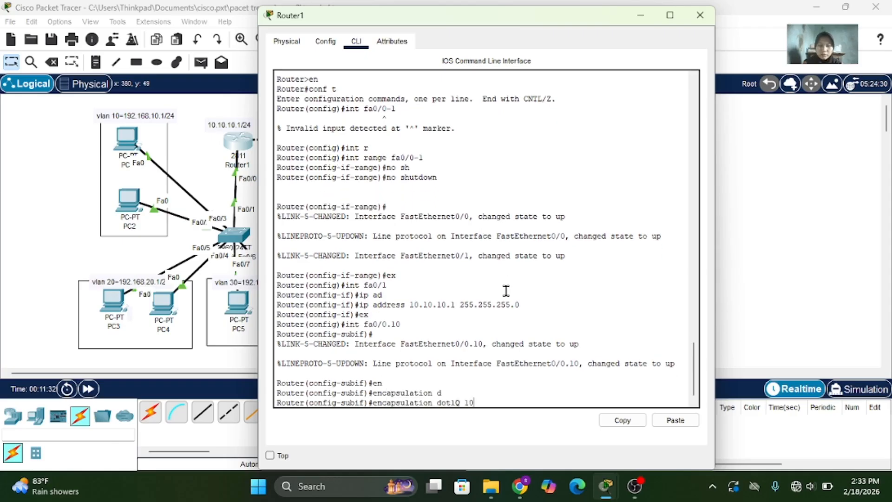
pyautogui.press('Return')
# - Assign IP address 192.168.10.1 with mask 255.255.255.0 to subinterface fa0/0.10
pyautogui.write('ip')
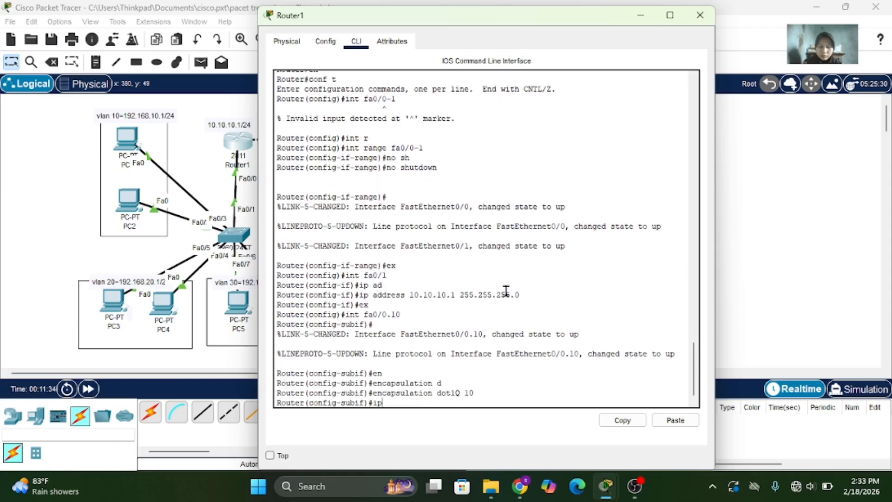
pyautogui.write(' add 192.')
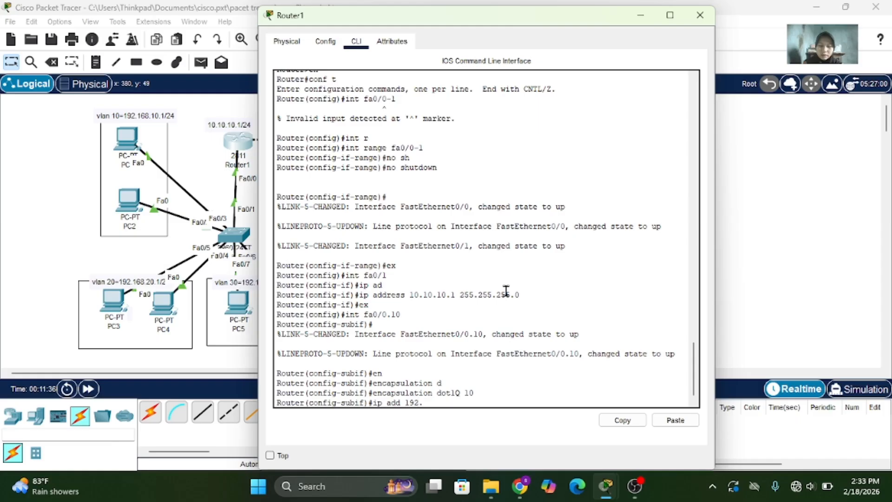
pyautogui.write('168.')
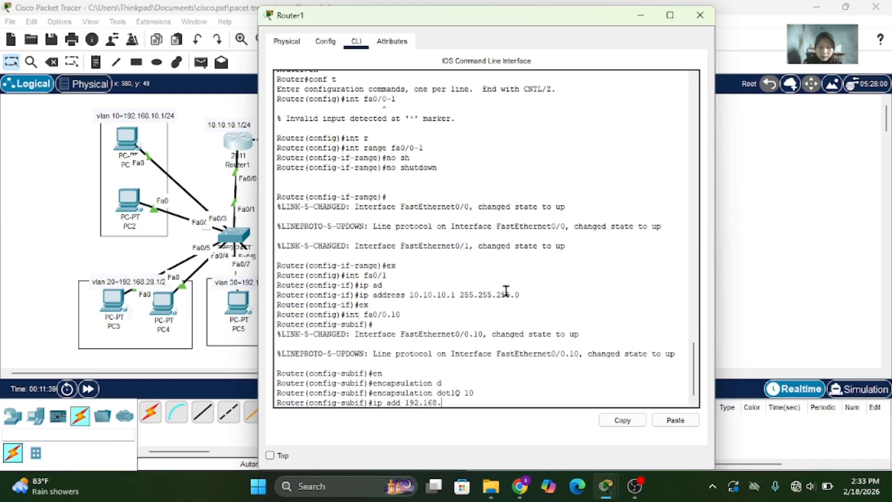
pyautogui.write('10.1 2')
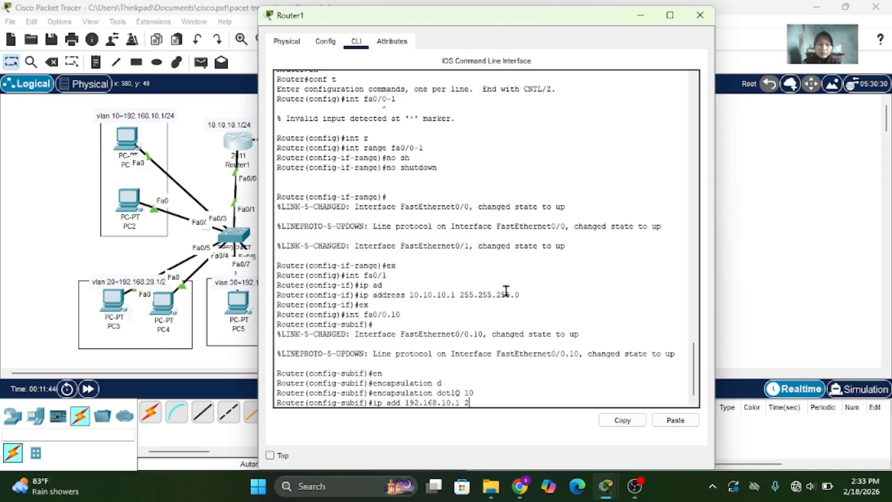
pyautogui.write('55.255.255.0')
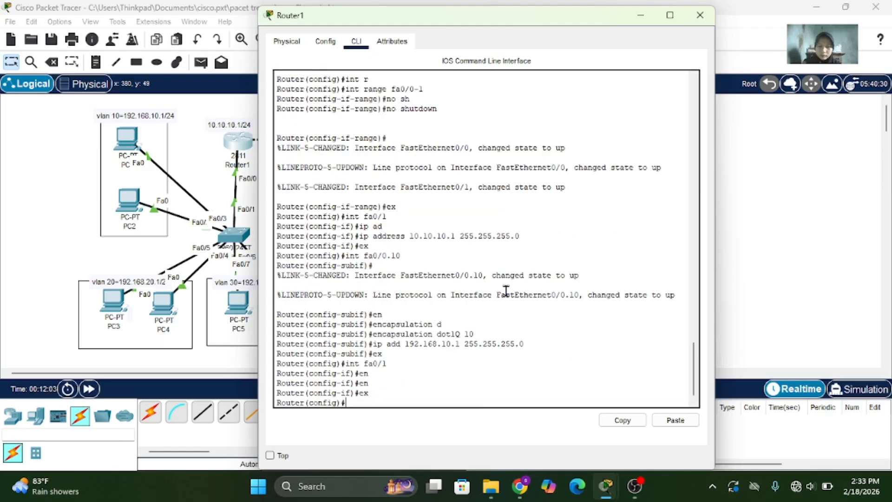
# - Create subinterface fa0/0.20 and set its encapsulation to dot1Q 20
pyautogui.write('int fa')
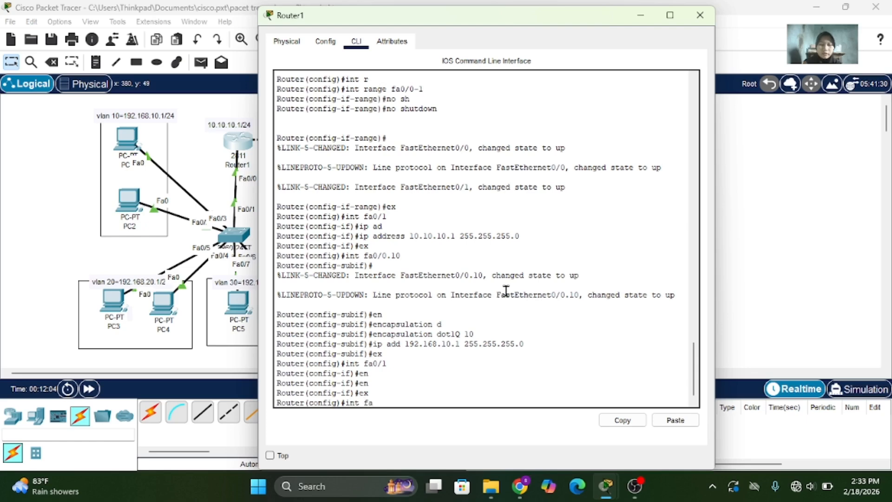
pyautogui.write('0/0.')
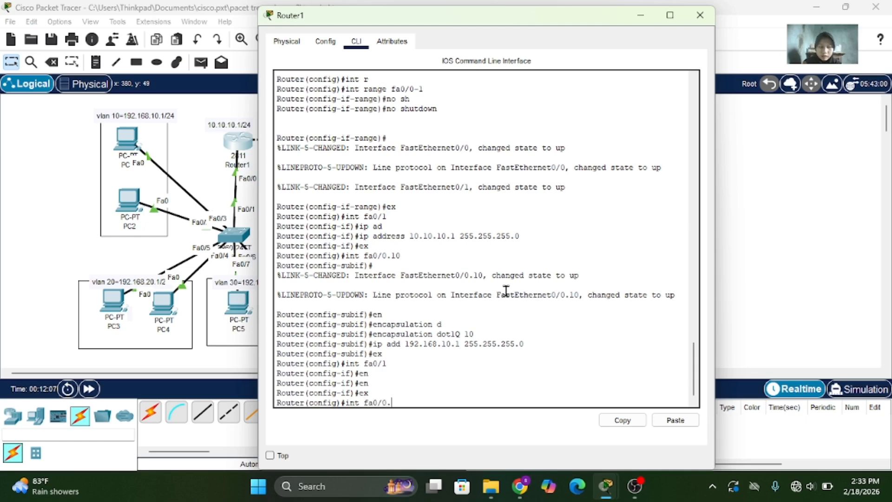
pyautogui.write('20')
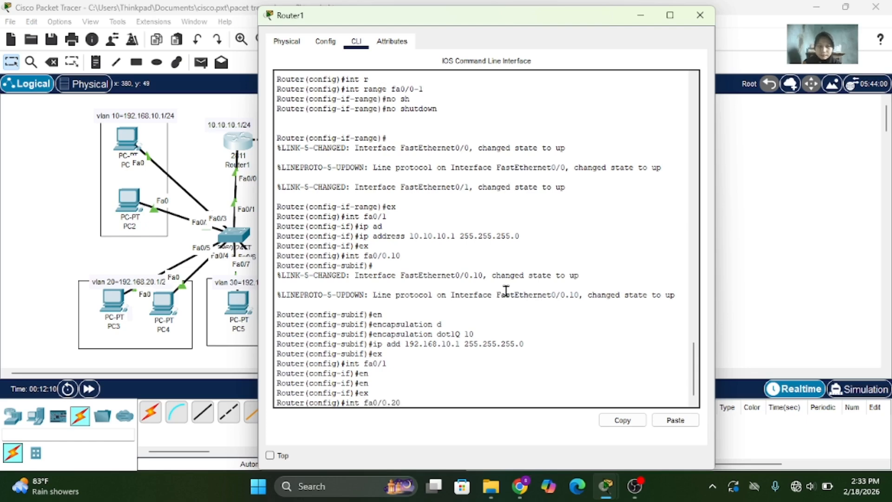
pyautogui.press('Return')
pyautogui.write('en')
pyautogui.press('Tab')
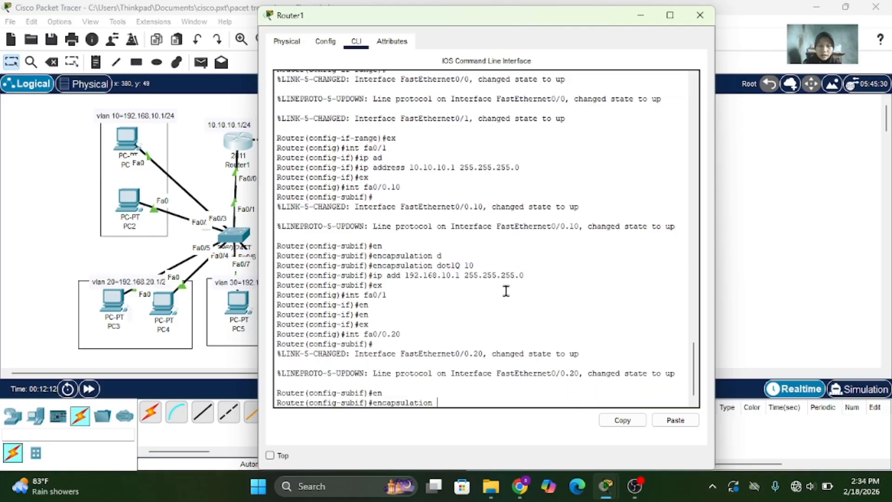
pyautogui.write('d')
pyautogui.press('Tab')
pyautogui.write('20')
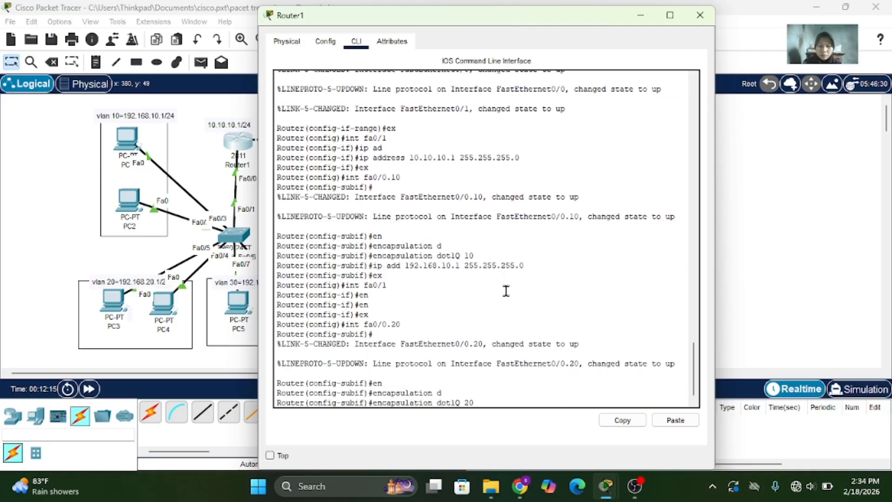
pyautogui.press('Return')
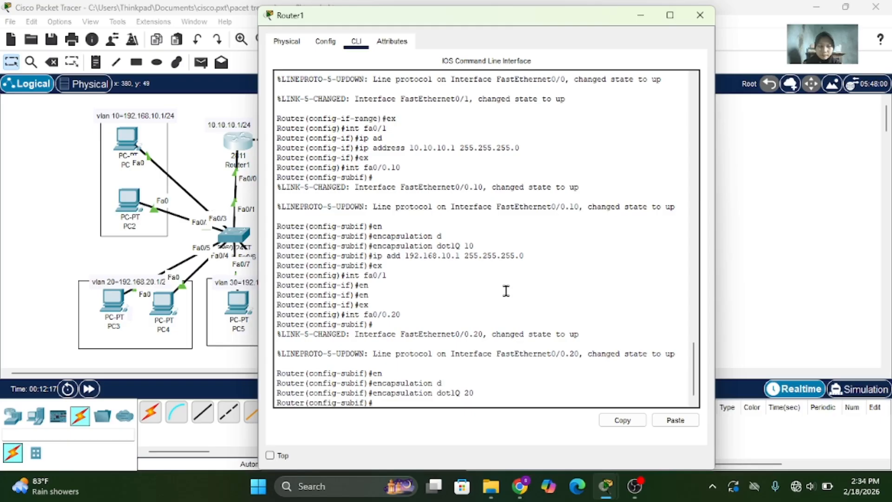
# - Assign IP address 192.168.20.1 with mask 255.255.255.0 to subinterface fa0/0.20 and exit its configuration
pyautogui.write('ip')
pyautogui.press('Tab')
pyautogui.write('ad')
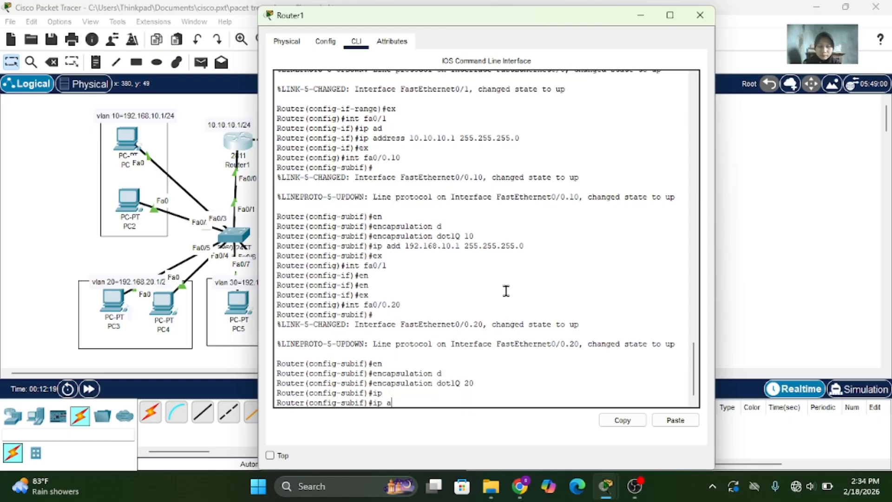
pyautogui.press('Tab')
pyautogui.write('1')
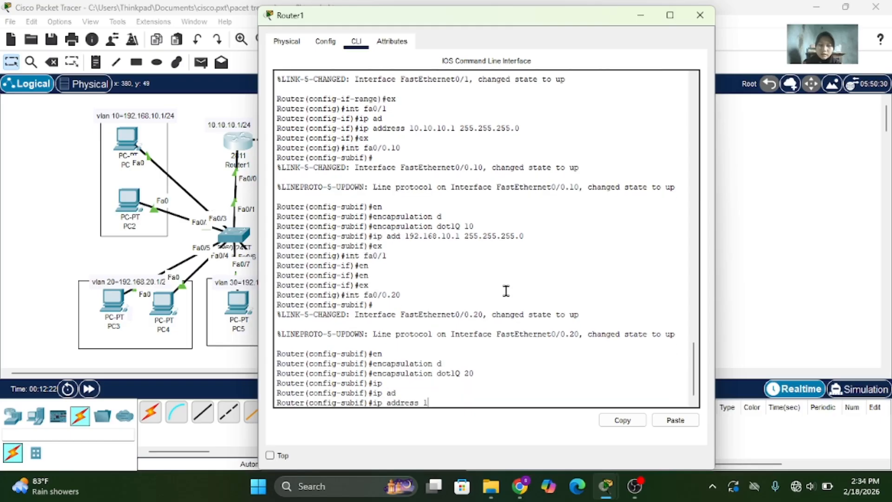
pyautogui.write('92.168.2')
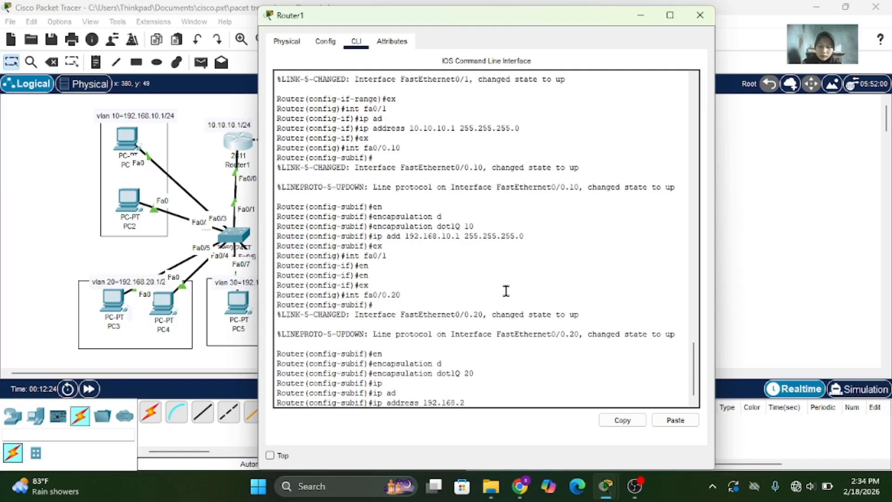
pyautogui.write('0.1 255')
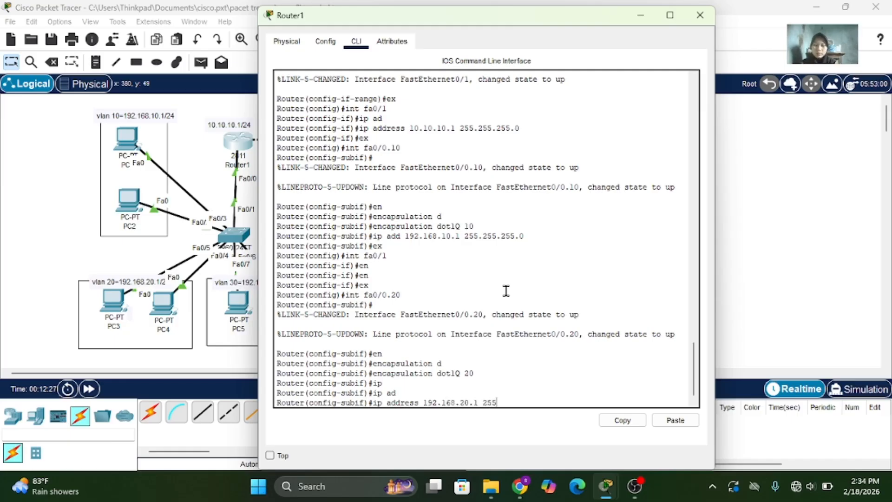
pyautogui.write('.25.25')
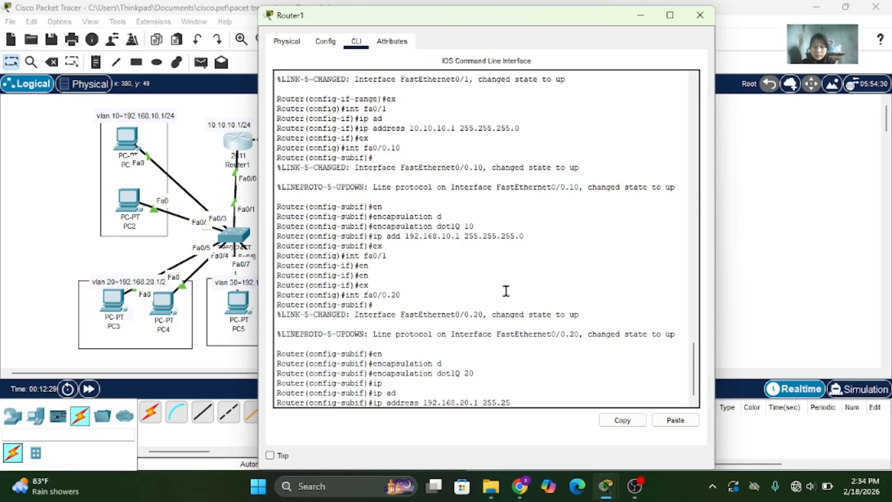
pyautogui.write('.255.0')
pyautogui.press('Return')
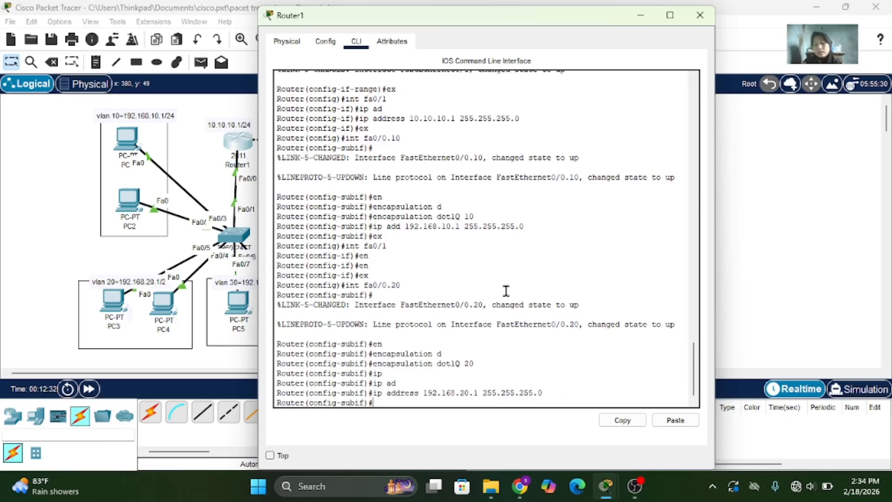
pyautogui.write('ex')
pyautogui.press('Return')
# - Create subinterface fa0/0.30 and set its encapsulation to dot1Q 30
pyautogui.write('int')
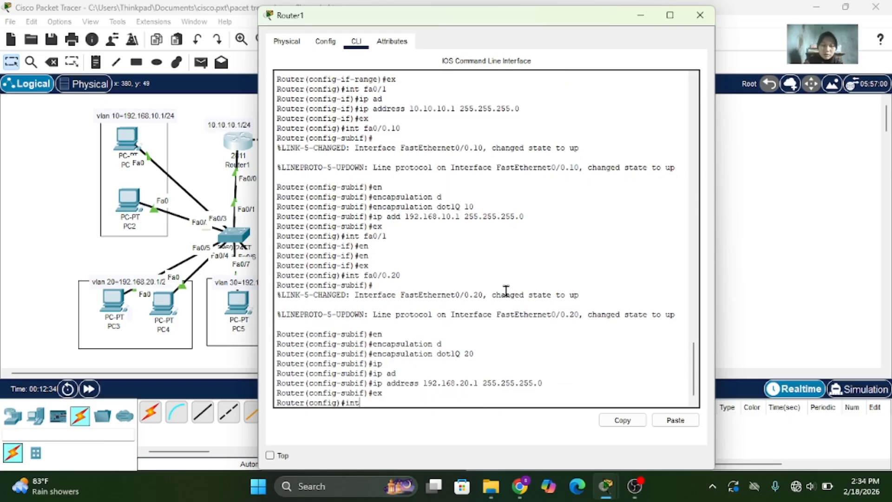
pyautogui.write(' fa0/0.3')
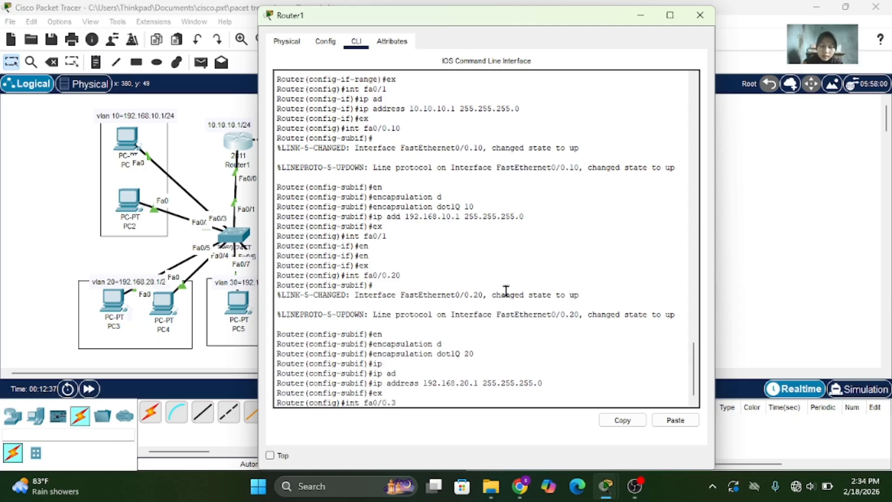
pyautogui.write('0')
pyautogui.press('Return')
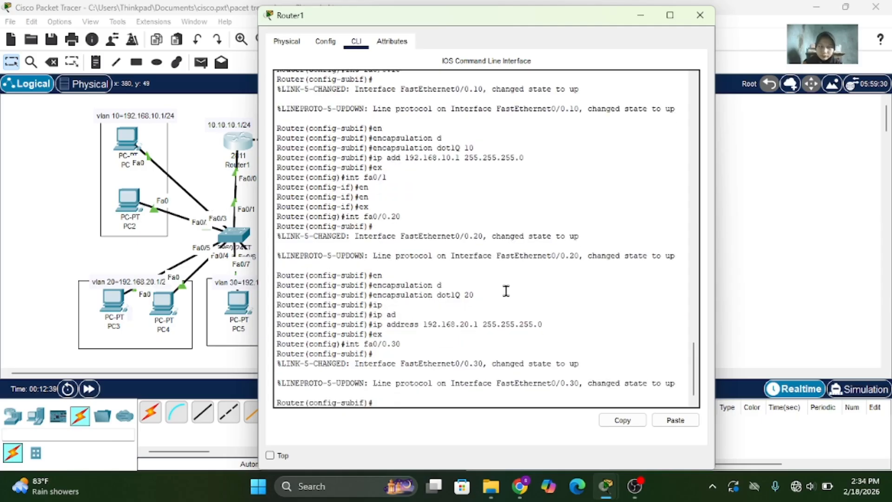
pyautogui.write('en')
pyautogui.press('Return')
pyautogui.write('encapsulation ')
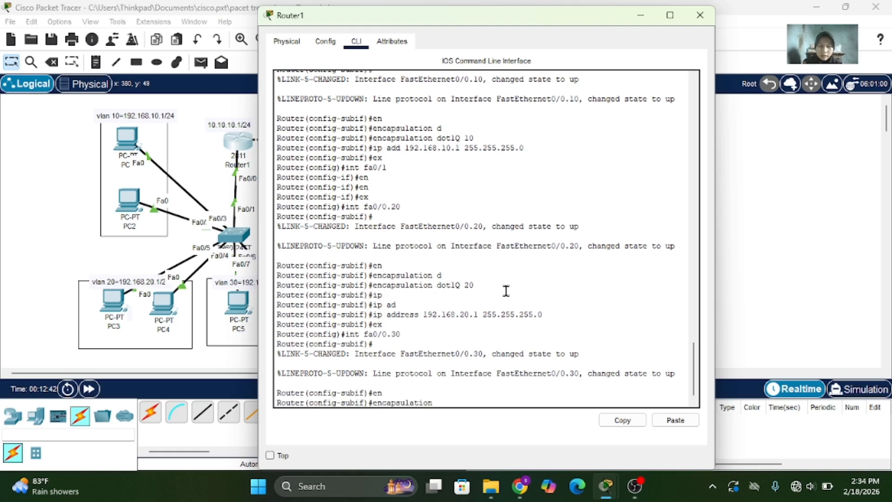
pyautogui.write('d')
pyautogui.press('Tab')
pyautogui.write('30')
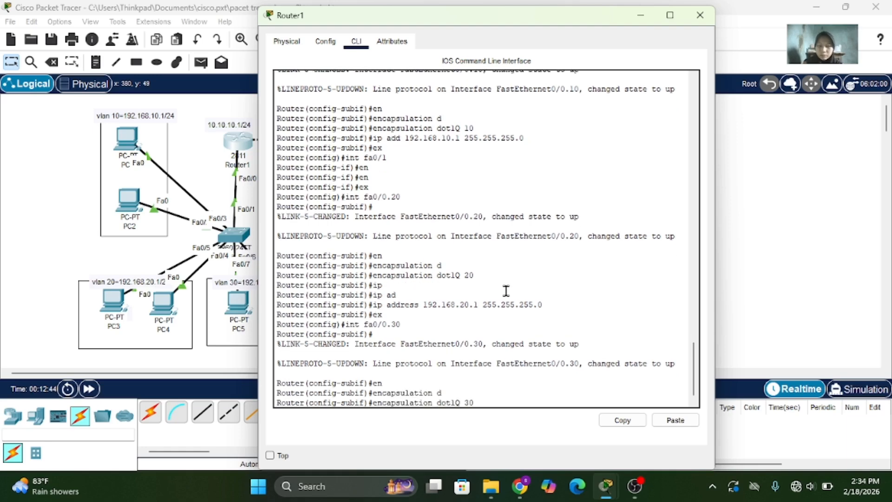
pyautogui.press('Return')
# - Assign IP address 192.168.30.1 with mask 255.255.255.0 to subinterface fa0/0.30 and exit its configuration
pyautogui.write('ip ad')
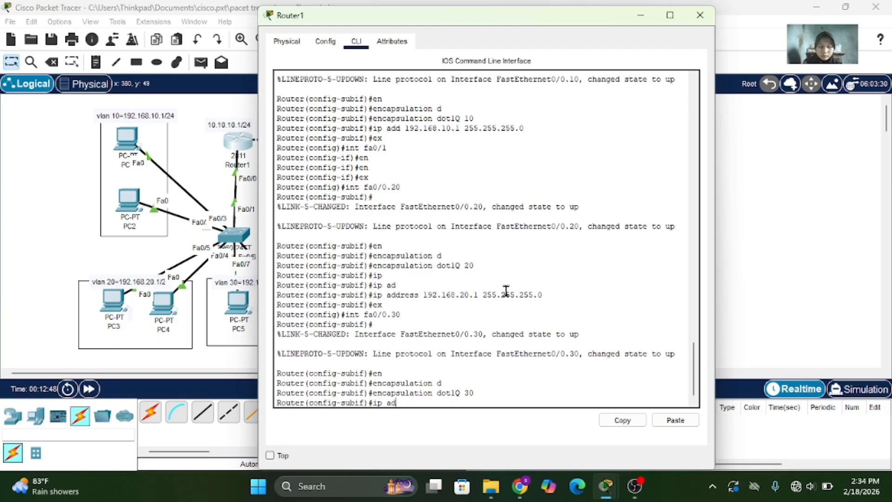
pyautogui.press('Tab')
pyautogui.write('192.168.30.1')
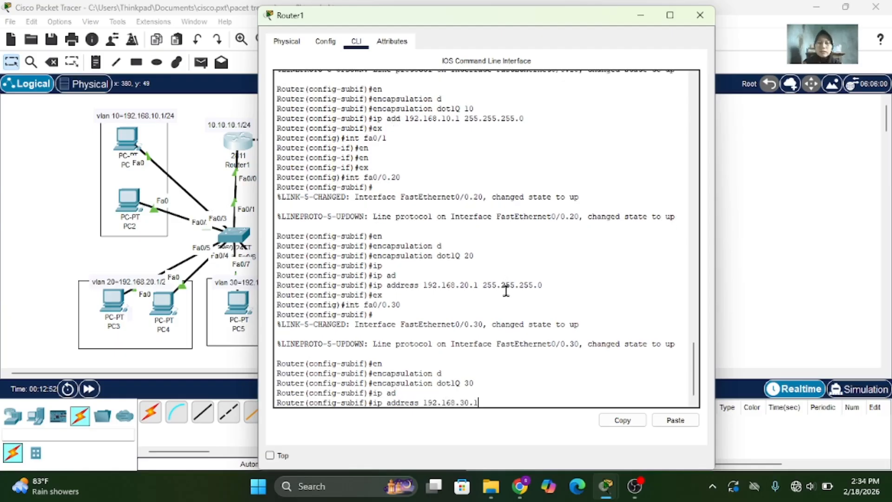
pyautogui.write(' 255.255.255.0')
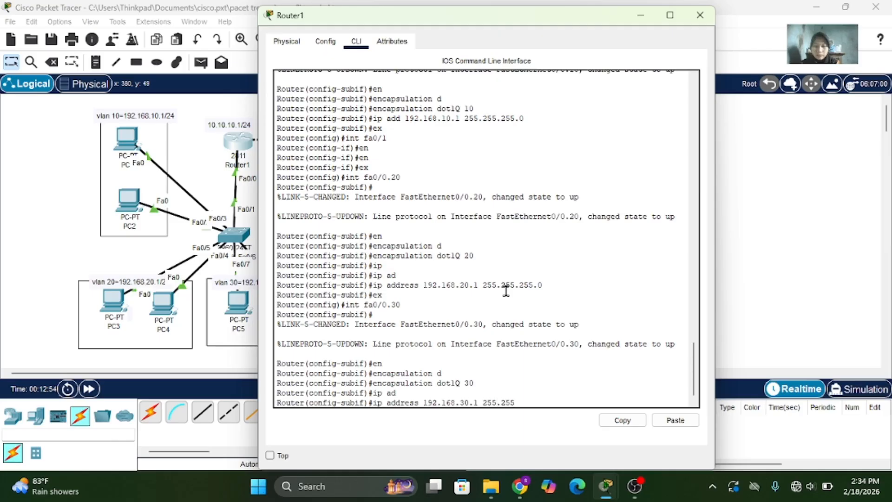
pyautogui.press('Return')
pyautogui.write('ex')
pyautogui.press('Return')
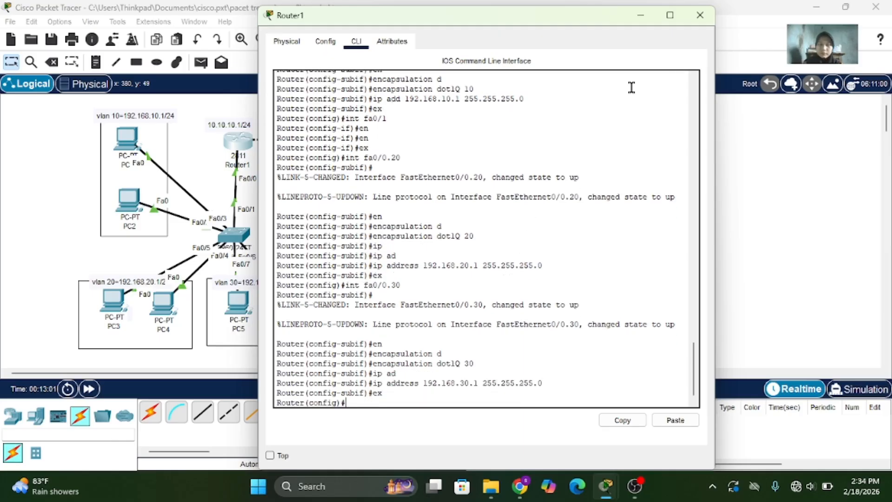
# - Close Router1's window and shift the rectangle around the VLAN 10 PCs slightly down and to the left
pyautogui.click(700, 15)
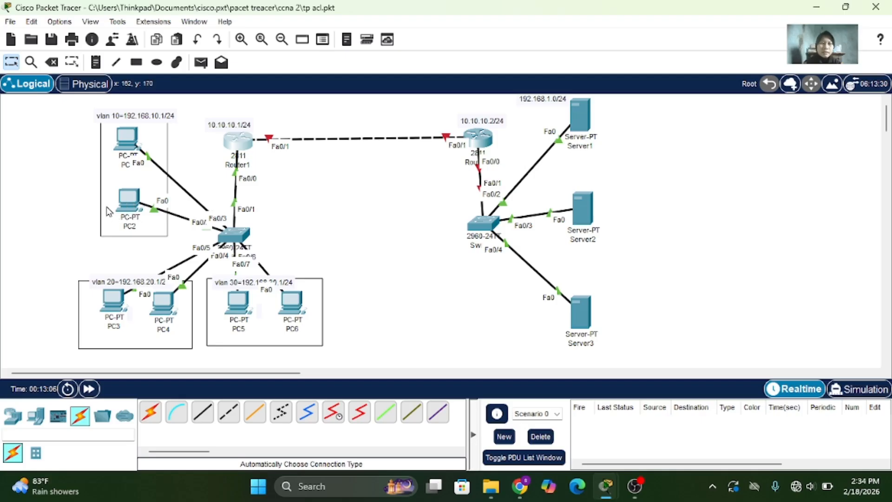
pyautogui.click(111, 178)
pyautogui.moveTo(111, 179); pyautogui.dragTo(110, 182)
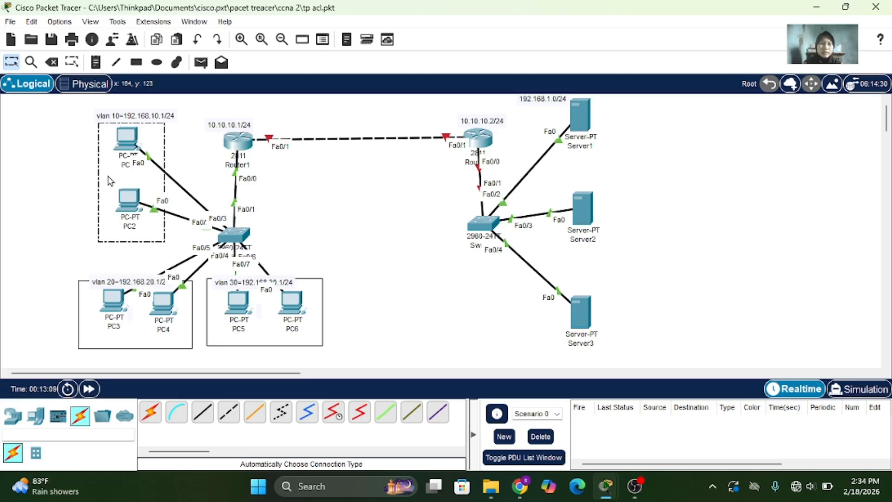
# - Reopen Router1's command line and create a DHCP pool named vlan10
pyautogui.moveTo(225, 170)
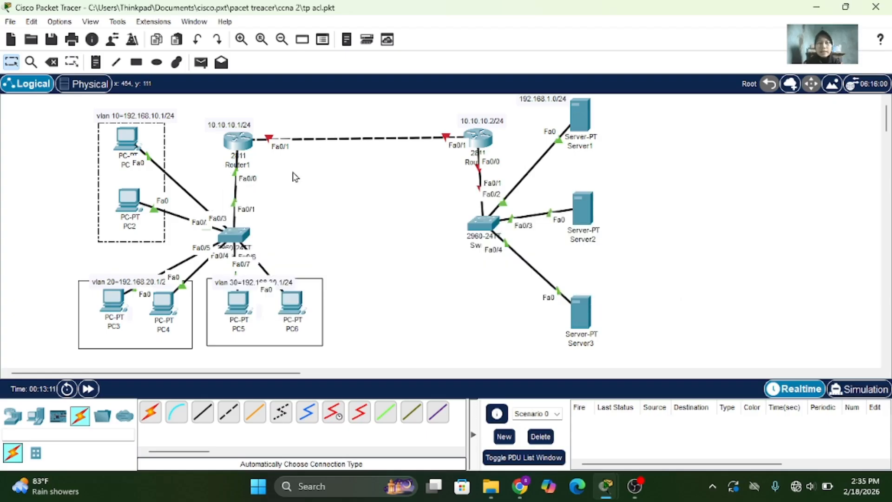
pyautogui.click(236, 142)
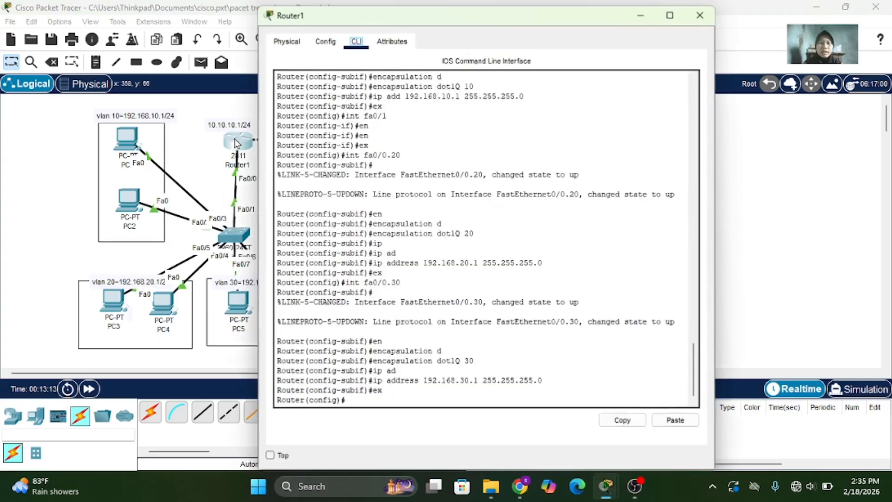
pyautogui.click(379, 402)
pyautogui.write('i')
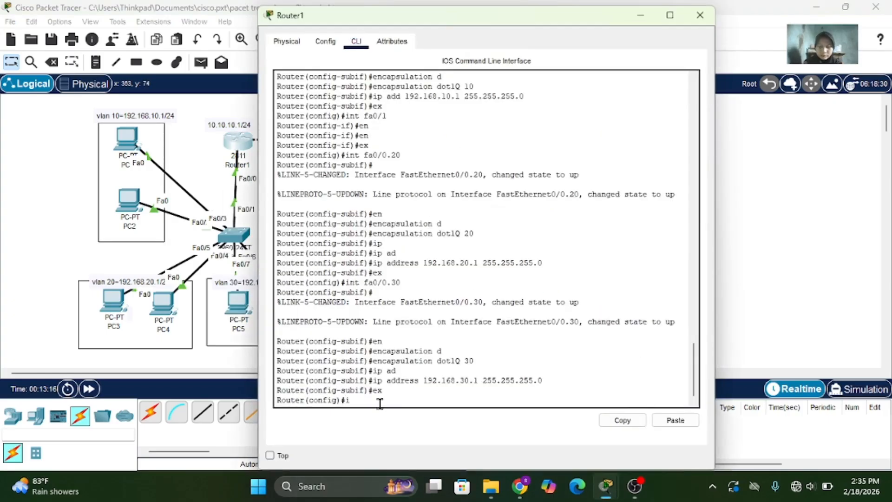
pyautogui.write('p dh')
pyautogui.press('Tab')
pyautogui.write('p')
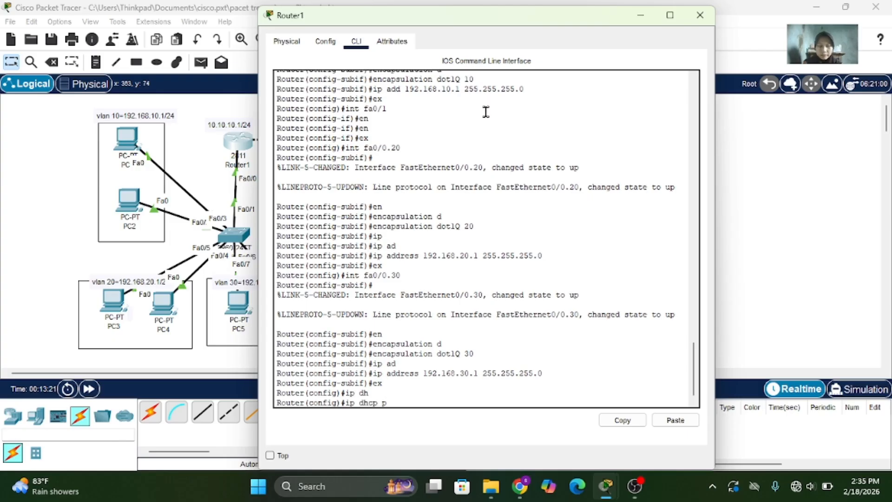
pyautogui.press('Tab')
pyautogui.write('1')
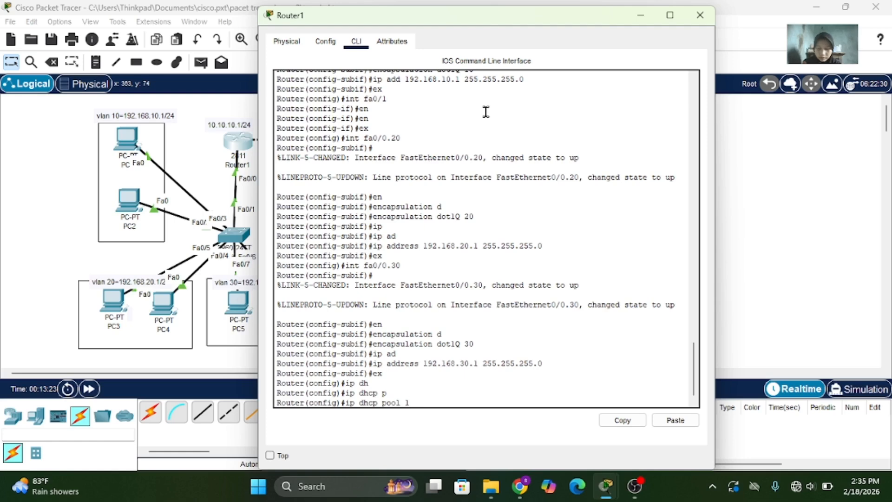
pyautogui.press('BackSpace')
pyautogui.write('vlan')
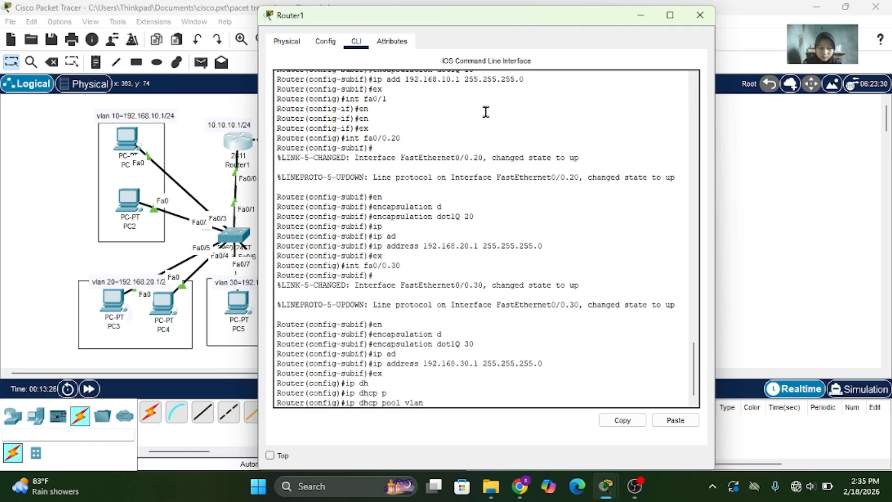
pyautogui.write('10')
pyautogui.press('Return')
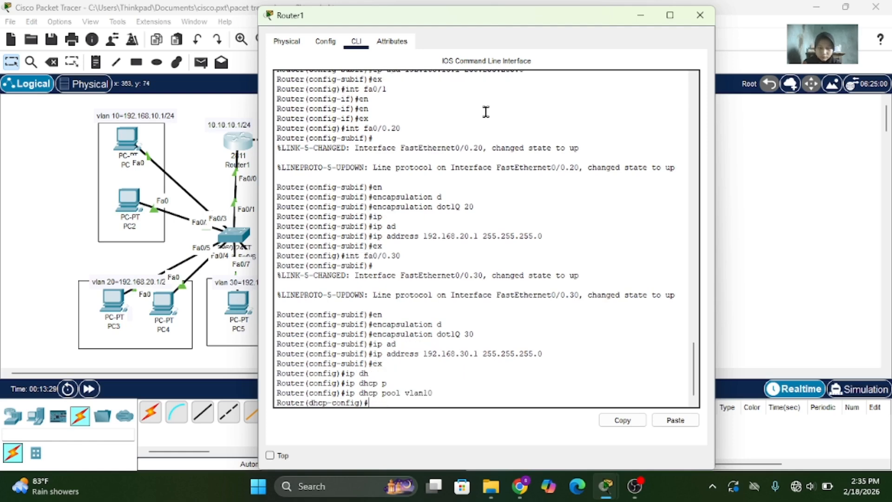
# - Set the vlan10 DHCP pool's network to 192.168.10.0 with mask 255.255.255.0
pyautogui.write('net')
pyautogui.press('Tab')
pyautogui.write('1')
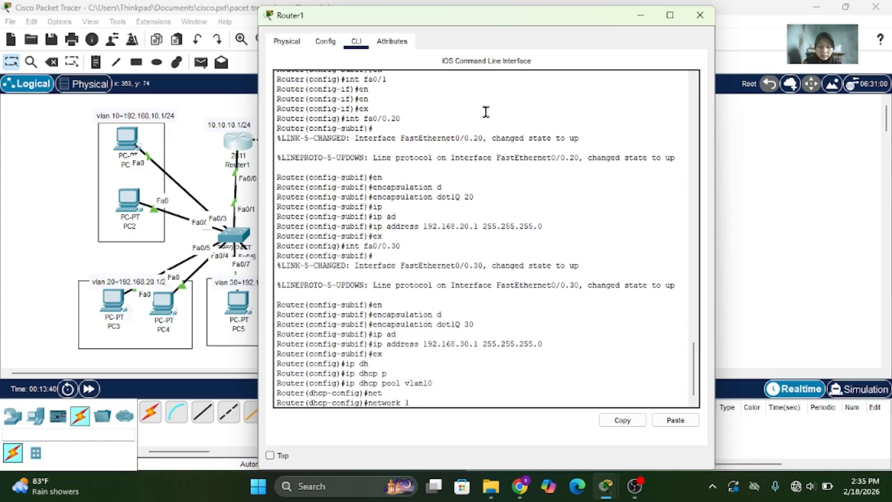
pyautogui.write('92.168.10.0')
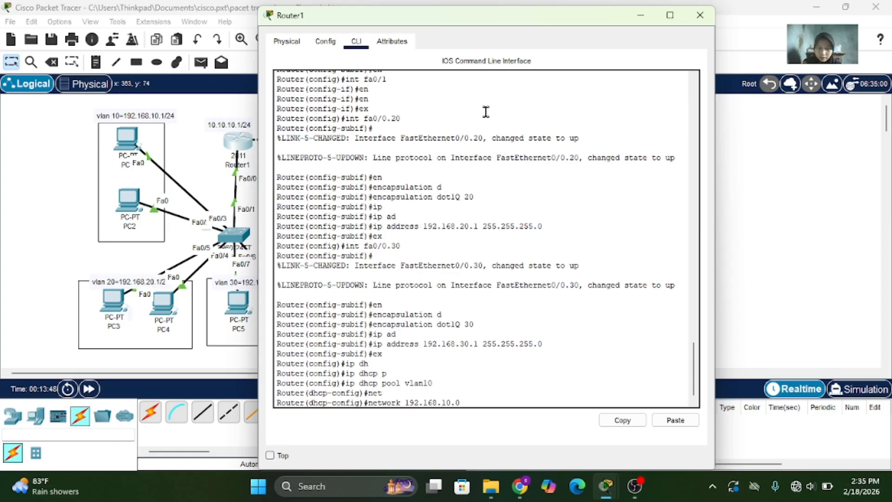
pyautogui.write(' 255.255.255.0')
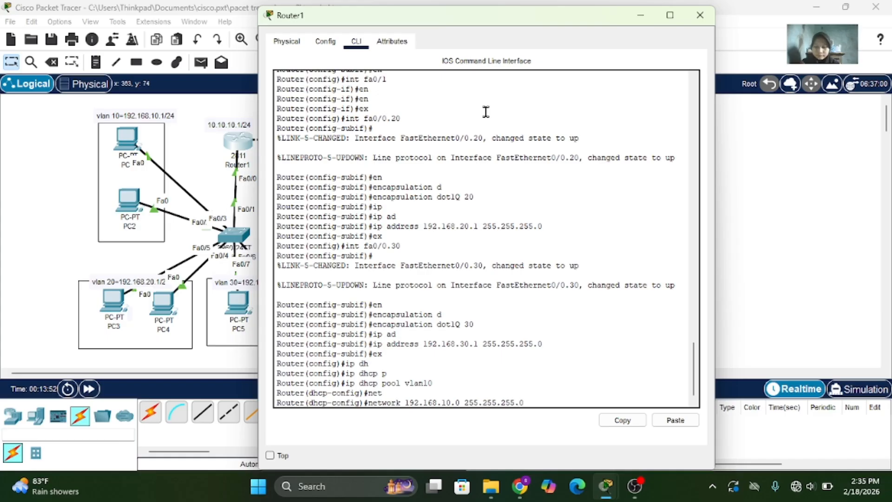
pyautogui.press('Return')
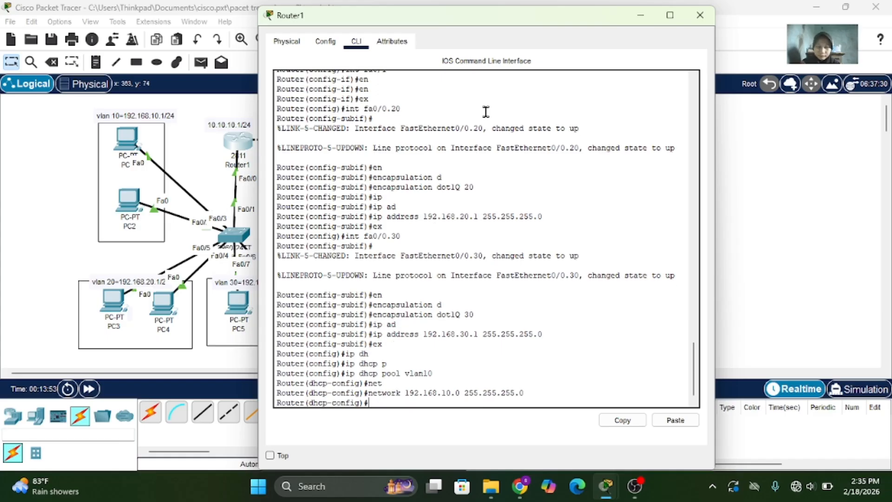
# - Set the vlan10 DHCP pool's default router to 192.168.10.1
pyautogui.write('de')
pyautogui.press('Tab')
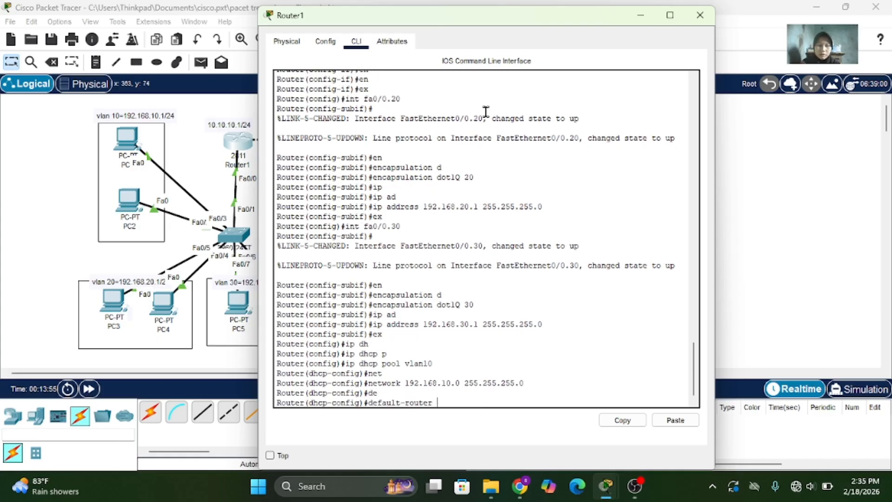
pyautogui.write('192.16')
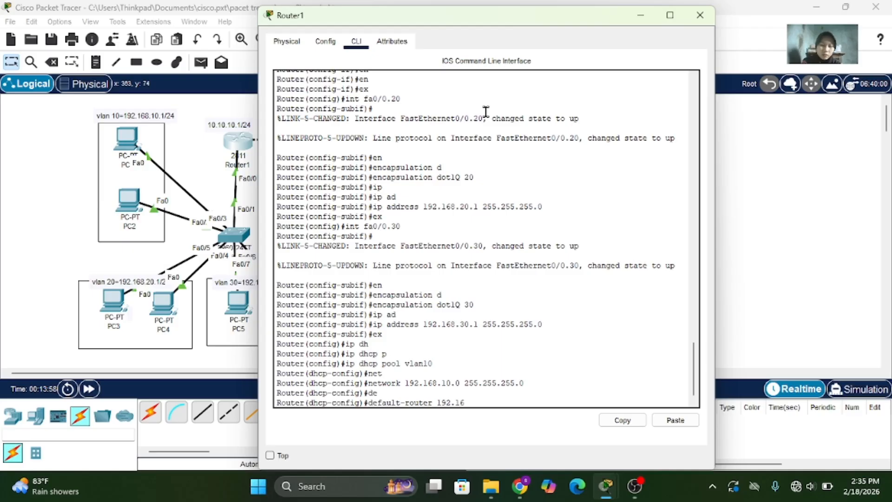
pyautogui.write('8.10')
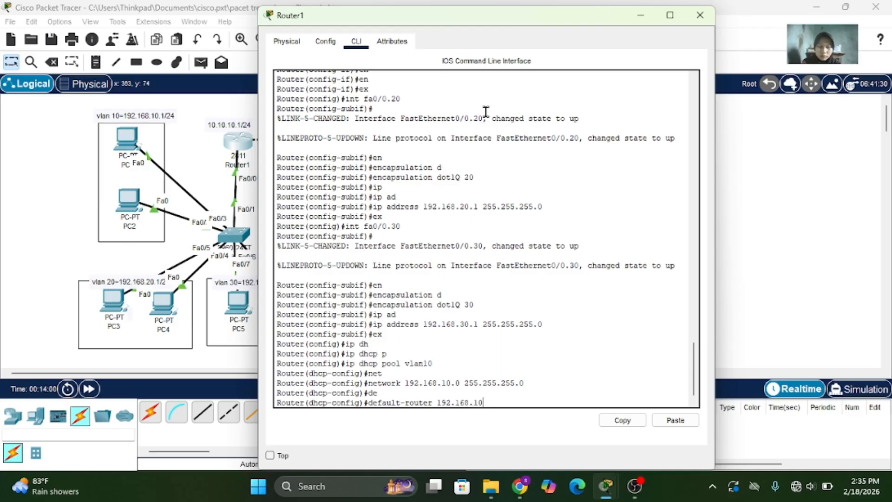
pyautogui.write('.1')
pyautogui.press('Return')
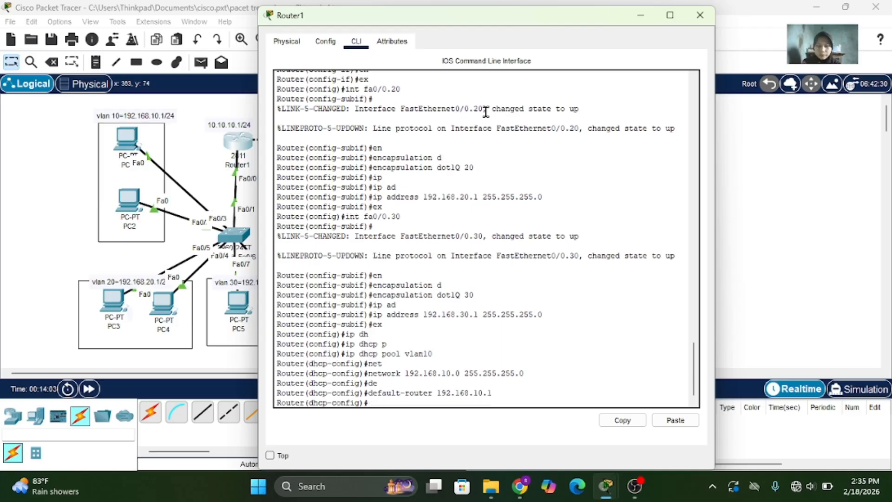
# - Set the vlan10 DHCP pool's DNS server to 8.8.8.8 and exit the pool configuration
pyautogui.write('dn')
pyautogui.press('Tab')
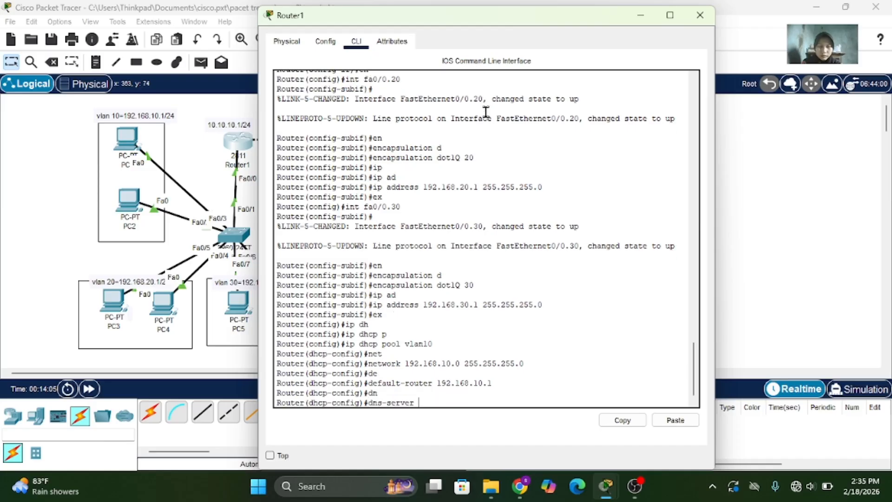
pyautogui.write('8.8.8.8')
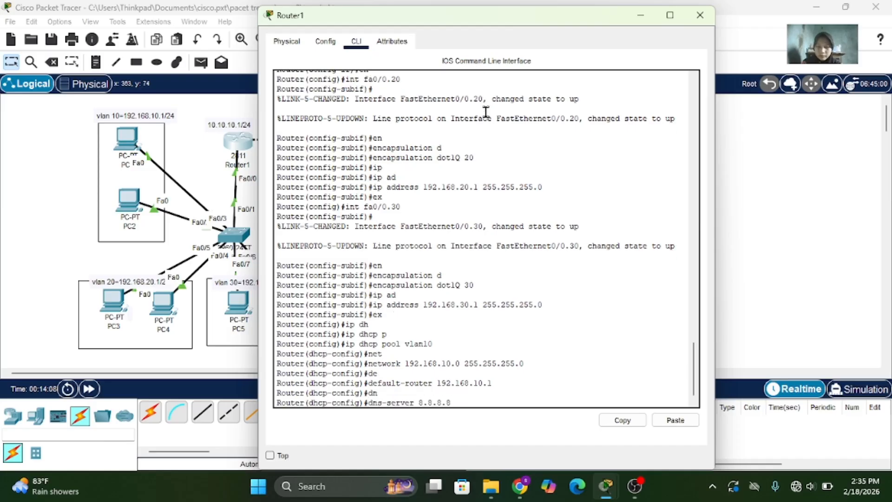
pyautogui.press('Return')
pyautogui.write('ex')
pyautogui.press('Return')
# - Create a DHCP pool named vlan20 on Router1
pyautogui.write('i')
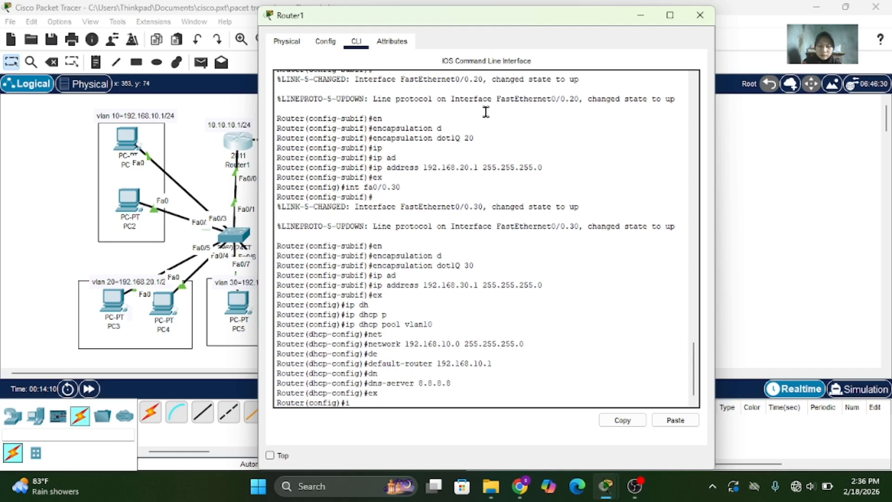
pyautogui.write('p pdh')
pyautogui.press('Tab')
pyautogui.write('p')
pyautogui.press('Tab')
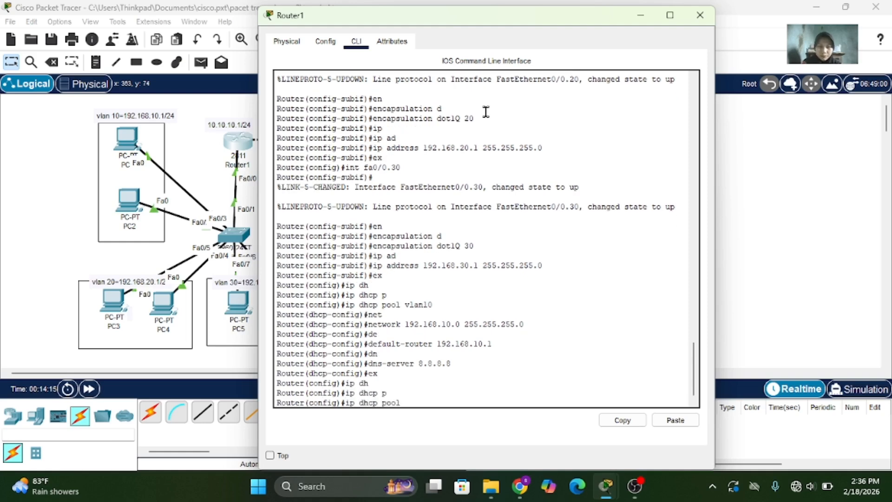
pyautogui.write('vlan 29')
pyautogui.press('Return')
pyautogui.write('ip dhcp pool vlan20')
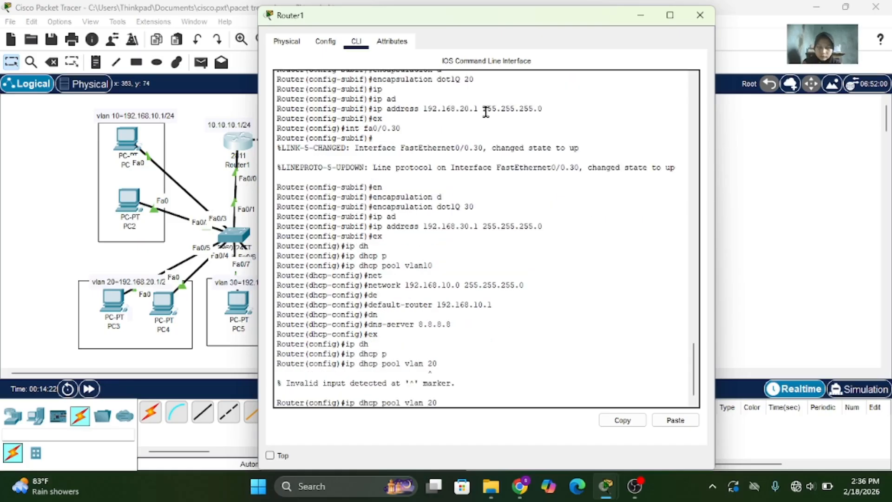
pyautogui.press('Return')
# - Set the vlan20 DHCP pool's network to 192.168.20.0 with mask 255.255.255.0
pyautogui.write('net')
pyautogui.press('Tab')
pyautogui.write('192.16')
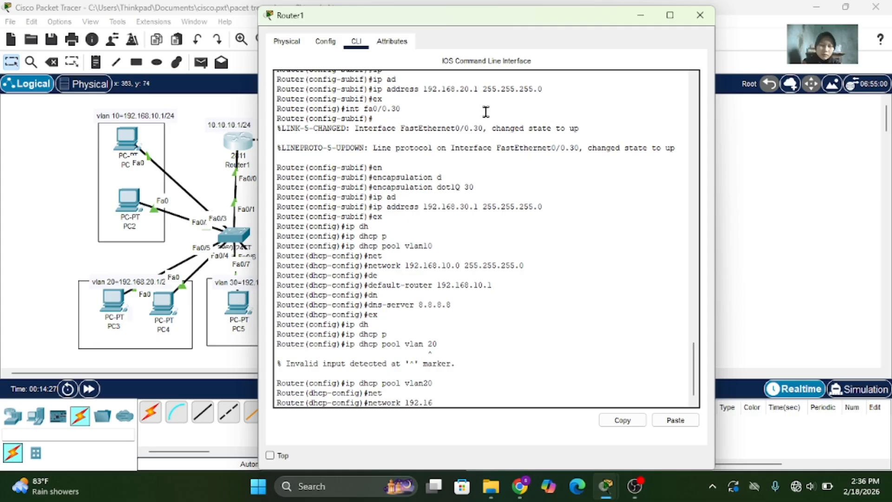
pyautogui.write('8.20.')
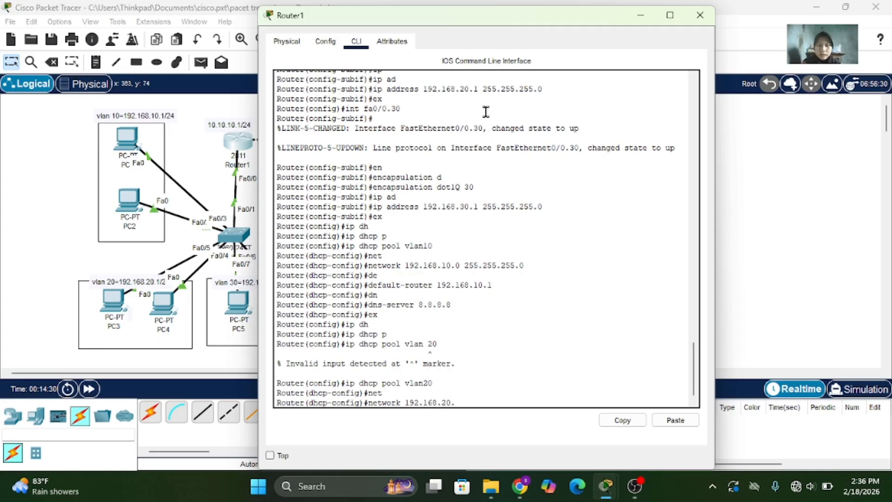
pyautogui.write('0 255.255')
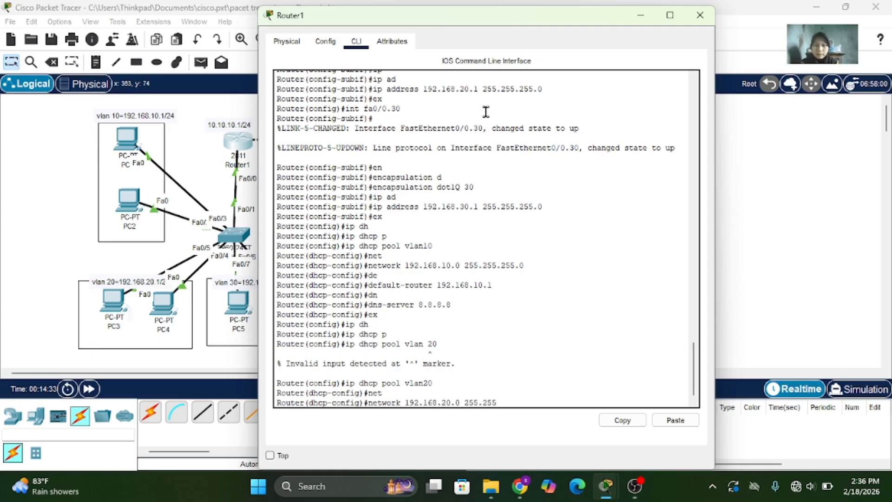
pyautogui.write('.255.0')
pyautogui.press('Return')
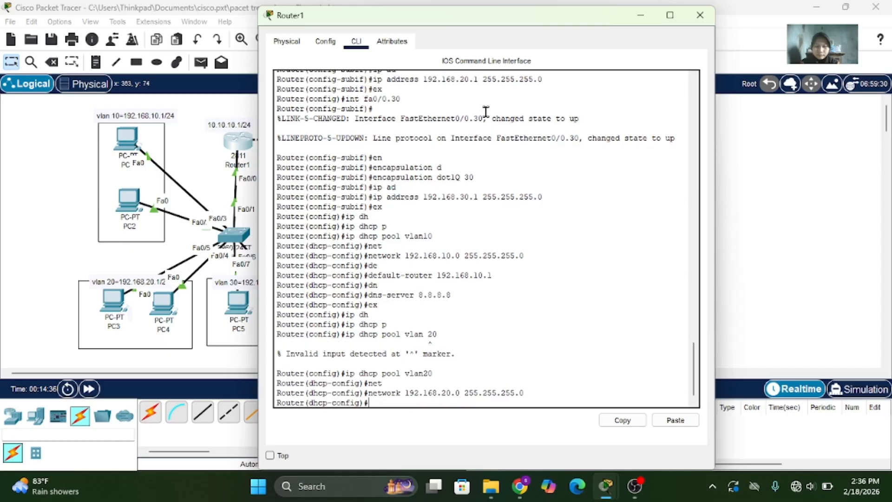
# - Set the vlan20 DHCP pool's default router to 192.168.20.1
pyautogui.write('def')
pyautogui.press('Tab')
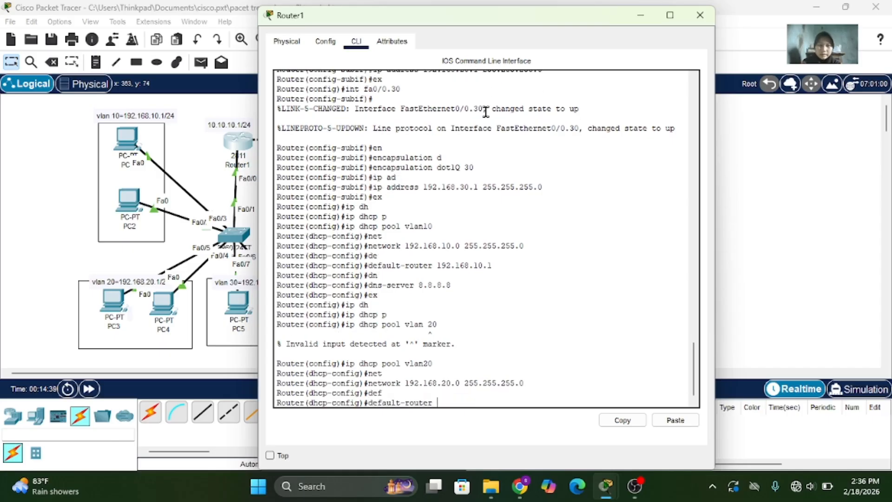
pyautogui.write('192.168.')
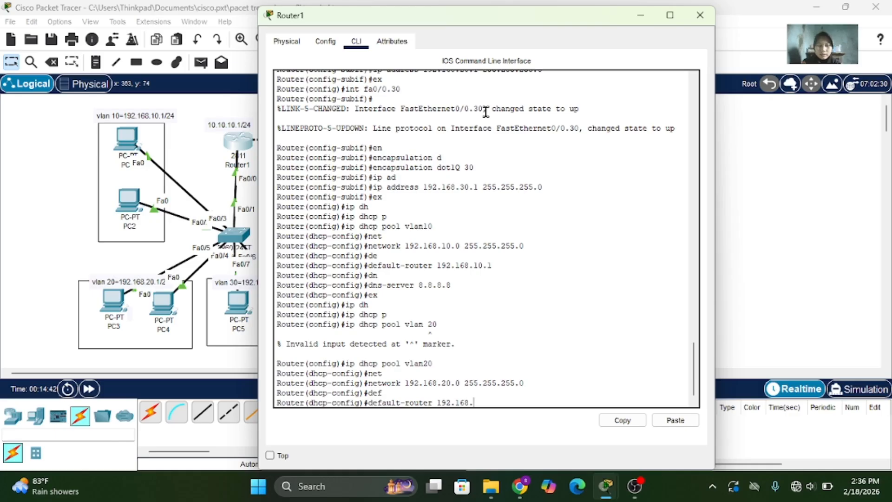
pyautogui.write('20.1')
pyautogui.press('Return')
# - Set the vlan20 DHCP pool's DNS server to 8.8.8.8 and exit the pool configuration
pyautogui.write('dn')
pyautogui.press('Tab')
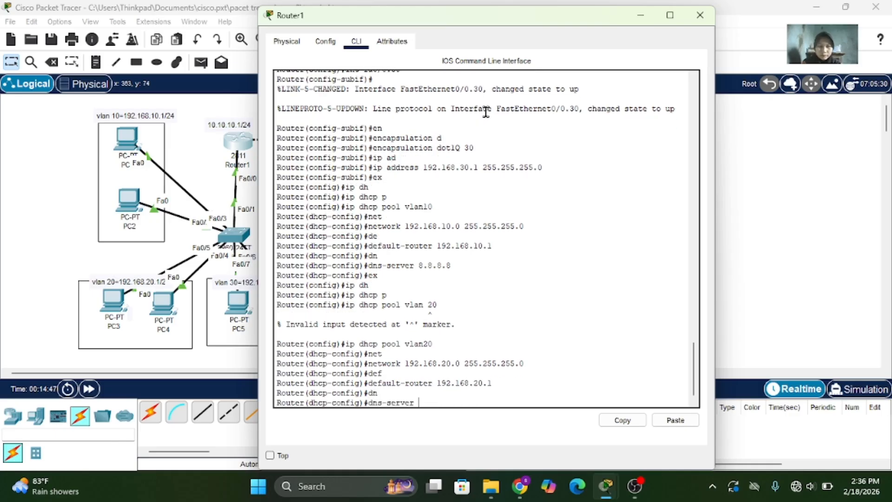
pyautogui.write('8.8.8.8')
pyautogui.press('Return')
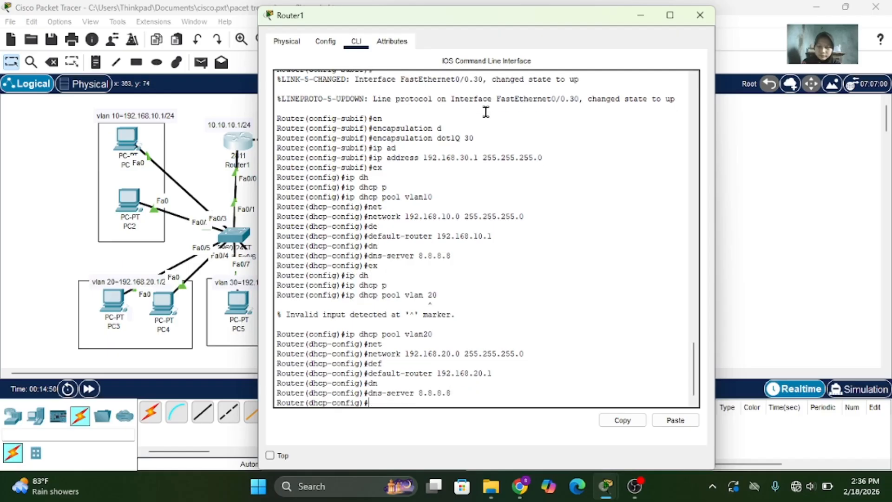
pyautogui.write('ex')
pyautogui.press('Return')
# - Create a DHCP pool named vlan30 on Router1
pyautogui.write('in')
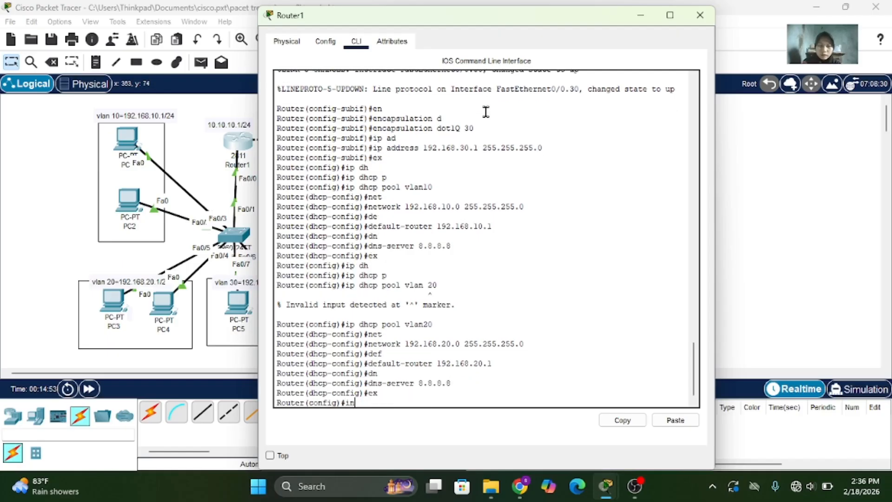
pyautogui.press('BackSpace')
pyautogui.write('p dh')
pyautogui.press('Tab')
pyautogui.write('p')
pyautogui.press('Tab')
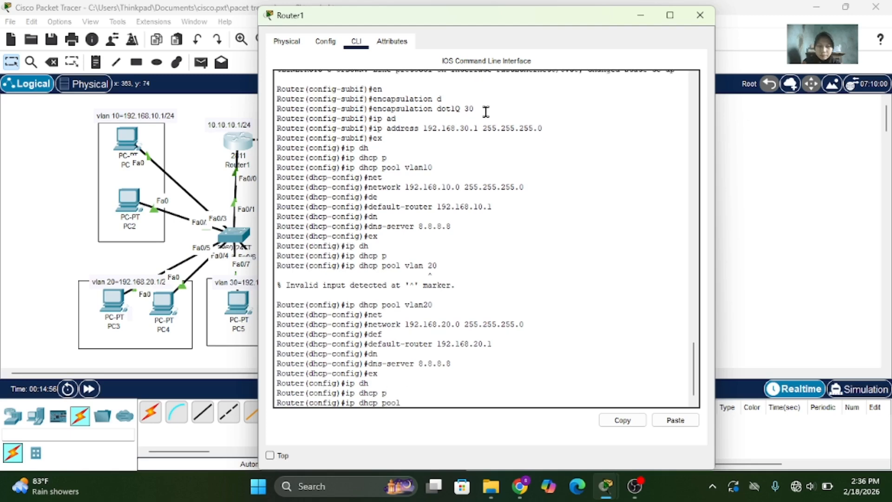
pyautogui.write('vlan')
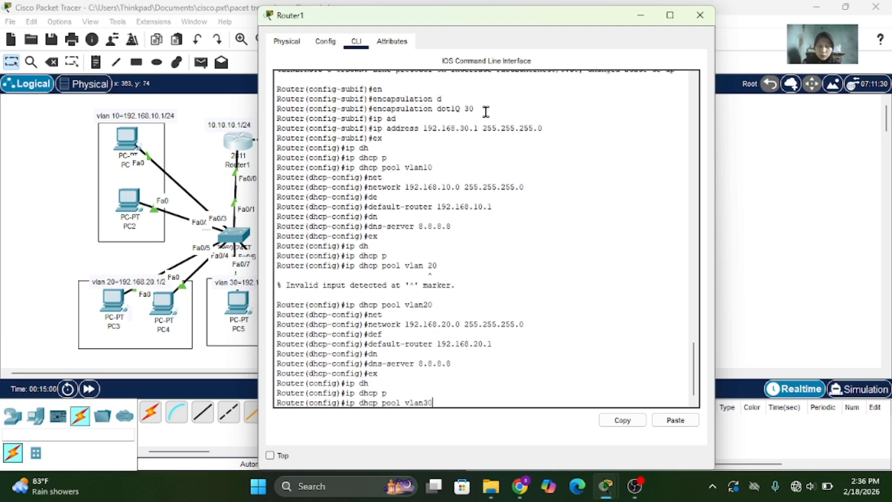
pyautogui.write('30')
pyautogui.press('Return')
# - Set the vlan30 DHCP pool's network to 192.168.30.0 with mask 255.255.255.0
pyautogui.write('net')
pyautogui.press('Tab')
pyautogui.write('1')
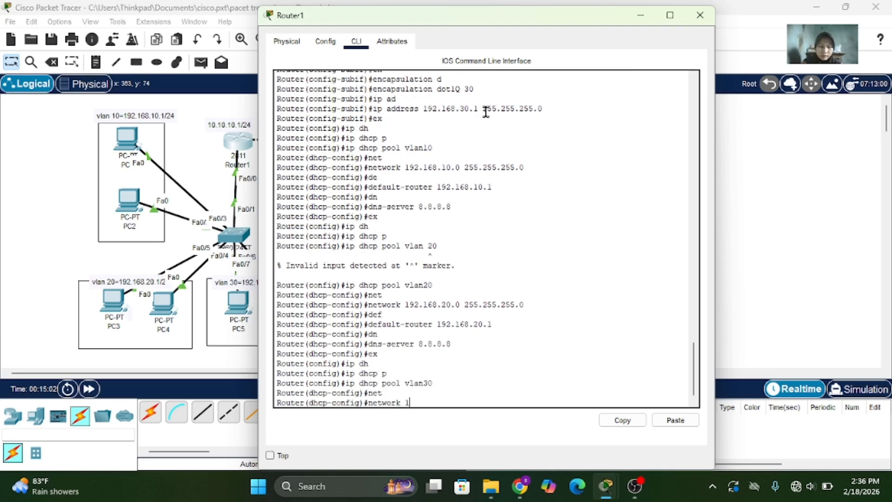
pyautogui.write('92.168')
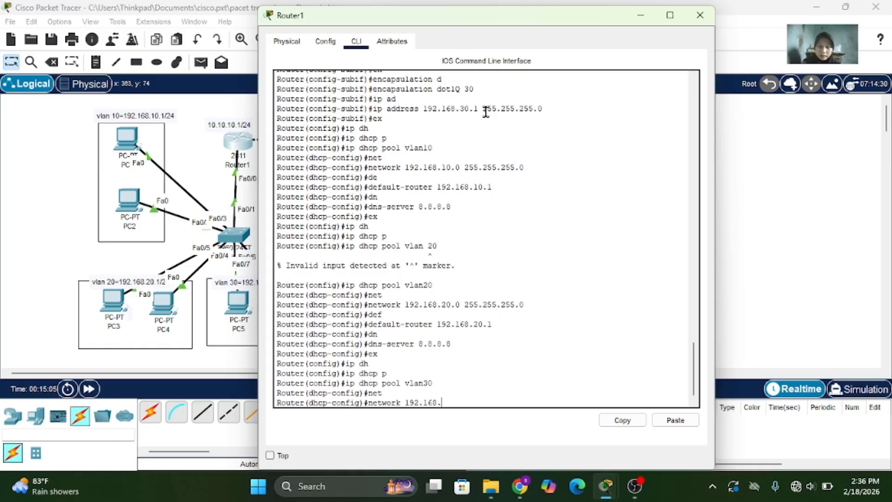
pyautogui.write('.30.0 255.255')
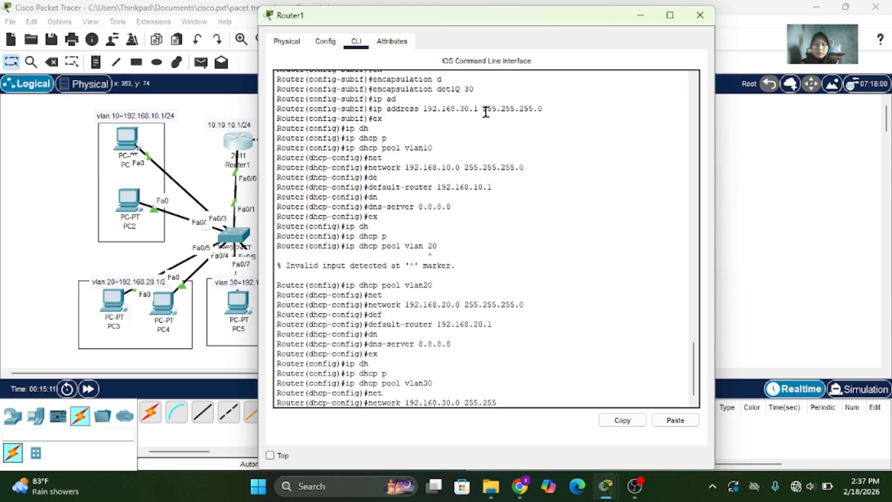
pyautogui.write('.255.0')
pyautogui.press('Return')
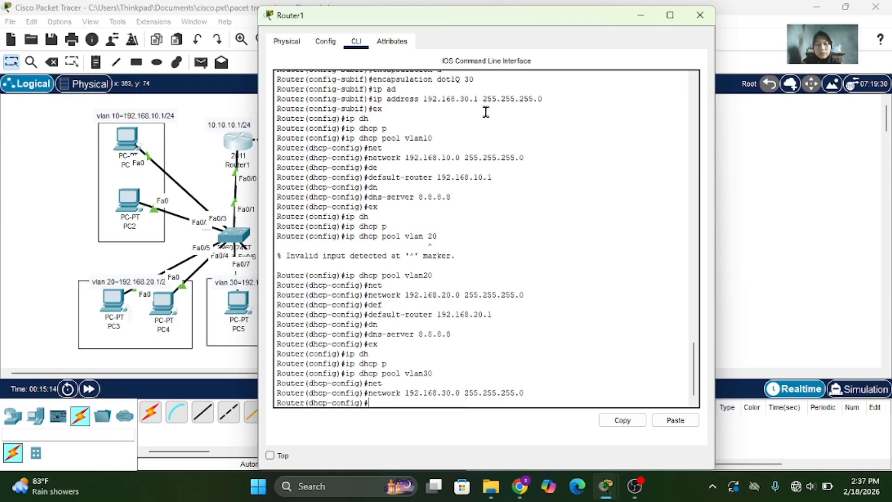
# - Set the vlan30 DHCP pool's default router to 192.168.30.1
pyautogui.write('de')
pyautogui.press('Tab')
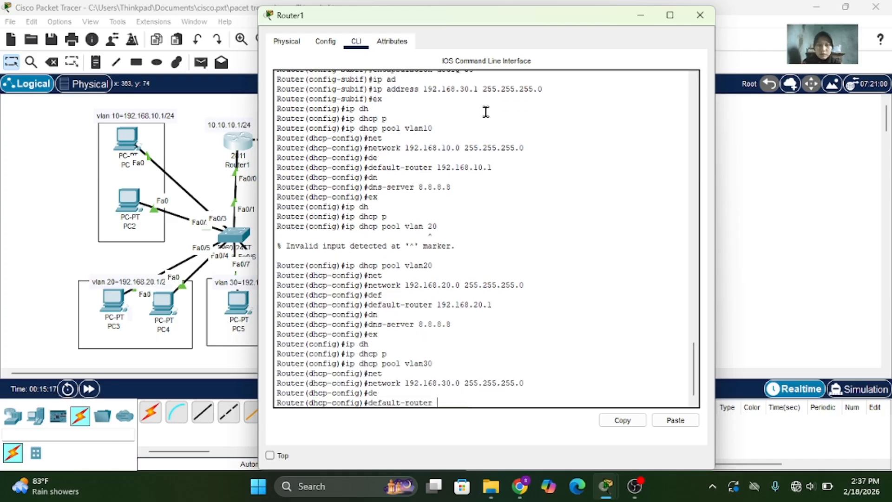
pyautogui.write('192.16')
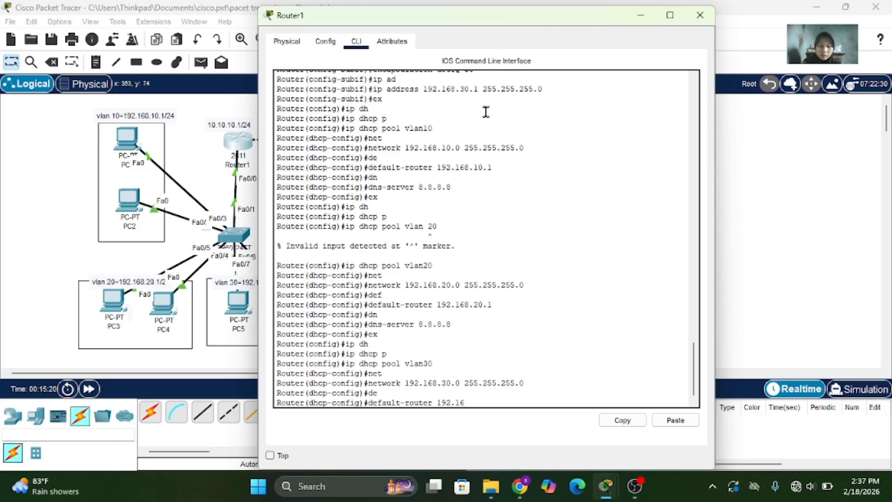
pyautogui.write('8.')
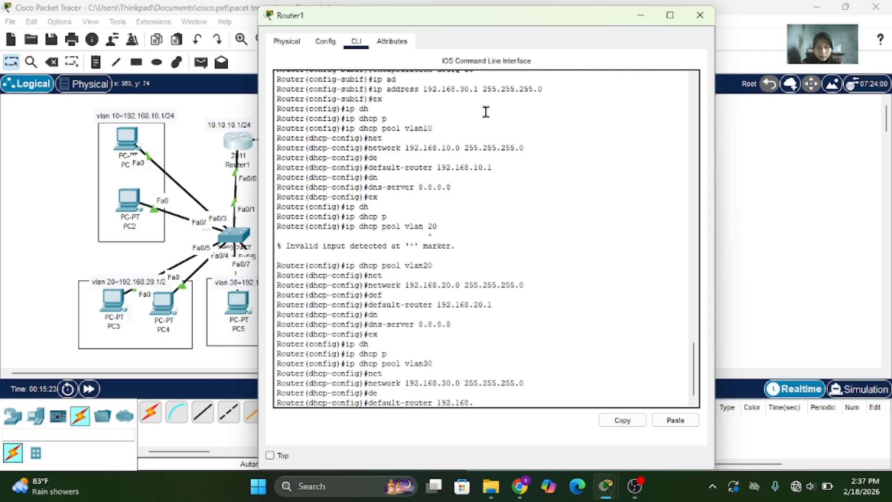
pyautogui.write('30.1')
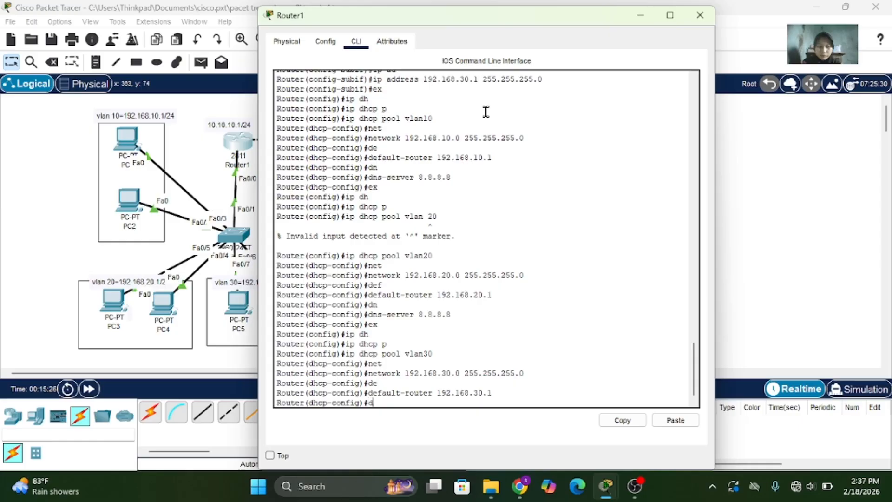
# - Set the vlan30 DHCP pool's DNS server to 8.8.8.8 and close Router1's window
pyautogui.write('n')
pyautogui.press('Tab')
pyautogui.write('8.8.8.8')
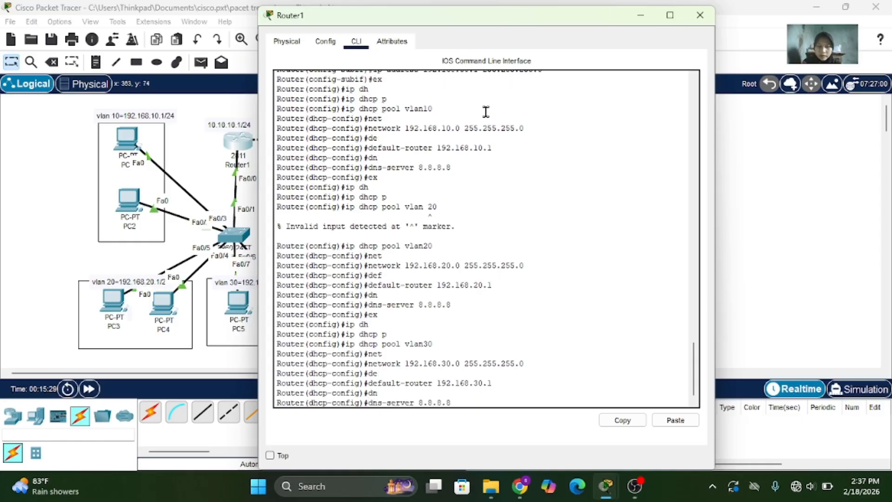
pyautogui.press('Return')
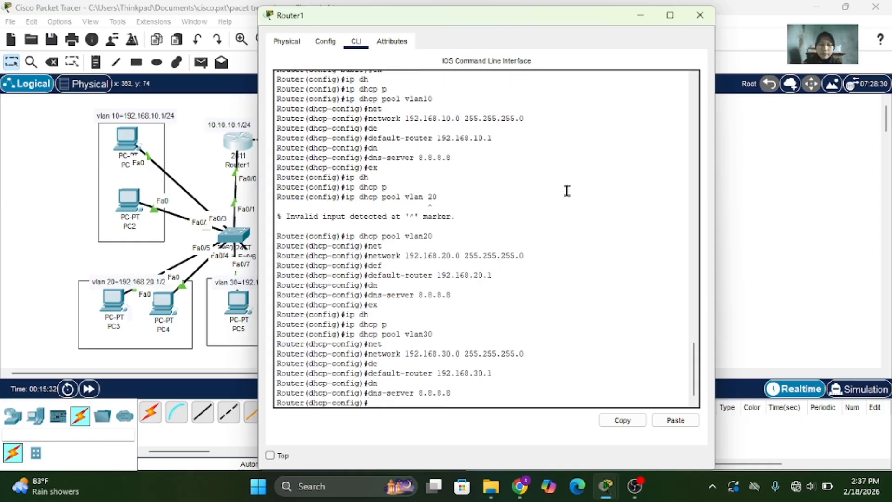
pyautogui.click(700, 16)
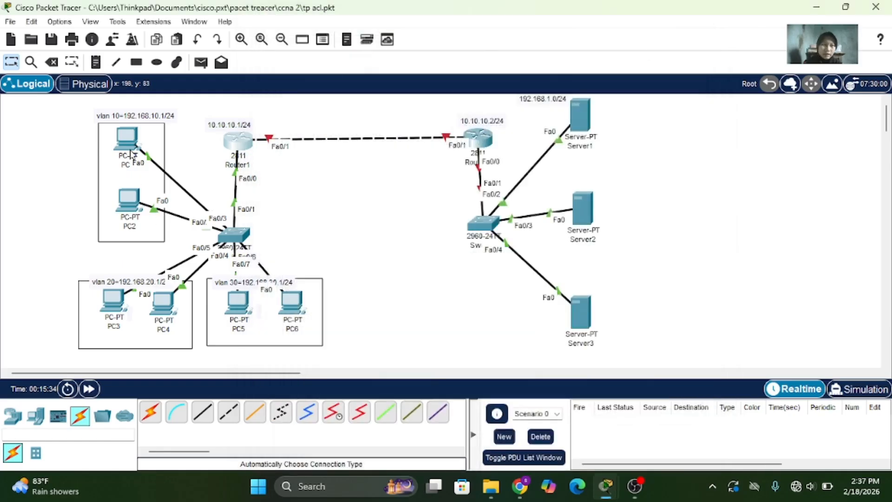
# - Switch PC1's IPv4 configuration to DHCP and close its window
pyautogui.click(131, 147)
pyautogui.click(364, 41)
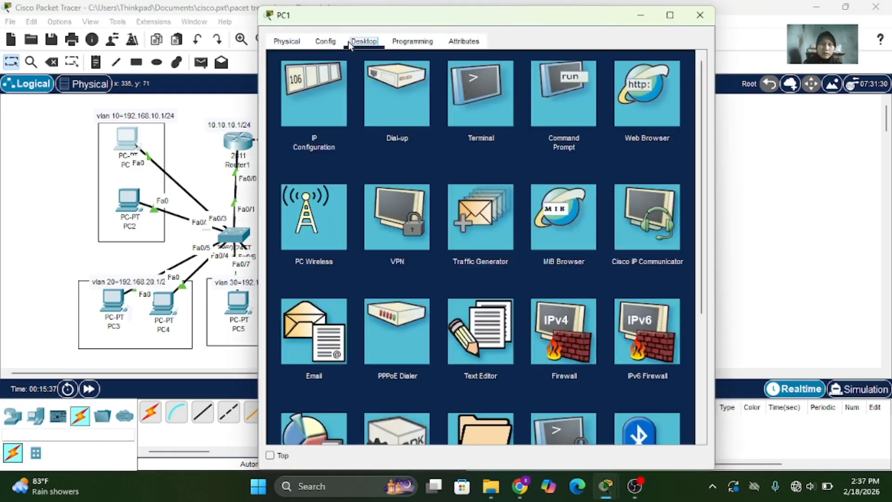
pyautogui.click(302, 77)
pyautogui.click(300, 116)
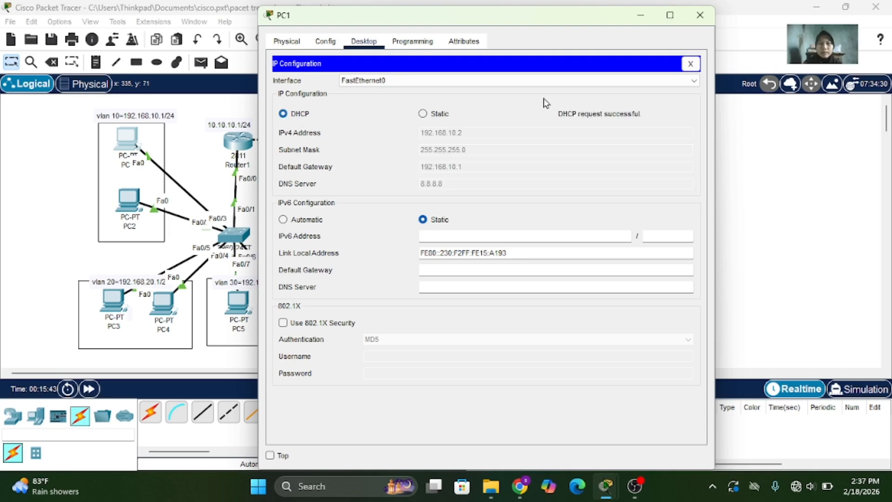
pyautogui.click(700, 14)
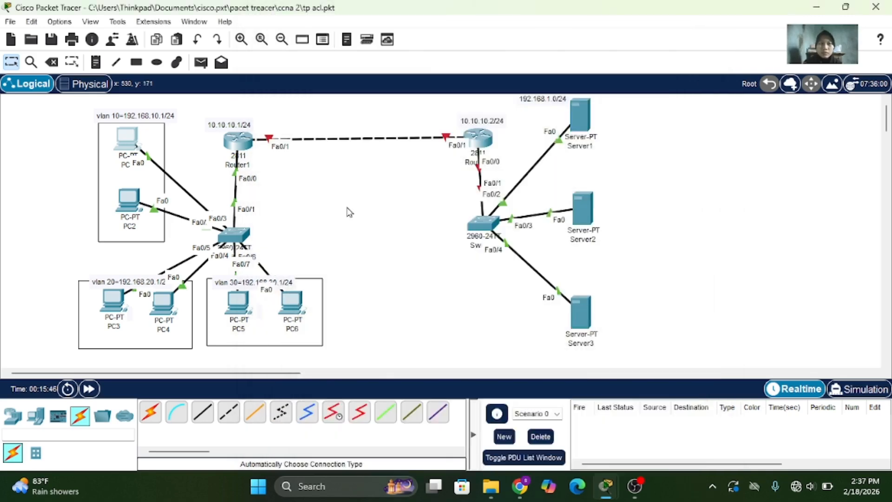
# - Switch PC2's IPv4 configuration to DHCP and close its window
pyautogui.click(122, 203)
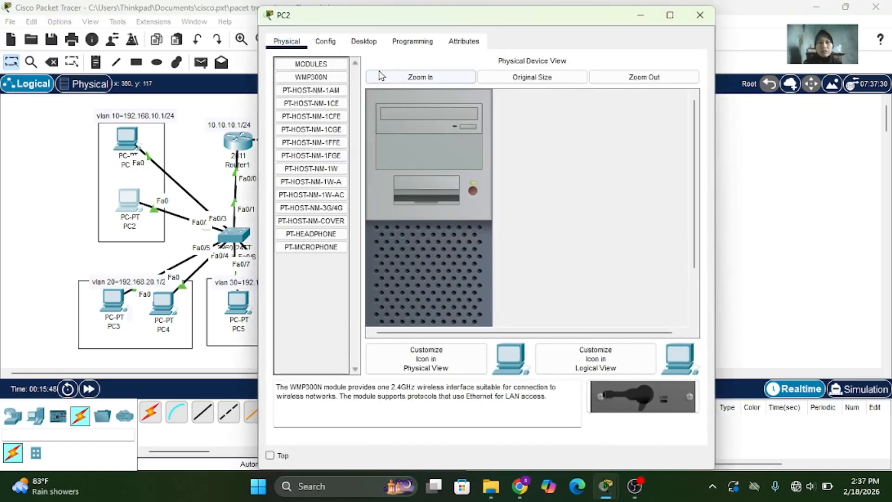
pyautogui.click(364, 41)
pyautogui.click(319, 81)
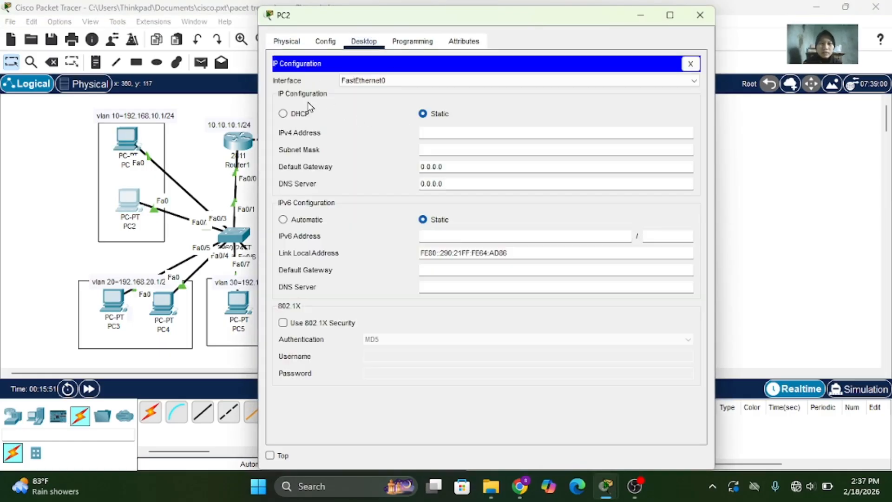
pyautogui.click(298, 114)
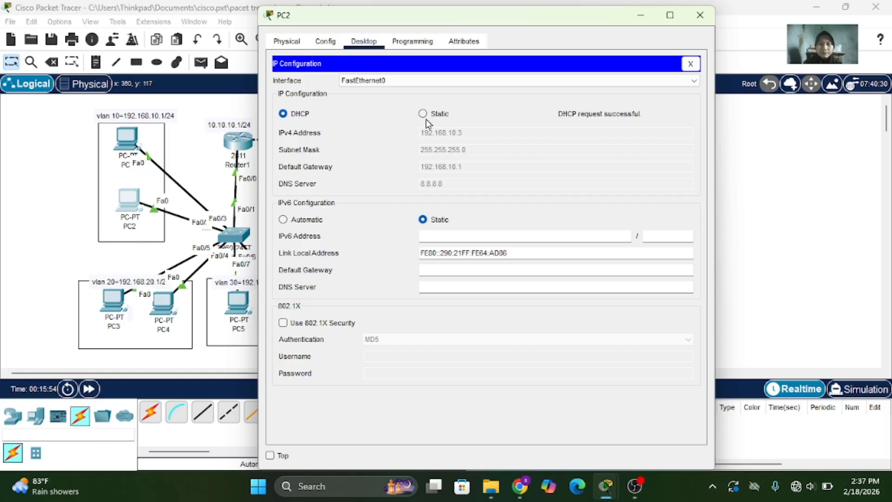
pyautogui.click(714, 15)
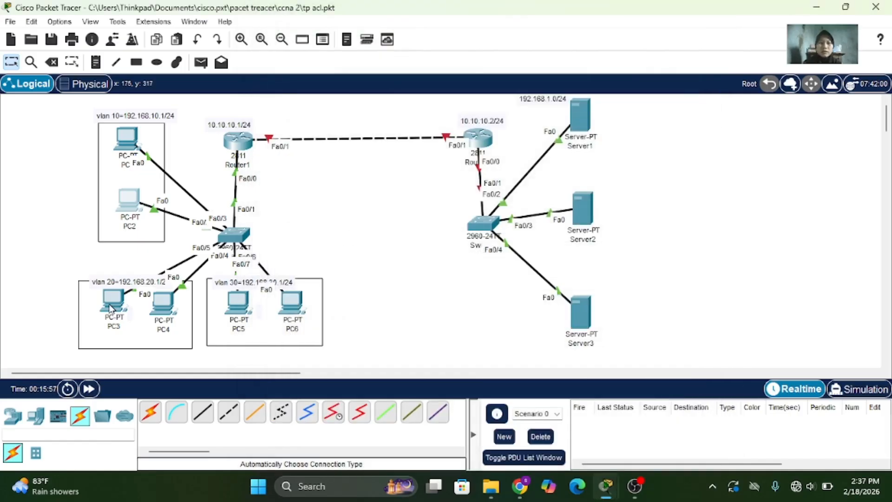
# - Switch PC3's IPv4 configuration to DHCP and close its window
pyautogui.click(113, 305)
pyautogui.click(364, 41)
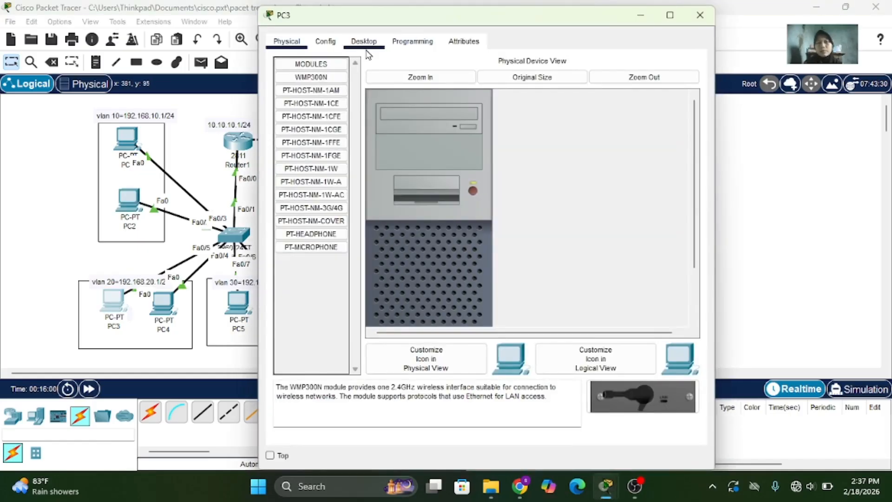
pyautogui.click(285, 93)
pyautogui.click(299, 116)
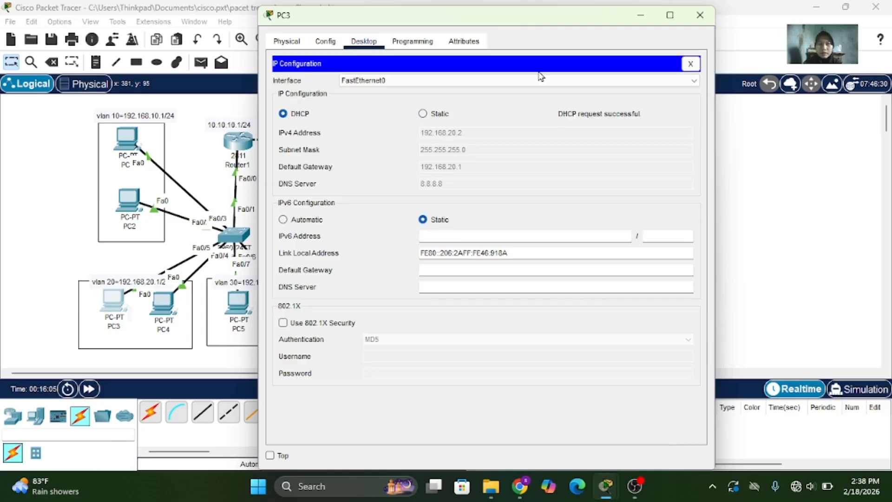
pyautogui.click(702, 22)
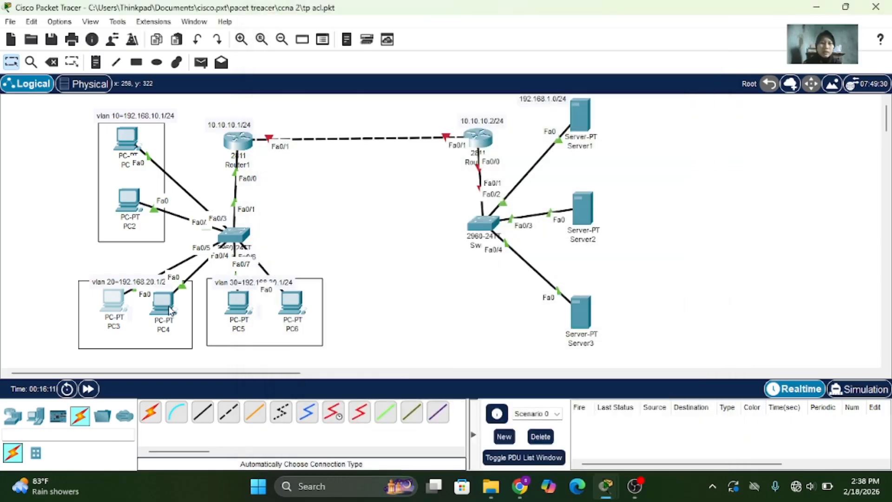
# - Switch PC4's IPv4 configuration to DHCP and close its window
pyautogui.click(163, 303)
pyautogui.click(330, 44)
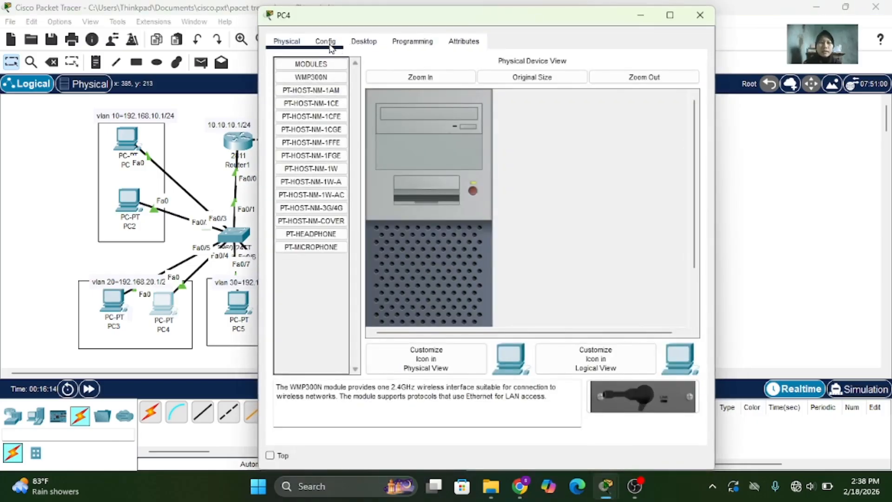
pyautogui.click(369, 43)
pyautogui.click(286, 105)
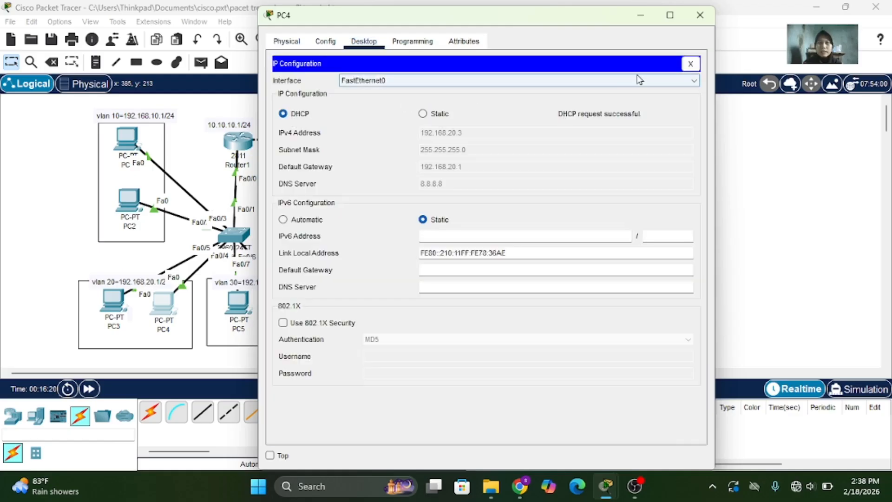
pyautogui.click(700, 15)
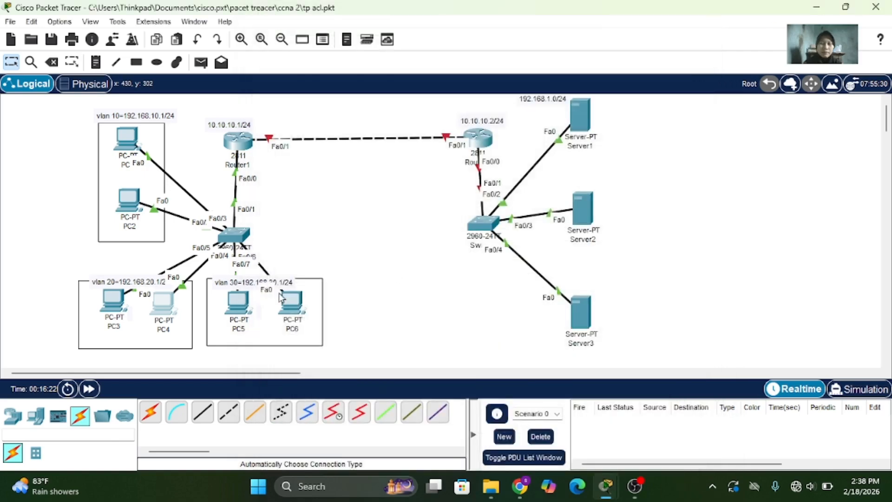
# - Switch PC5's IPv4 configuration to DHCP and close its window
pyautogui.click(236, 301)
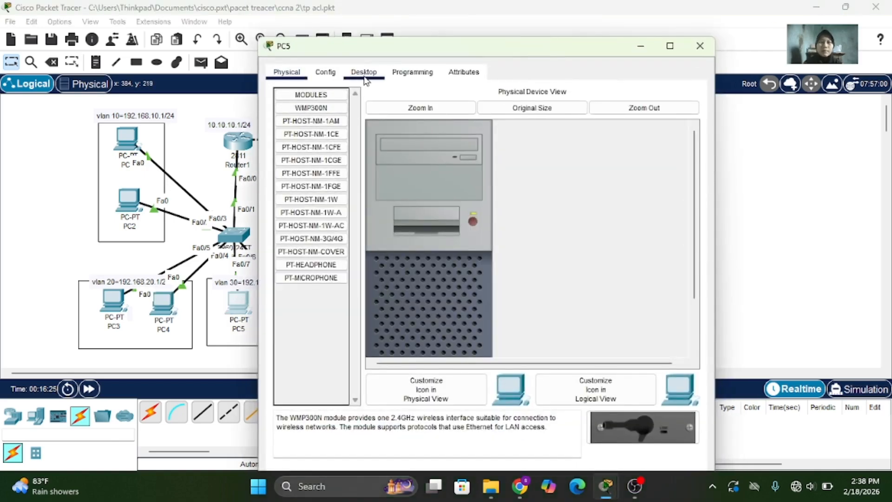
pyautogui.click(363, 72)
pyautogui.click(330, 110)
pyautogui.click(299, 148)
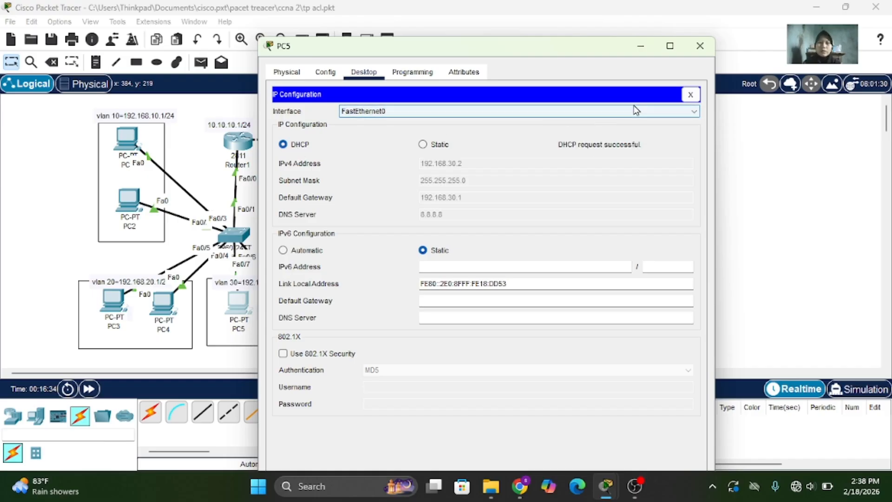
pyautogui.click(700, 46)
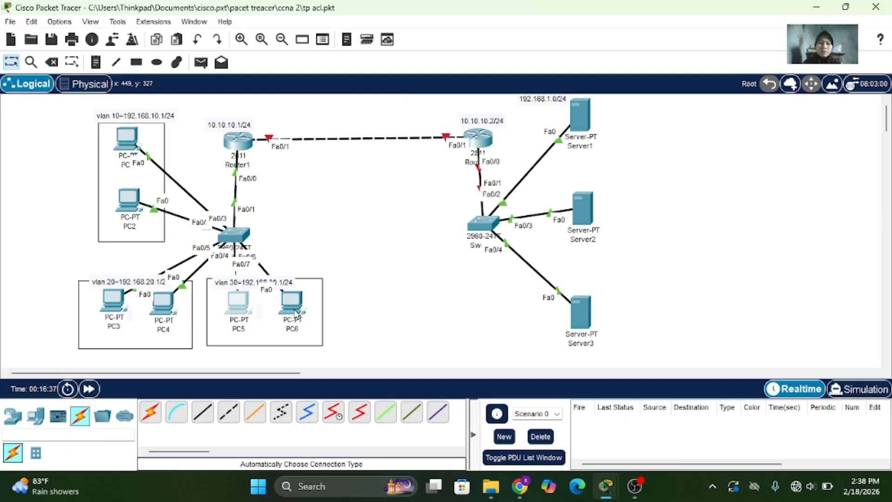
# - Switch PC6's IPv4 configuration to DHCP and close its window
pyautogui.click(298, 314)
pyautogui.click(365, 44)
pyautogui.click(319, 93)
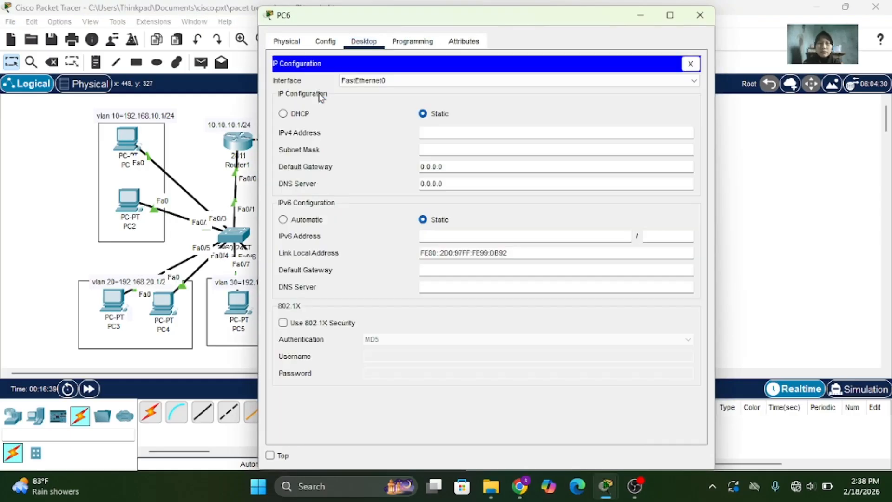
pyautogui.click(305, 114)
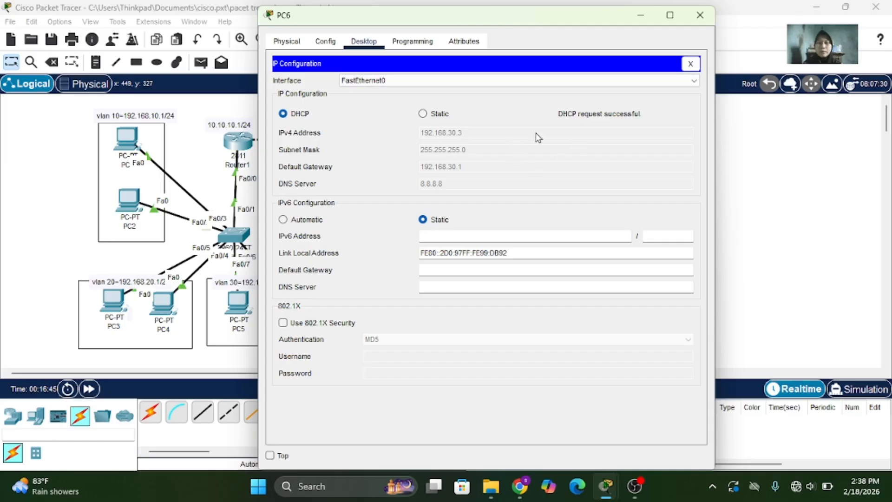
pyautogui.click(704, 22)
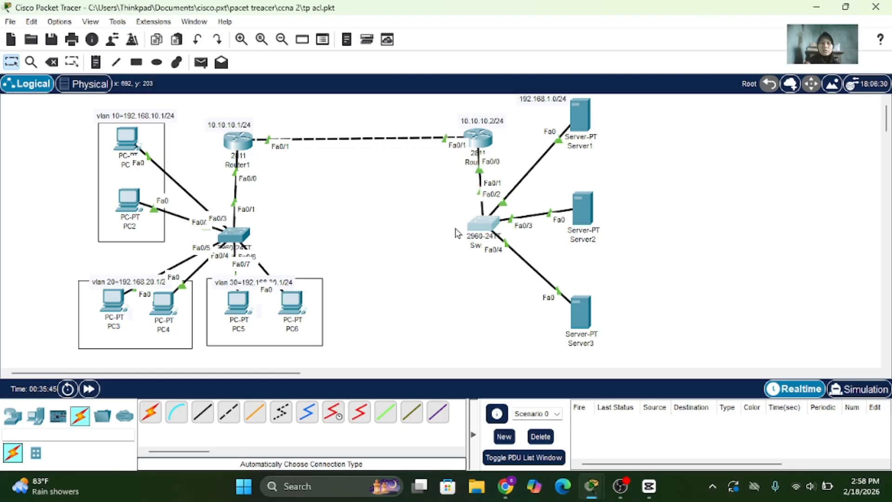
# - Set interface fa0/1 on Switch2 to trunk mode from its command line
pyautogui.click(481, 227)
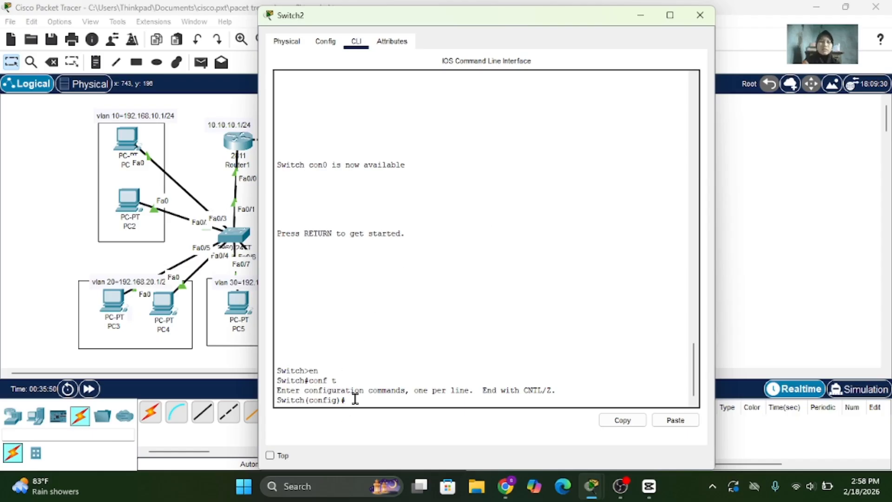
pyautogui.write('int fa0')
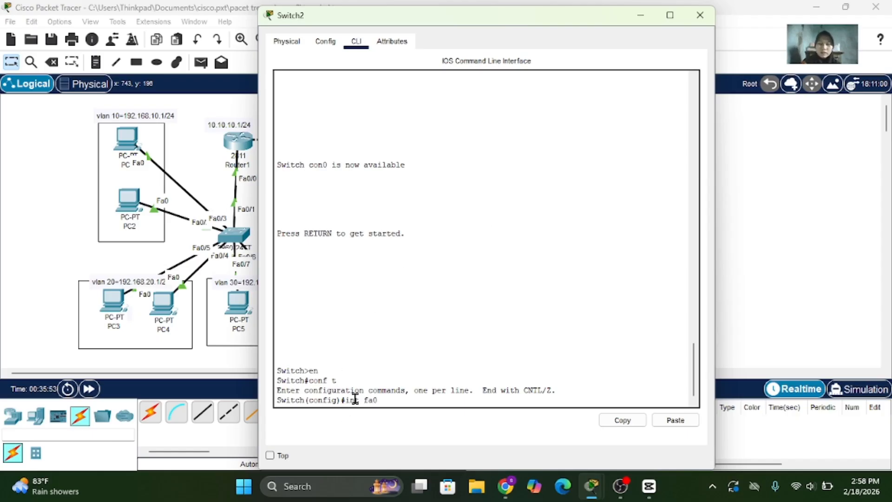
pyautogui.write('/1')
pyautogui.press('Return')
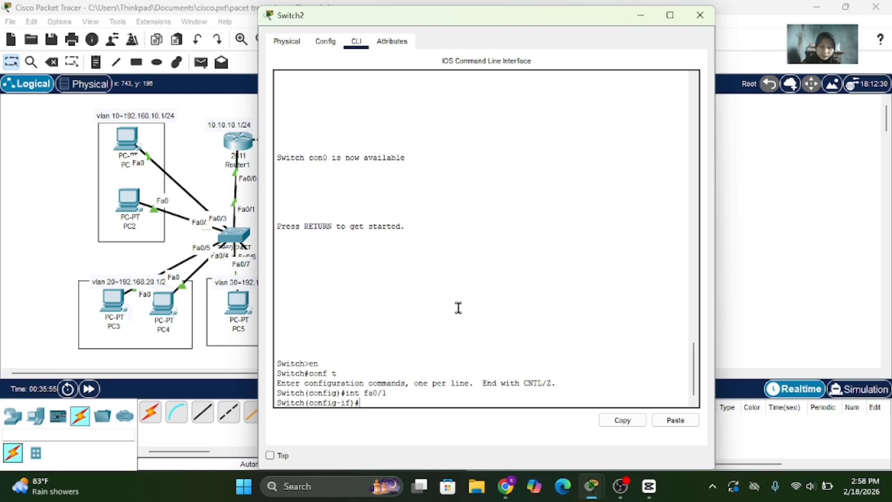
pyautogui.write('sw')
pyautogui.press('Tab')
pyautogui.write('m')
pyautogui.press('Tab')
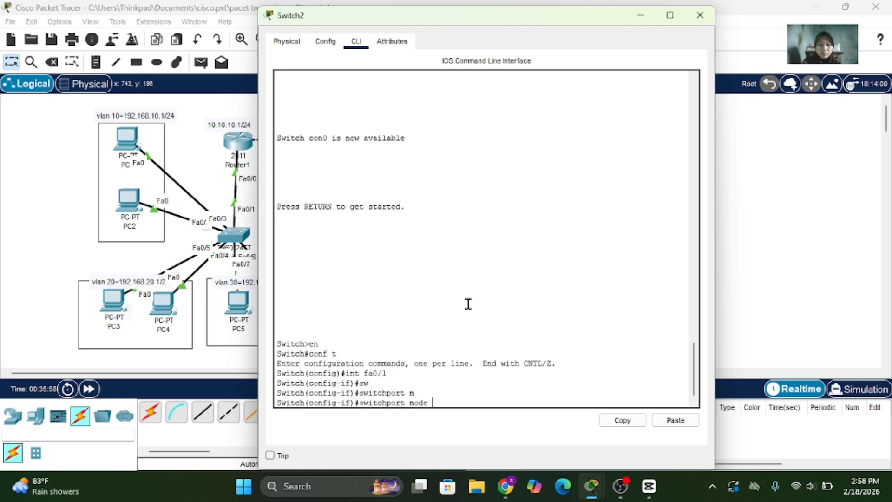
pyautogui.write('t')
pyautogui.press('Tab')
pyautogui.press('Return')
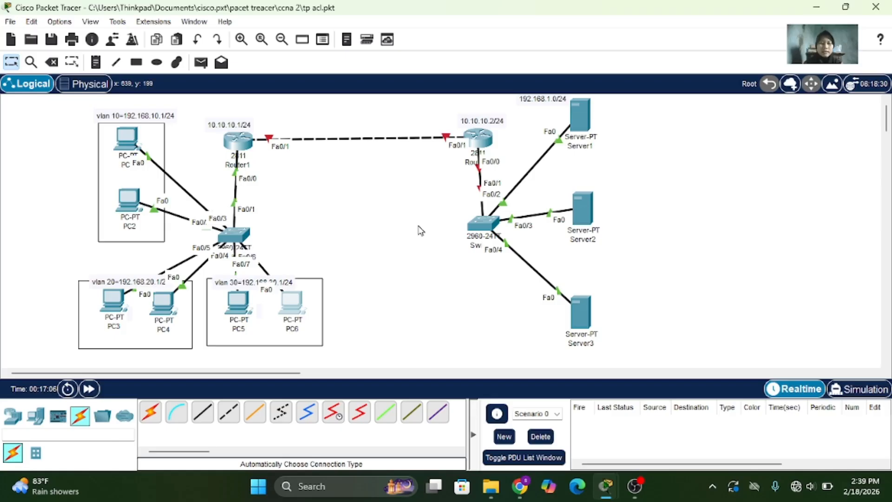
# - Select the NM-1FE-TX module for Router2 and toggle the router's power switch
pyautogui.click(482, 148)
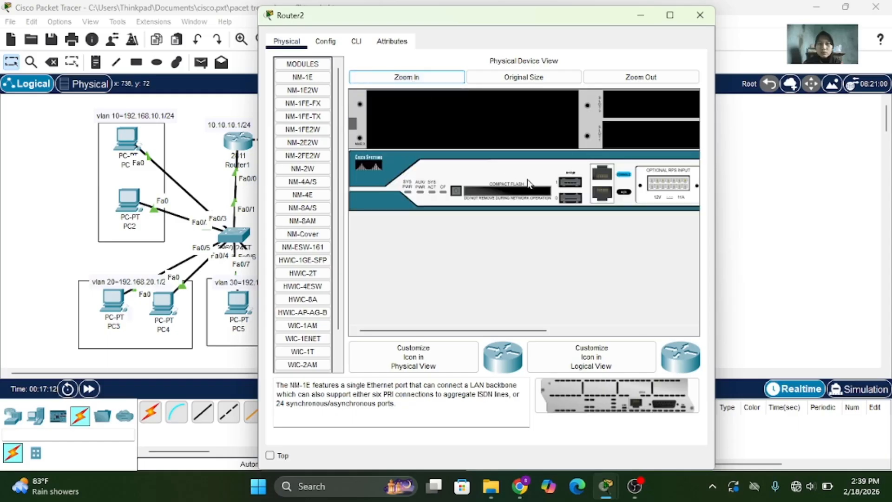
pyautogui.scroll(-5, 529, 182)
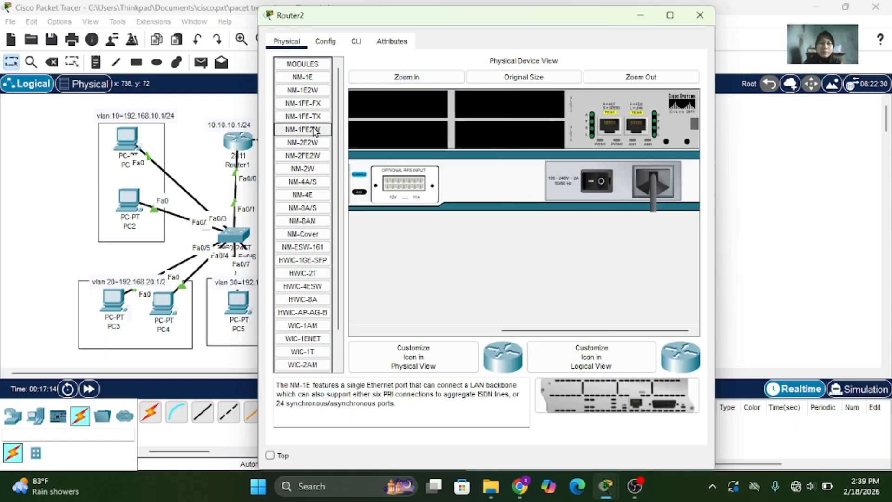
pyautogui.scroll(1, 407, 193)
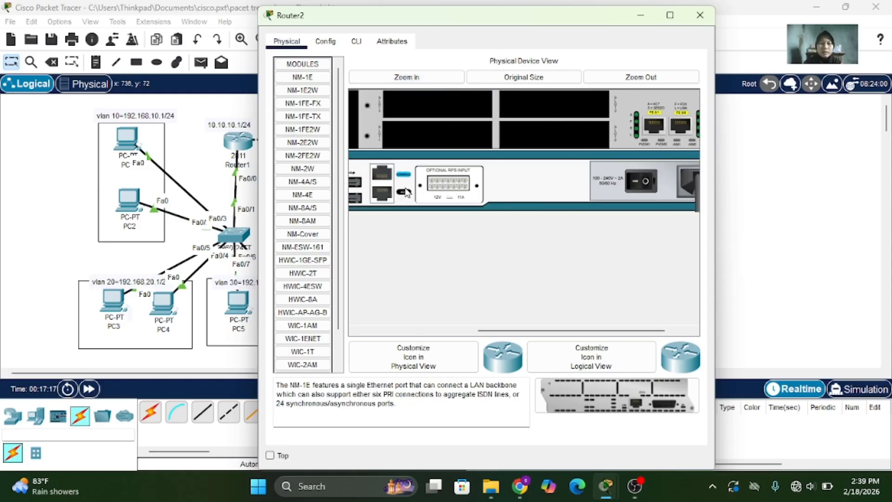
pyautogui.scroll(5, 407, 192)
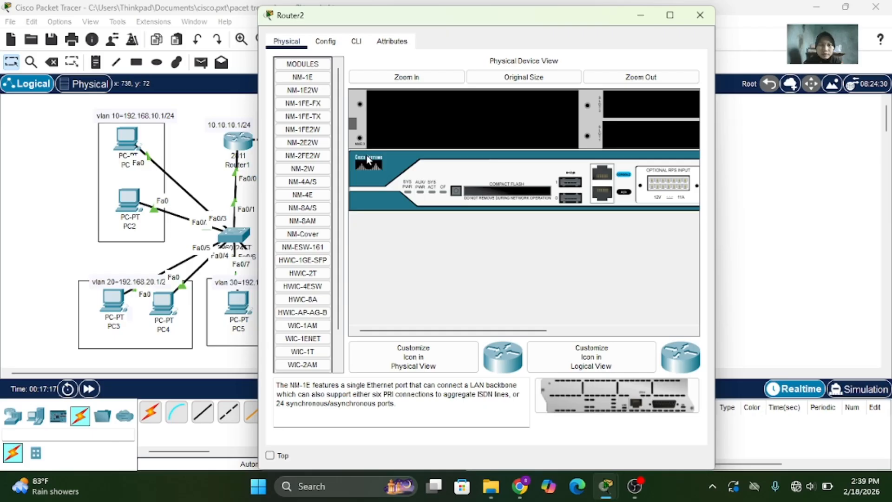
pyautogui.click(298, 118)
pyautogui.scroll(-5, 491, 155)
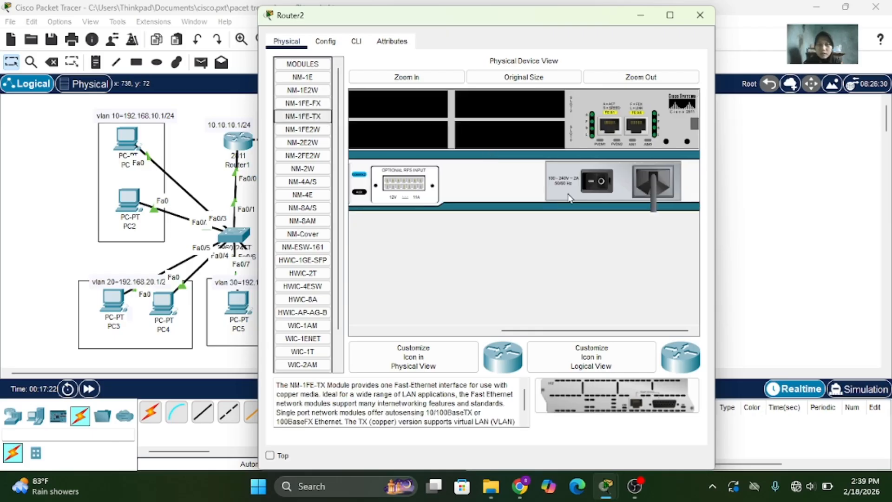
pyautogui.click(600, 181)
# - Decline the initial configuration dialog on Router2's command line and enter global configuration mode
pyautogui.click(357, 41)
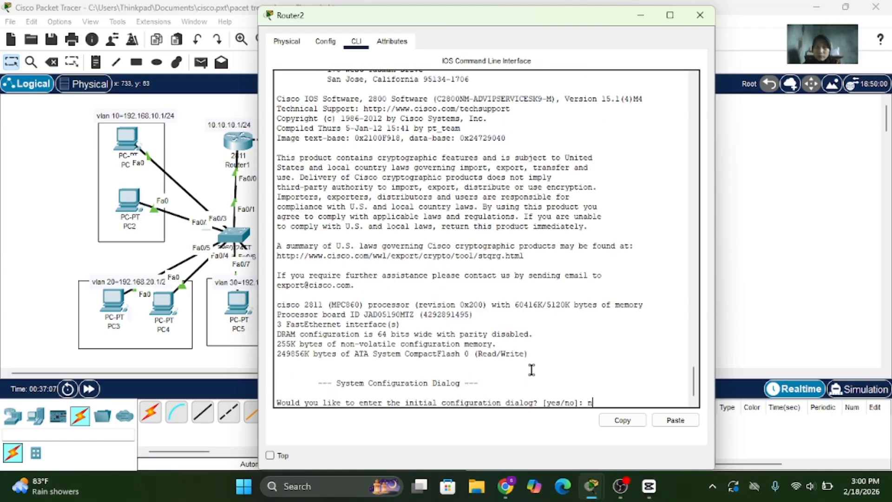
pyautogui.press('Return')
pyautogui.press('Return')
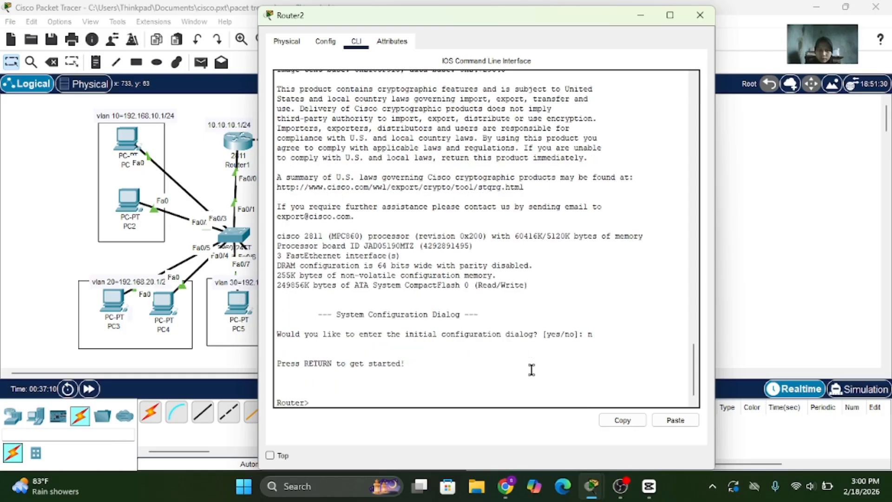
pyautogui.write('en')
pyautogui.press('Return')
pyautogui.write('conf')
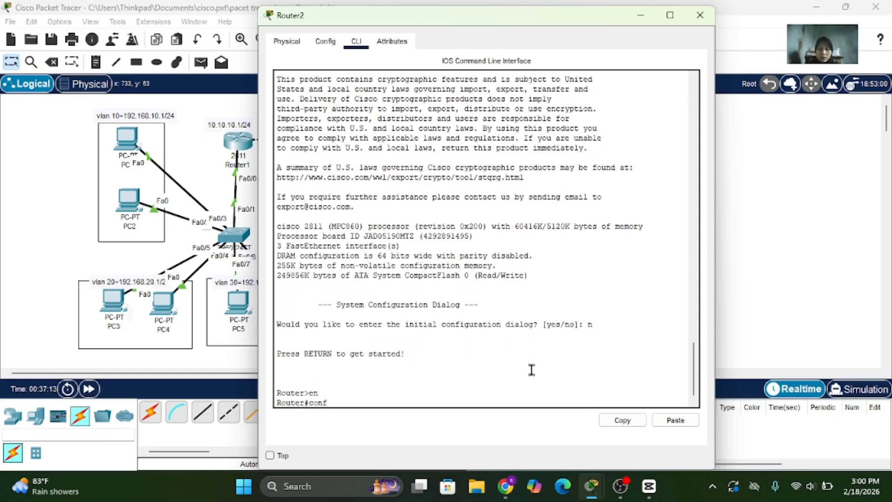
pyautogui.write(' t')
pyautogui.press('Return')
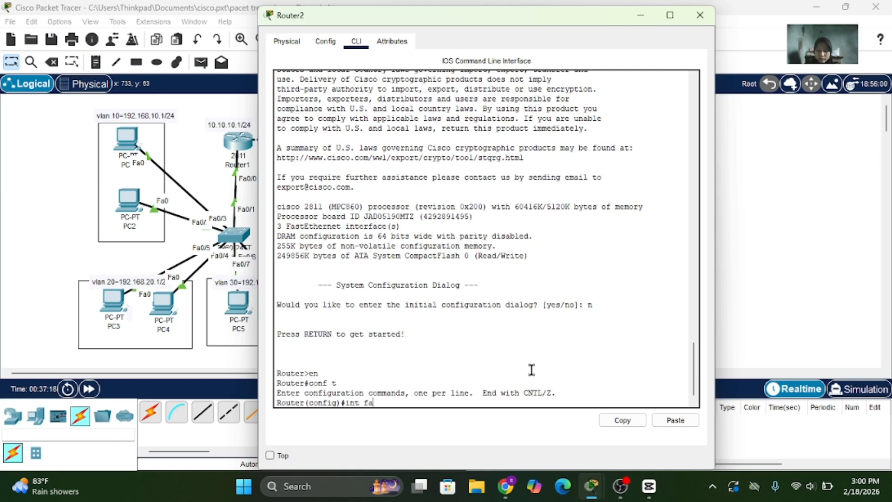
# - Enable Router2's interfaces fa0/0 and fa0/1 together as a range with no shutdown and exit range configuration
pyautogui.write('int fa0/0-1')
pyautogui.press('Return')
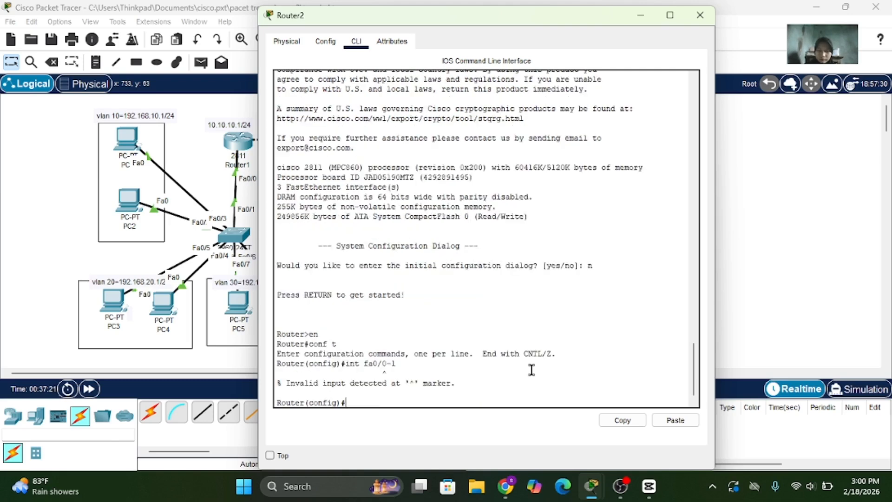
pyautogui.write('int r')
pyautogui.press('Tab')
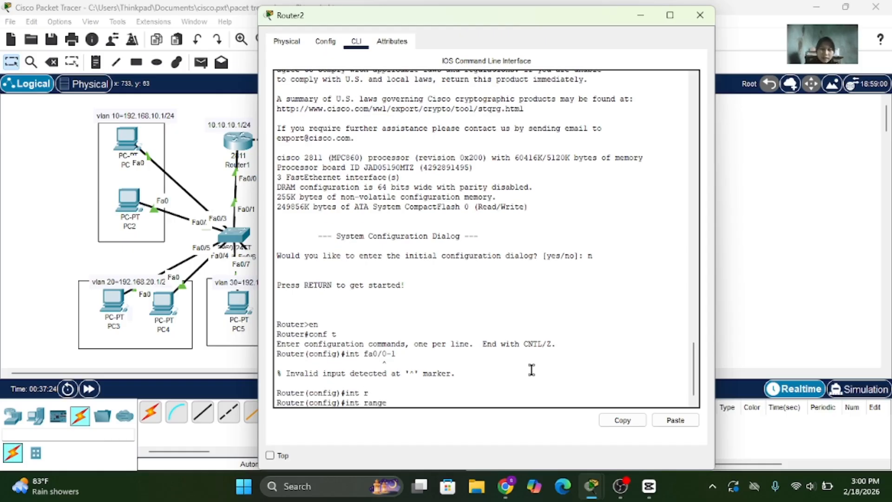
pyautogui.write('fa0/0-1')
pyautogui.press('Return')
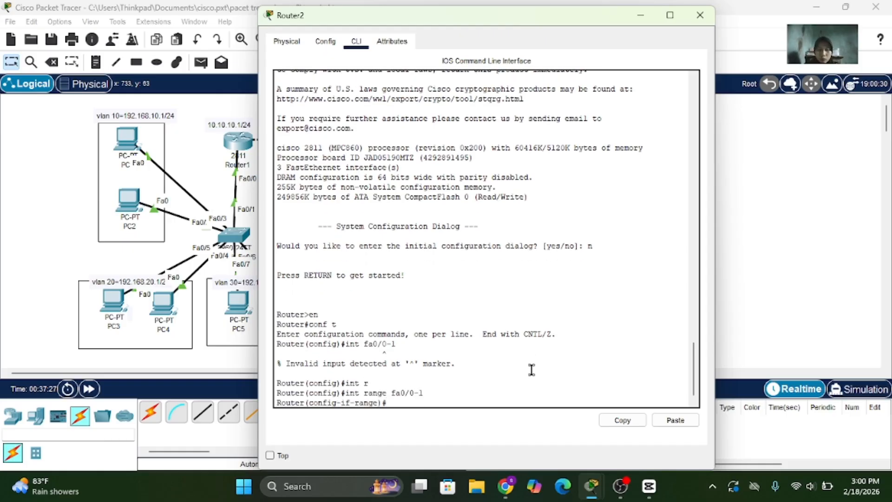
pyautogui.write('no sh')
pyautogui.press('Tab')
pyautogui.press('Return')
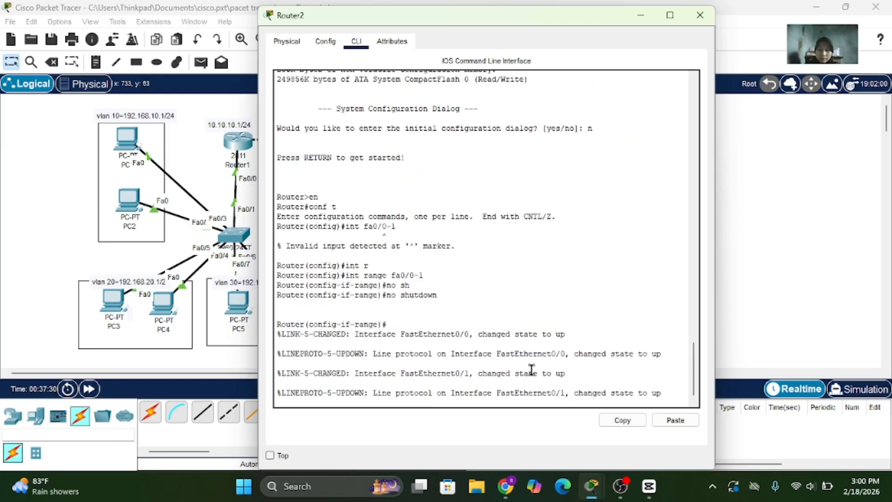
pyautogui.press('Return')
pyautogui.write('ex')
pyautogui.press('Return')
# - Assign IP address 192.168.1.1 with mask 255.255.255.0 to Router2's fa0/0 and exit the interface configuration
pyautogui.write('int ')
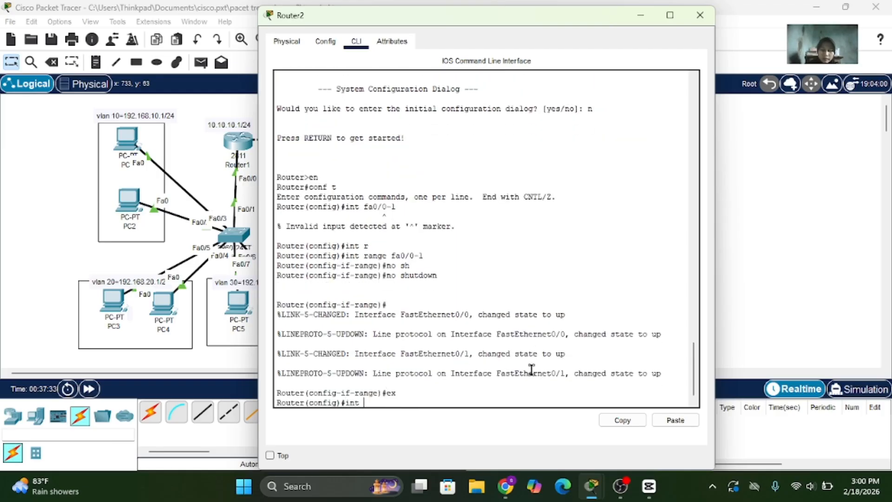
pyautogui.write('fa0/0')
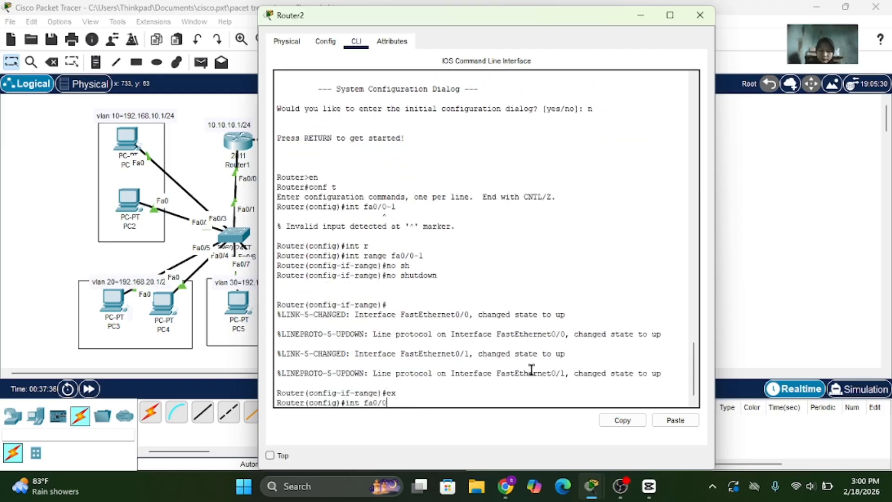
pyautogui.press('Return')
pyautogui.write('ip add')
pyautogui.press('Tab')
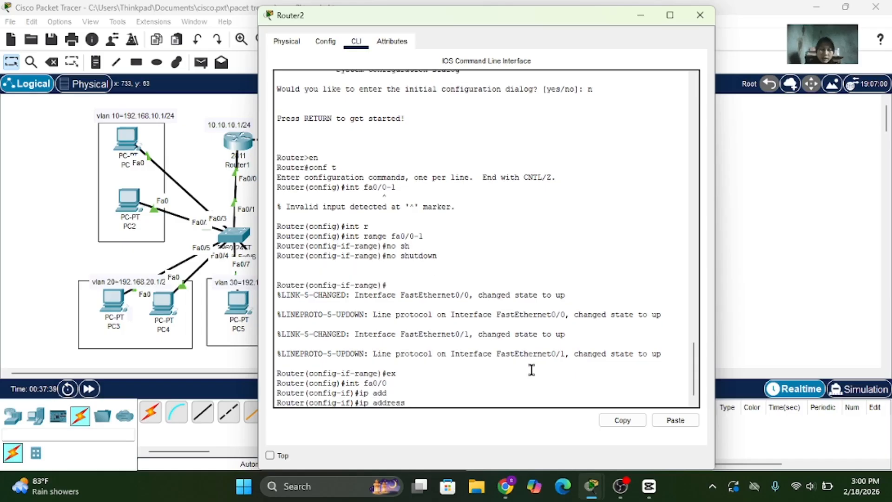
pyautogui.write('192.168.1.1')
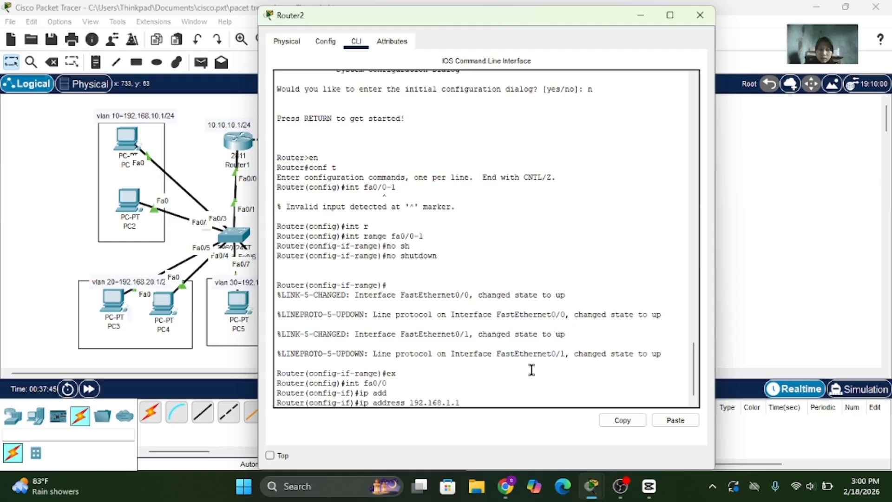
pyautogui.write(' 255.2525')
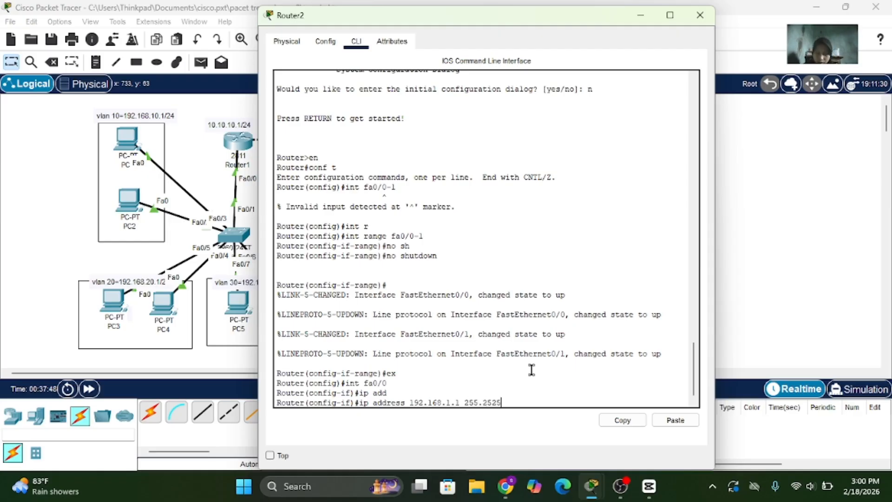
pyautogui.press('BackSpace')
pyautogui.write('5.255.')
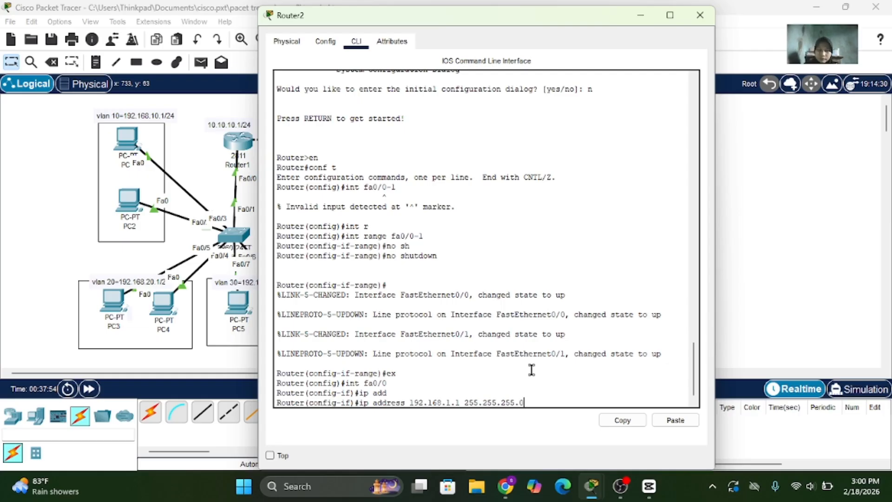
pyautogui.write('0')
pyautogui.press('Return')
pyautogui.write('ex')
pyautogui.press('Return')
# - Assign IP address 10.10.10.2 with mask 255.255.255.0 to Router2's fa0/1 and exit the interface configuration
pyautogui.write('ig)#int')
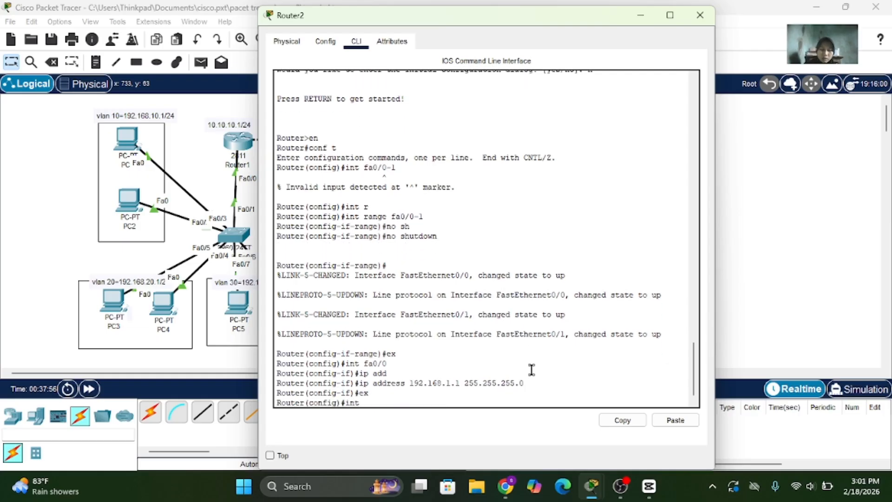
pyautogui.write(' fa0/1')
pyautogui.press('Return')
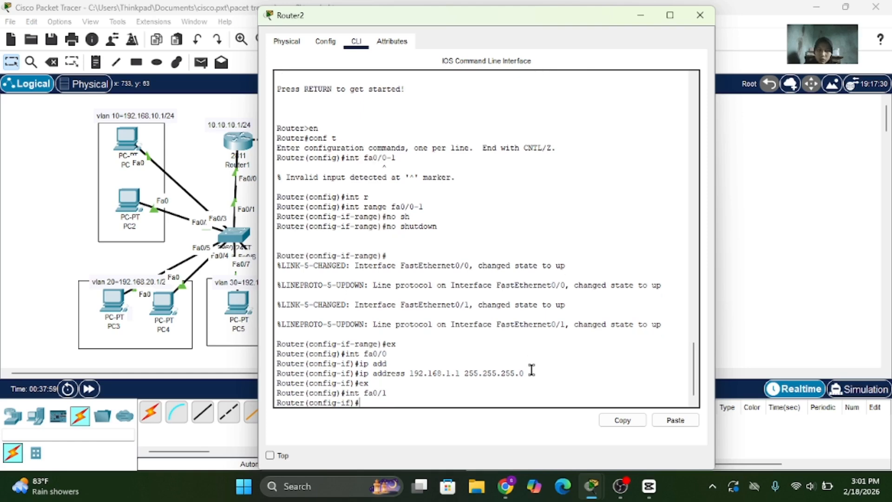
pyautogui.write('op add')
pyautogui.press('Tab')
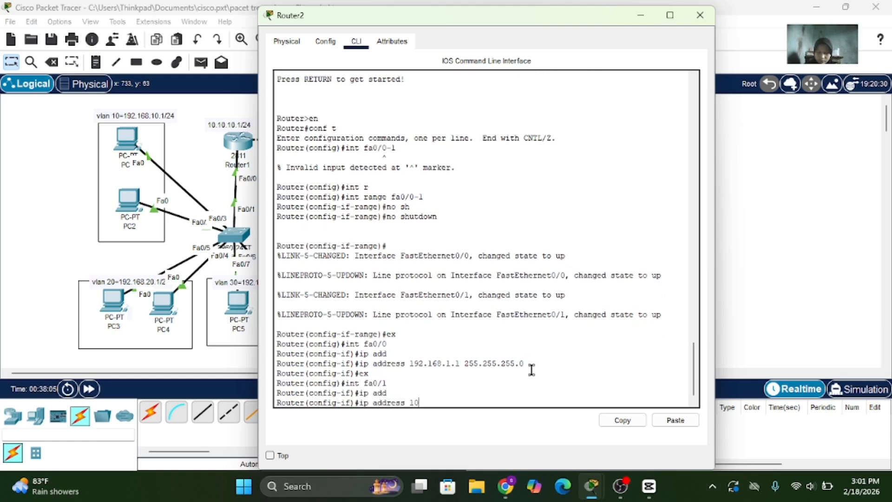
pyautogui.write('10.10.10.2 ')
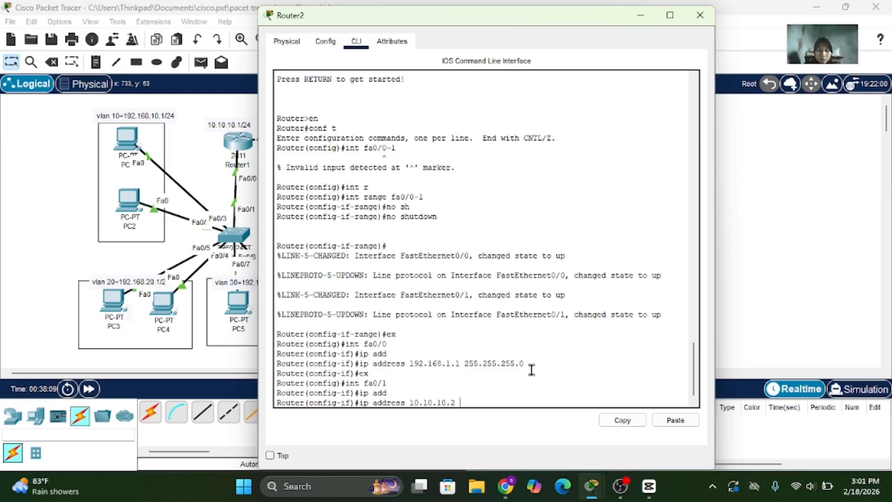
pyautogui.write('255.255.255')
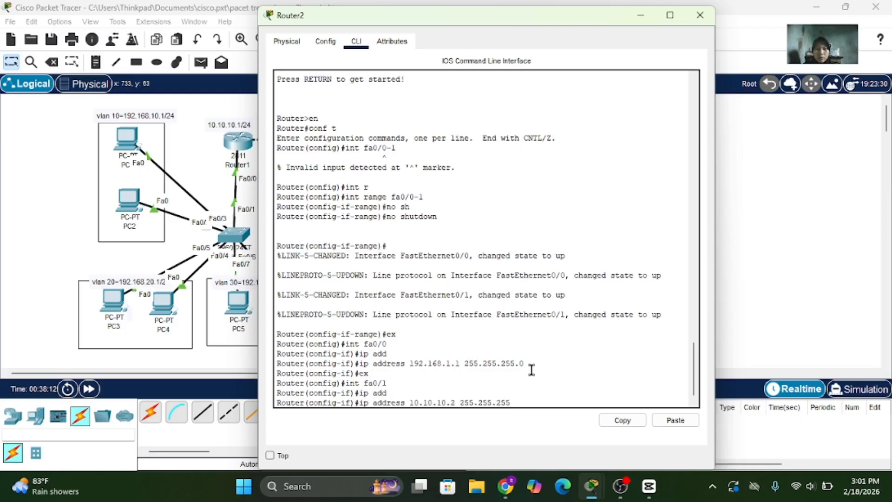
pyautogui.write('.0')
pyautogui.press('Return')
pyautogui.write('er(config-if)#')
pyautogui.press('Return')
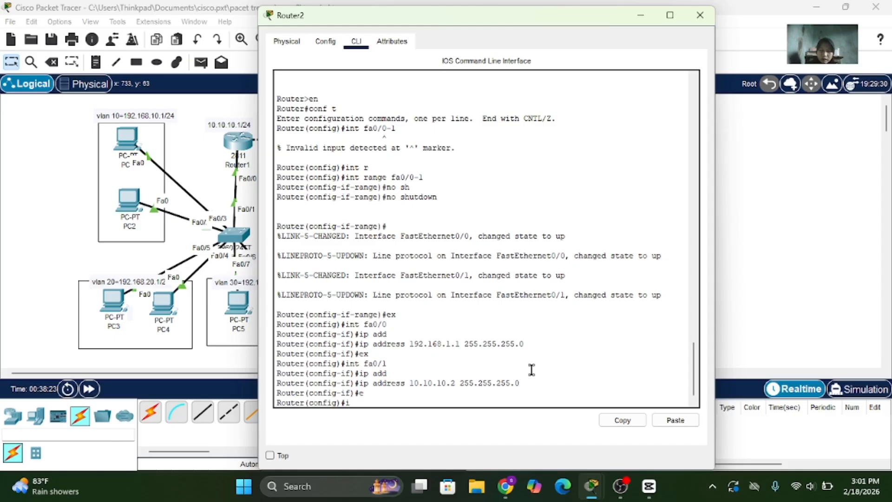
# - Create a DHCP pool named server on Router2 for network 192.168.1.0 with mask 255.255.255.0
pyautogui.write('p dh')
pyautogui.press('Tab')
pyautogui.write('p')
pyautogui.press('Tab')
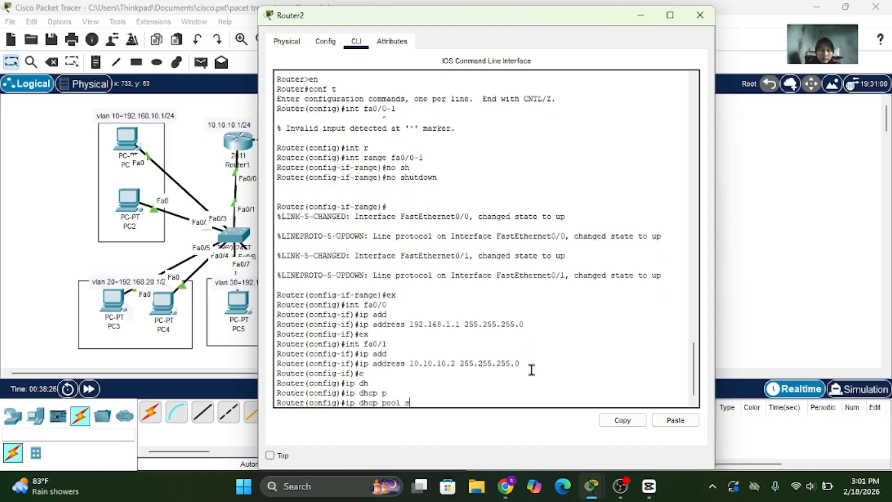
pyautogui.press('Return')
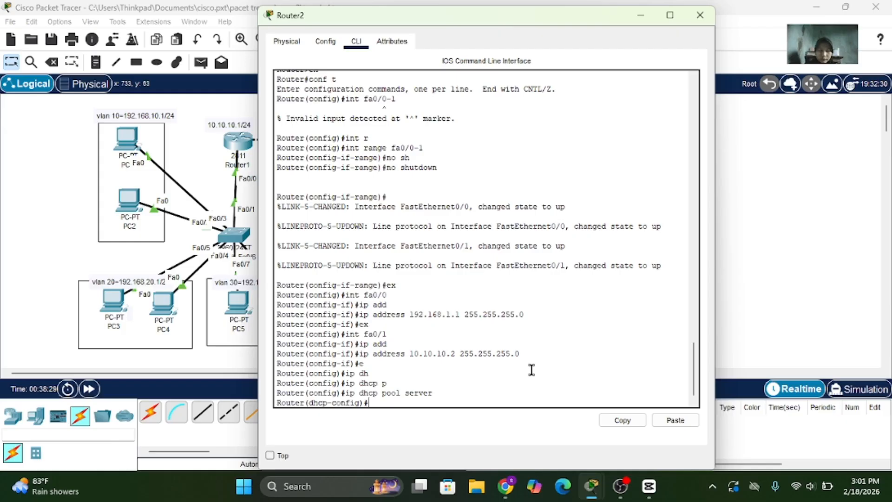
pyautogui.write('net')
pyautogui.press('Tab')
pyautogui.write('192.168')
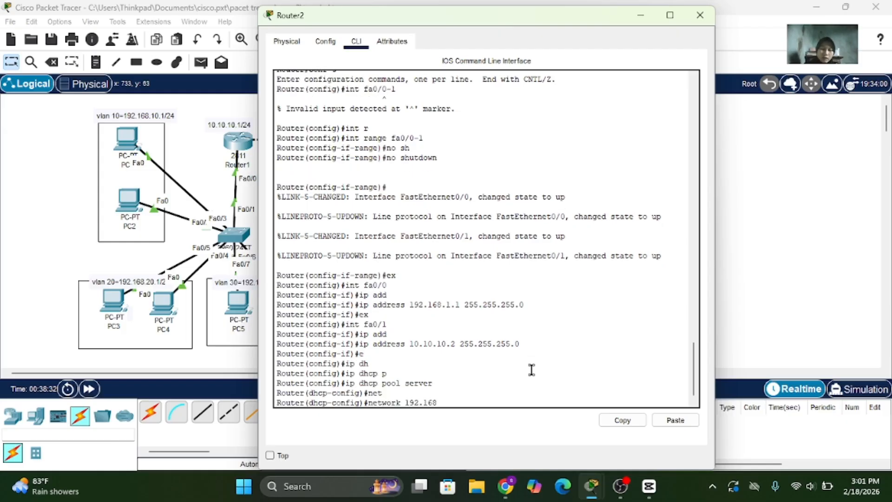
pyautogui.write('.1.0 2')
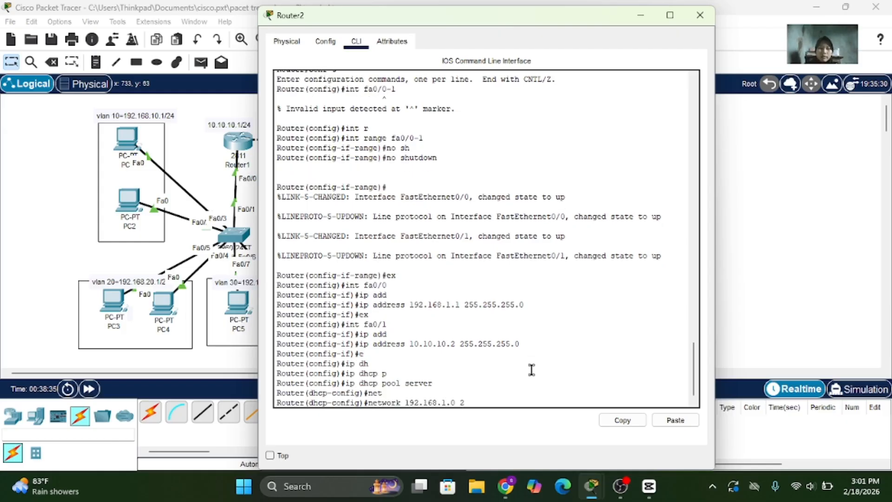
pyautogui.write('55.255.2')
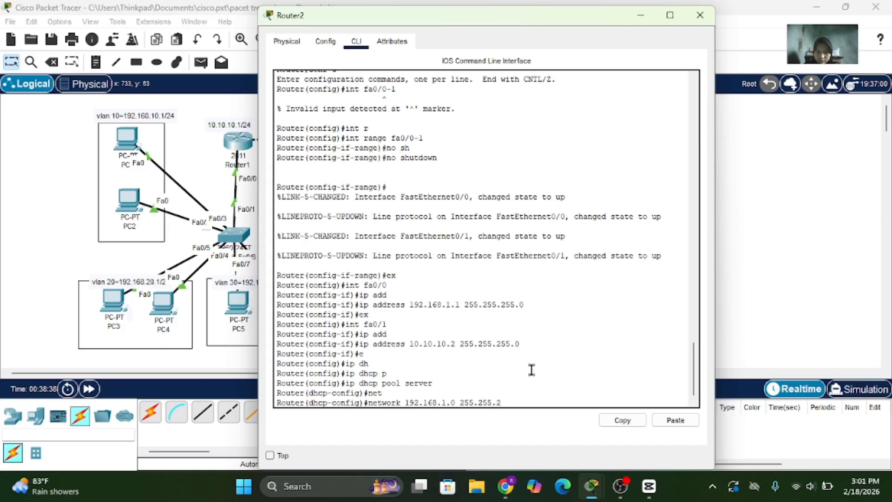
pyautogui.write('55.0')
pyautogui.press('Return')
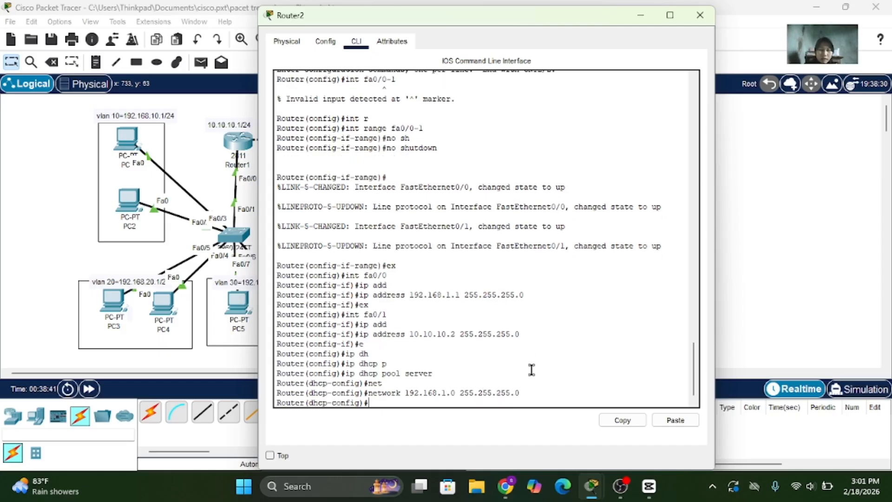
# - Set the server DHCP pool's default router to 192.168.1.1
pyautogui.write('d')
pyautogui.press('Tab')
pyautogui.write('e')
pyautogui.press('Tab')
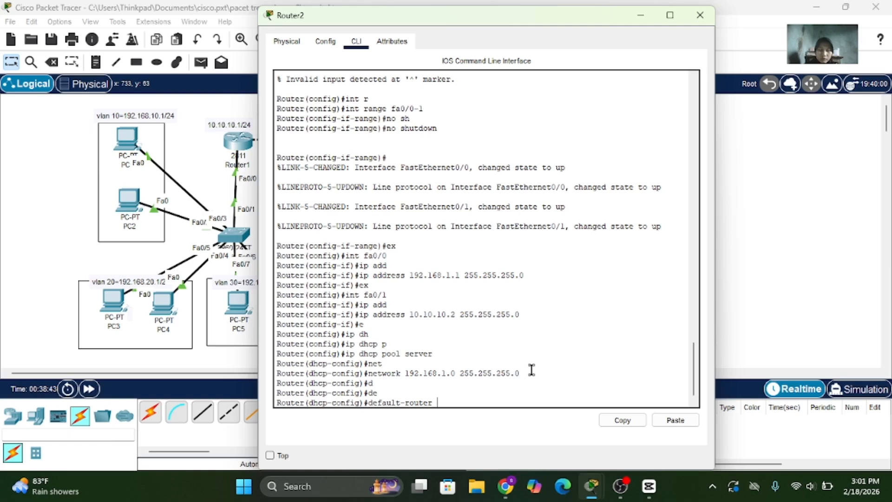
pyautogui.write('192.168.')
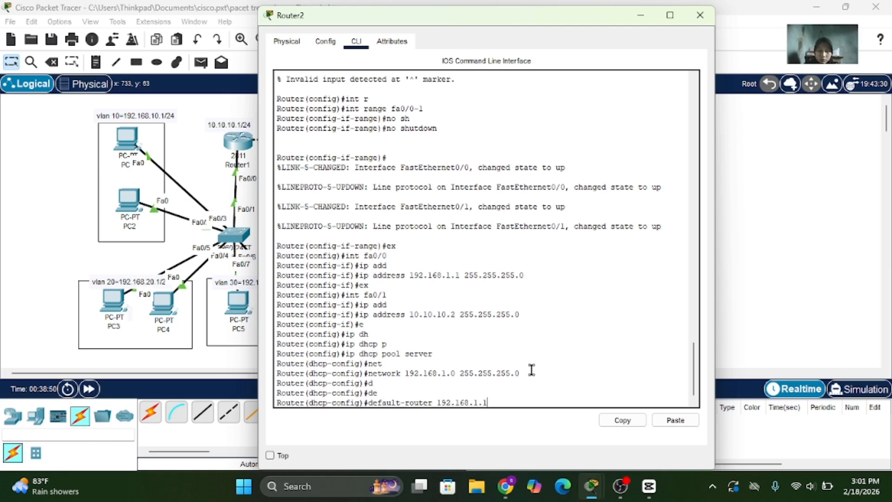
pyautogui.write('1.1')
pyautogui.press('Return')
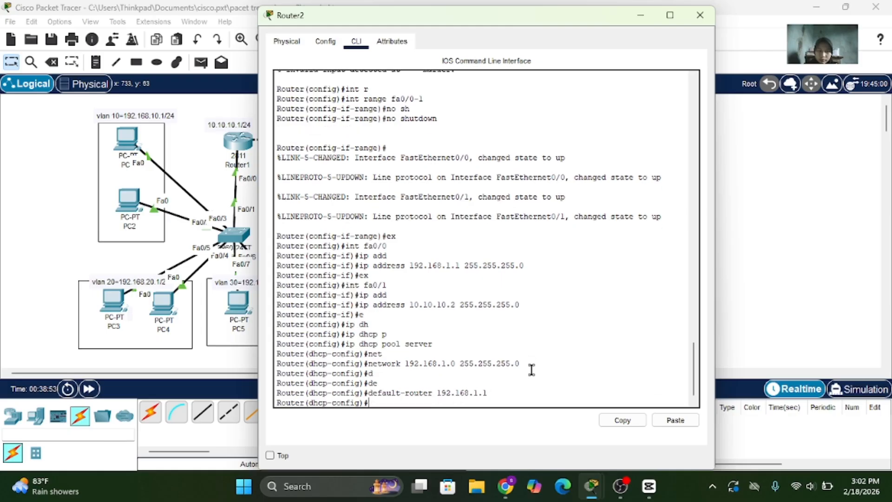
# - Set the server pool's DNS server to 8.8.8.8, exit the pool configuration and close Router2's window
pyautogui.write('dn')
pyautogui.press('Tab')
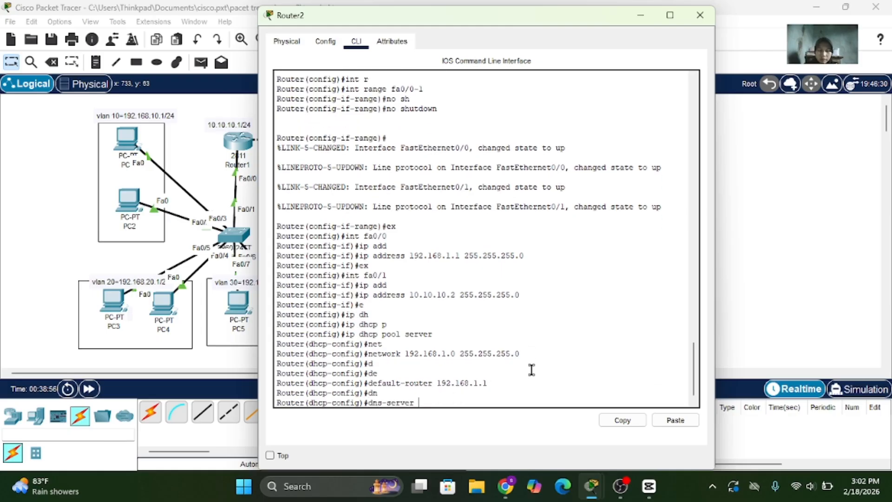
pyautogui.write('8.8.8.8')
pyautogui.press('Return')
pyautogui.write('er(dhcp-config)#ex')
pyautogui.press('Return')
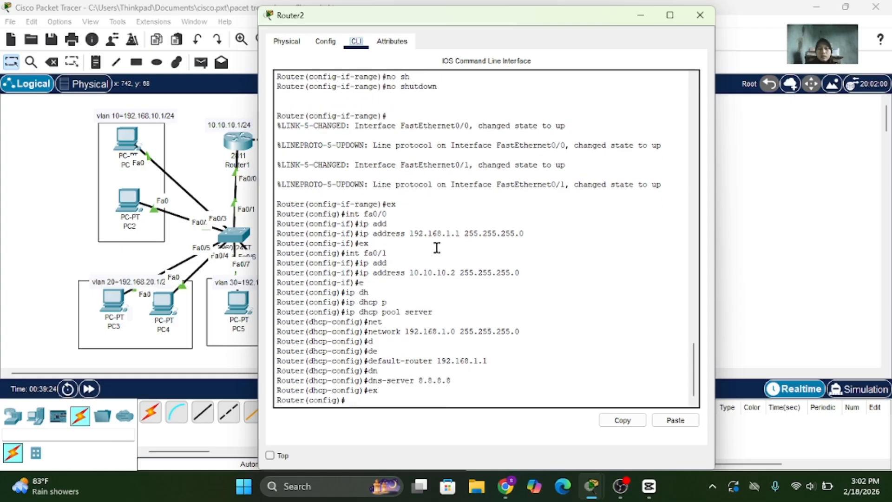
pyautogui.click(700, 15)
# - Switch Server1's IPv4 configuration to DHCP and close its window
pyautogui.click(581, 112)
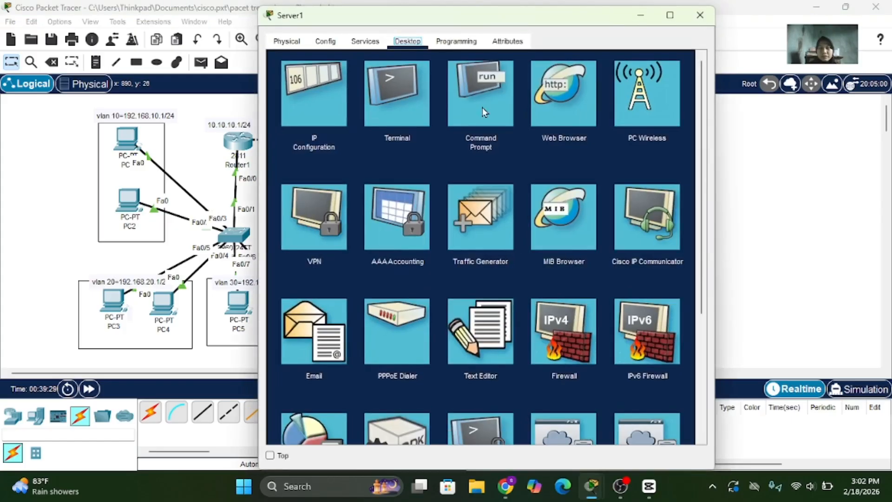
pyautogui.click(327, 103)
pyautogui.click(306, 101)
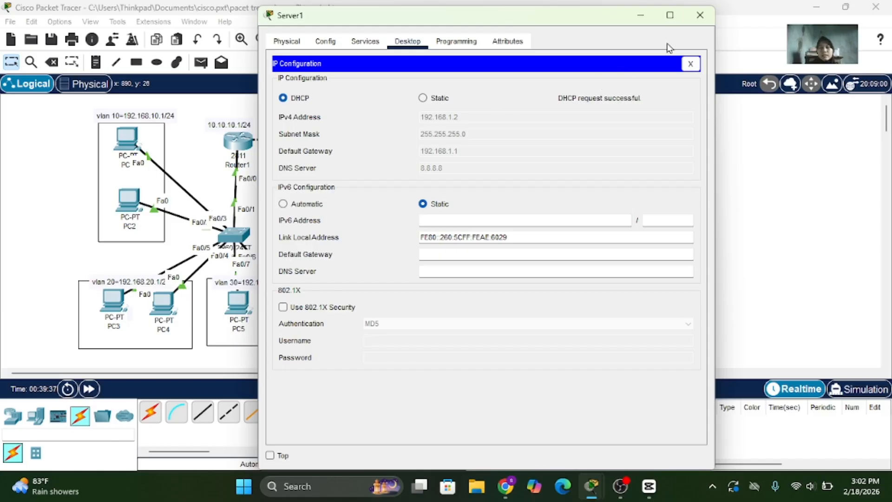
pyautogui.click(708, 20)
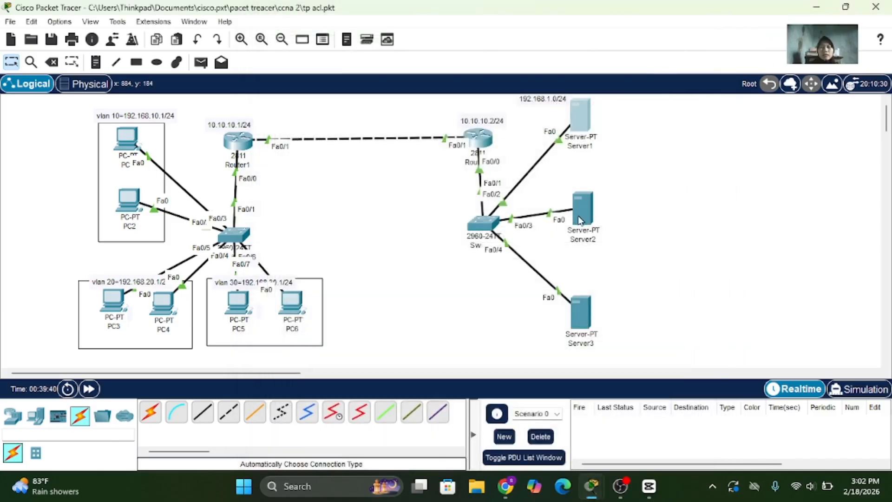
# - Switch Server2's IPv4 configuration to DHCP and close its window
pyautogui.click(579, 217)
pyautogui.click(313, 93)
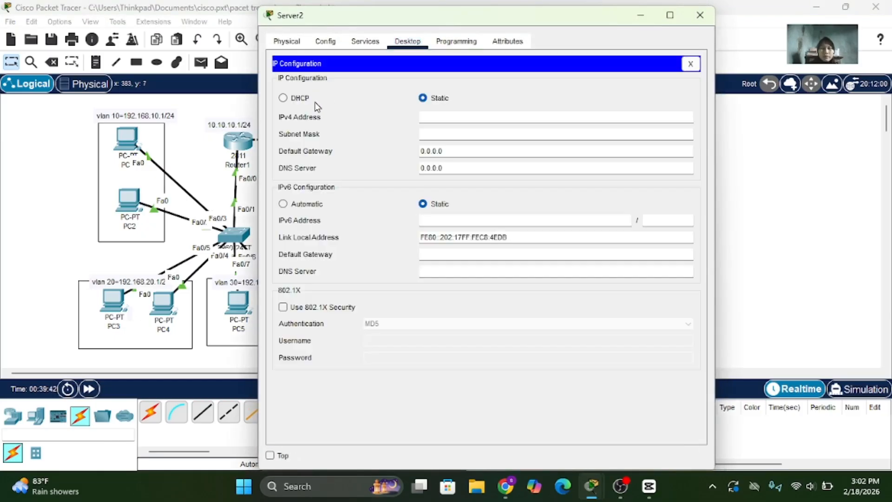
pyautogui.click(301, 99)
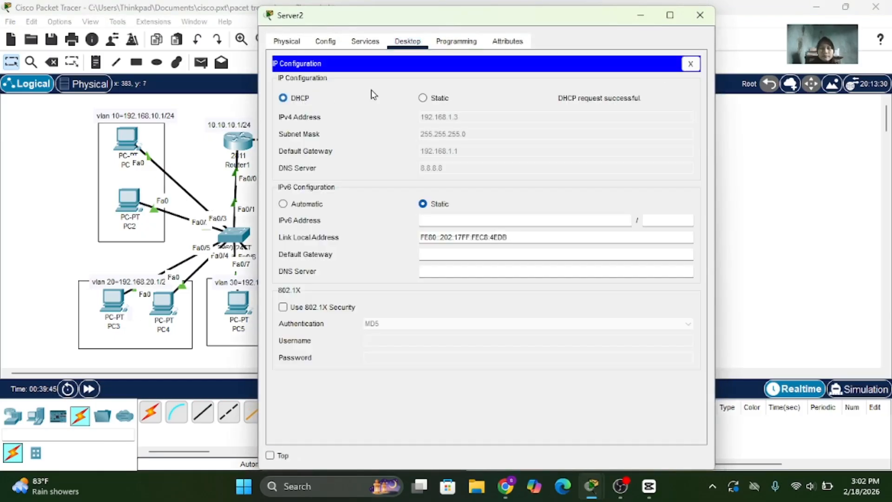
pyautogui.click(708, 14)
# - Switch Server3's IPv4 configuration to DHCP and close its window
pyautogui.click(580, 314)
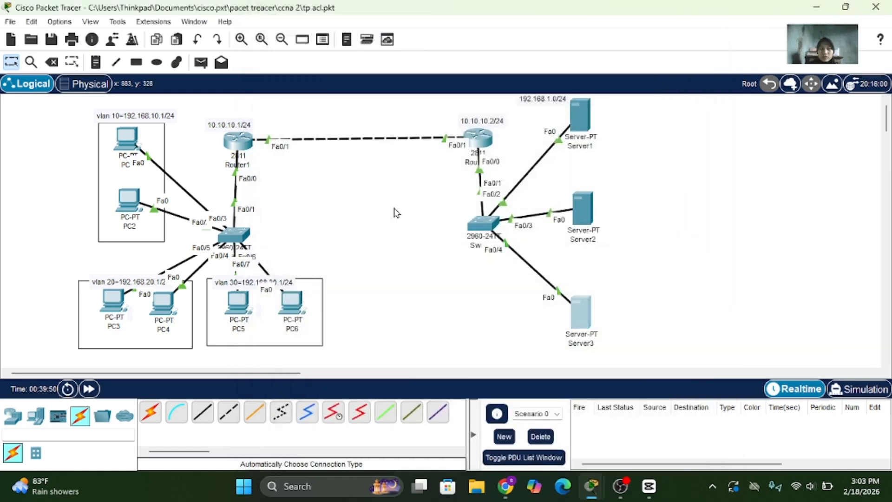
pyautogui.click(305, 106)
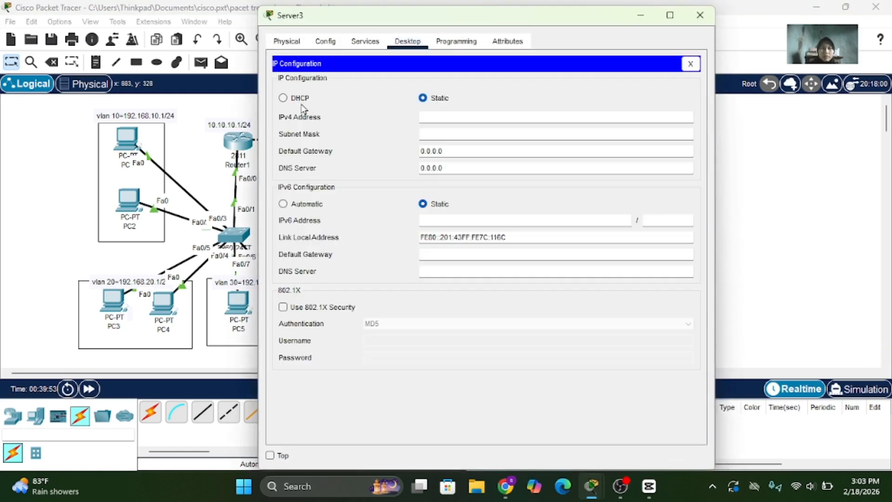
pyautogui.click(297, 99)
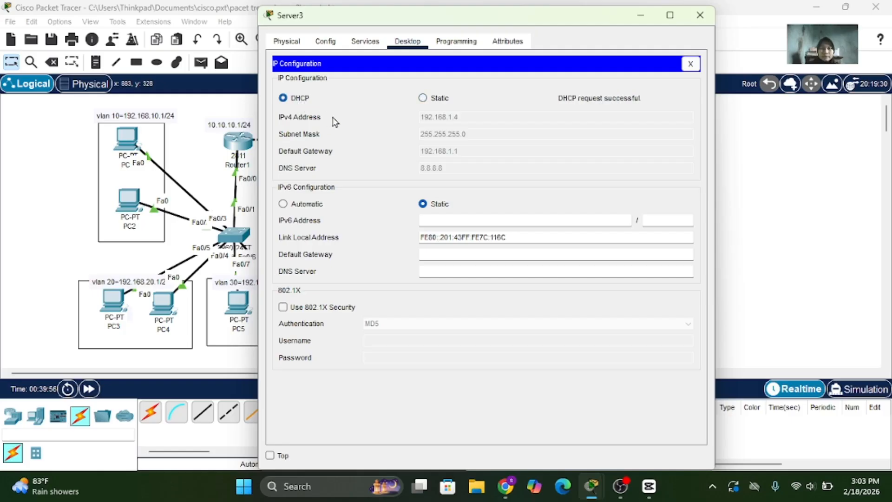
pyautogui.click(703, 18)
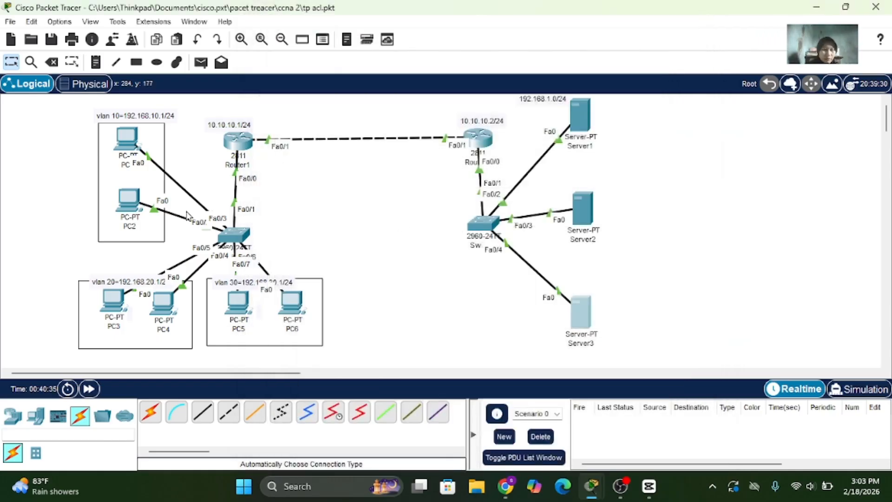
# - Test connectivity inside VLAN 10 by sending a simple PDU from PC1 to PC2
pyautogui.click(203, 63)
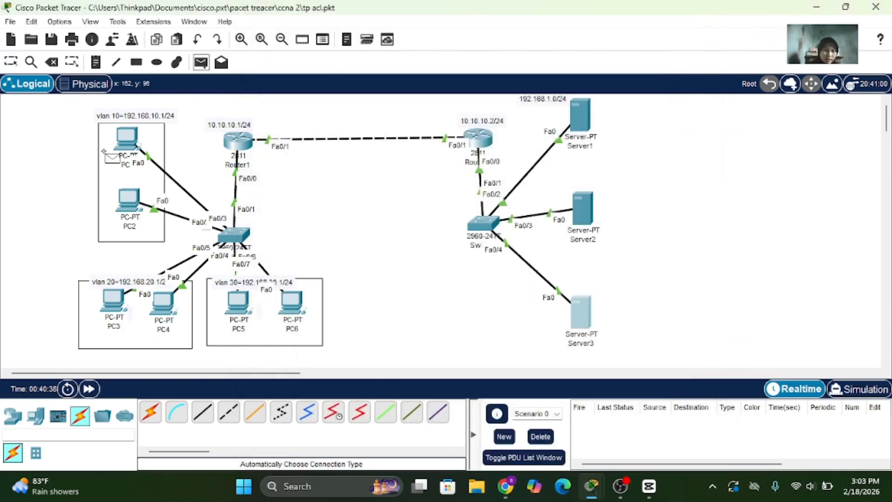
pyautogui.click(124, 138)
pyautogui.click(128, 197)
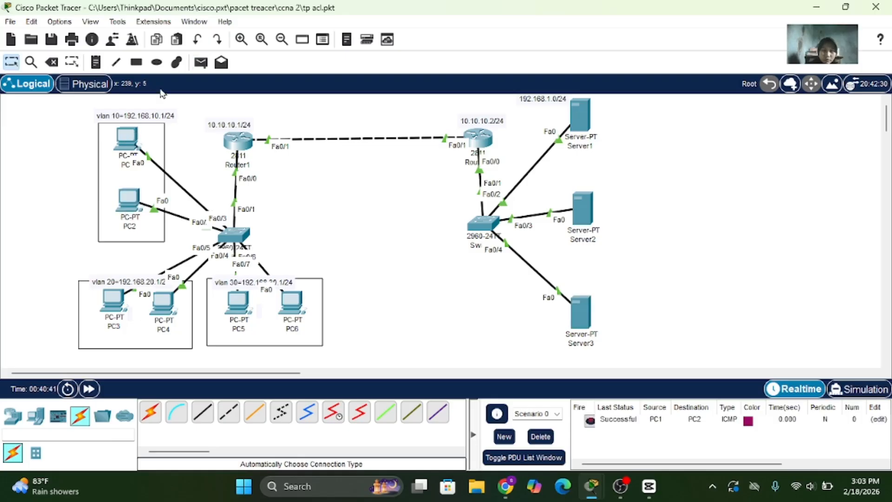
# - Start a simple PDU connectivity test with PC3 in VLAN 20 as the source
pyautogui.click(203, 64)
pyautogui.click(114, 302)
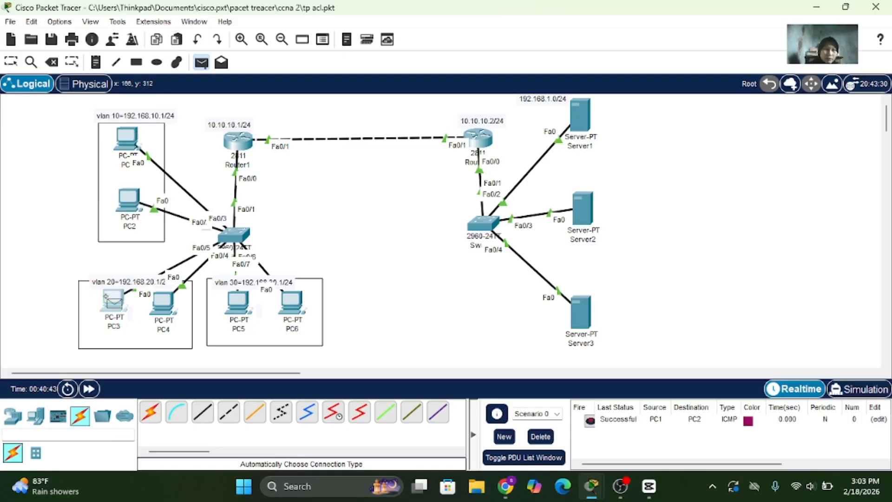
# - Test connectivity within VLANs 20 and 30 by sending simple PDUs from PC3 to PC4 and PC5 to PC6
pyautogui.click(161, 297)
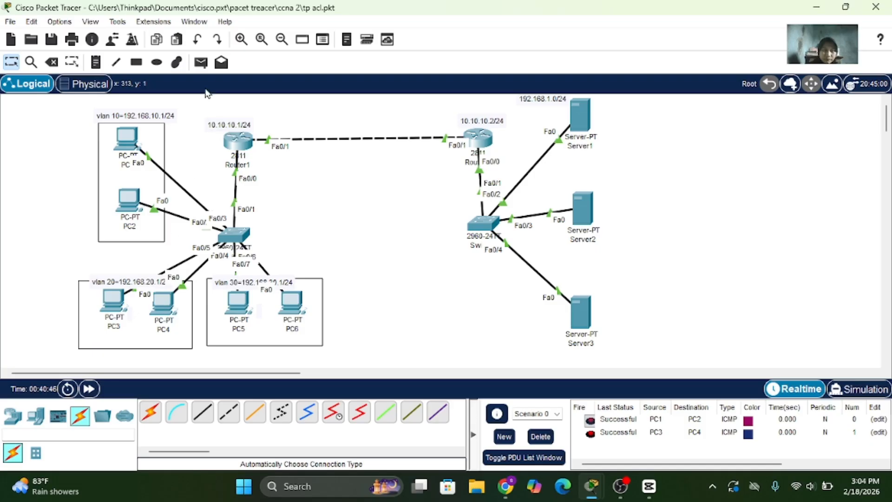
pyautogui.click(234, 302)
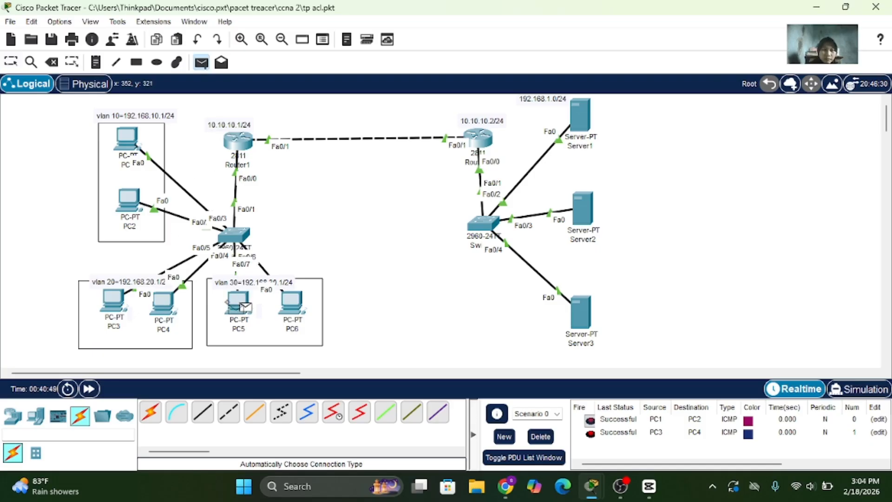
pyautogui.click(288, 303)
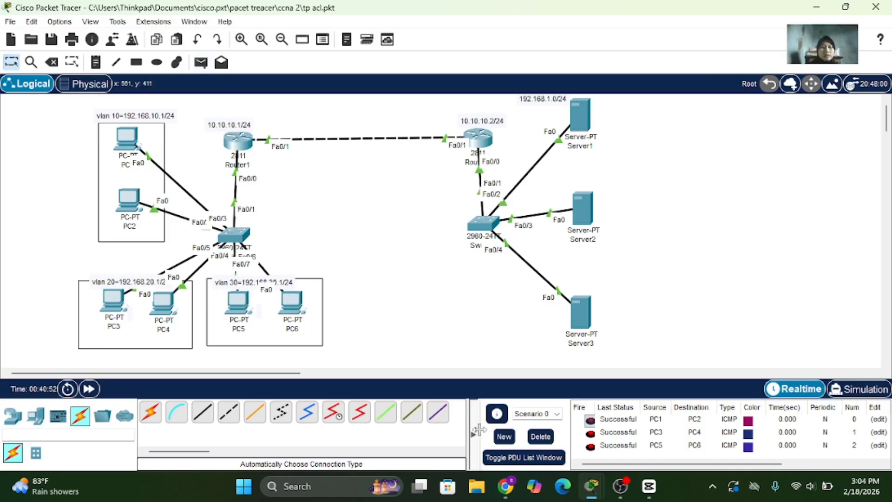
# - Clear the scenario's PDUs and test inter-VLAN routing by sending a simple PDU from PC2 to PC3 twice
pyautogui.click(540, 437)
pyautogui.click(201, 63)
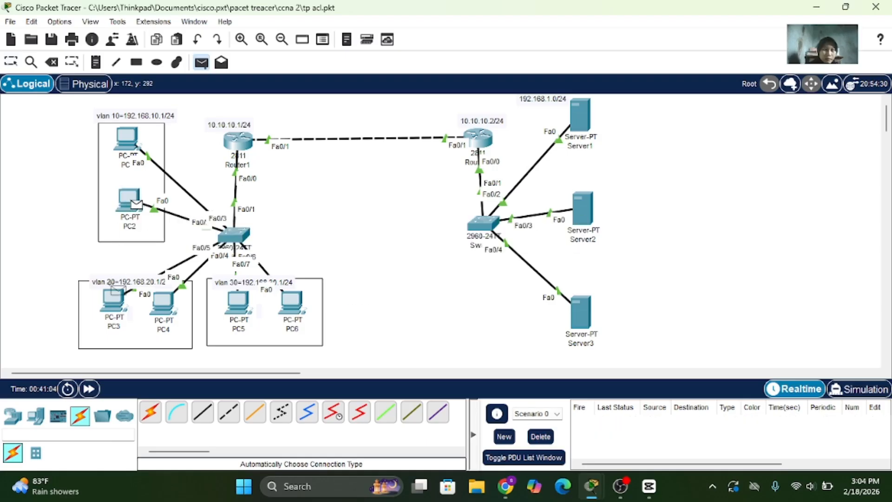
pyautogui.click(136, 204)
pyautogui.click(112, 300)
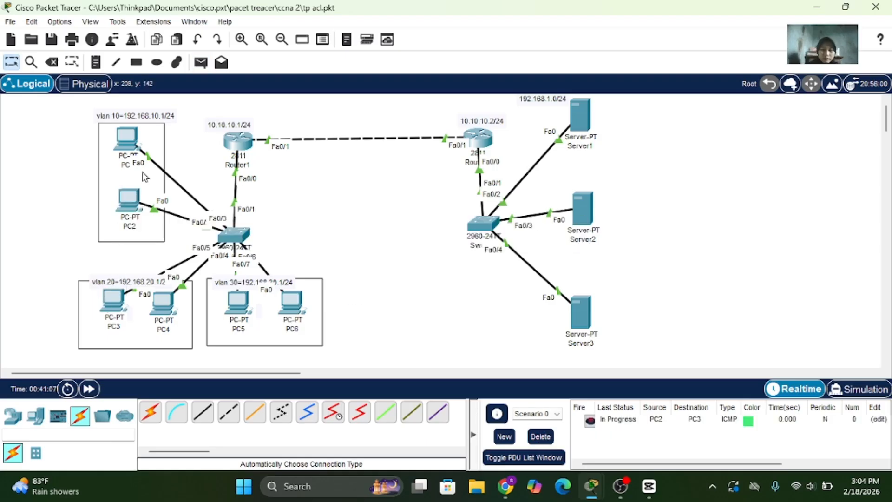
pyautogui.click(201, 62)
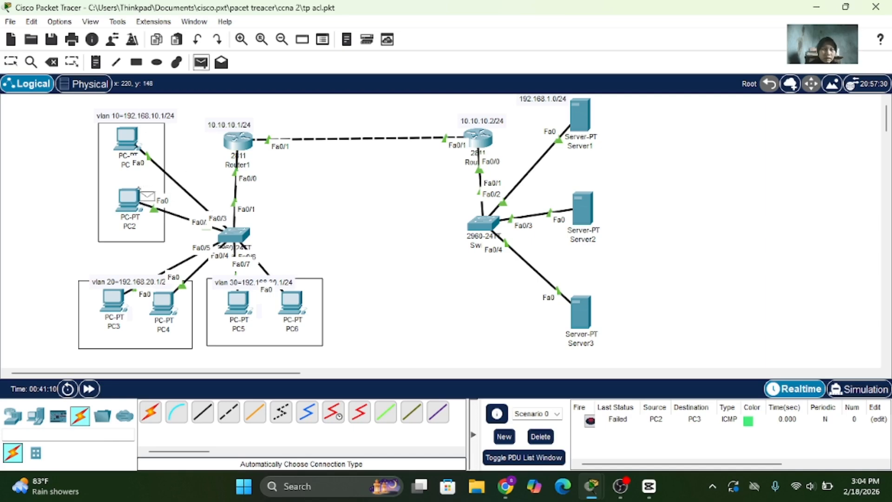
pyautogui.click(130, 198)
pyautogui.click(112, 300)
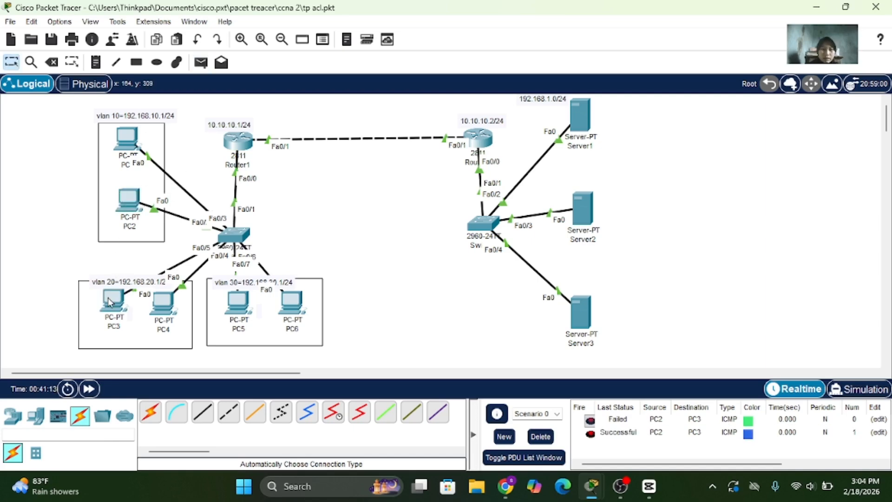
# - Send a simple PDU from PC4 in VLAN 20 to PC5 in VLAN 30
pyautogui.click(202, 62)
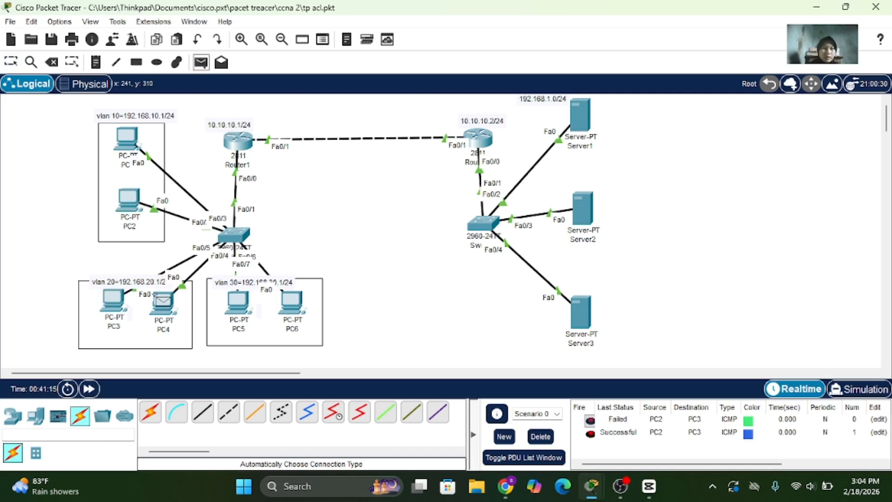
pyautogui.click(163, 303)
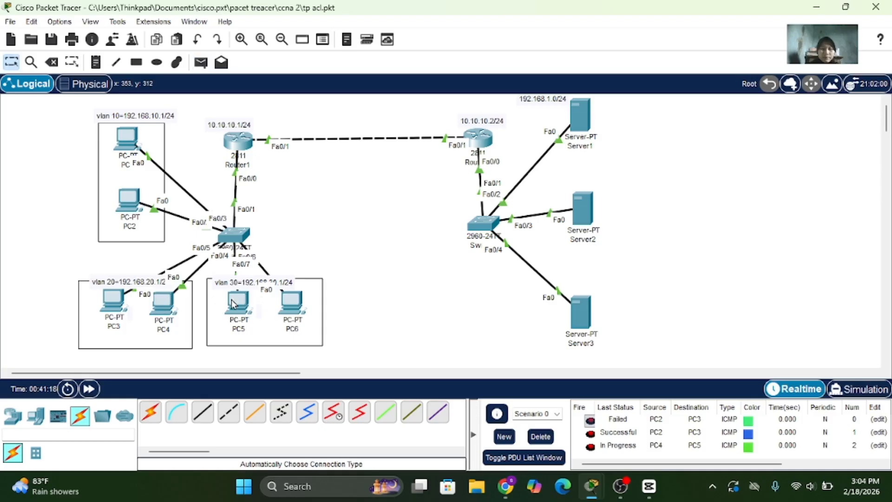
pyautogui.click(237, 302)
# - Clear the scenario's PDUs and resend a simple PDU from PC4 to PC5
pyautogui.click(201, 62)
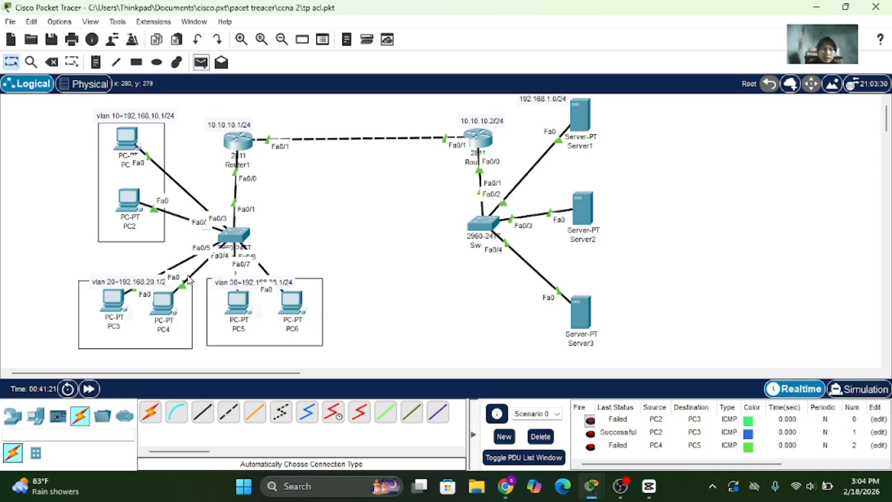
pyautogui.click(540, 436)
pyautogui.click(164, 302)
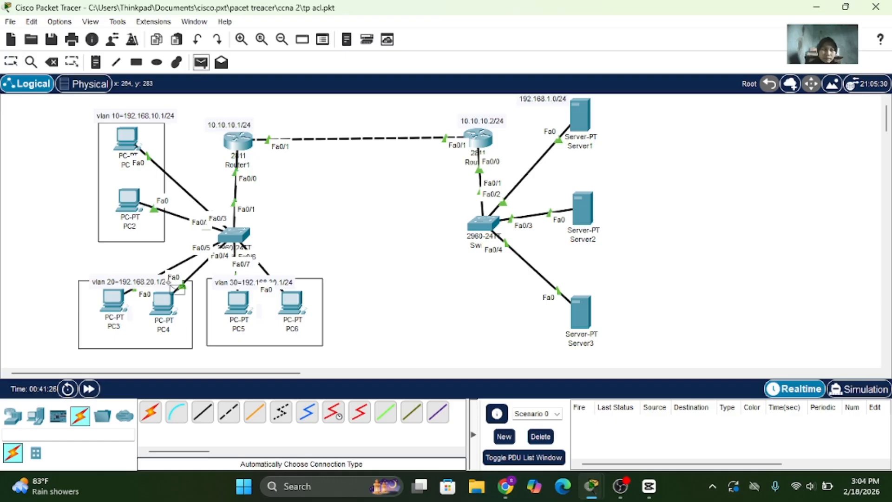
pyautogui.click(238, 306)
# - Test connectivity between VLANs 30 and 10 by sending simple PDUs from PC6 to PC1 and from PC1 to PC6
pyautogui.click(201, 63)
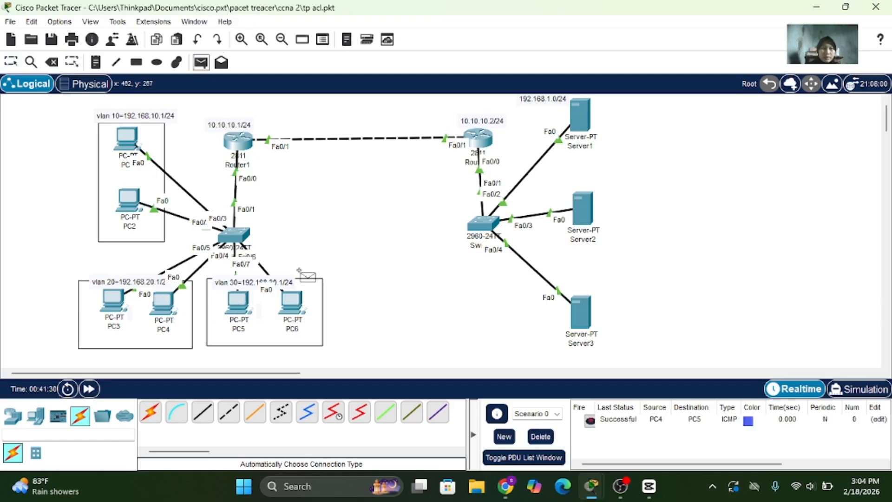
pyautogui.click(292, 301)
pyautogui.click(126, 137)
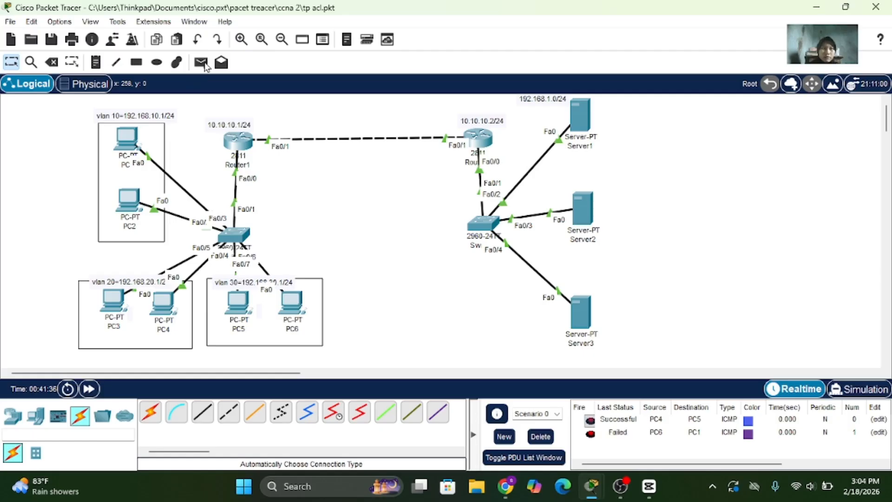
pyautogui.click(202, 63)
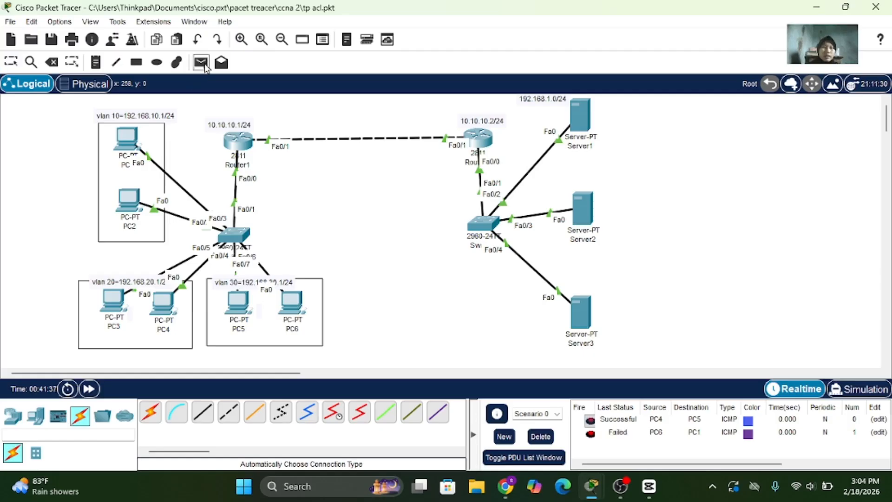
pyautogui.click(112, 139)
pyautogui.click(287, 303)
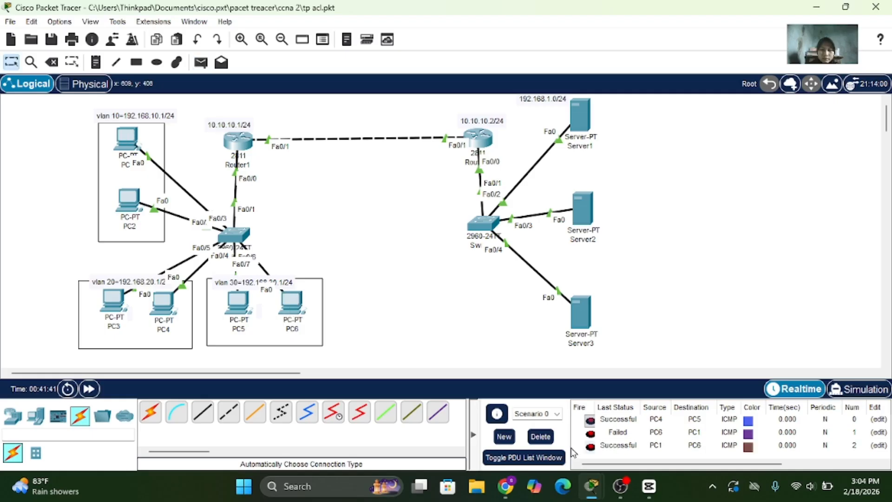
# - Clear the scenario's PDUs and test the path to the server network by sending a simple PDU from PC6 to Server1 twice
pyautogui.click(540, 437)
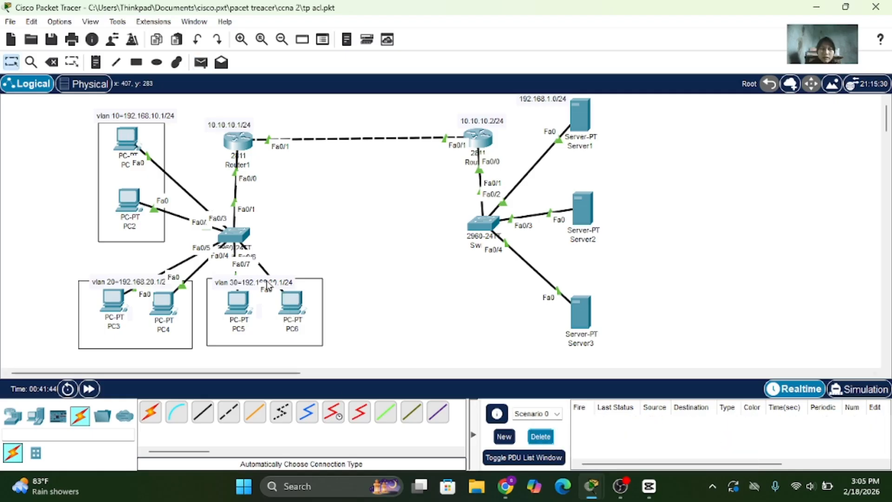
pyautogui.click(202, 62)
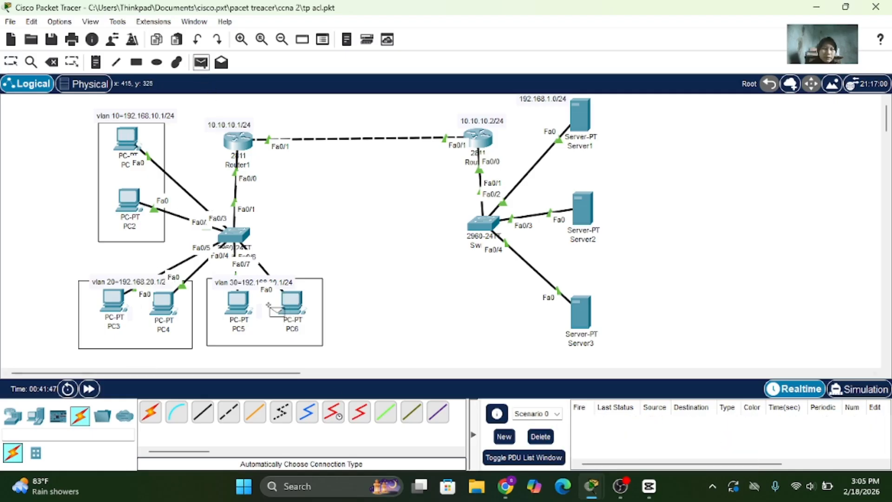
pyautogui.click(291, 303)
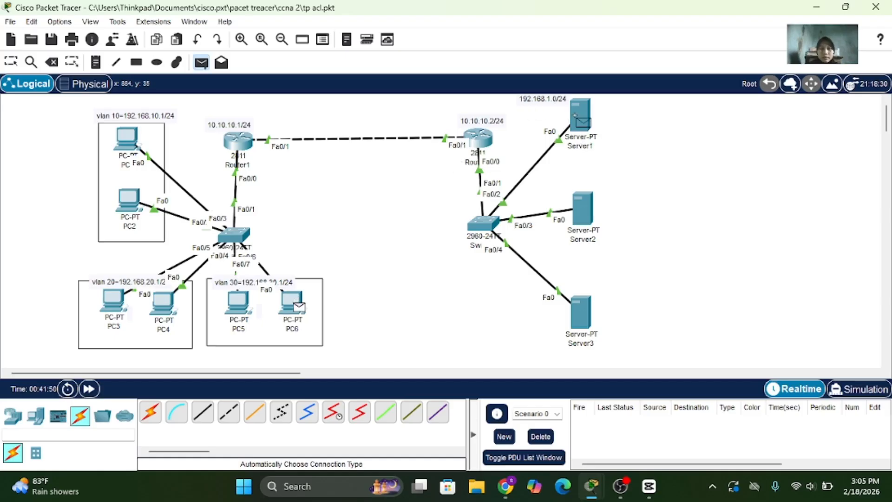
pyautogui.click(578, 118)
pyautogui.click(200, 65)
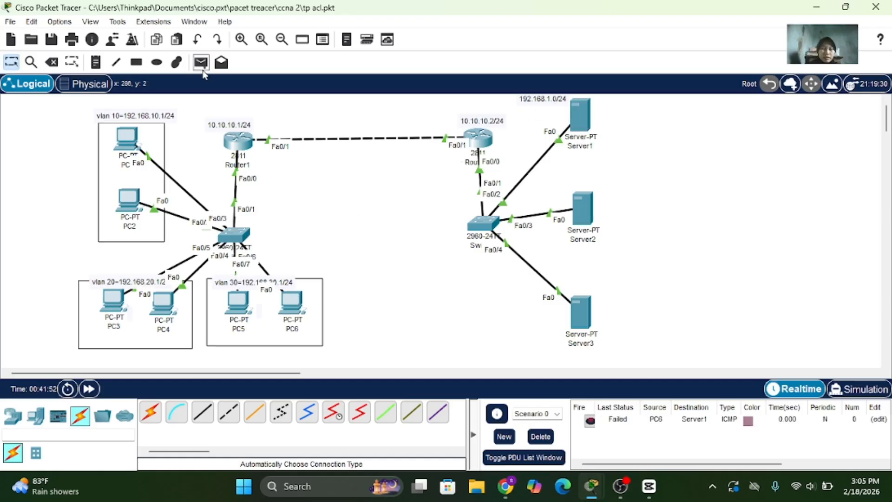
pyautogui.click(291, 304)
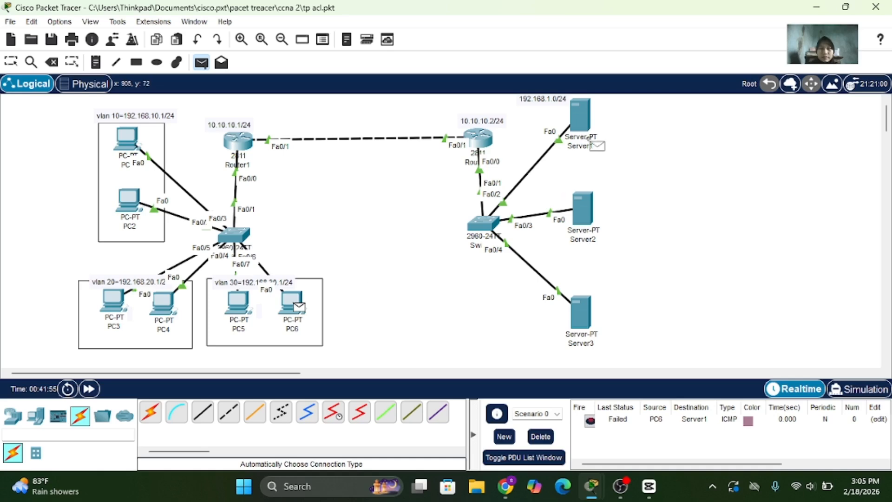
pyautogui.click(572, 123)
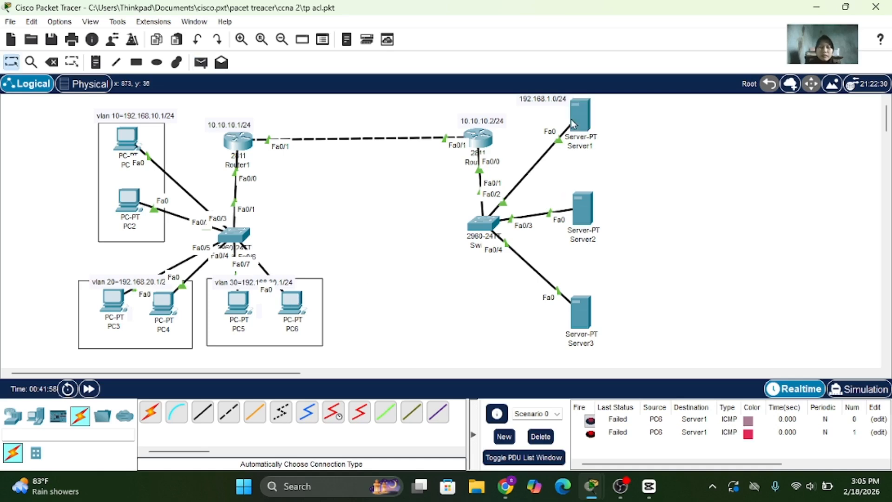
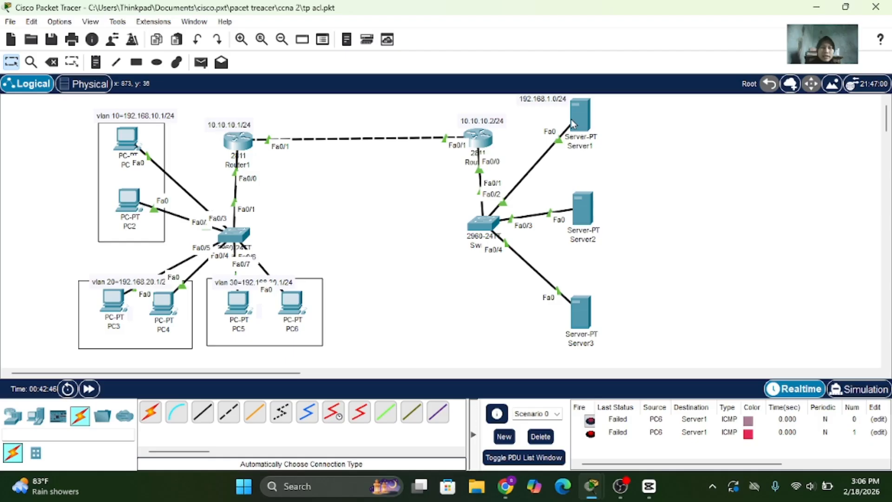
# - Enter global configuration mode in Router1's CLI and start OSPF routing with process ID 1
pyautogui.click(237, 148)
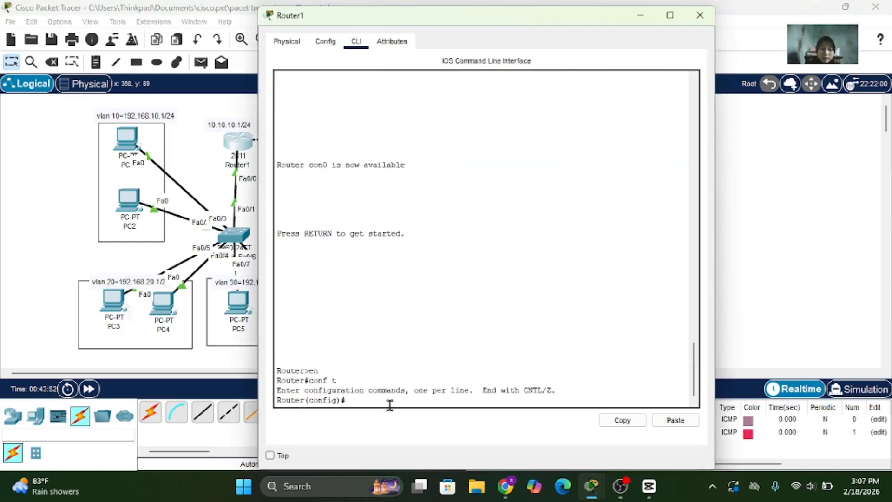
pyautogui.write('rou')
pyautogui.press('Tab')
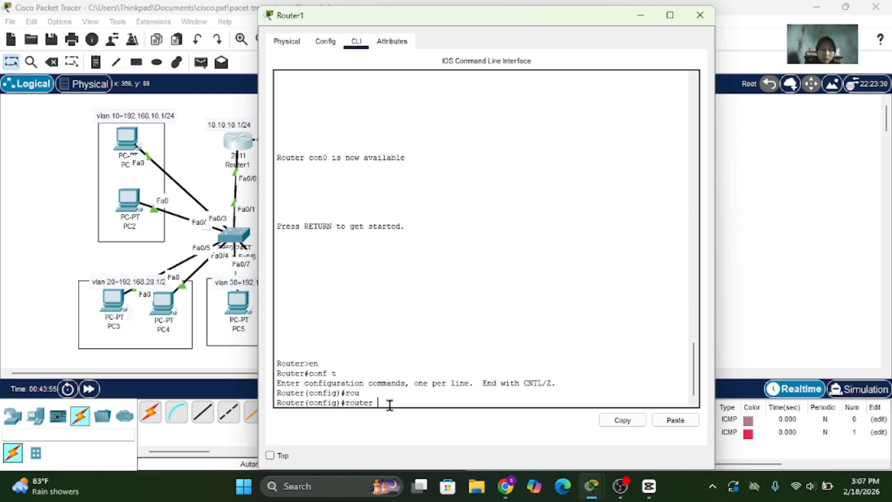
pyautogui.write('o')
pyautogui.press('Tab')
pyautogui.write('?')
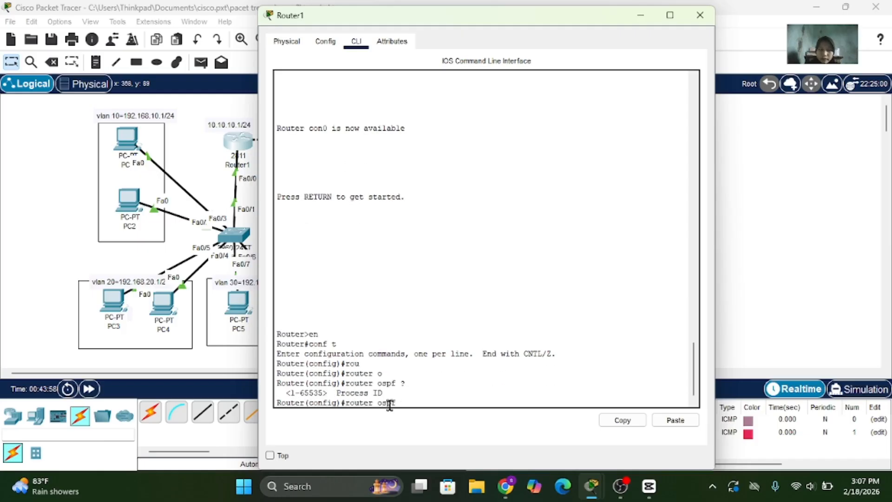
pyautogui.write('1')
pyautogui.press('Return')
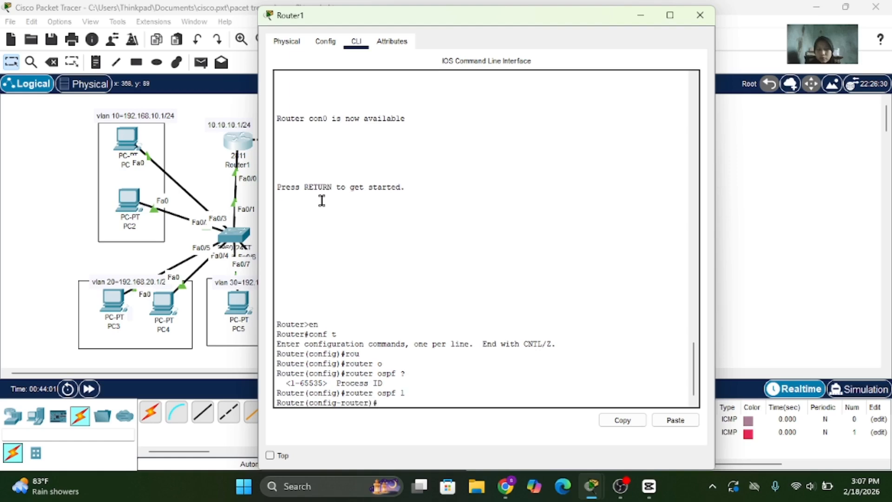
# - Advertise network 192.168.10.0 with wildcard 0.0.0.255 in area 0 of Router1's OSPF process
pyautogui.write('n')
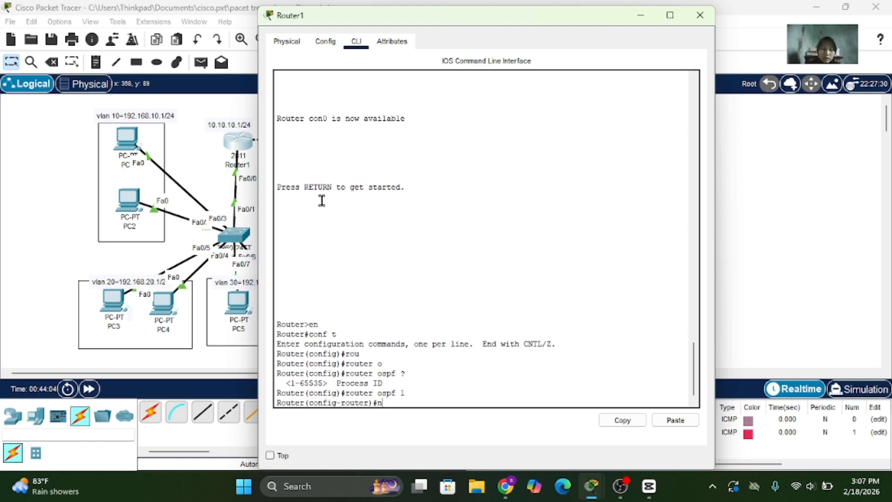
pyautogui.write('et')
pyautogui.press('Tab')
pyautogui.write('192.')
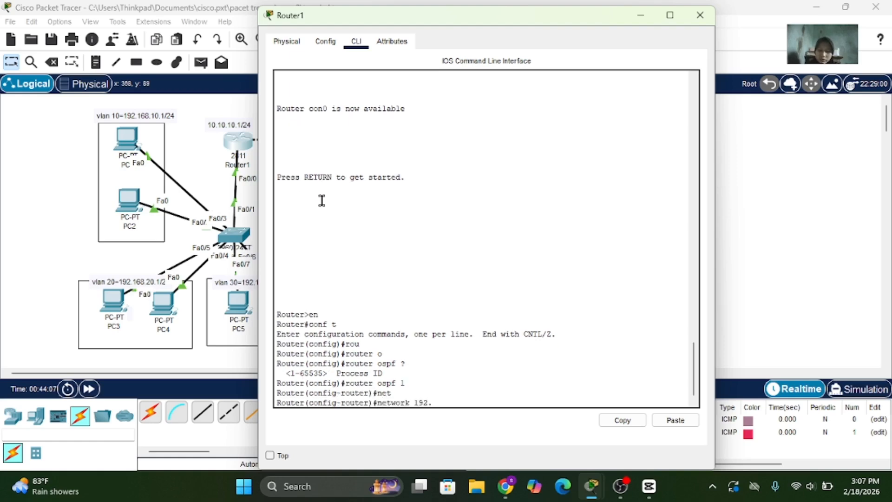
pyautogui.write('168.10.0 0.0')
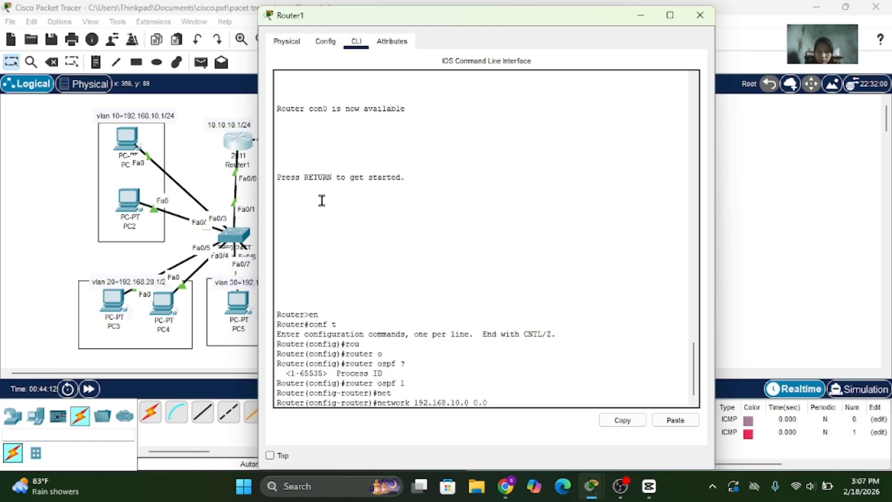
pyautogui.write('.0.255 area')
pyautogui.write('0')
pyautogui.press('Return')
# - Advertise network 192.168.20.0 with wildcard 0.0.0.255 in area 0 by reusing the previous network command
pyautogui.write('net')
pyautogui.press('Return')
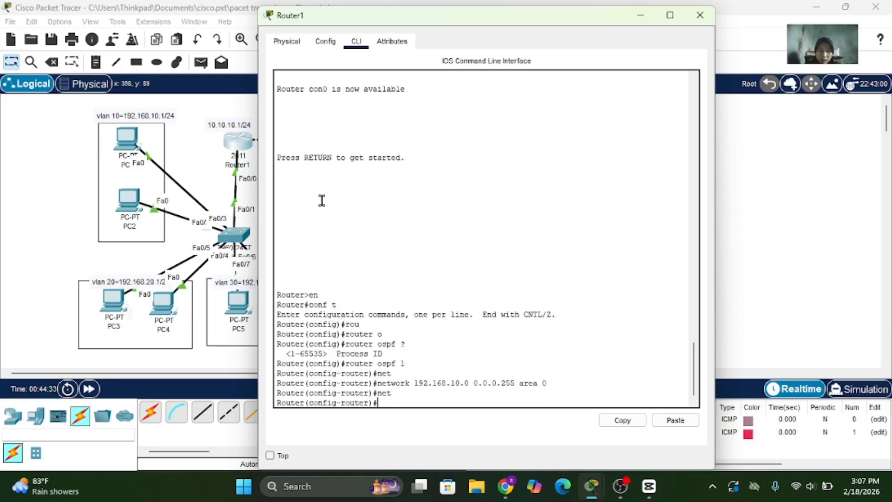
pyautogui.press('Up')
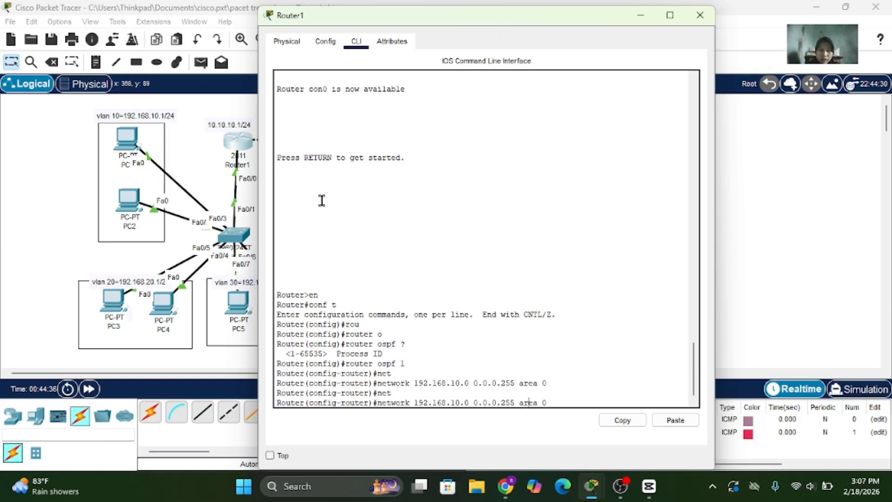
pyautogui.press('Left')
pyautogui.press('Left')
pyautogui.press('BackSpace')
pyautogui.press('BackSpace')
pyautogui.write('20')
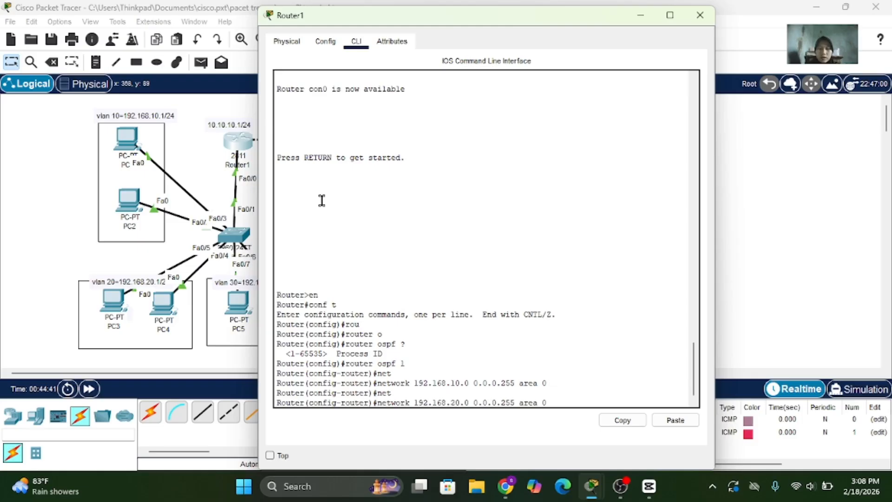
pyautogui.press('Return')
# - Advertise network 192.168.30.0 with wildcard 0.0.0.255 in area 0 by editing the recalled network command
pyautogui.press('Up')
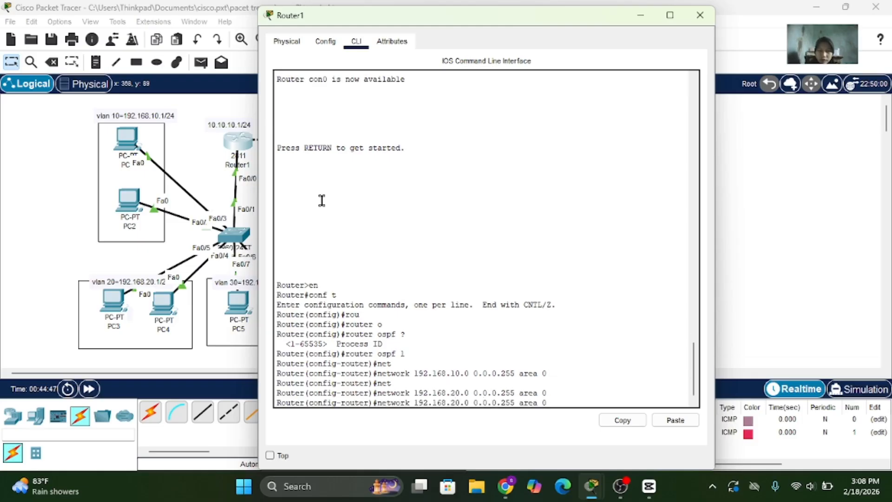
pyautogui.press('Left')
pyautogui.press('Left')
pyautogui.press('Left')
pyautogui.press('Left')
pyautogui.press('Left')
pyautogui.press('Left')
pyautogui.press('Left')
pyautogui.press('Left')
pyautogui.press('Left')
pyautogui.press('Left')
pyautogui.press('Left')
pyautogui.press('Left')
pyautogui.press('Left')
pyautogui.press('Left')
pyautogui.press('Left')
pyautogui.press('Left')
pyautogui.press('Left')
pyautogui.press('Left')
pyautogui.press('Left')
pyautogui.press('BackSpace')
pyautogui.write('3')
pyautogui.press('Return')
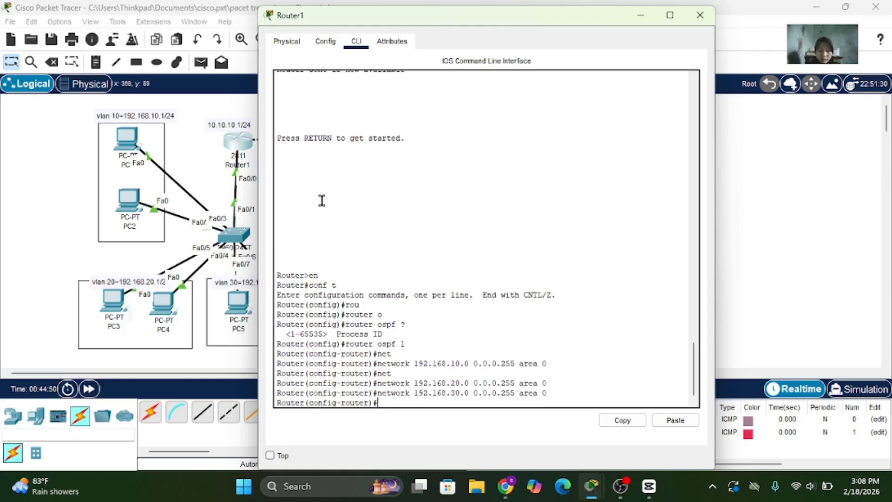
# - Advertise network 10.10.10.0 with wildcard 0.0.0.255 in area 0 of Router1's OSPF process, correcting the mistyped wildcard, and close Router1's window
pyautogui.write('net')
pyautogui.press('Tab')
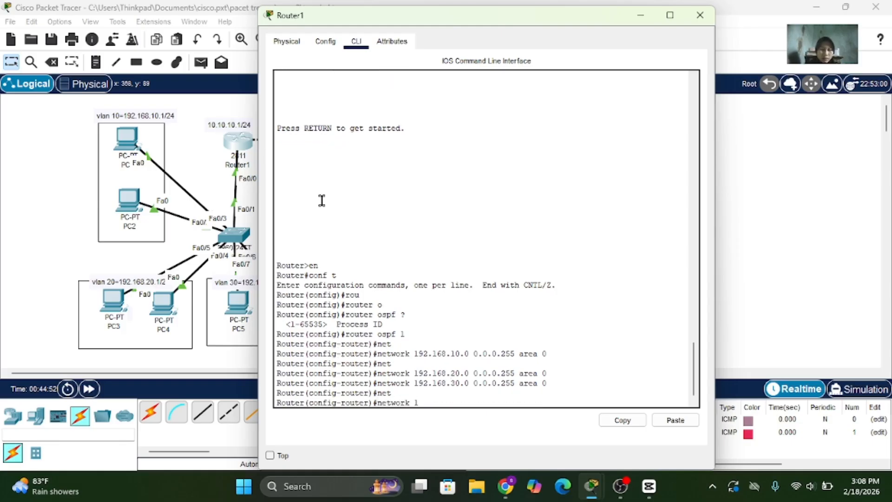
pyautogui.write('10.10.0')
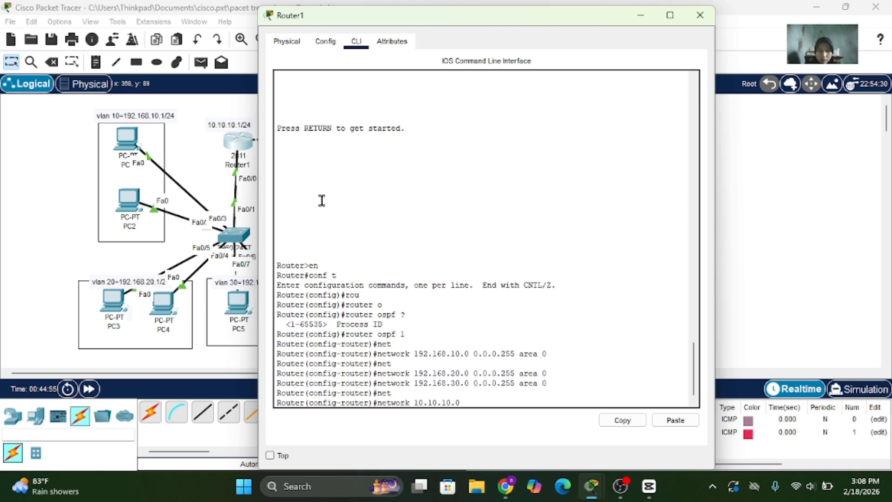
pyautogui.write('10.0 0.0')
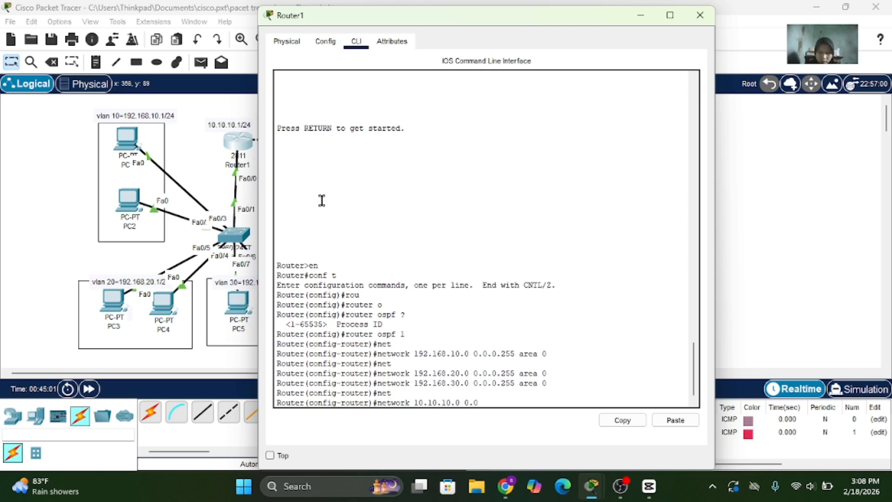
pyautogui.write('.0255')
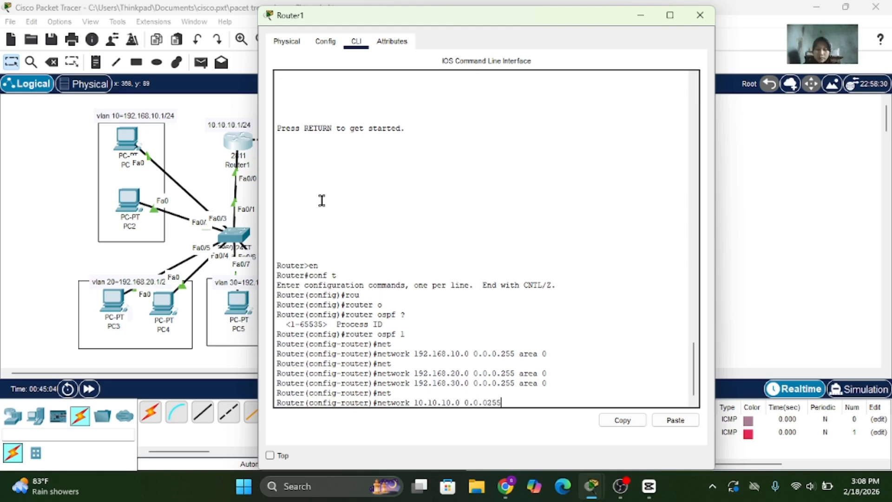
pyautogui.write(' area')
pyautogui.write(' 0')
pyautogui.press('Return')
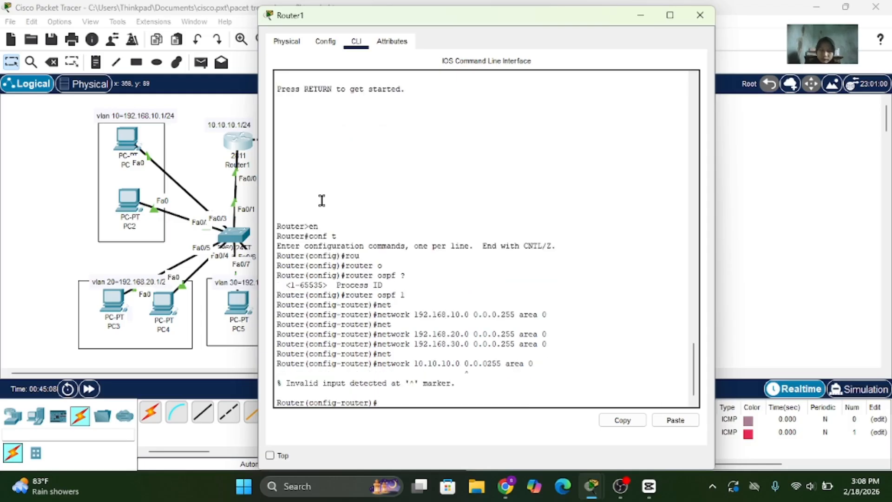
pyautogui.press('Up')
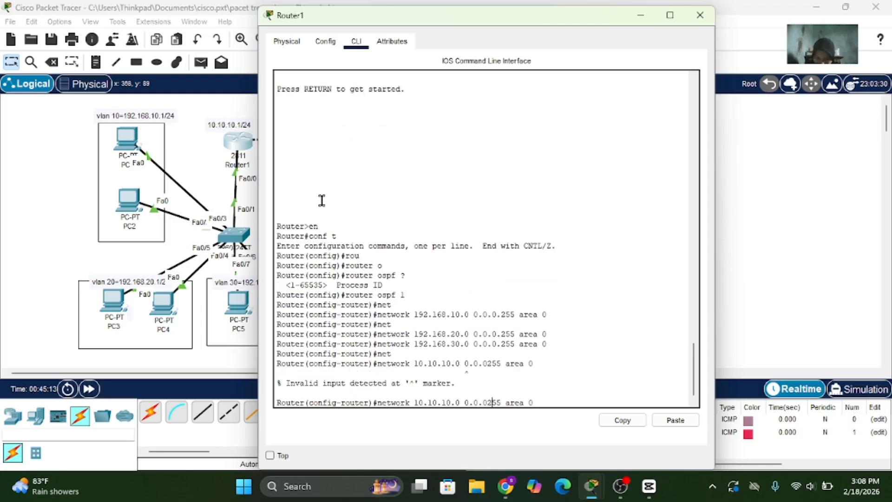
pyautogui.press('Left')
pyautogui.write('.')
pyautogui.press('Return')
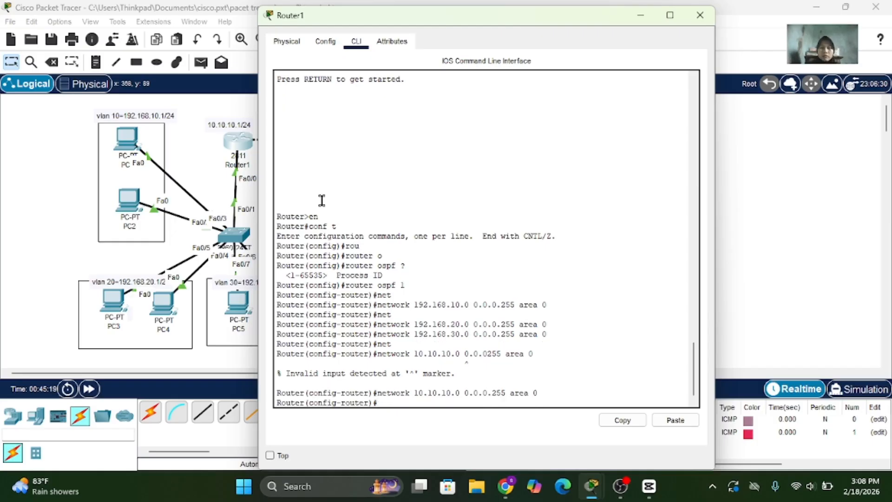
pyautogui.click(699, 16)
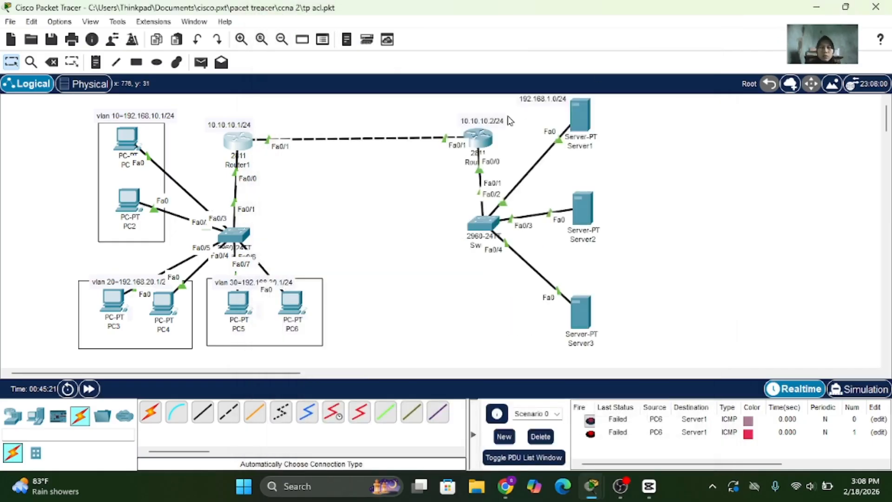
# - Open Router2's command line and start OSPF routing with process ID 2
pyautogui.click(486, 140)
pyautogui.click(363, 399)
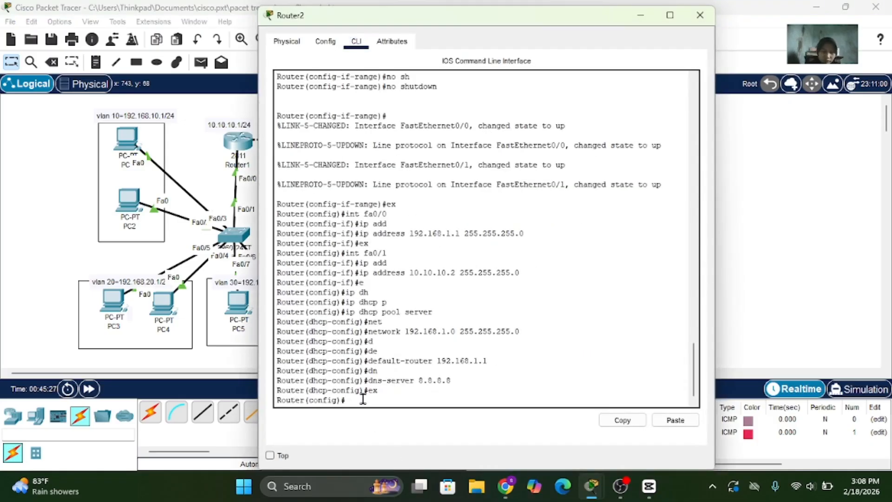
pyautogui.write('r')
pyautogui.press('Tab')
pyautogui.write('o')
pyautogui.press('Tab')
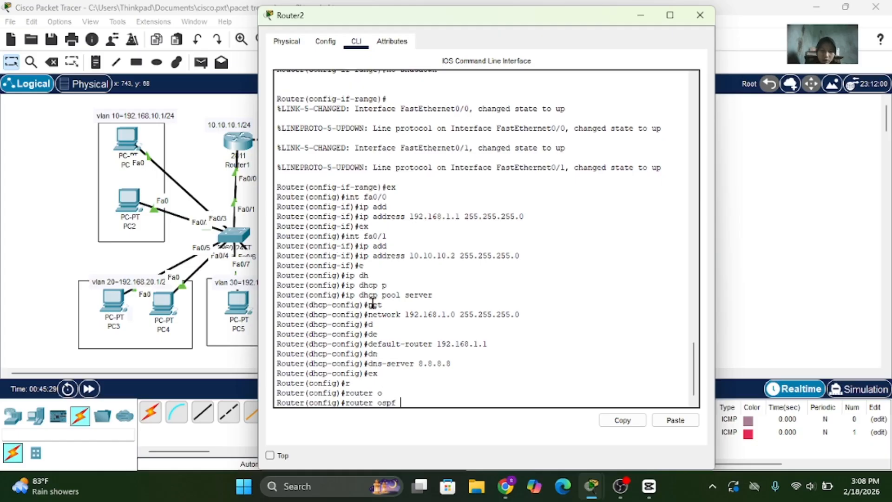
pyautogui.write('2')
pyautogui.press('Return')
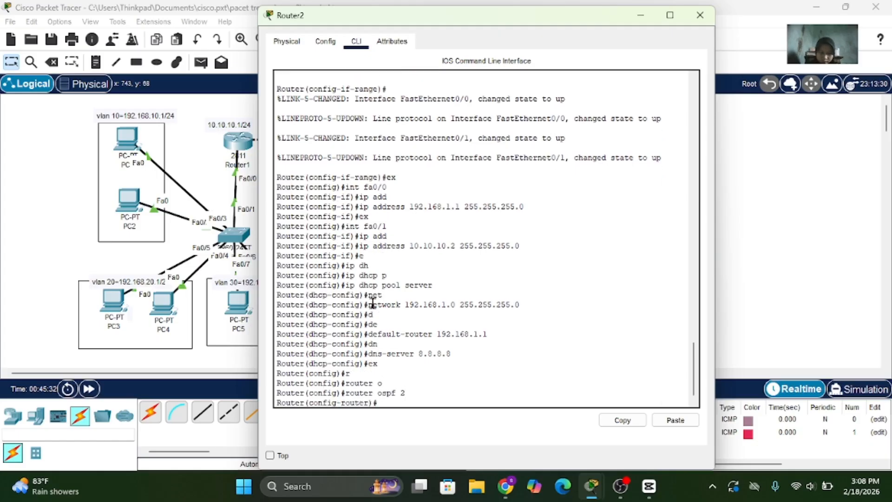
# - Advertise network 10.10.10.0 with wildcard 0.0.0.255 in area 0 of Router2's OSPF process
pyautogui.write('ne')
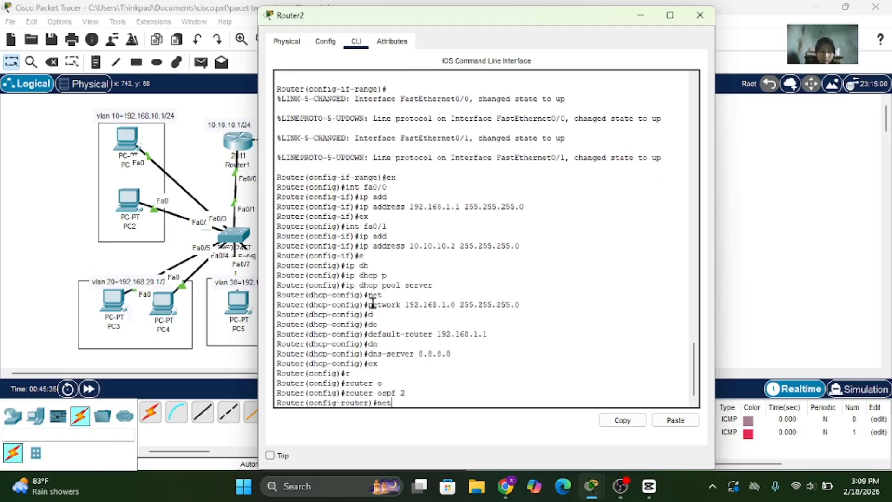
pyautogui.write('t')
pyautogui.press('Tab')
pyautogui.write('10.10')
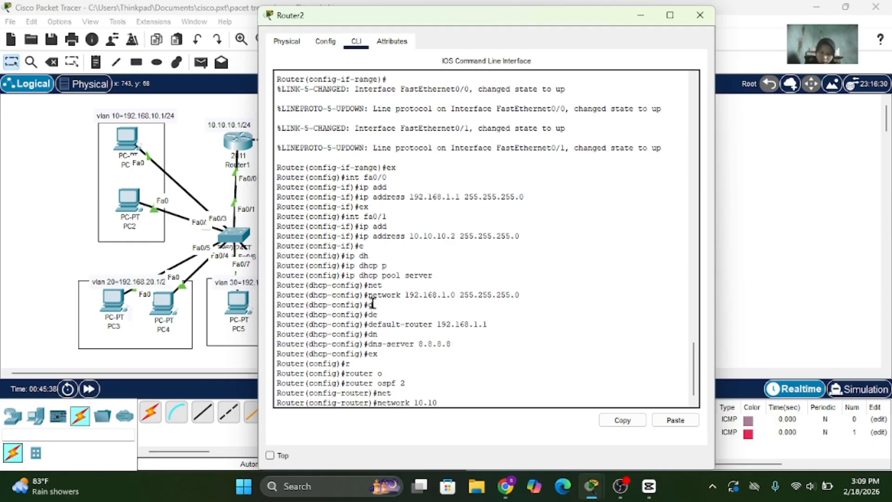
pyautogui.write('.10.0 0.')
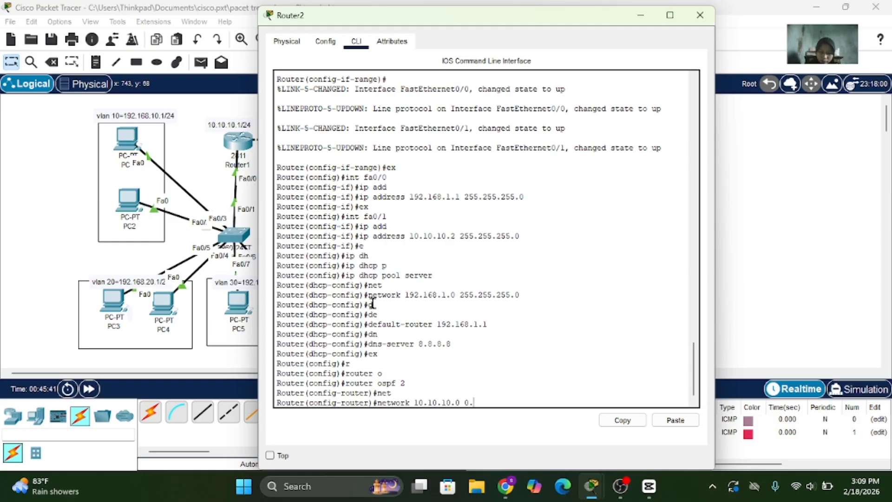
pyautogui.write('0.0.255')
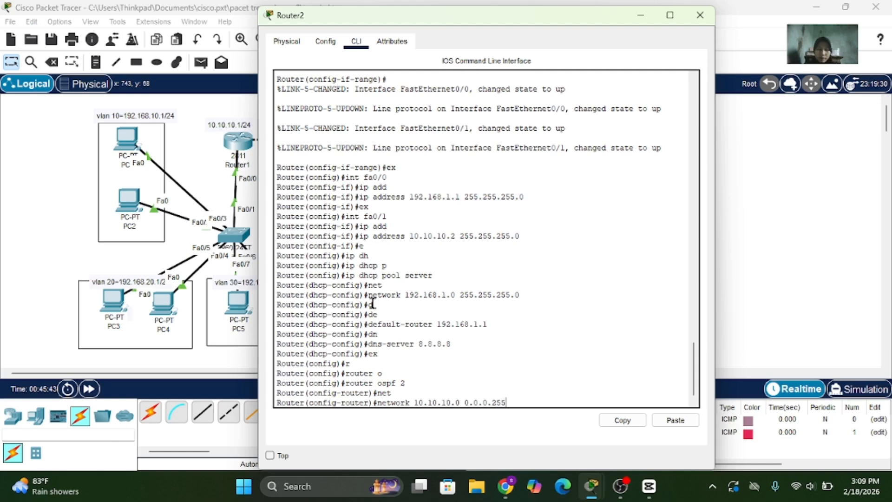
pyautogui.write(' area ')
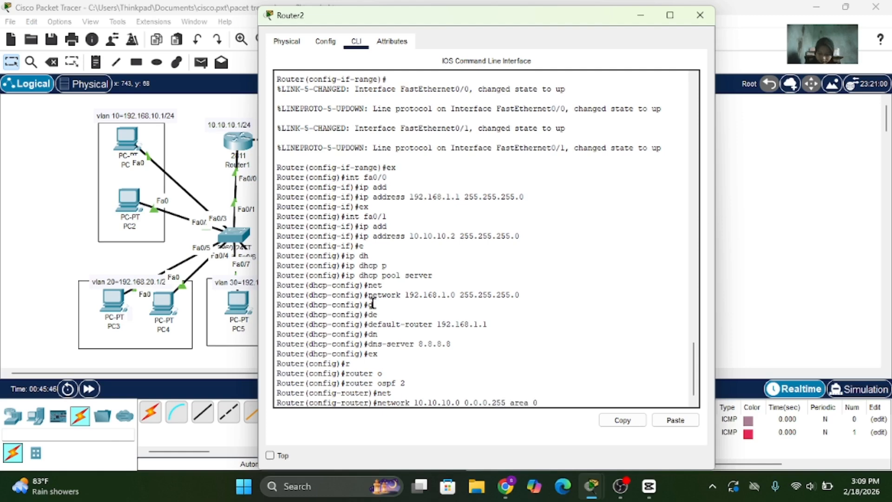
pyautogui.write('0')
pyautogui.press('Return')
pyautogui.write('nfig-router)#n')
pyautogui.press('Return')
pyautogui.write('ne')
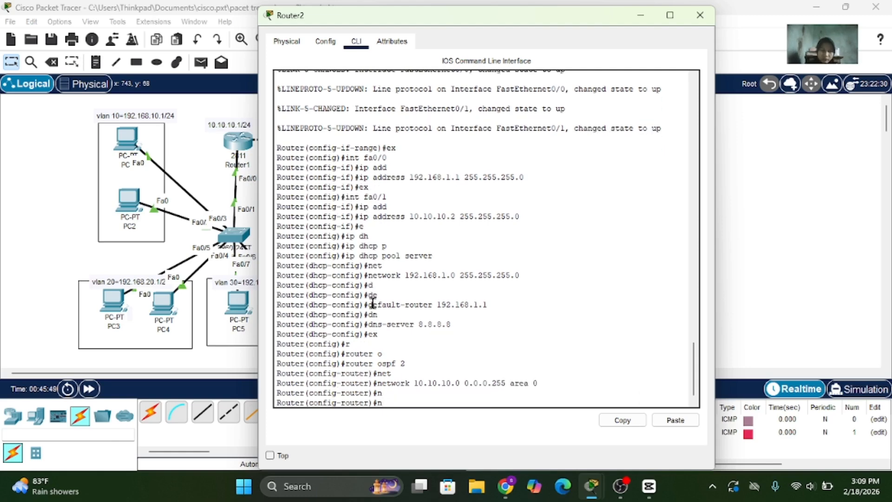
pyautogui.press('Return')
pyautogui.write('ne')
pyautogui.write('t')
pyautogui.press('Tab')
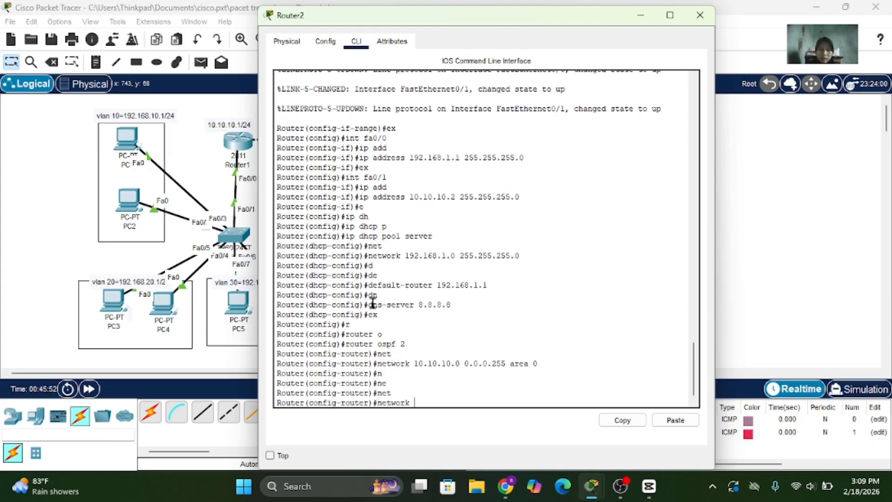
pyautogui.write('192.168')
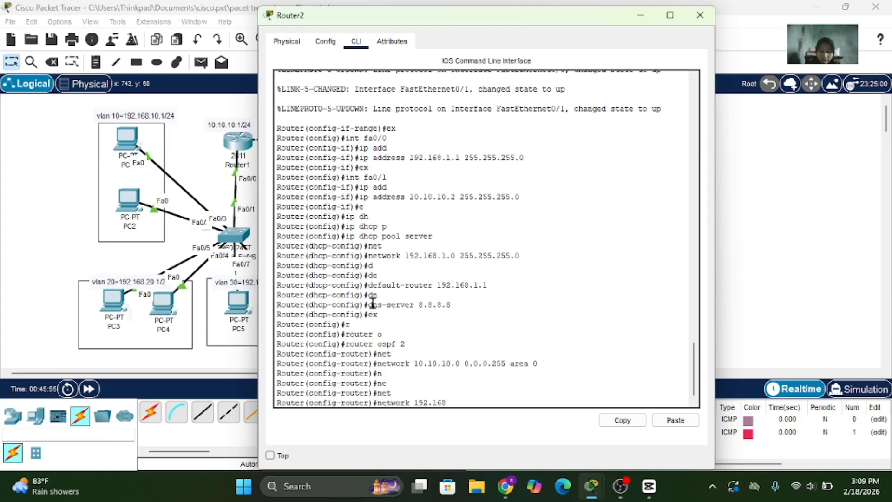
pyautogui.write('.1.0')
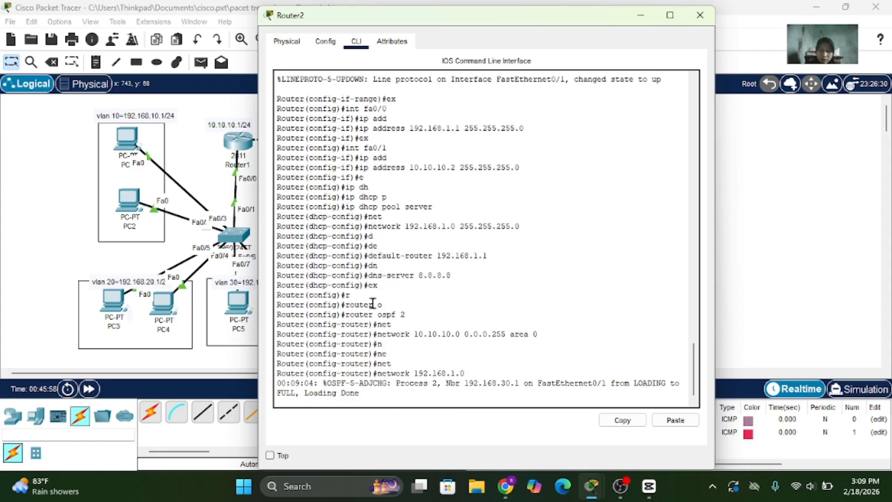
pyautogui.press('BackSpace')
pyautogui.press('BackSpace')
pyautogui.press('BackSpace')
pyautogui.press('BackSpace')
pyautogui.press('BackSpace')
pyautogui.press('BackSpace')
pyautogui.press('BackSpace')
pyautogui.press('BackSpace')
pyautogui.press('BackSpace')
pyautogui.press('BackSpace')
pyautogui.press('BackSpace')
pyautogui.press('BackSpace')
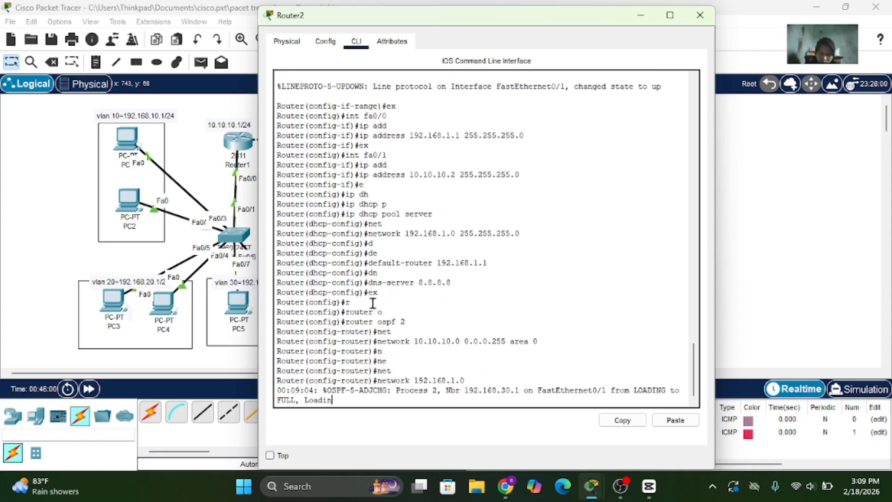
pyautogui.press('Return')
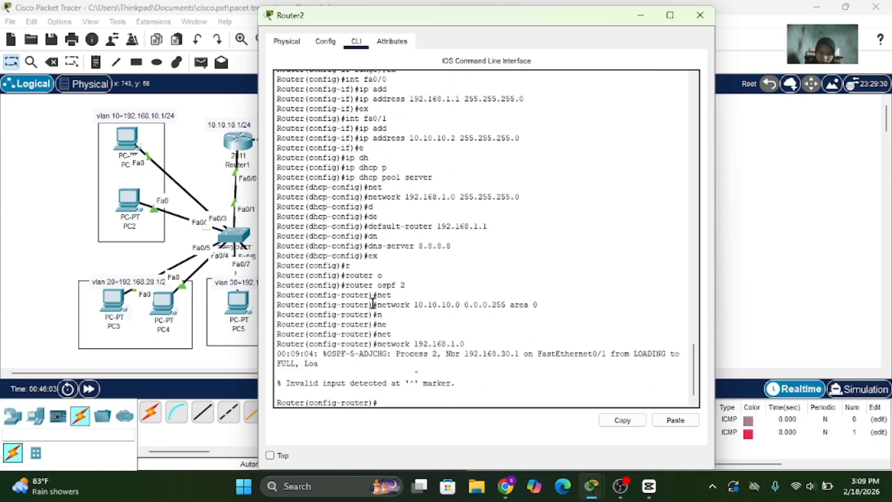
# - Advertise the server network 192.168.1.0 with wildcard 0.0.0.255 in area 0 of Router2's OSPF process
pyautogui.write('network 1')
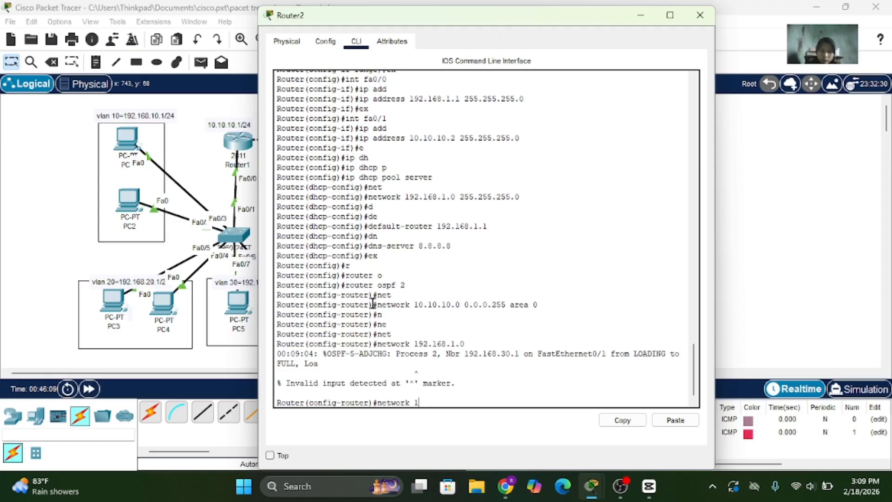
pyautogui.write('992.168')
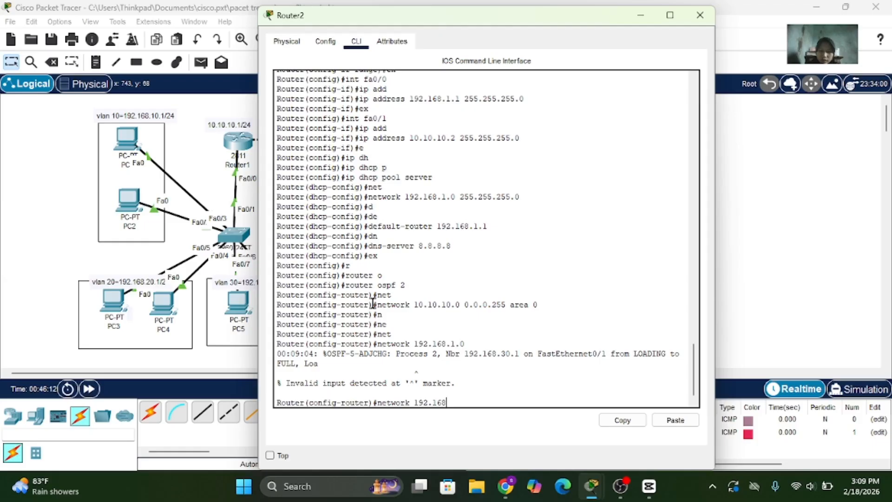
pyautogui.write('.1.0 0.0.0')
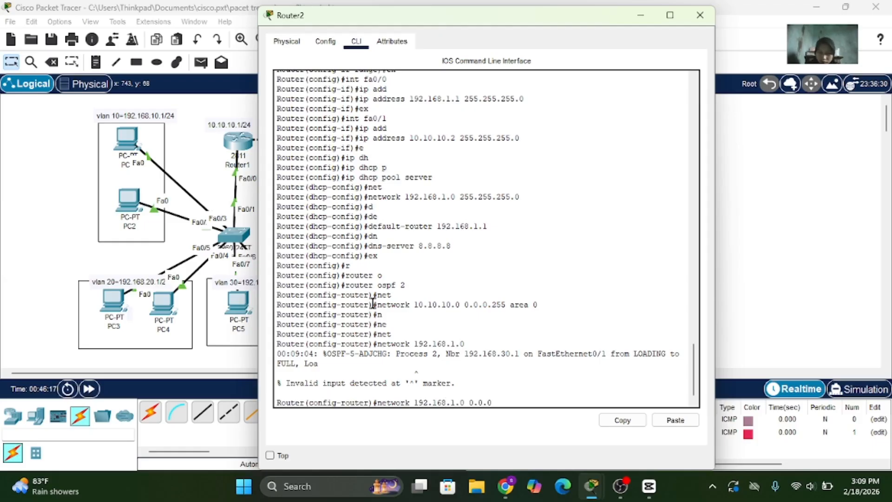
pyautogui.write('.255 area 0')
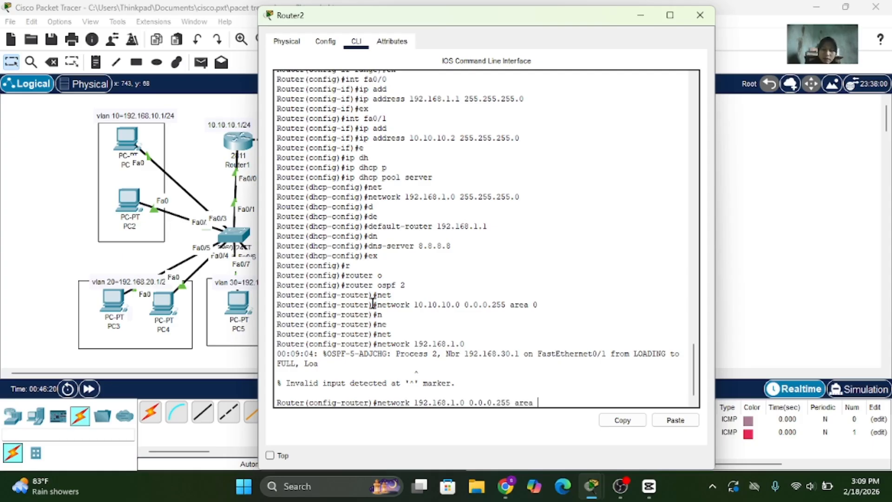
pyautogui.press('Return')
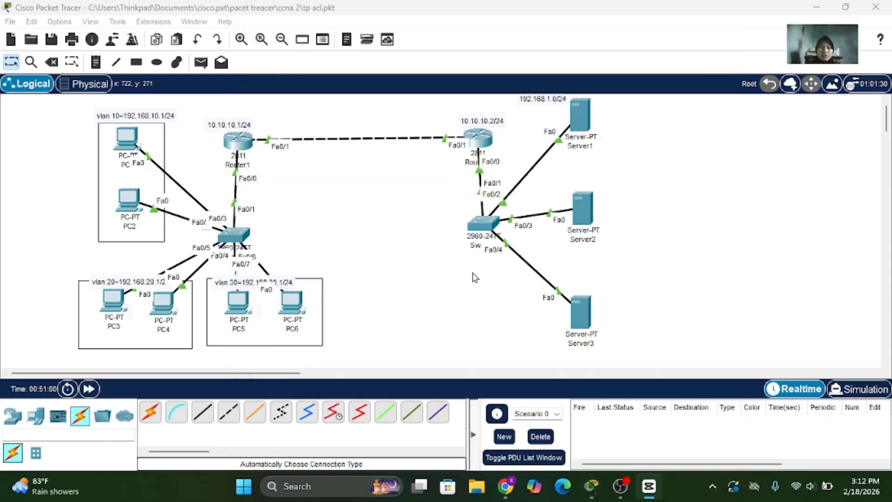
# - Send a simple PDU from PC6 in VLAN 30 to Server1 to test connectivity
pyautogui.click(201, 62)
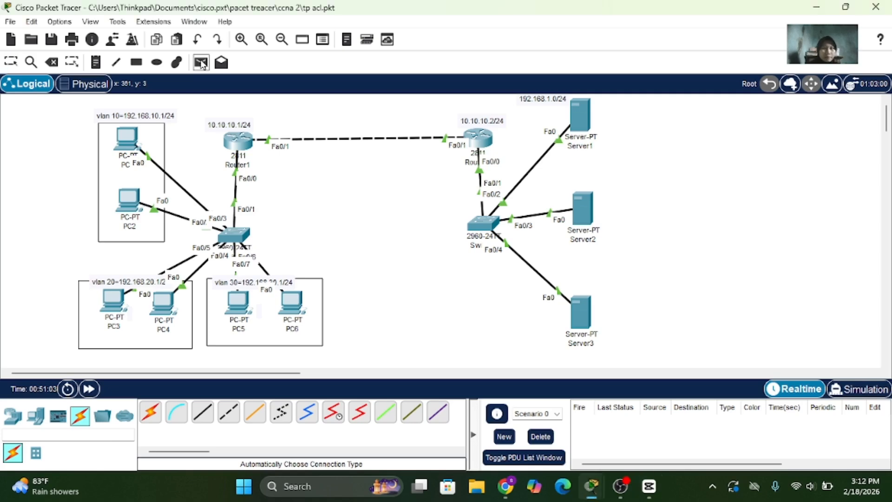
pyautogui.click(292, 303)
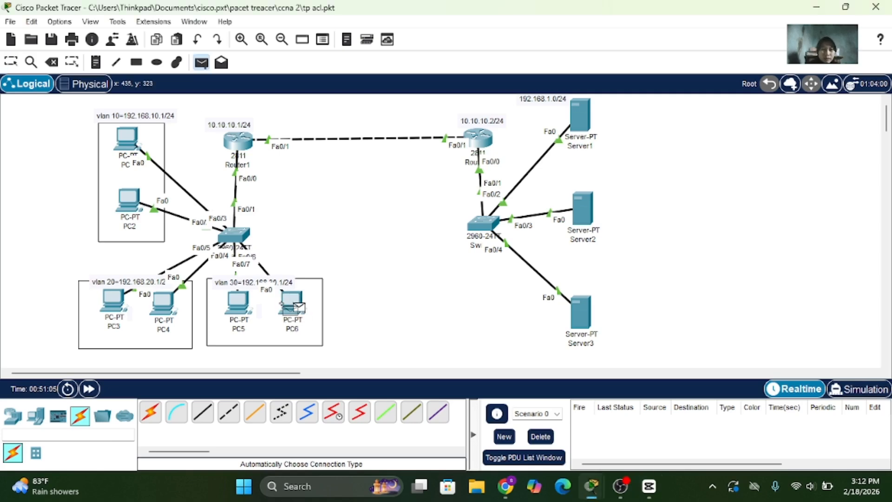
pyautogui.click(576, 100)
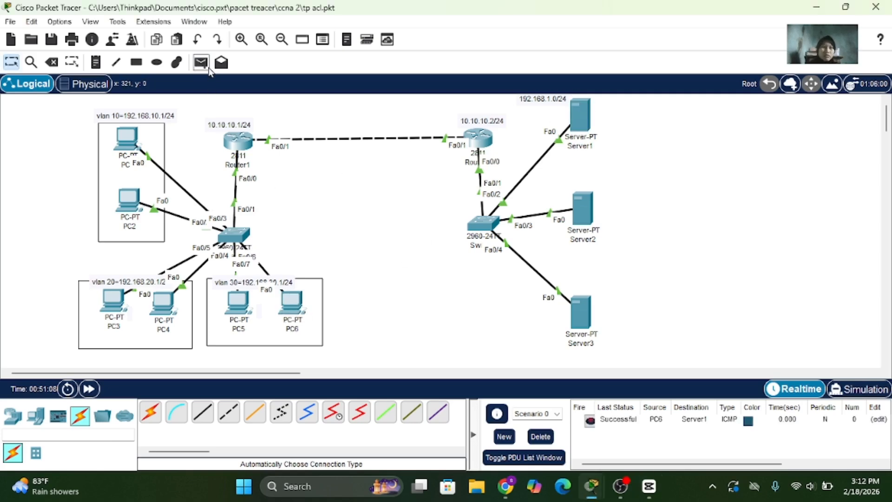
# - Send a simple PDU from PC2 in VLAN 10 to Server3 to test connectivity
pyautogui.click(208, 67)
pyautogui.click(129, 200)
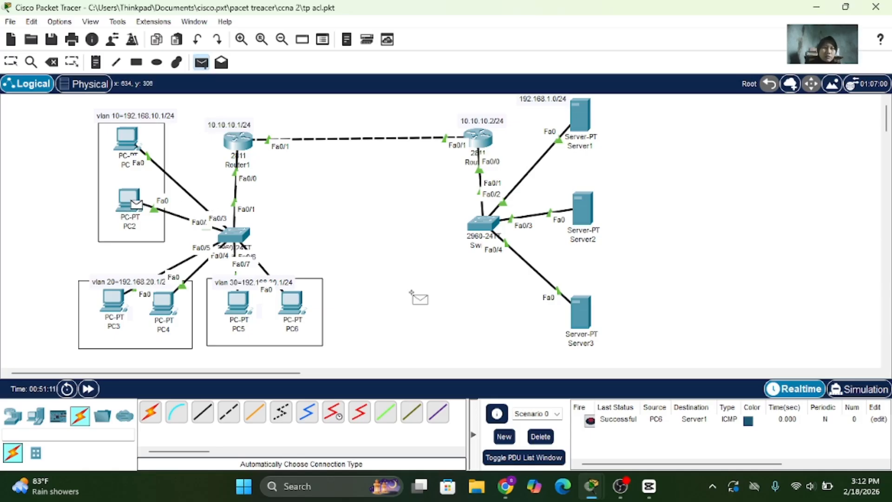
pyautogui.click(578, 310)
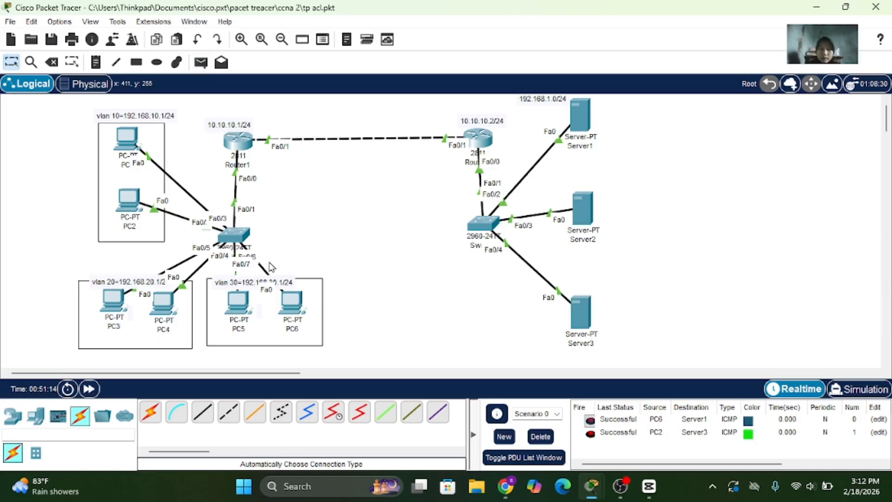
# - Send a simple PDU from PC3 in VLAN 20 to Server2 to test connectivity
pyautogui.click(207, 65)
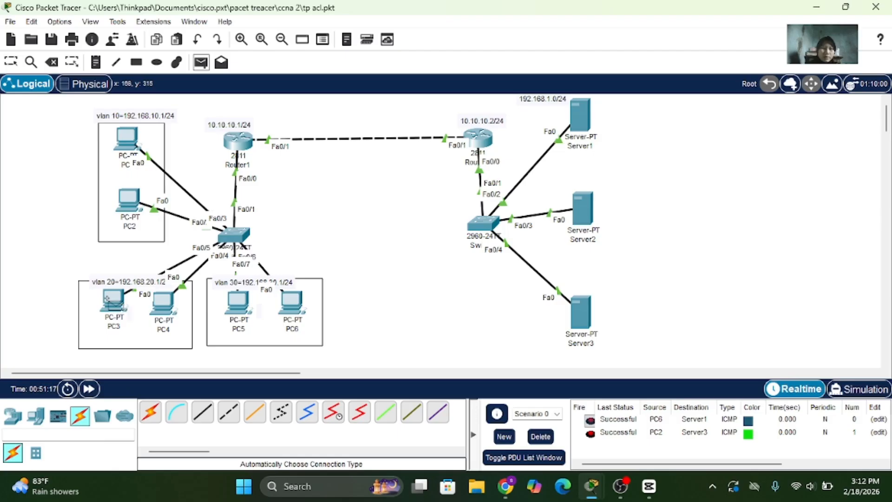
pyautogui.click(112, 302)
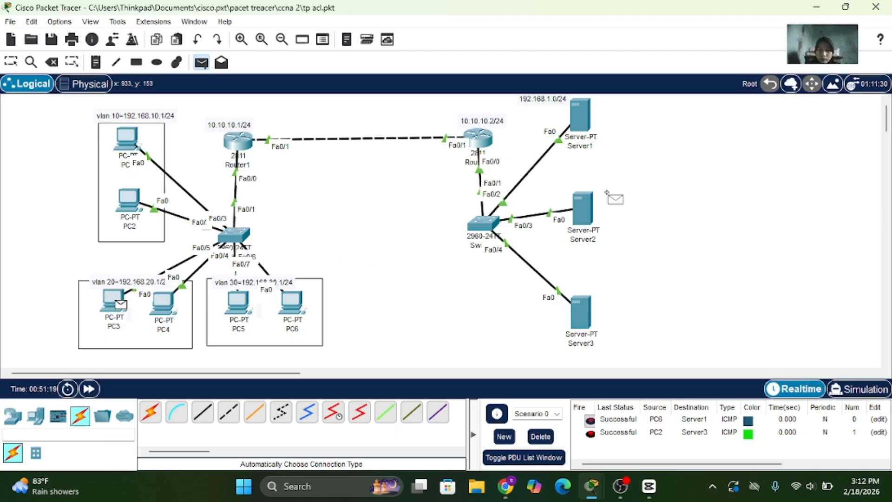
pyautogui.click(580, 206)
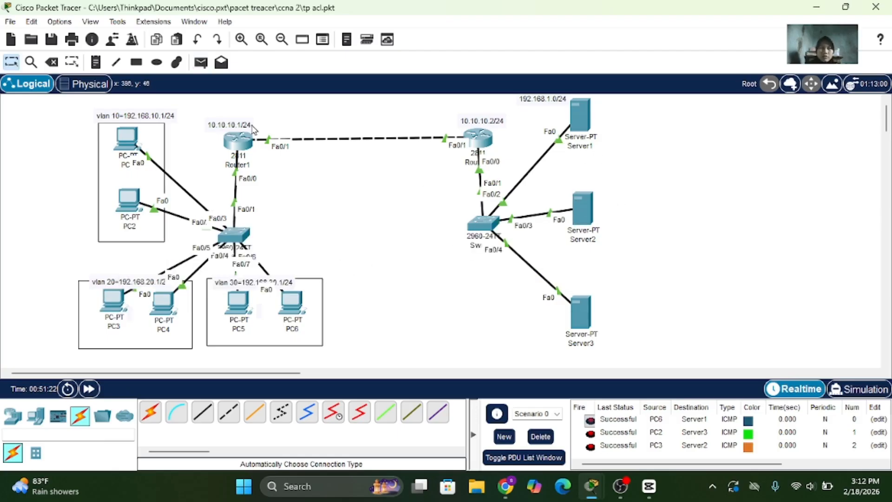
# - Clear the recorded PDUs from the scenario and send a simple PDU from PC5 in VLAN 30 to Server2
pyautogui.click(206, 61)
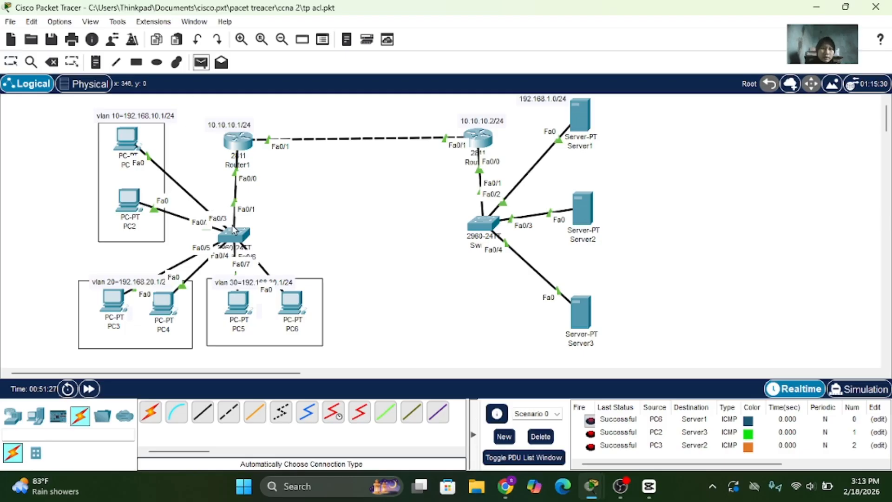
pyautogui.click(541, 437)
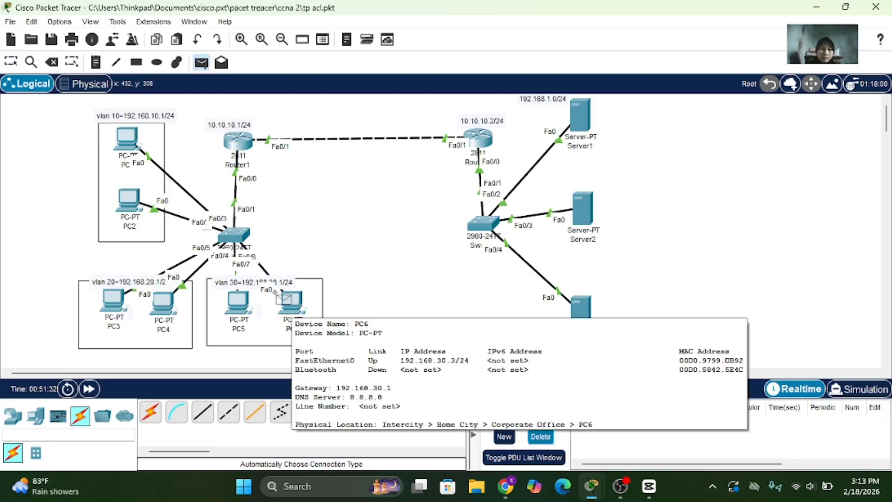
pyautogui.click(230, 301)
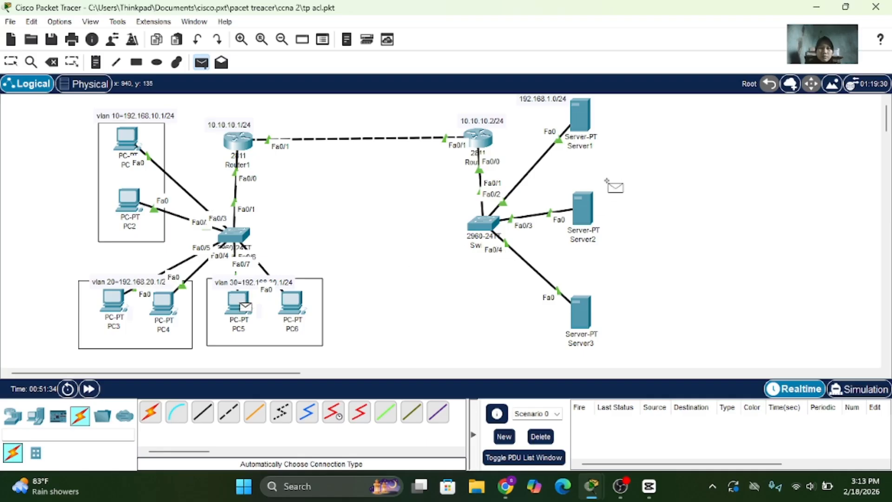
pyautogui.click(581, 209)
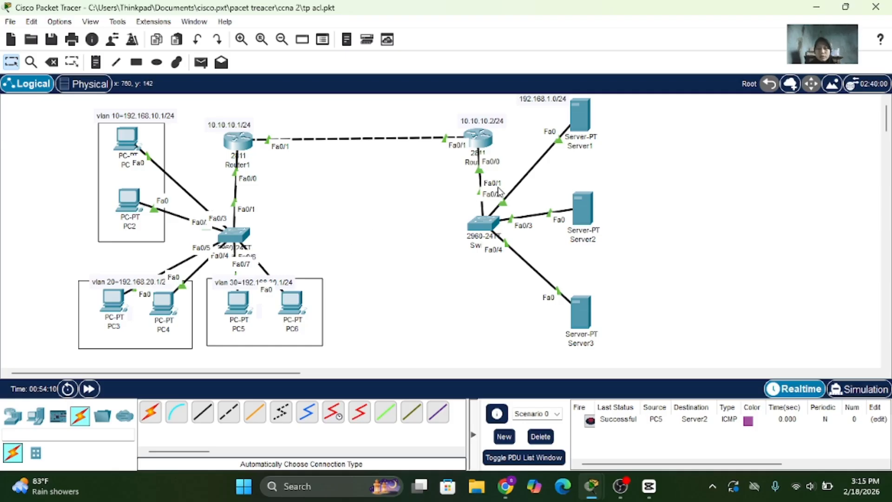
# - Open Router2's command line and exit its OSPF configuration mode
pyautogui.click(471, 134)
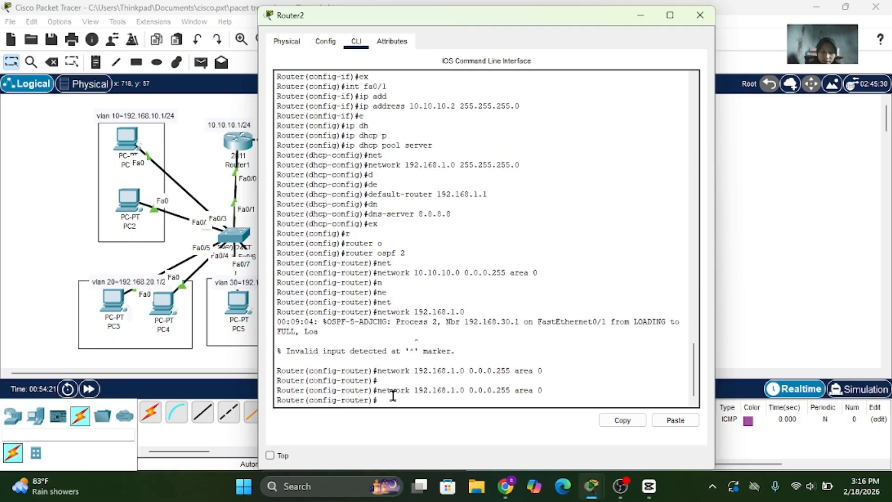
pyautogui.write('ex')
pyautogui.press('Return')
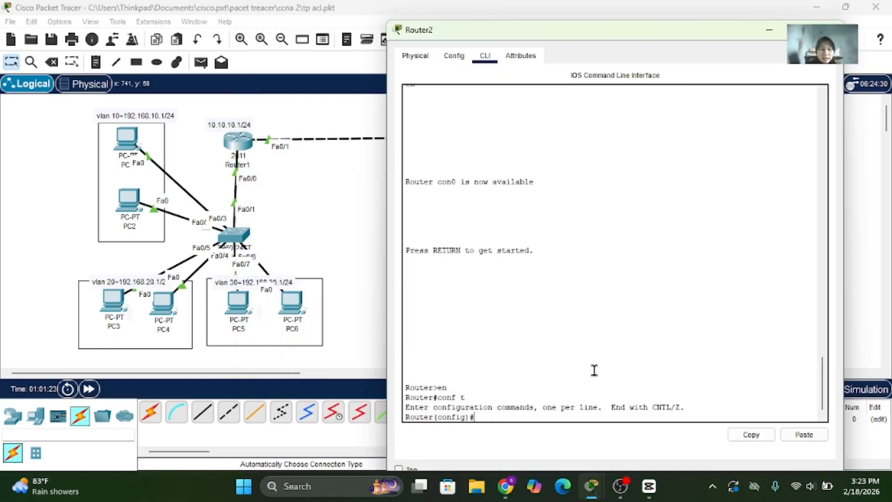
# - Begin a deny rule in standard access list 1 on Router2, looking up the available list numbers, actions and source options
pyautogui.write('acc')
pyautogui.press('Tab')
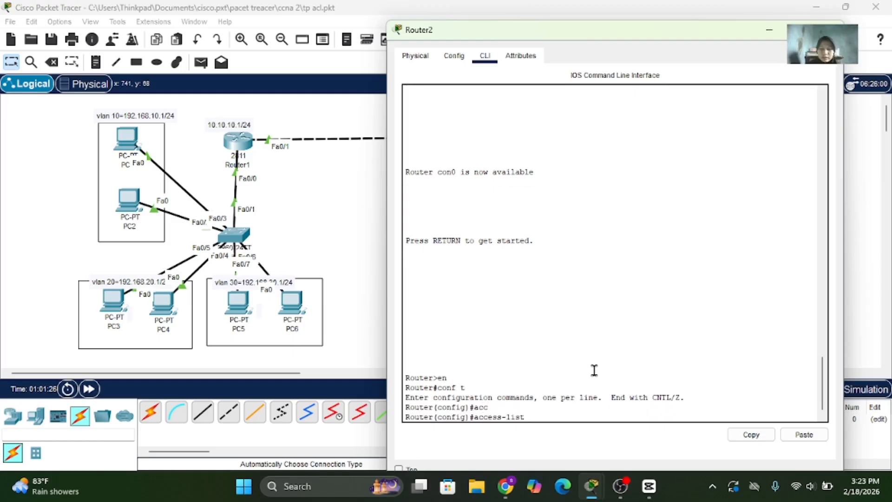
pyautogui.write('?')
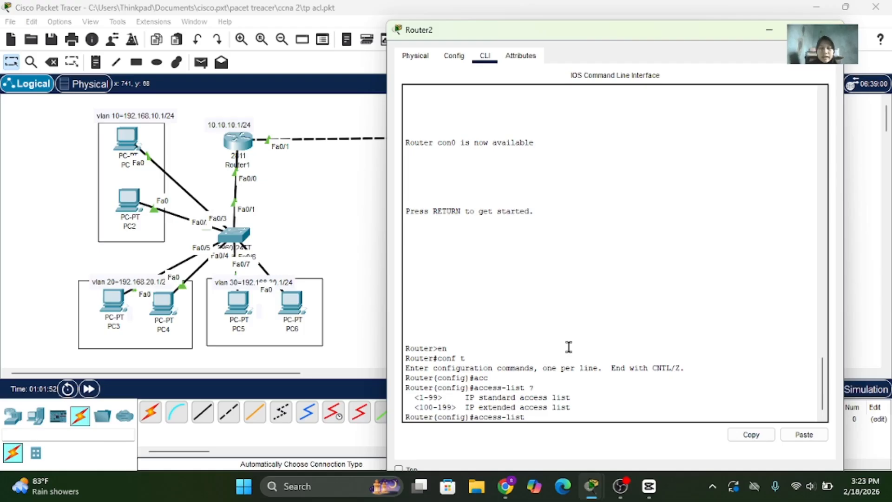
pyautogui.write('1 ?')
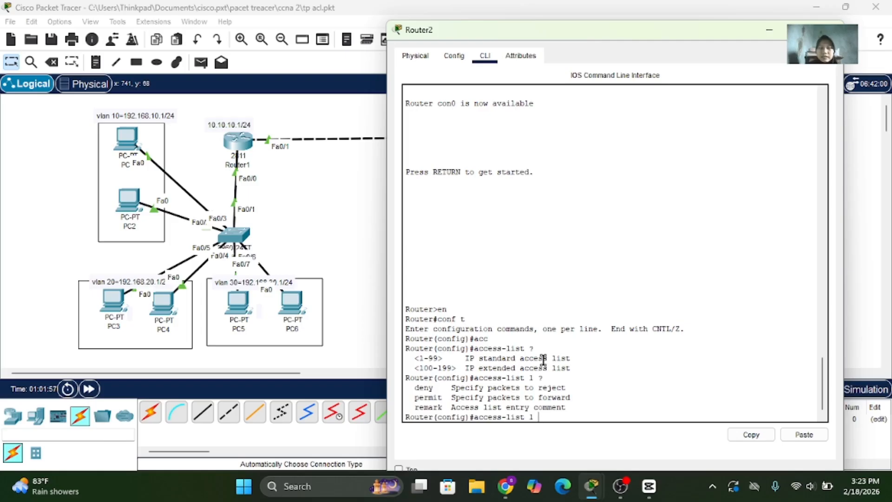
pyautogui.moveTo(414, 397); pyautogui.dragTo(596, 398)
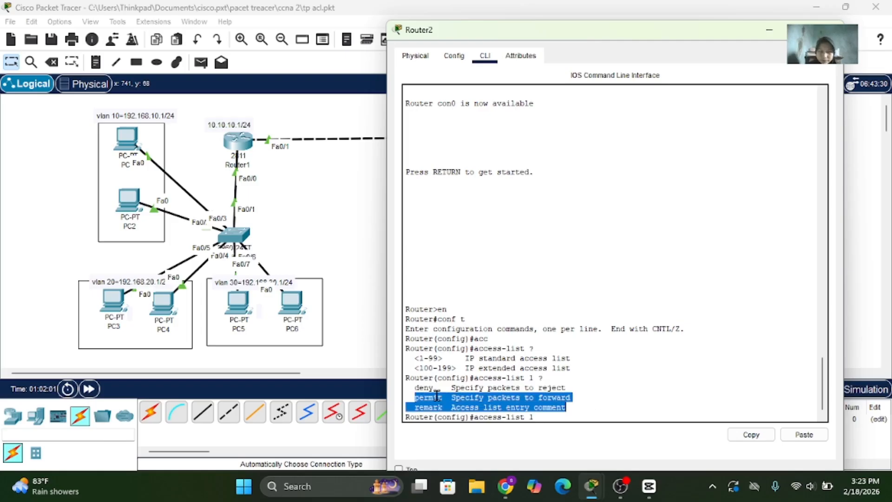
pyautogui.click(552, 398)
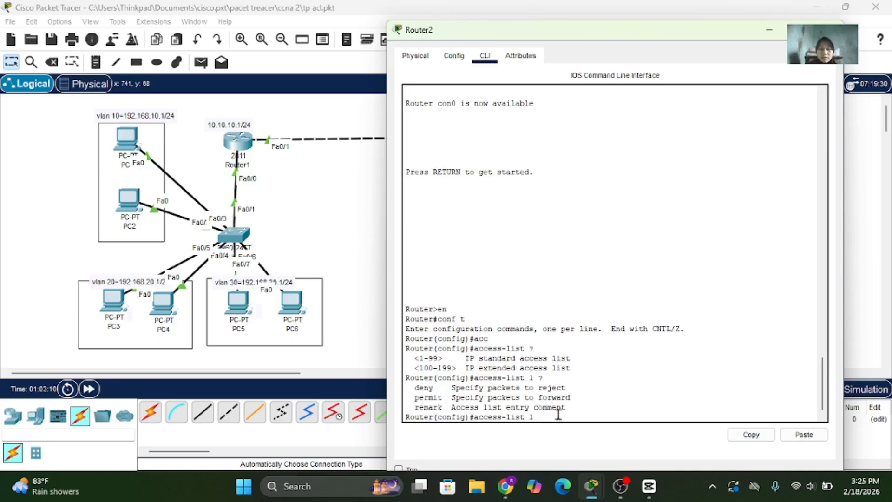
pyautogui.write('deny ?')
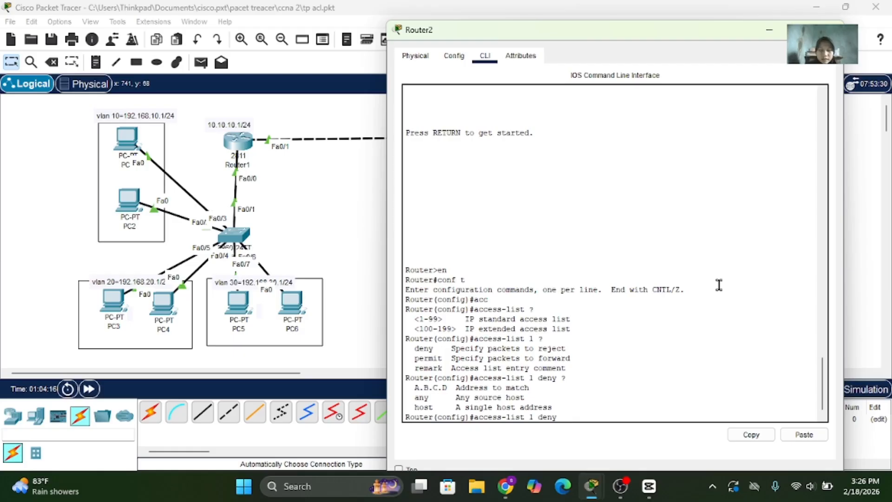
# - Complete the access list 1 rule to deny source network 192.168.30.0 with wildcard 0.0.0.255, checking for further options
pyautogui.write('net')
pyautogui.press('Tab')
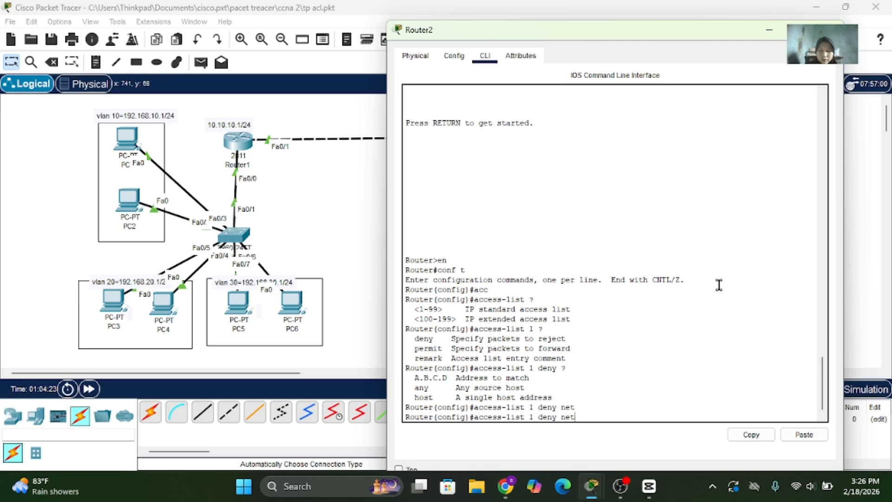
pyautogui.press('BackSpace')
pyautogui.press('BackSpace')
pyautogui.press('BackSpace')
pyautogui.write('192.1')
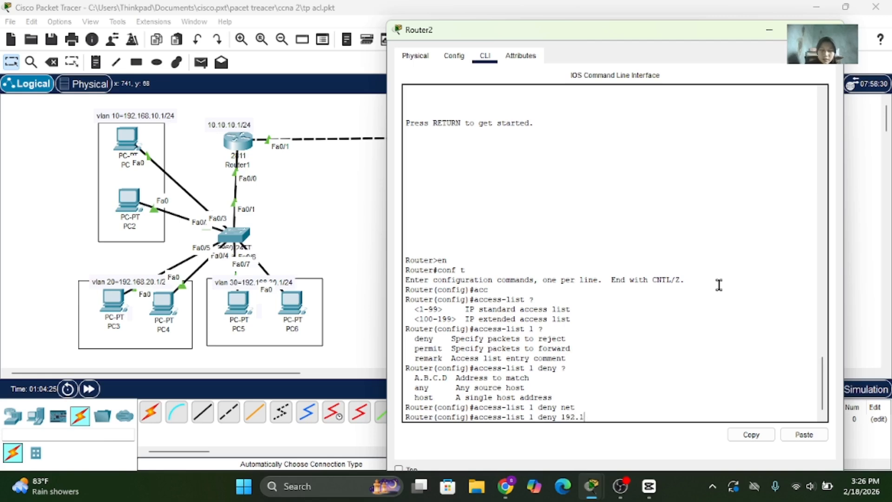
pyautogui.write('68.30.0 ')
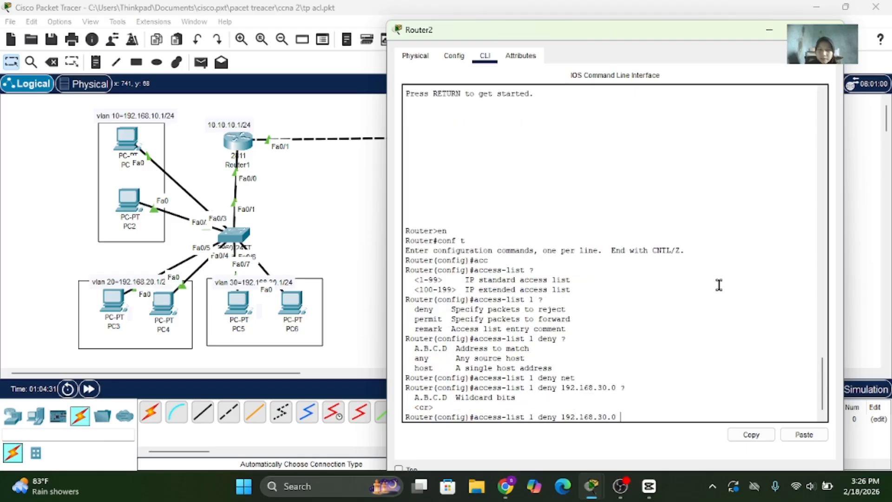
pyautogui.write('?0.0.0.2')
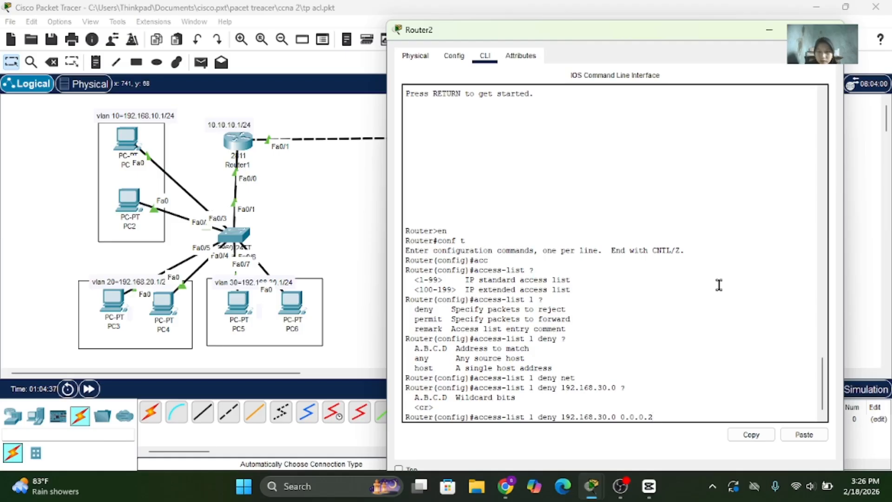
pyautogui.write('55')
pyautogui.press('Return')
pyautogui.press('Up')
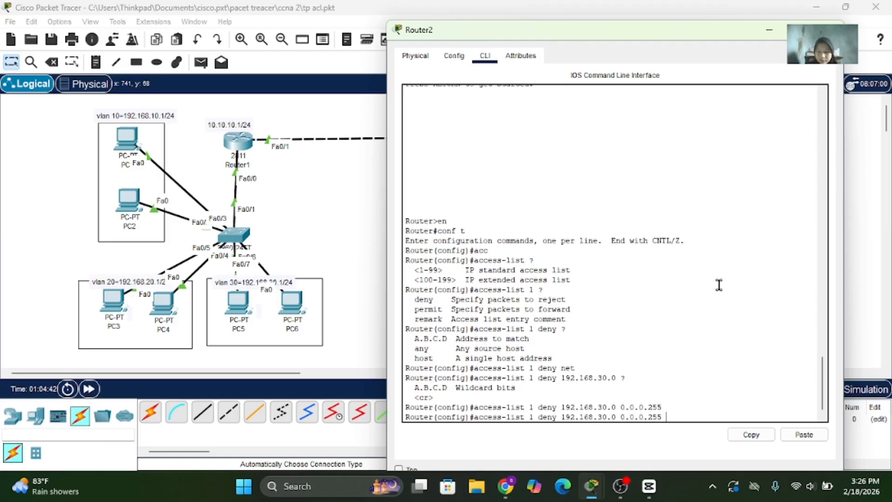
pyautogui.write('?')
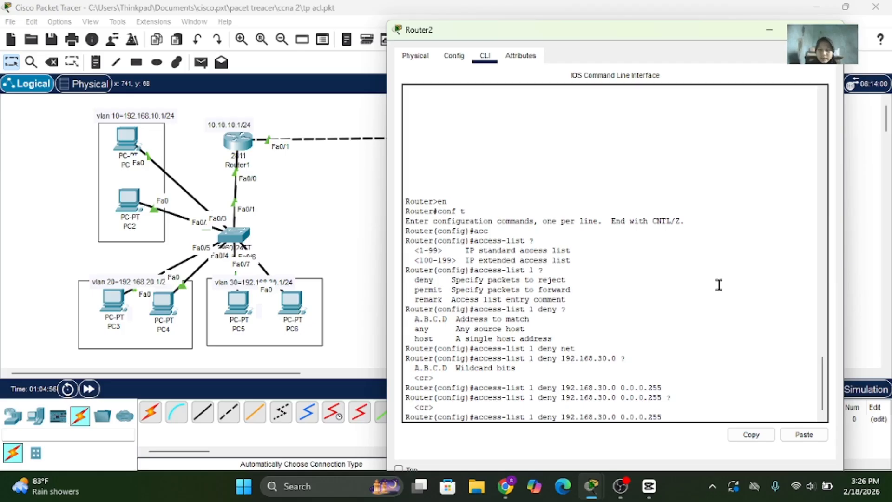
pyautogui.press('Return')
# - Leave global configuration mode on Router2 and display its access lists to review the deny entries in list 1
pyautogui.write('ex')
pyautogui.press('Return')
pyautogui.write('d')
pyautogui.press('Return')
pyautogui.press('Return')
pyautogui.write('sho')
pyautogui.press('Tab')
pyautogui.write('access-lists')
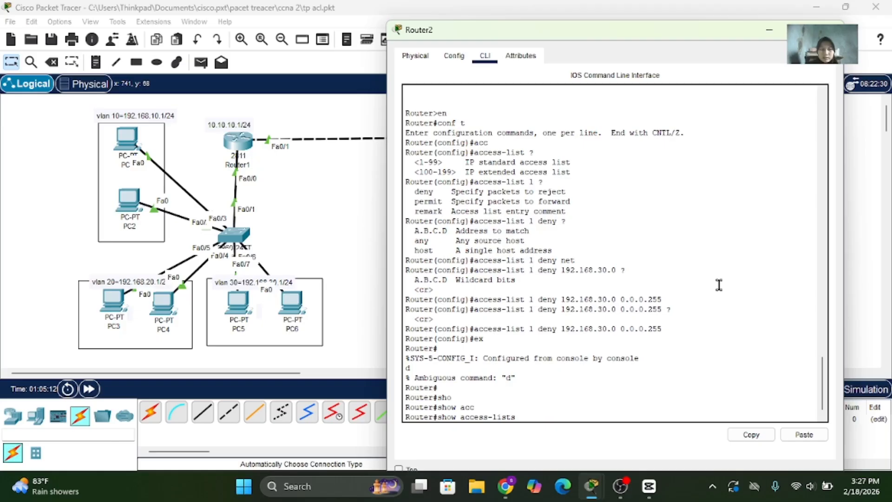
pyautogui.press('Return')
pyautogui.moveTo(406, 376); pyautogui.dragTo(559, 398)
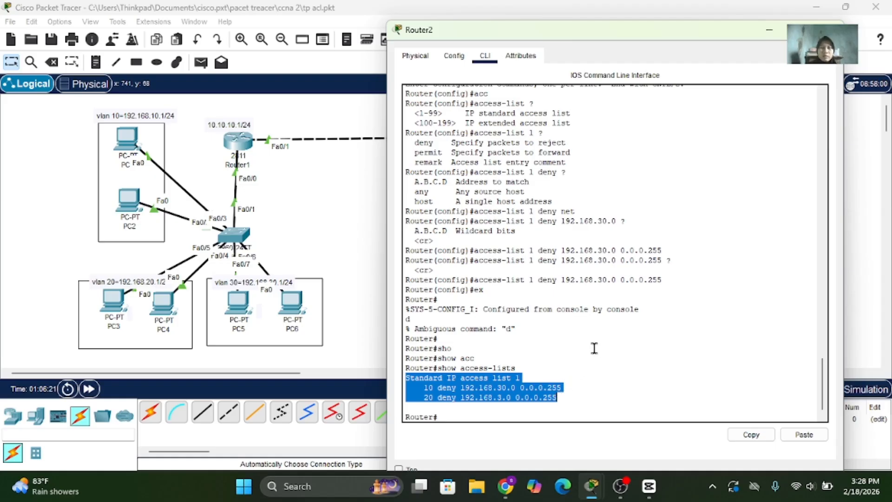
pyautogui.click(502, 408)
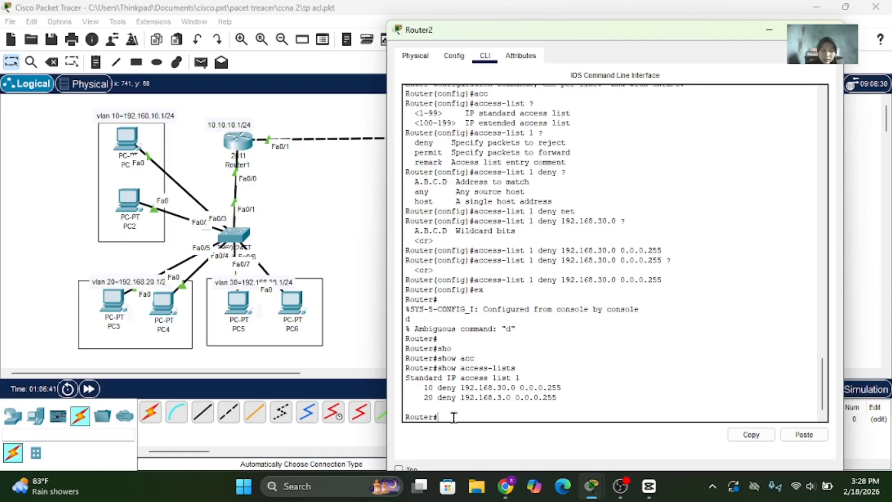
# - Return to global configuration mode and add a rule to access list 1 that permits any source
pyautogui.write('cinf t')
pyautogui.press('Return')
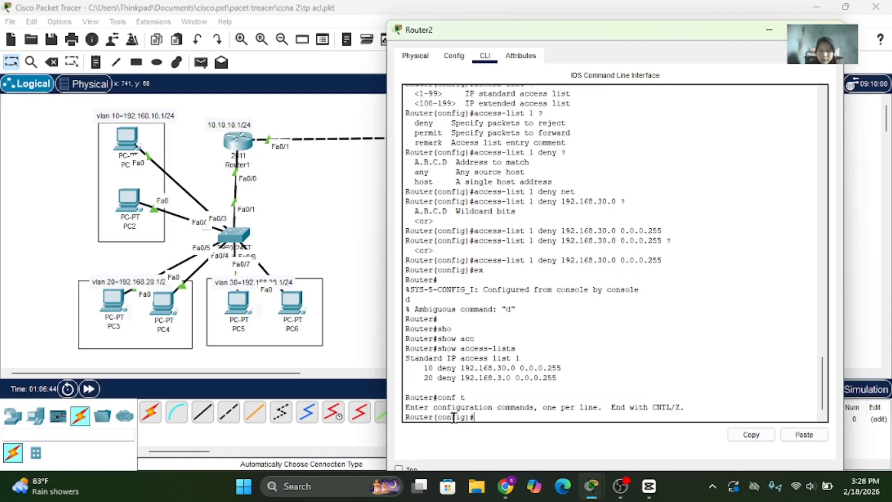
pyautogui.write('acc')
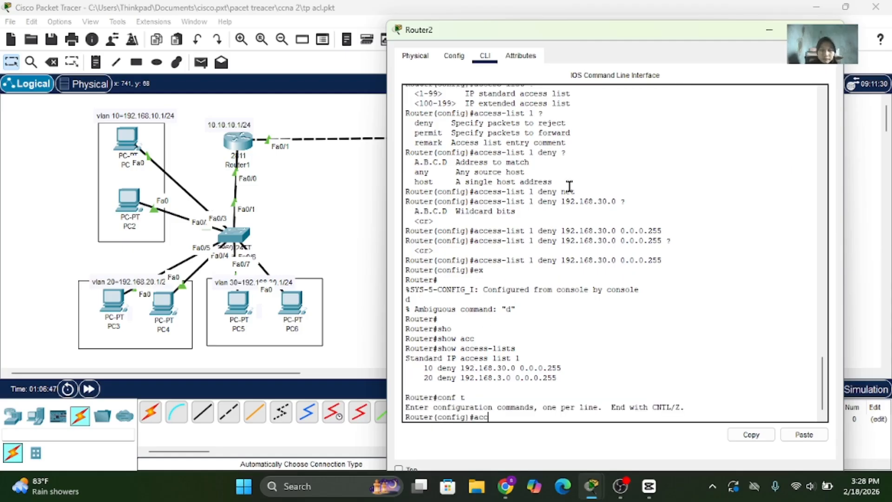
pyautogui.press('Tab')
pyautogui.write('1')
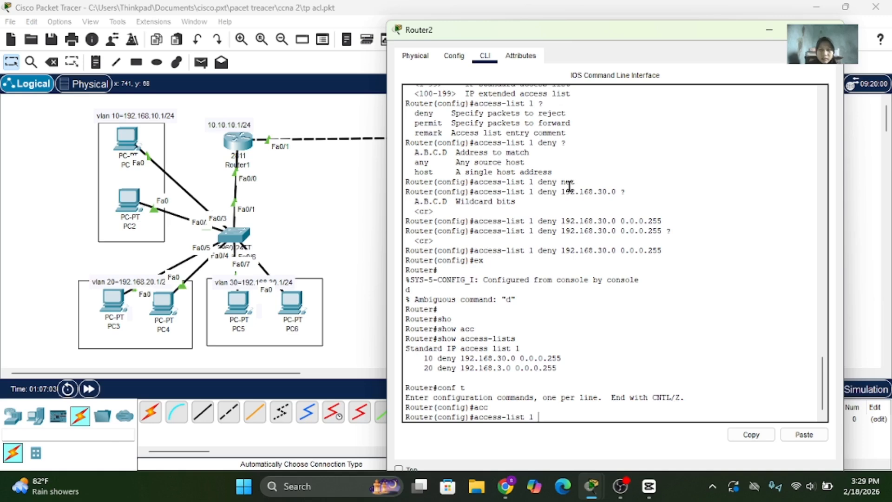
pyautogui.write(' permit ?')
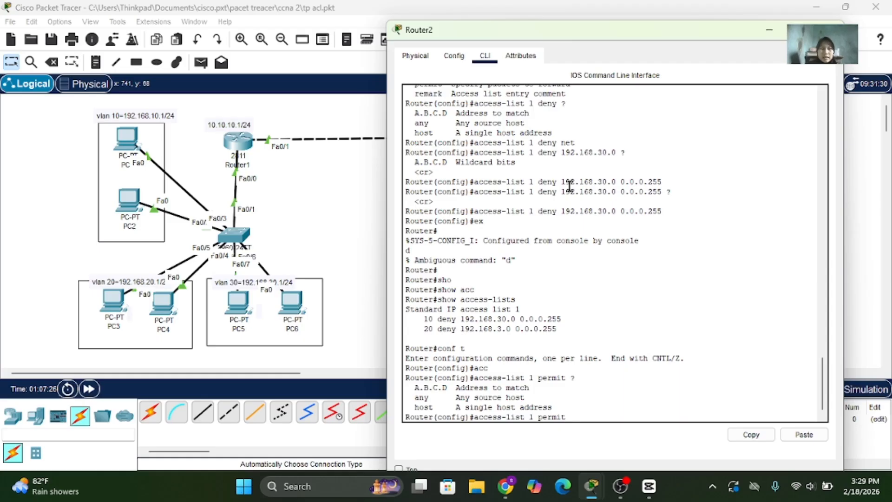
pyautogui.write('any')
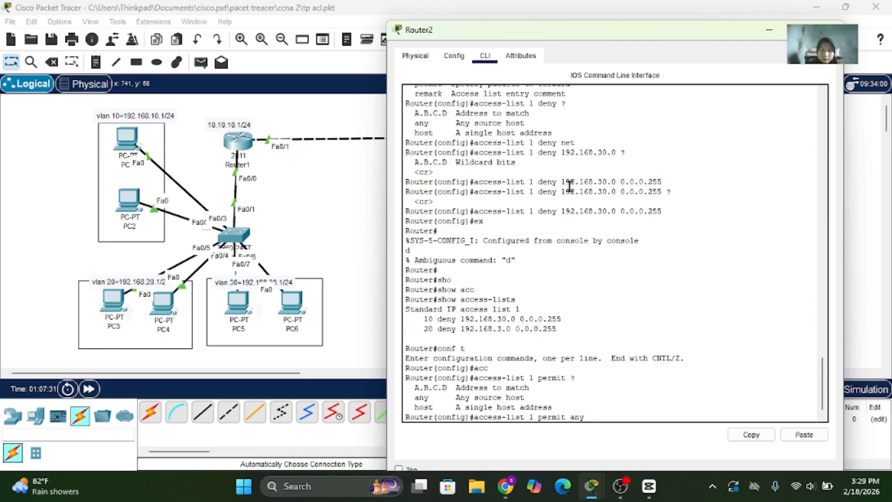
pyautogui.press('Return')
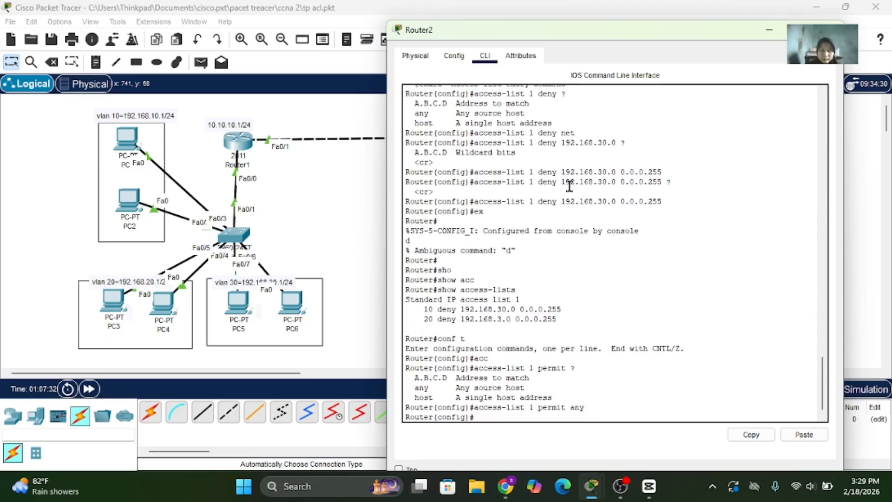
# - Try to display the access lists from configuration mode with the command do show acc-list
pyautogui.write('s')
pyautogui.press('BackSpace')
pyautogui.write('do show a')
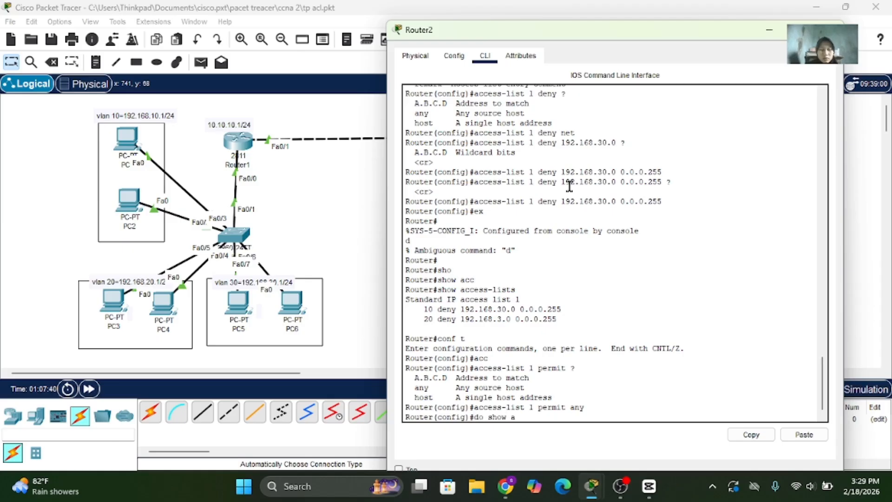
pyautogui.write('c')
pyautogui.press('Tab')
pyautogui.write('c')
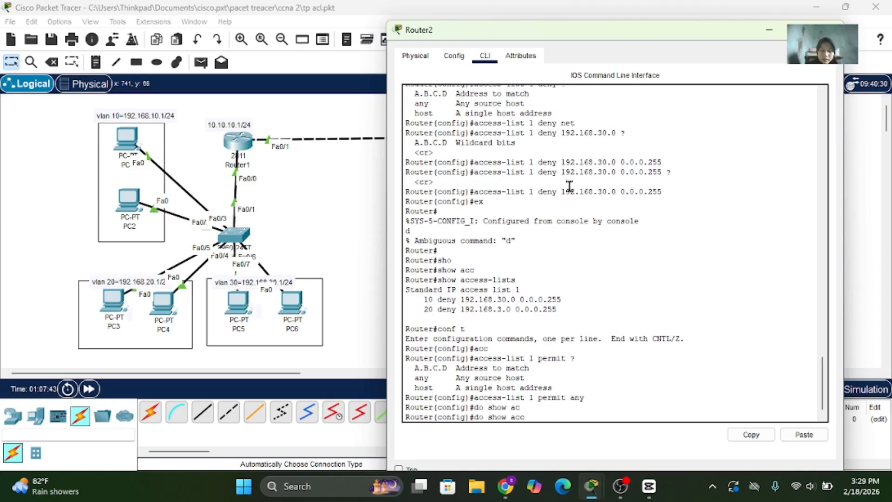
pyautogui.write('-1')
pyautogui.write('ist')
pyautogui.press('Return')
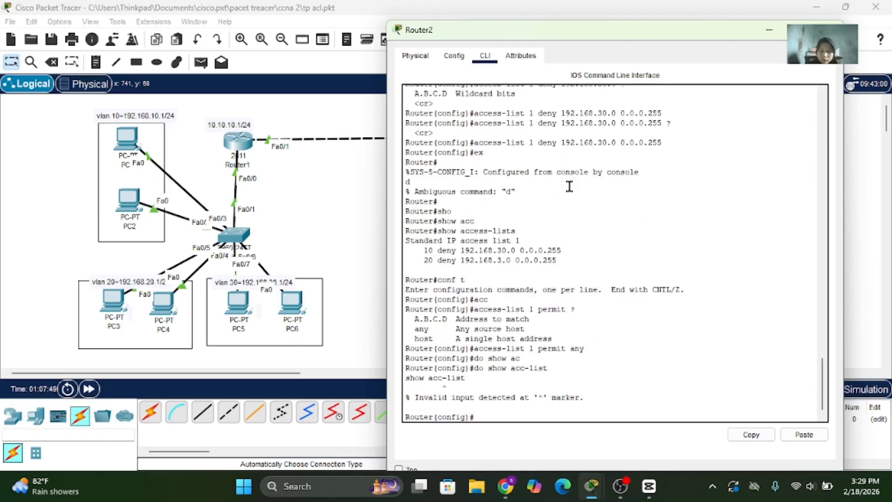
# - Correct the command to do show access-list, review the rules of list 1 and close Router2's window
pyautogui.press('Up')
pyautogui.press('BackSpace')
pyautogui.press('BackSpace')
pyautogui.press('BackSpace')
pyautogui.press('BackSpace')
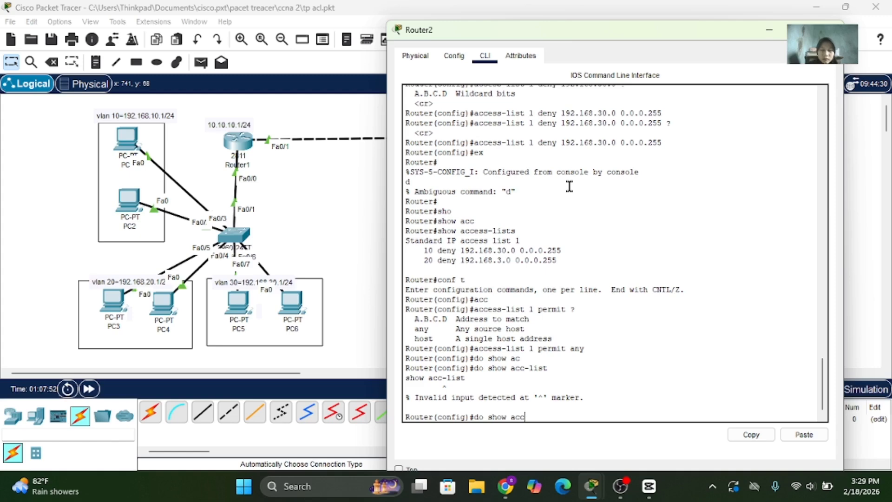
pyautogui.write('ess-list')
pyautogui.press('Return')
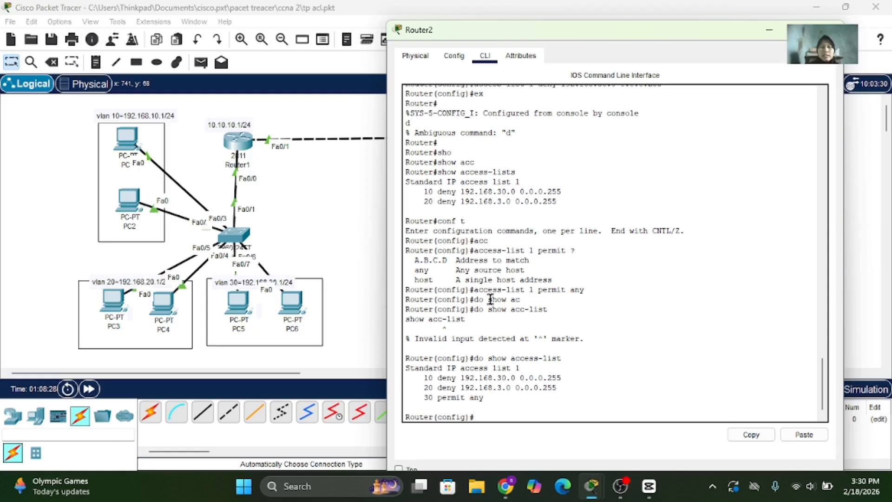
pyautogui.click(832, 29)
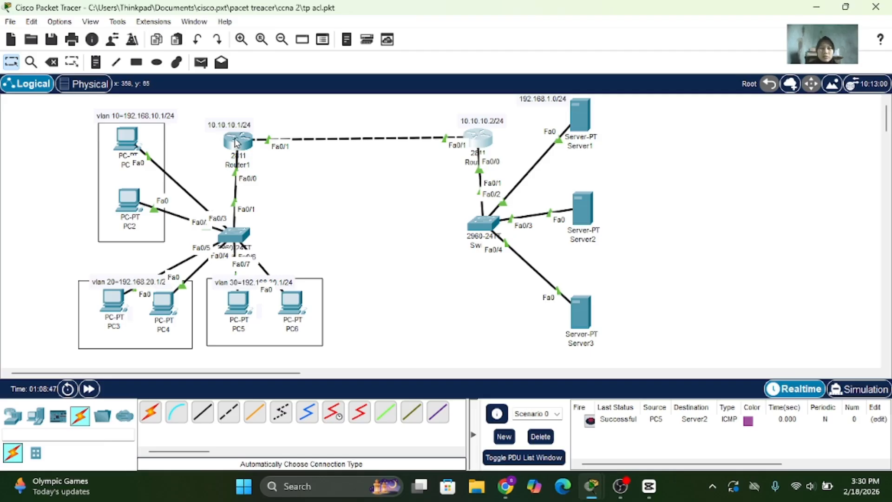
# - Apply access list 1 to outbound packets on Router2's fa0/0 interface and minimize the router's window
pyautogui.moveTo(236, 142)
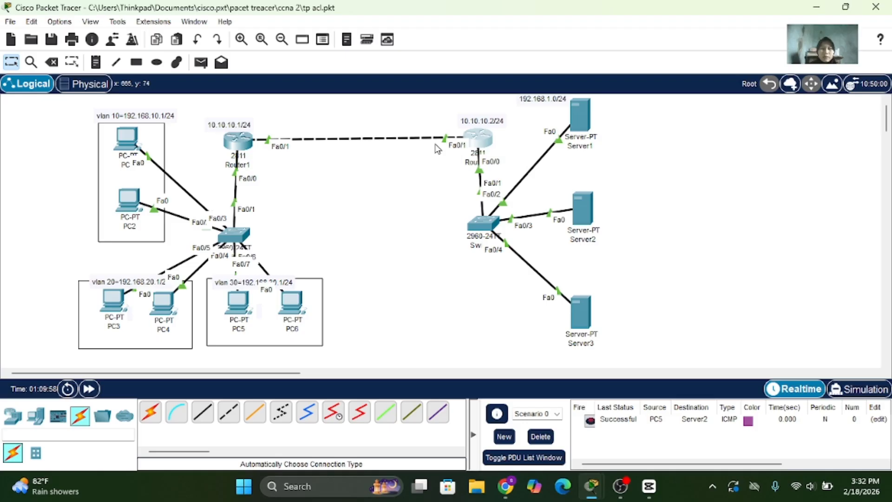
pyautogui.click(487, 141)
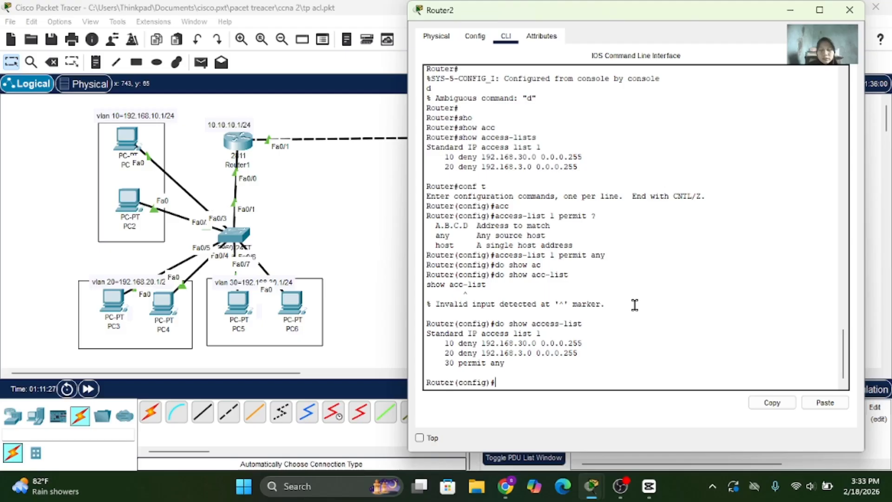
pyautogui.write('int fa0/0')
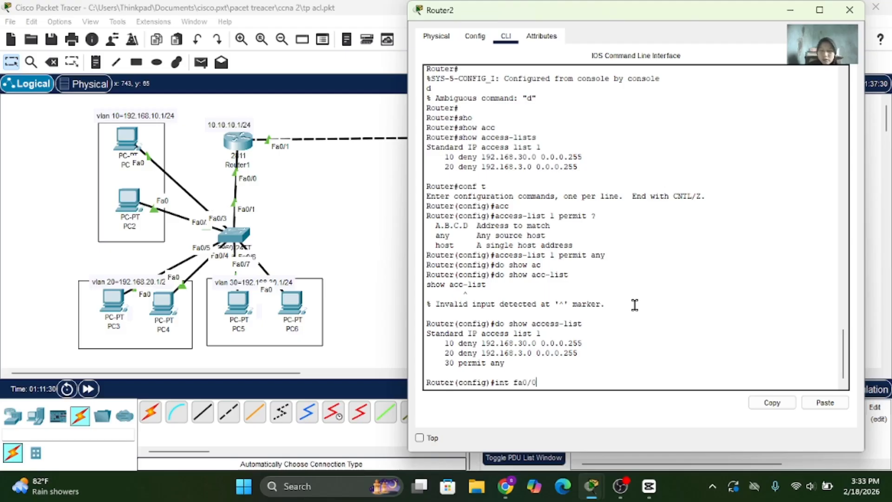
pyautogui.press('Return')
pyautogui.write('ip')
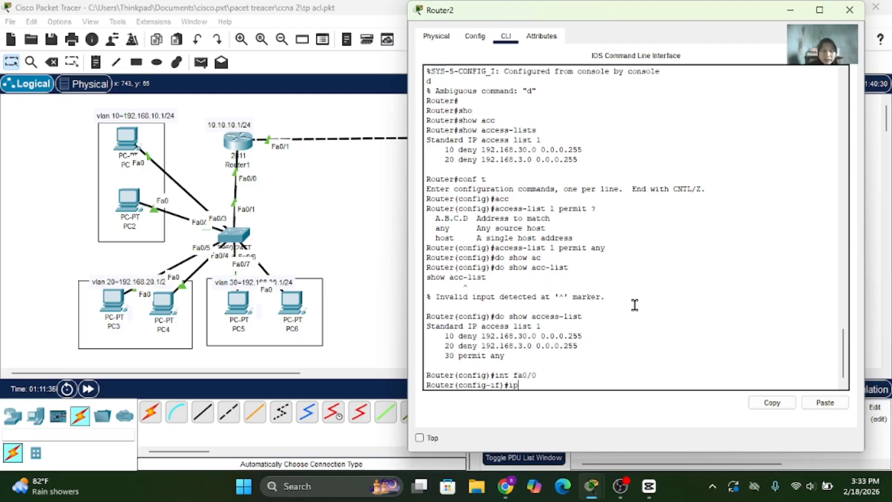
pyautogui.press('Tab')
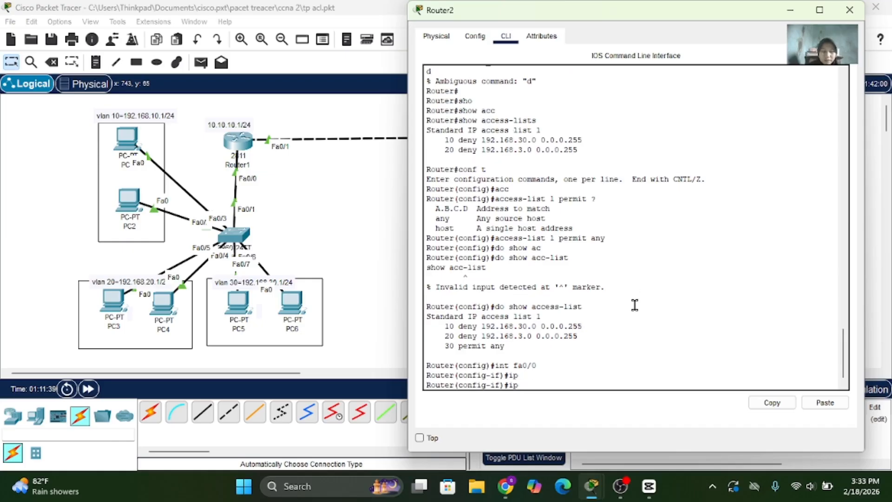
pyautogui.write('acc')
pyautogui.press('Tab')
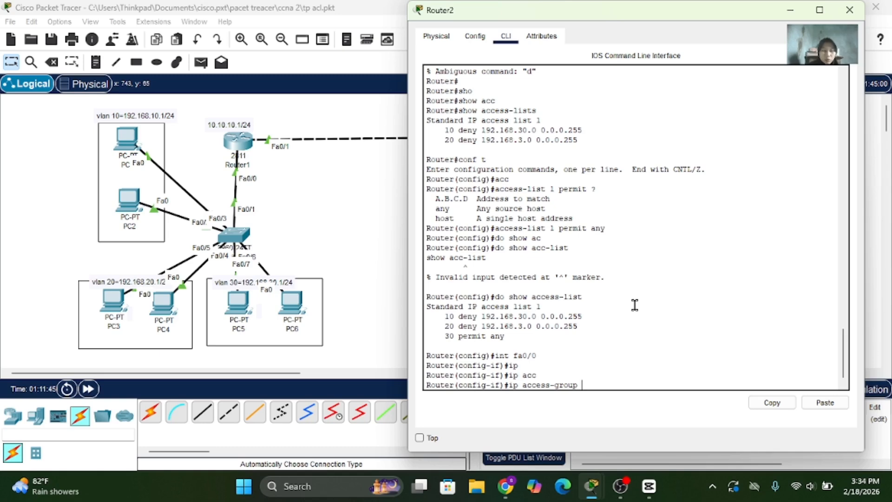
pyautogui.write('1 ?')
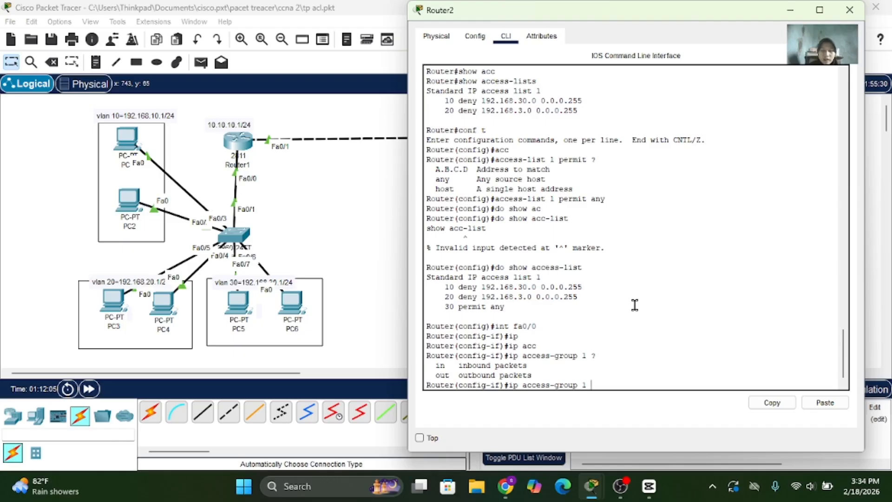
pyautogui.write('out')
pyautogui.press('Return')
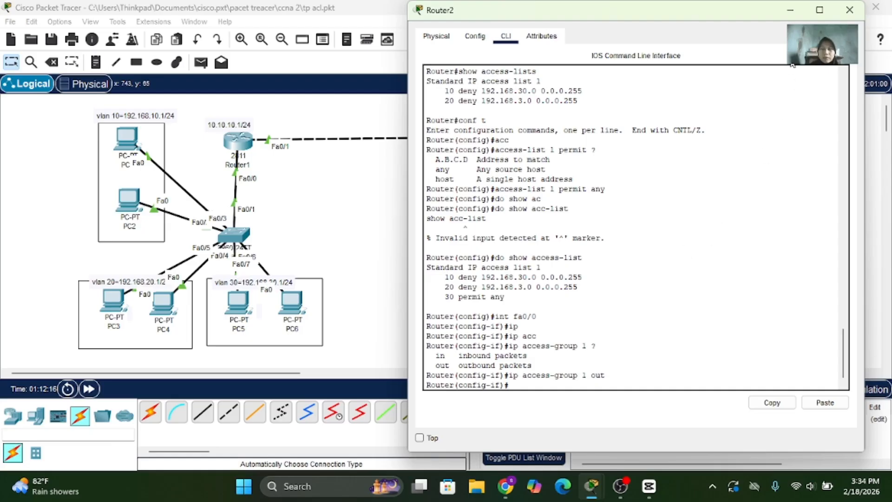
pyautogui.click(790, 11)
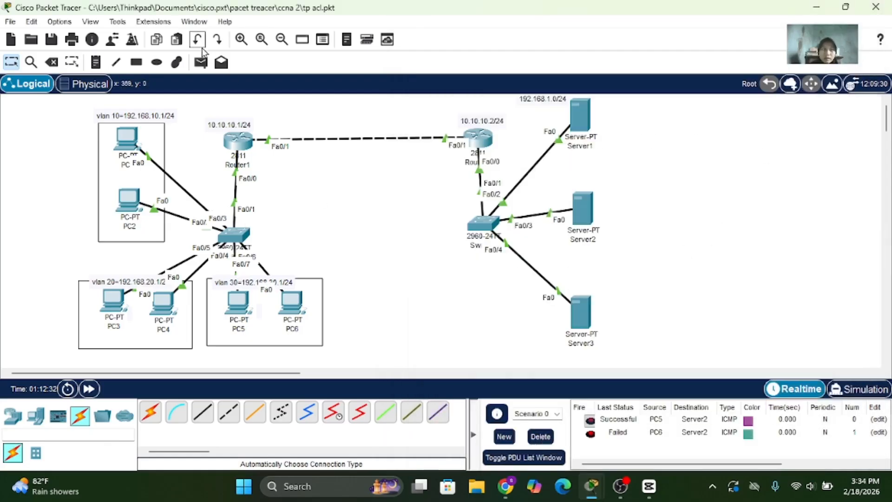
# - Test the filter with a simple PDU from PC6 to Server2, then clear the scenario's PDU results
pyautogui.click(201, 62)
pyautogui.click(291, 302)
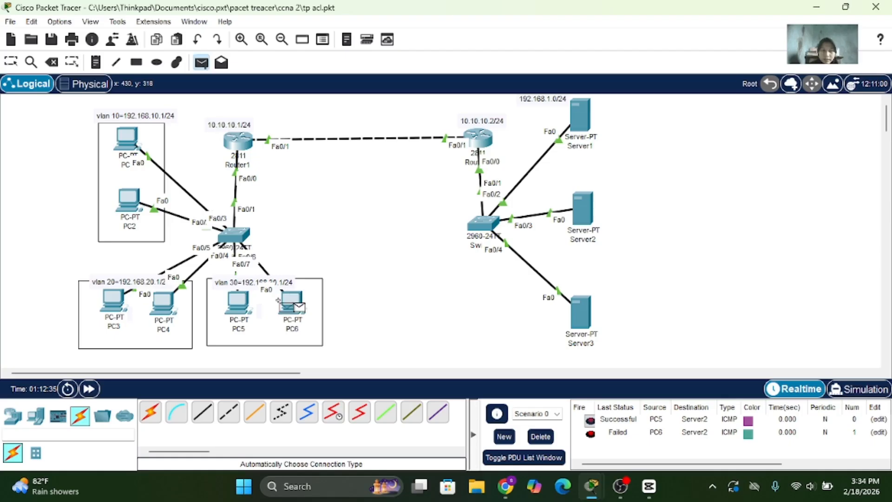
pyautogui.click(570, 211)
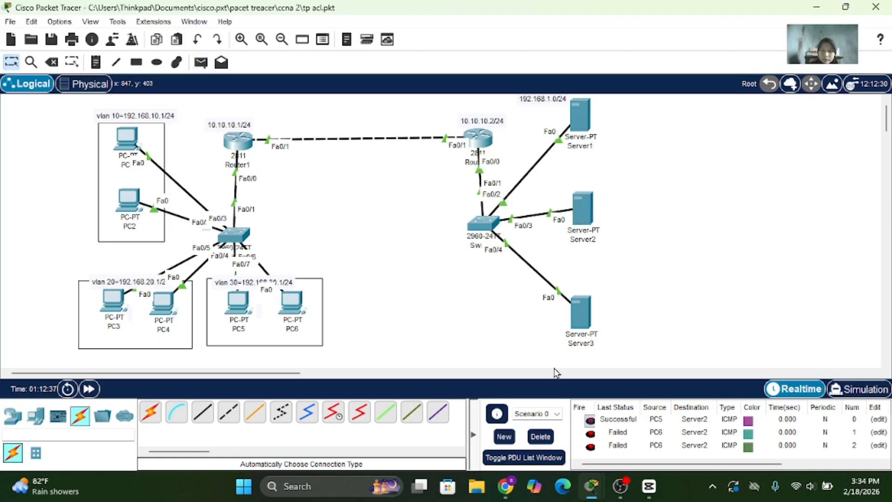
pyautogui.click(539, 437)
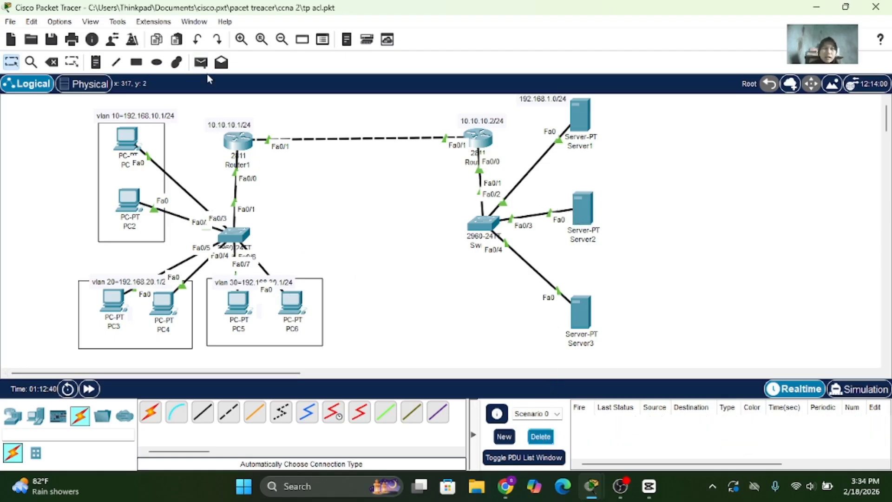
# - Send a simple PDU from PC3 in VLAN 20 to Server2 to test a permitted source
pyautogui.click(201, 63)
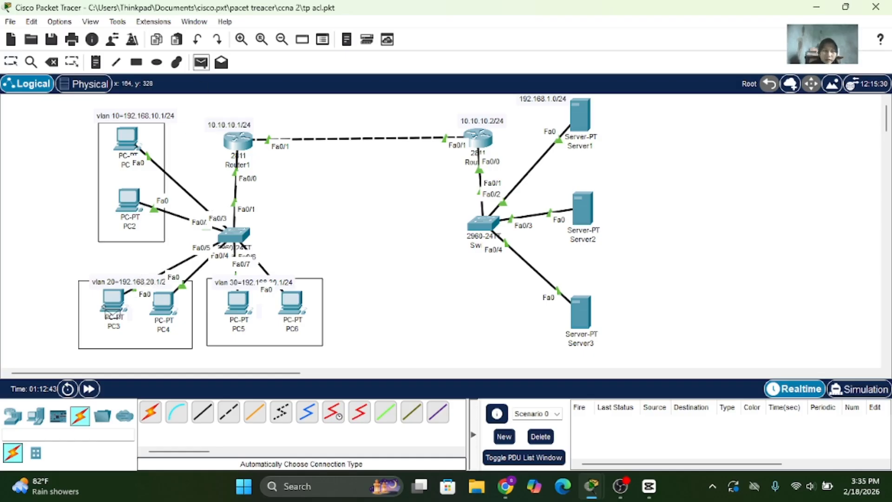
pyautogui.click(112, 301)
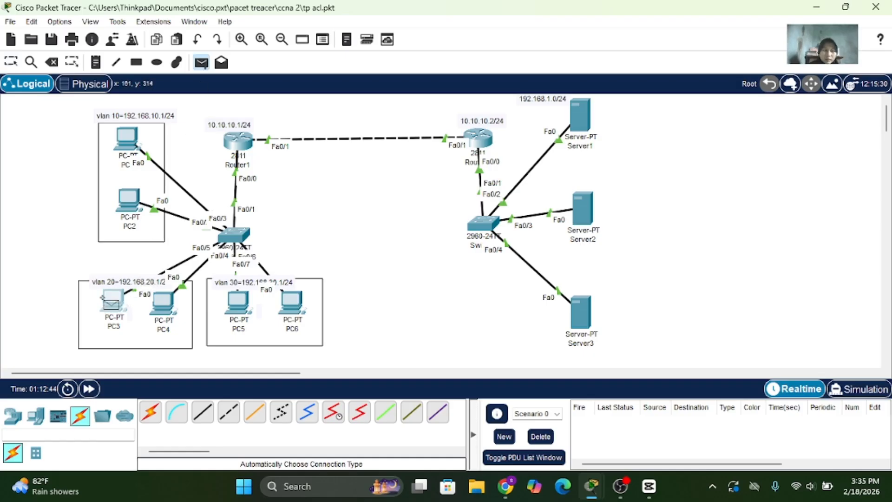
pyautogui.click(580, 212)
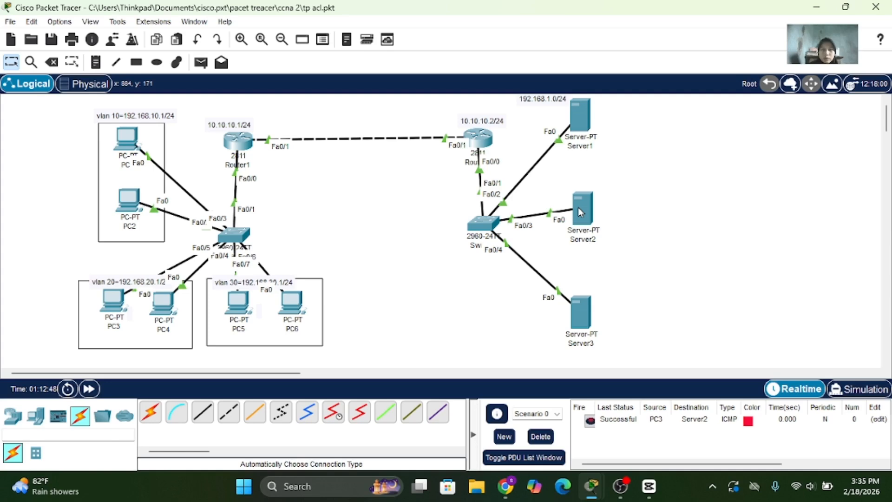
# - Exit interface configuration on Router2, display the access lists and examine the match counts of the 192.168.30.0 deny and permit any rules
pyautogui.click(477, 138)
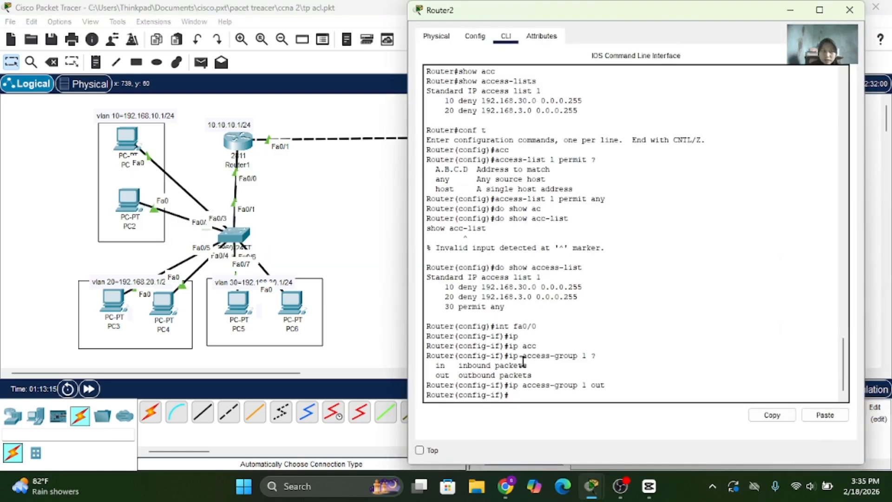
pyautogui.write('ex')
pyautogui.press('Return')
pyautogui.write('do show acc')
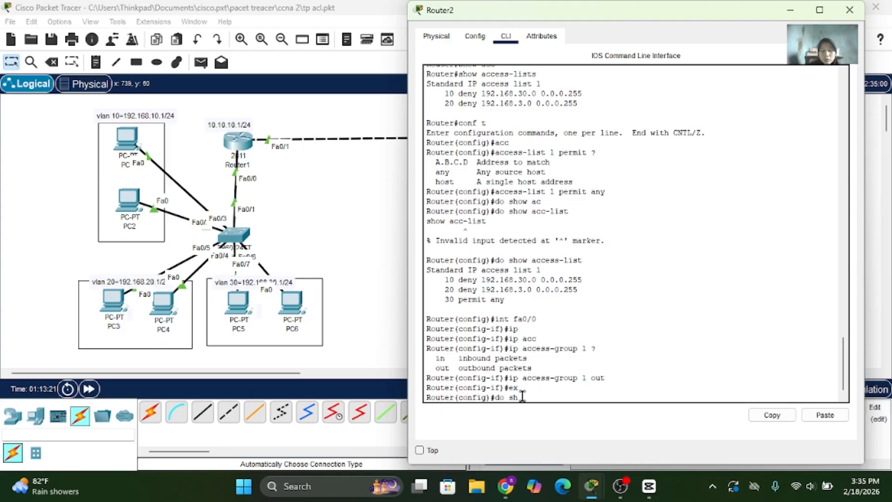
pyautogui.press('Tab')
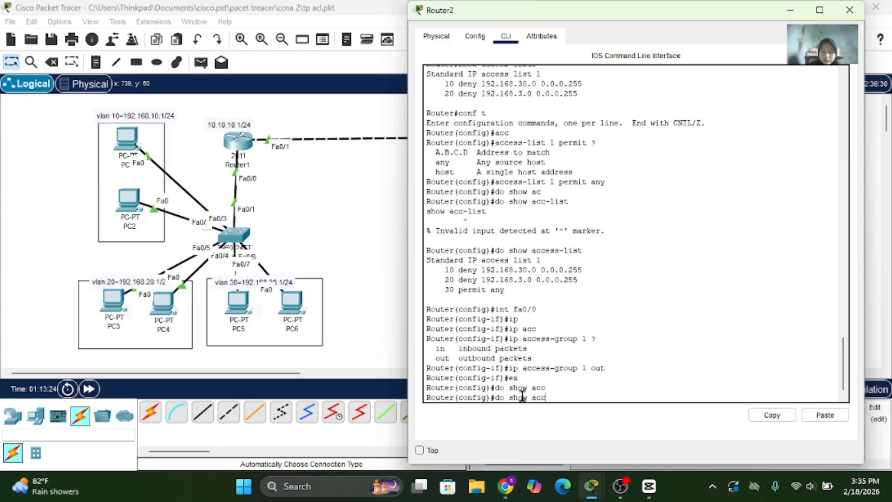
pyautogui.write('ess-list')
pyautogui.press('Return')
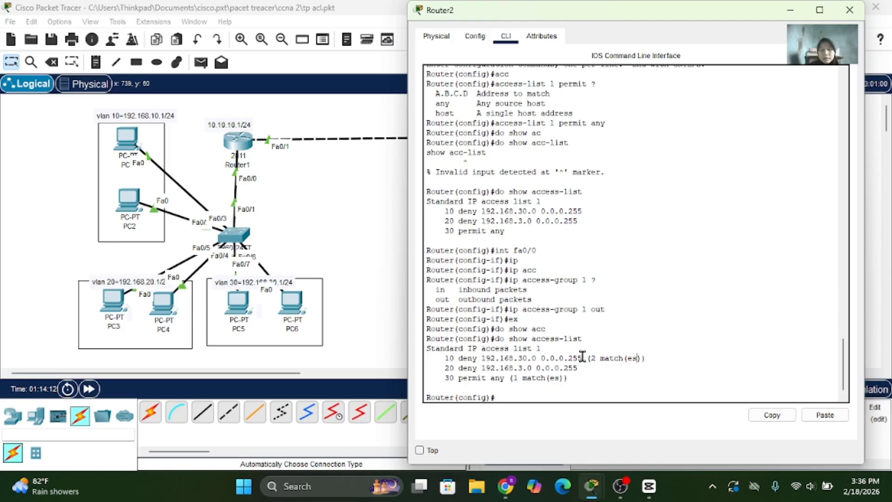
pyautogui.moveTo(582, 358); pyautogui.dragTo(615, 358)
pyautogui.moveTo(445, 359); pyautogui.dragTo(631, 356)
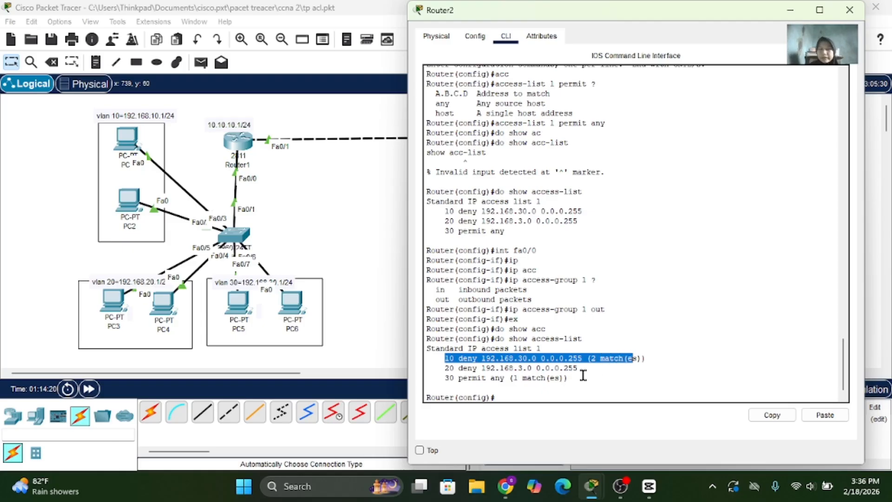
pyautogui.moveTo(566, 378); pyautogui.dragTo(445, 378)
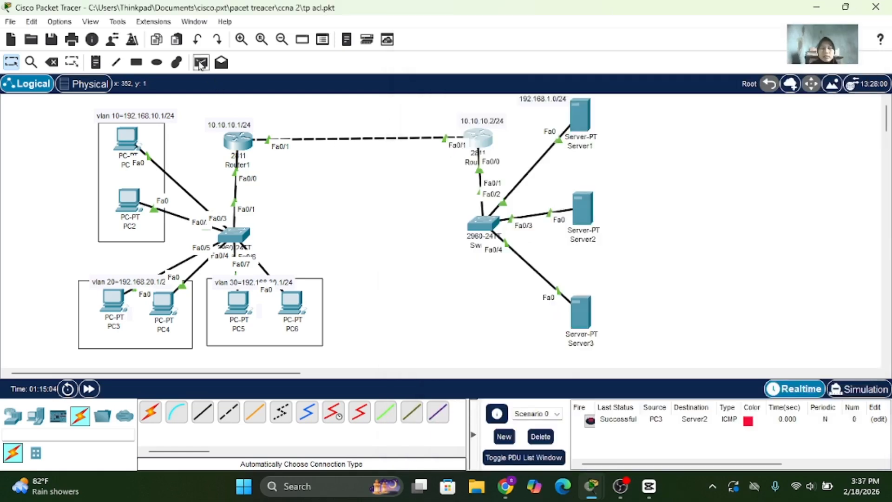
# - Test VLAN 30 access with simple PDUs from PC6 to Server1 and from PC5 to Server3
pyautogui.click(200, 63)
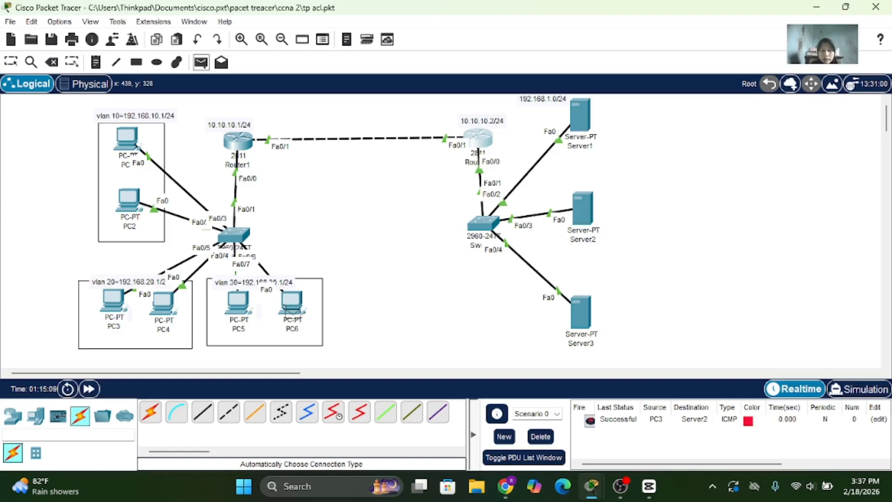
pyautogui.click(280, 296)
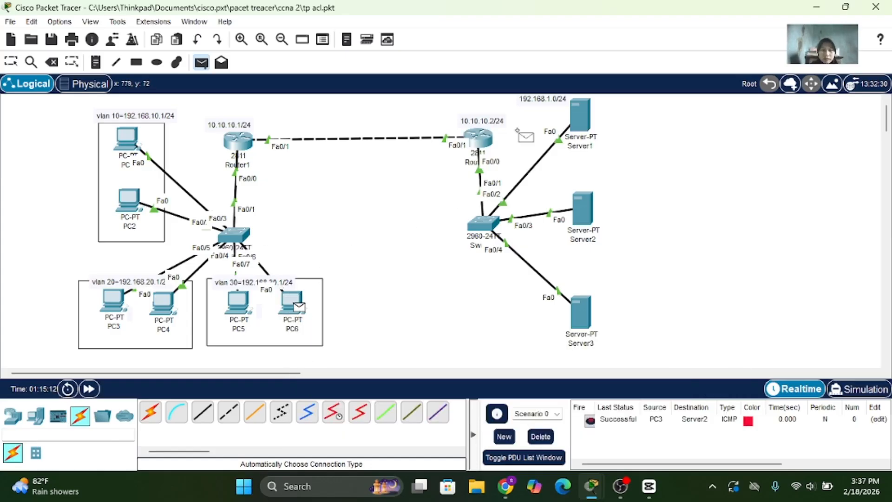
pyautogui.click(576, 111)
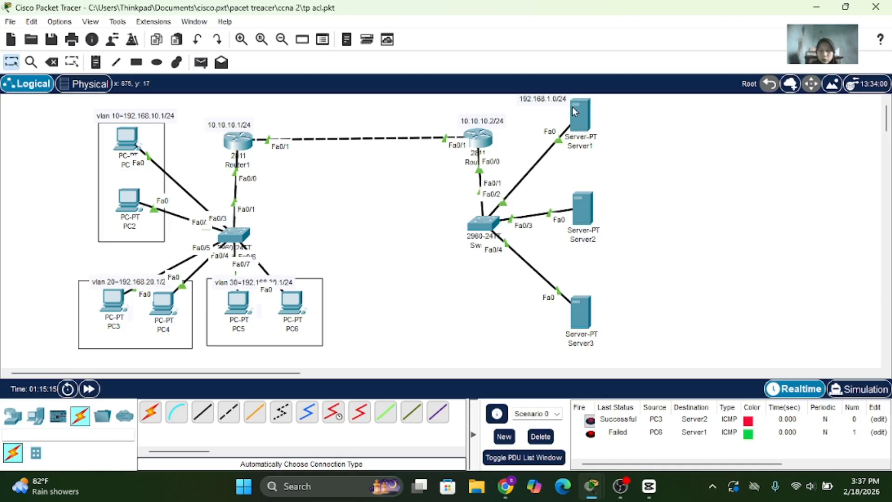
pyautogui.click(201, 62)
pyautogui.click(228, 302)
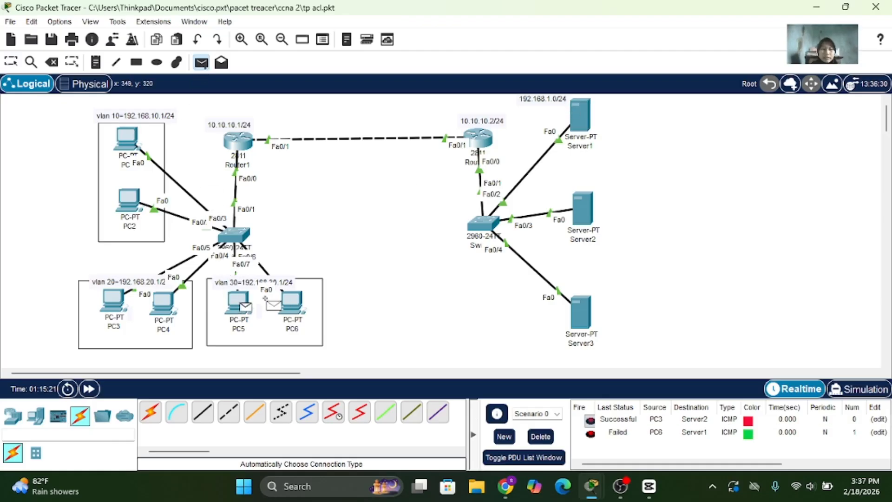
pyautogui.click(575, 310)
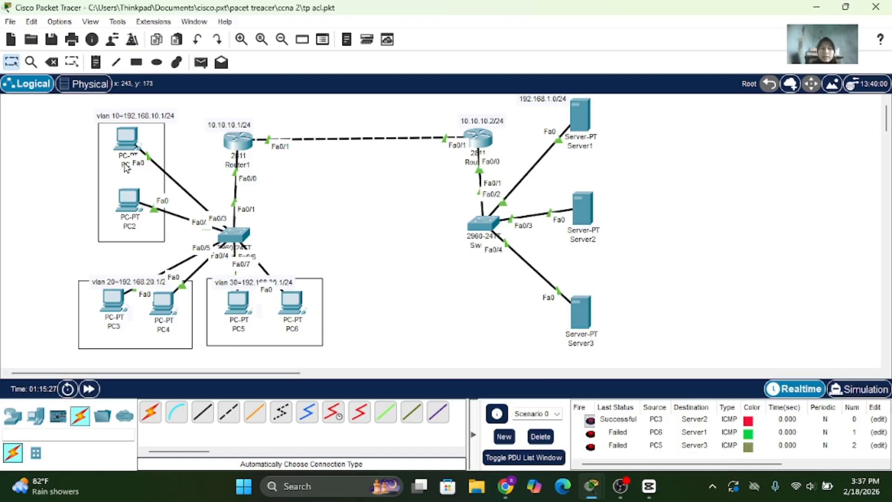
# - Test VLAN 10 access with a simple PDU from PC1 to Server3, then clear the scenario's PDU results
pyautogui.click(200, 62)
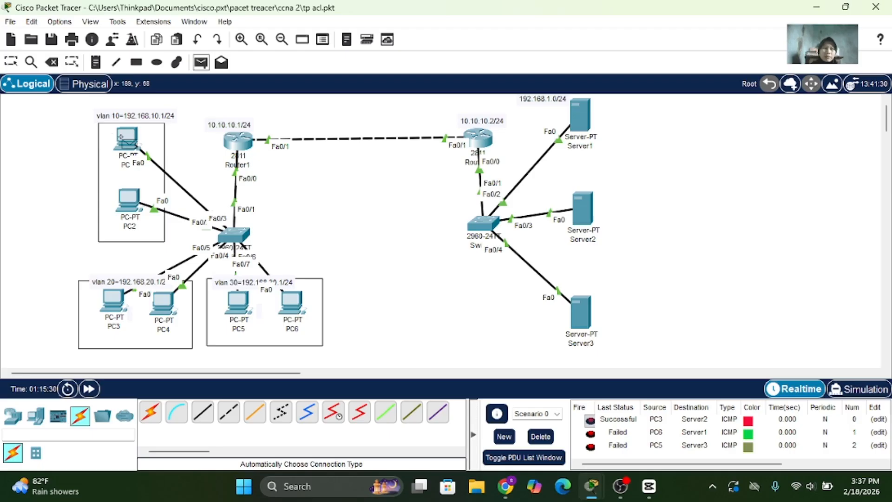
pyautogui.click(126, 139)
pyautogui.click(581, 312)
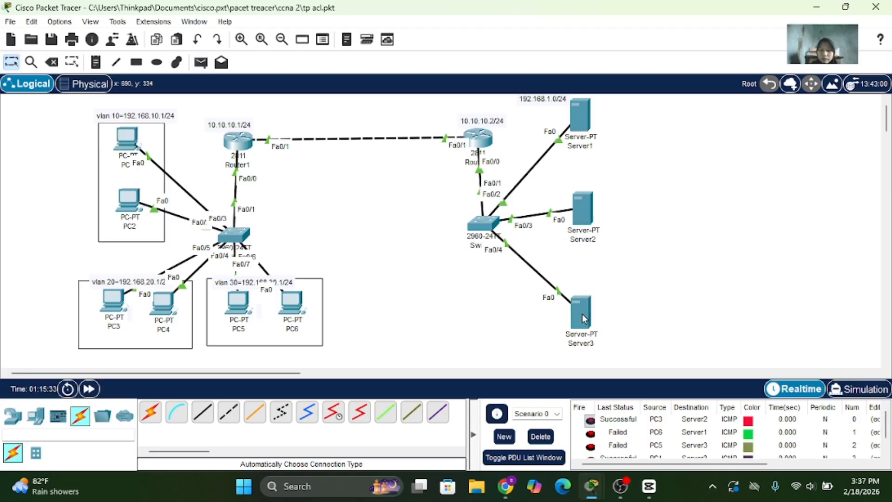
pyautogui.click(541, 437)
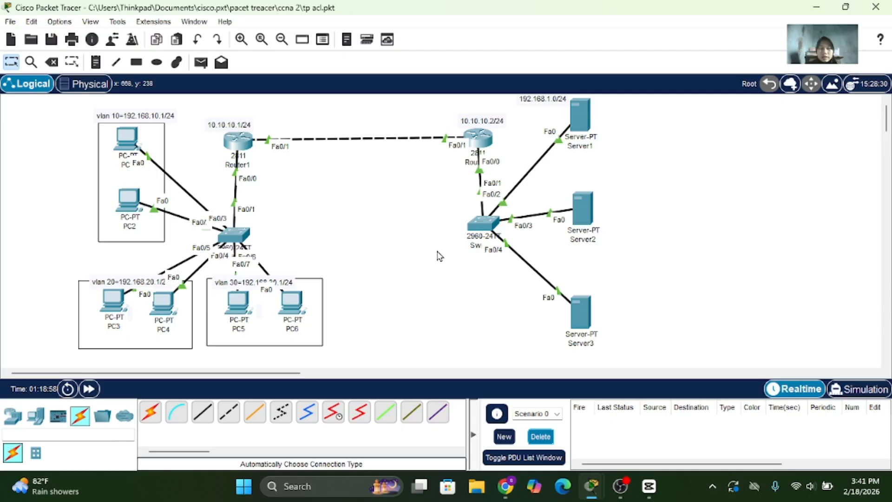
# - Remove the outbound access group 1 from Router2's fa0/0 interface
pyautogui.click(482, 147)
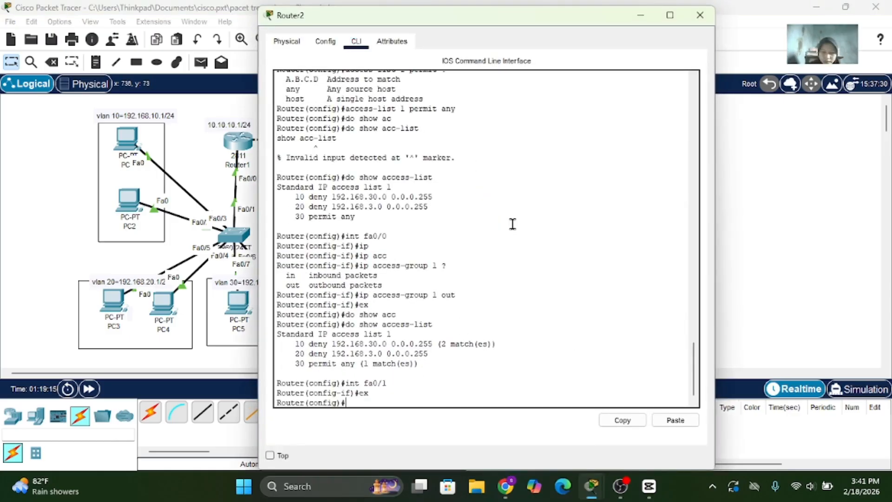
pyautogui.write('int fa0/0')
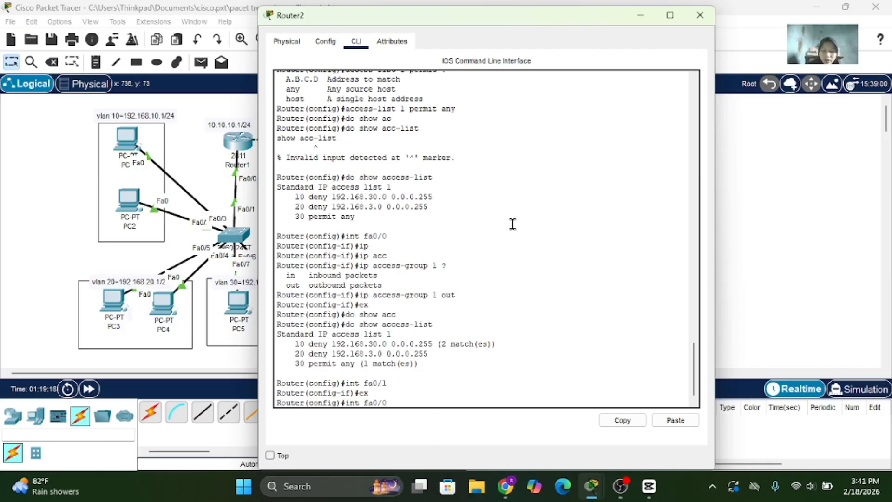
pyautogui.press('Return')
pyautogui.write('no ip')
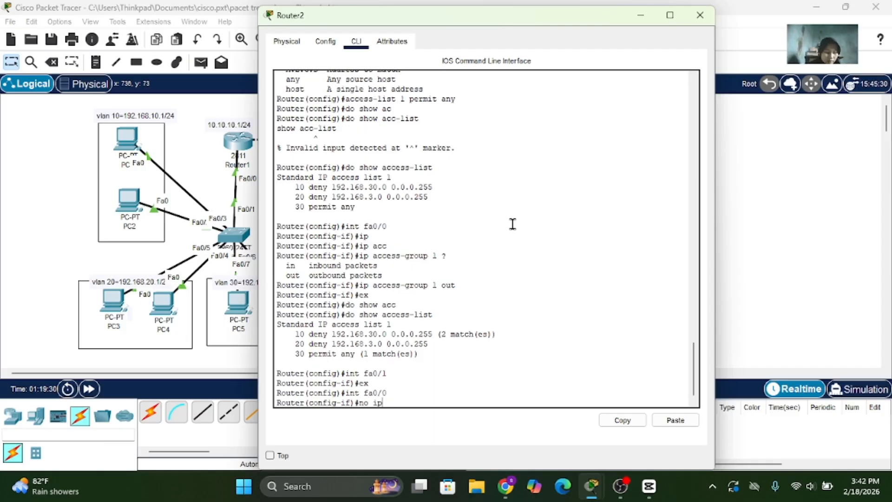
pyautogui.write(' acc')
pyautogui.press('Tab')
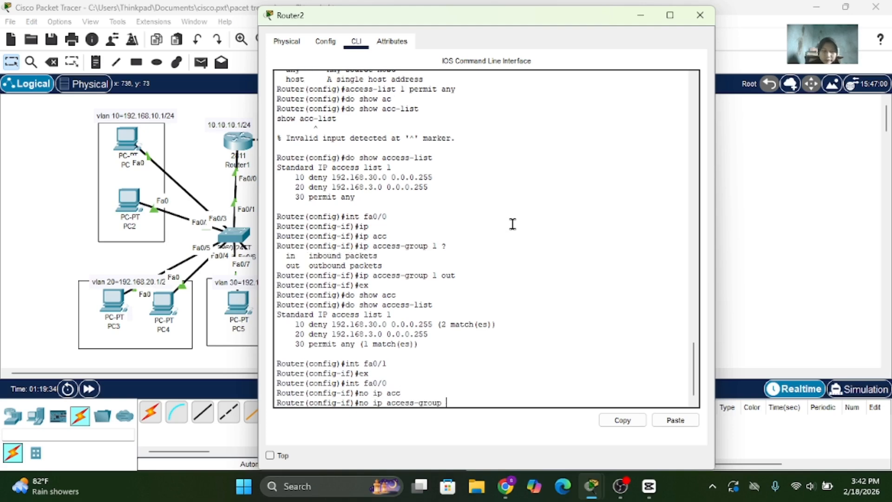
pyautogui.write('1 out')
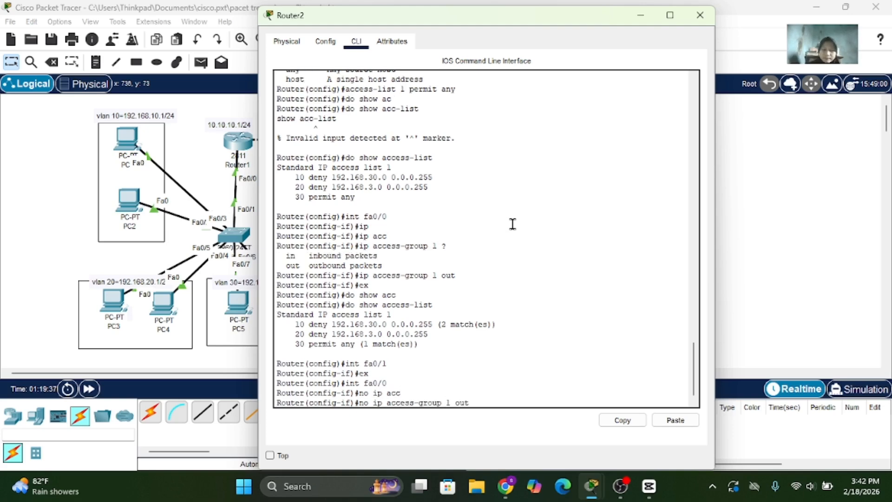
pyautogui.press('Return')
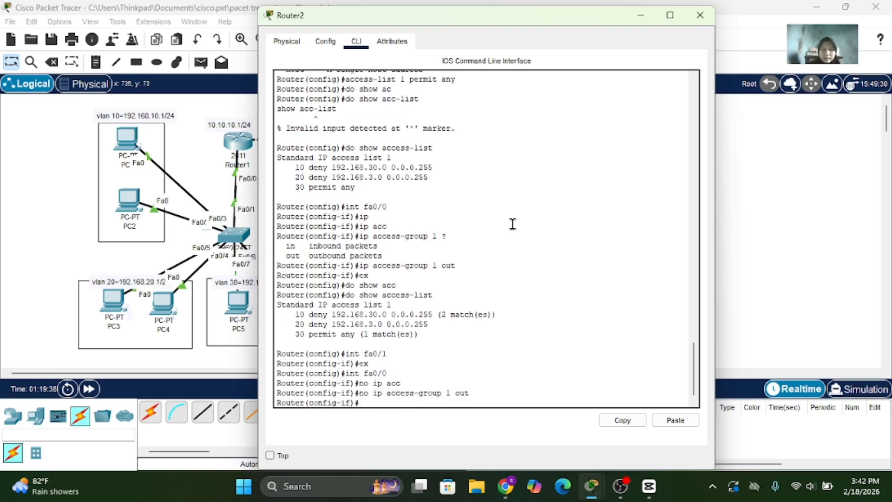
# - Close the Router2 window and test VLAN 30 access with simple PDUs from PC6 to Server1 and from PC5 to Server3
pyautogui.click(698, 16)
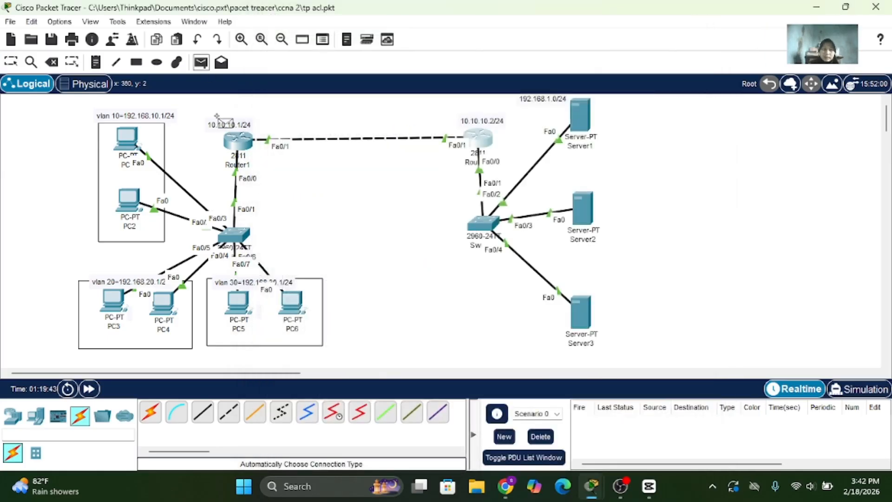
pyautogui.click(285, 296)
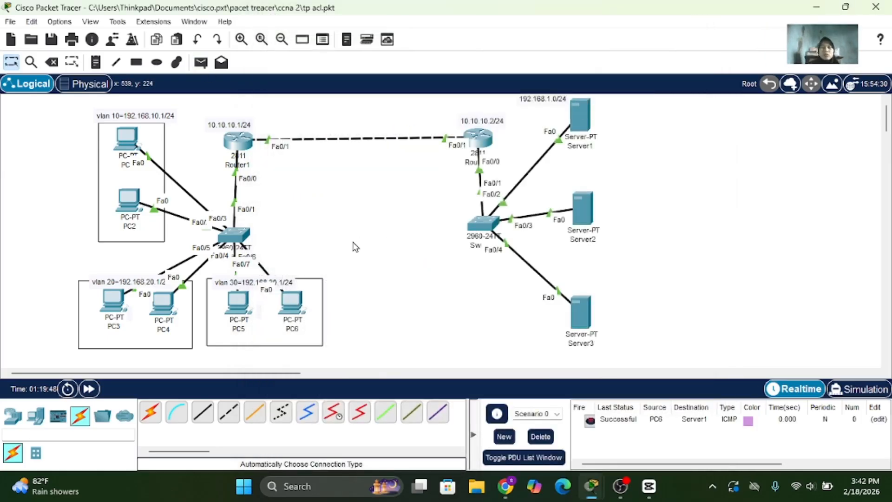
pyautogui.click(201, 62)
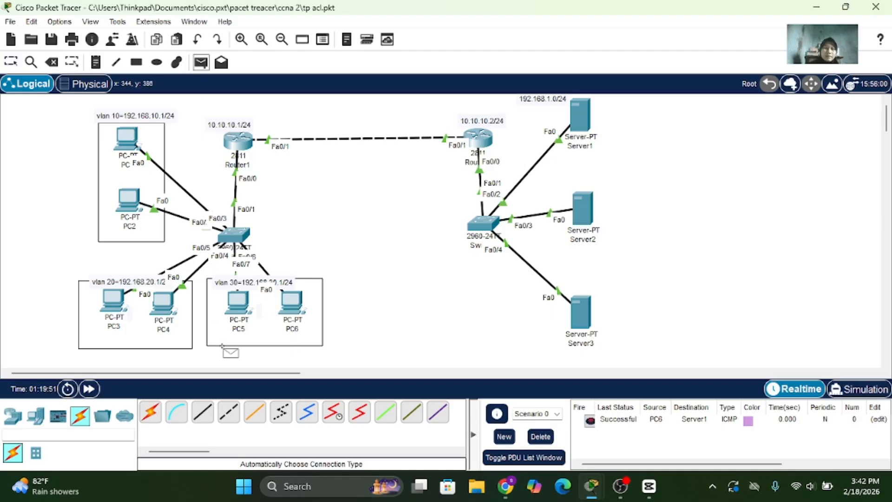
pyautogui.click(237, 303)
pyautogui.click(575, 316)
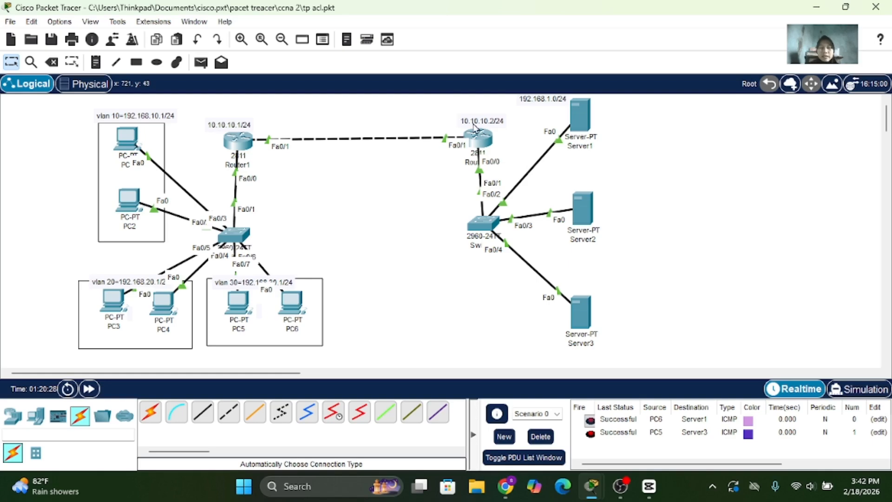
# - Apply access group 1 inbound on Router2's fa0/1 interface and close the router window
pyautogui.click(477, 138)
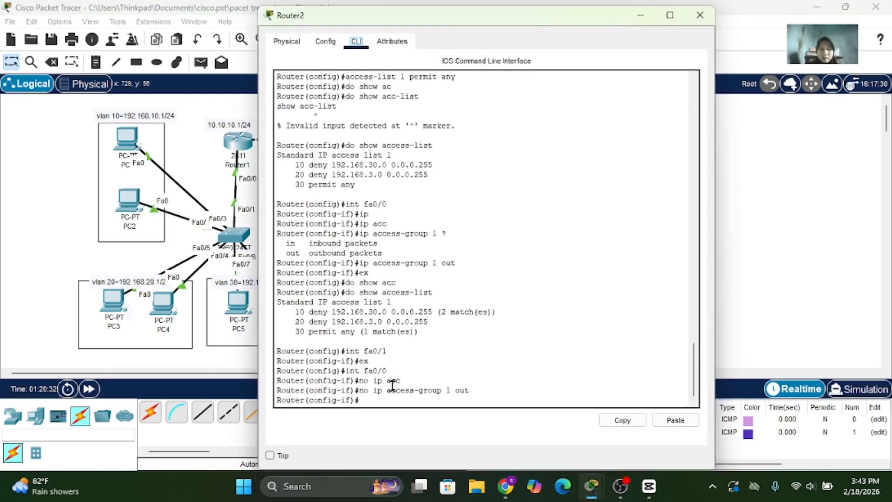
pyautogui.write('ex')
pyautogui.press('Return')
pyautogui.write('int fa0/1')
pyautogui.press('Return')
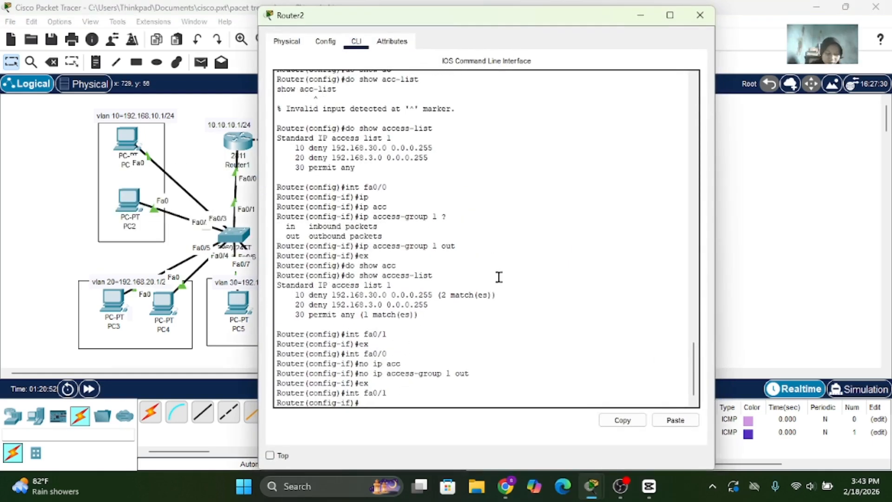
pyautogui.write('ip acc')
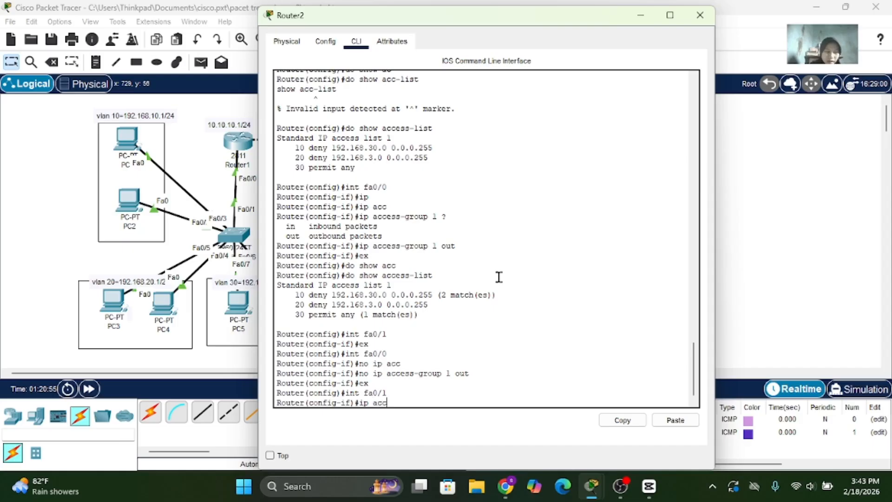
pyautogui.press('Tab')
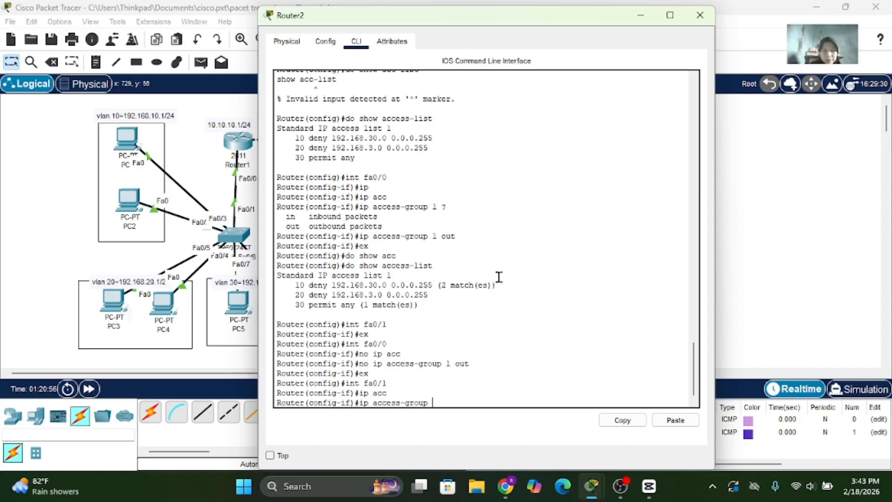
pyautogui.write('1 in')
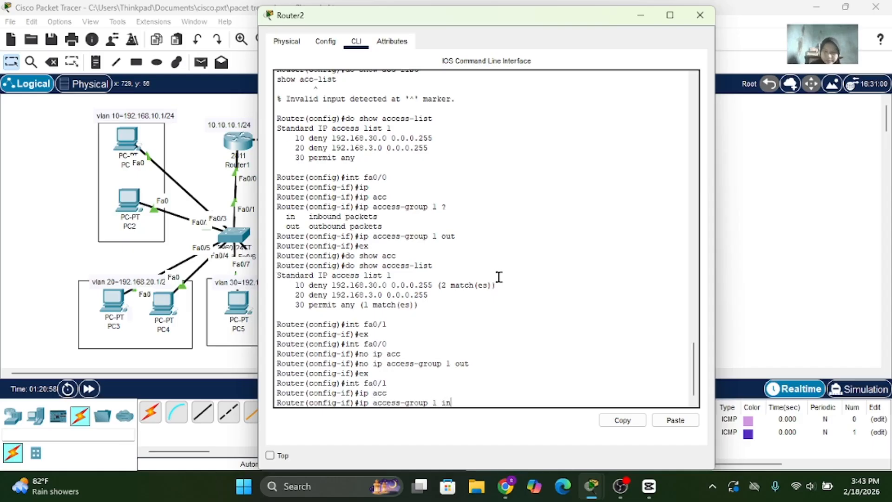
pyautogui.press('Return')
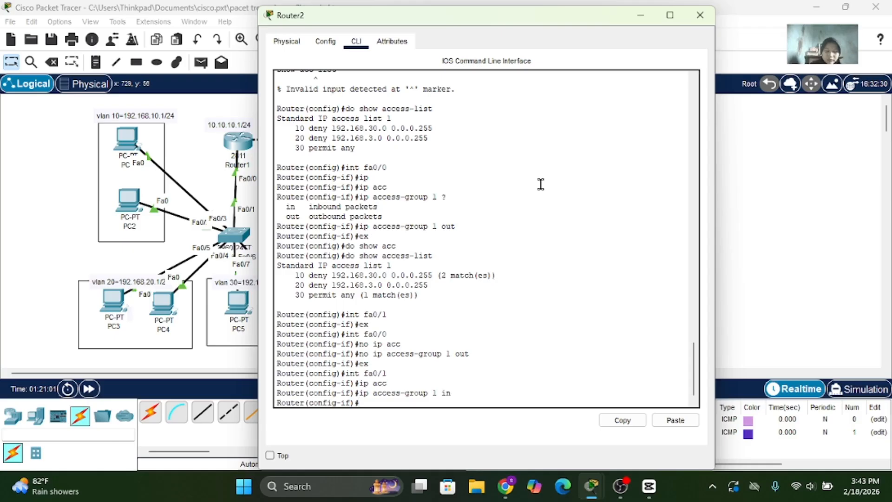
pyautogui.click(700, 15)
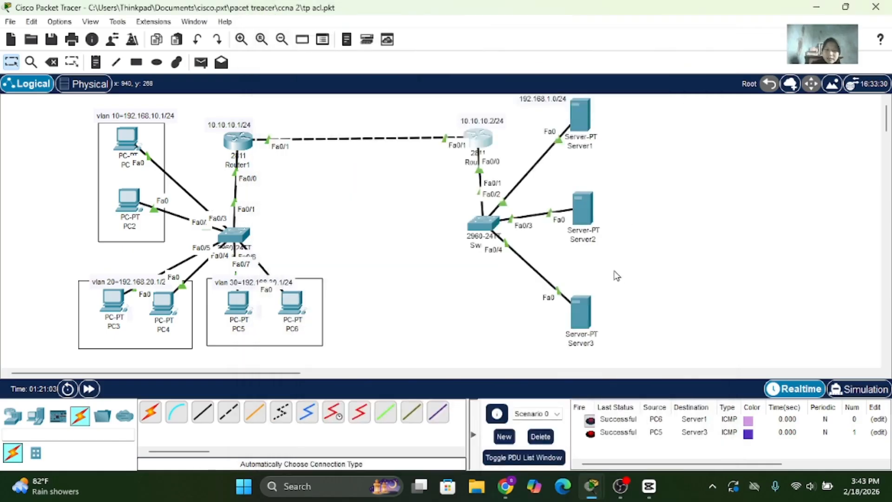
# - Clear the scenario's PDU results and retest VLAN 30 access with a simple PDU from PC5 to Server3
pyautogui.click(541, 436)
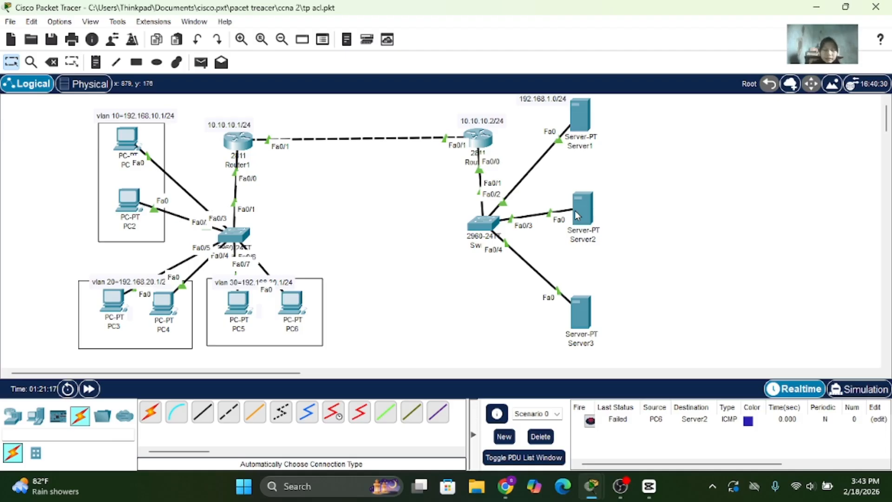
pyautogui.click(540, 435)
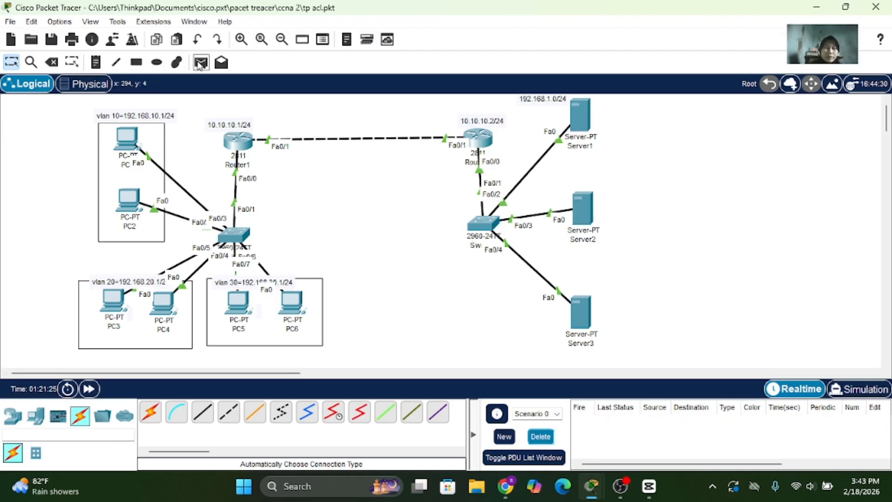
pyautogui.click(200, 62)
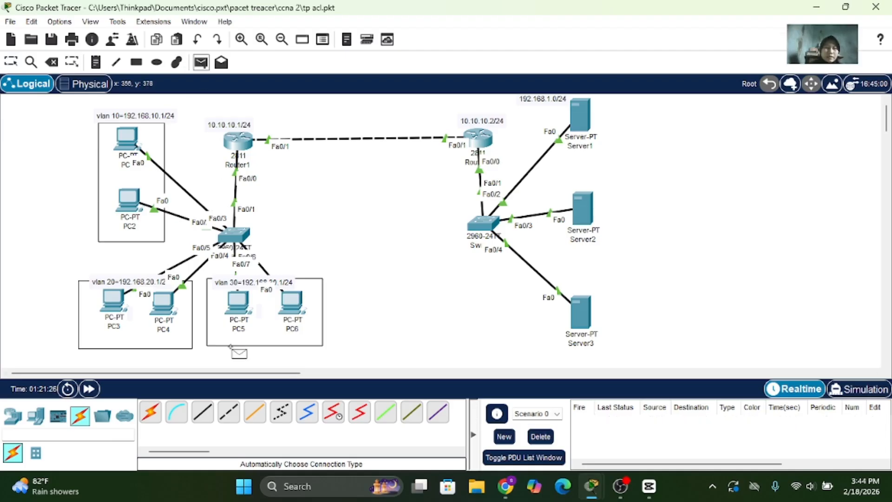
pyautogui.click(245, 301)
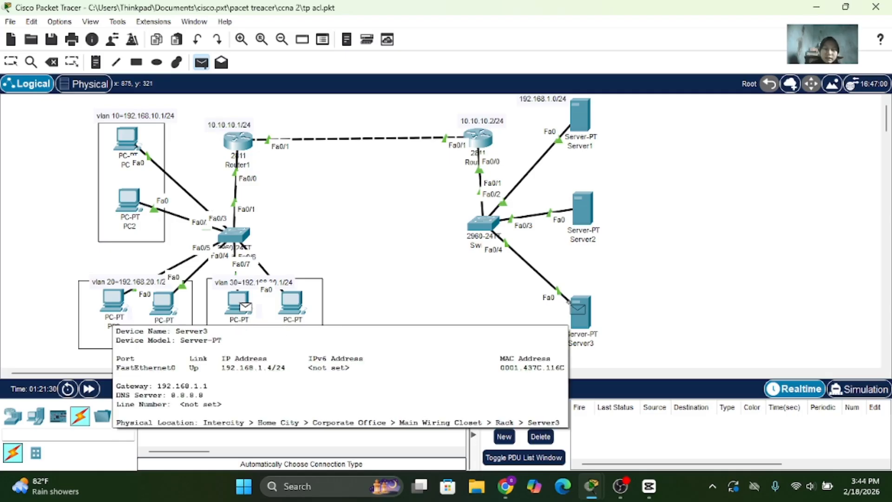
pyautogui.click(573, 305)
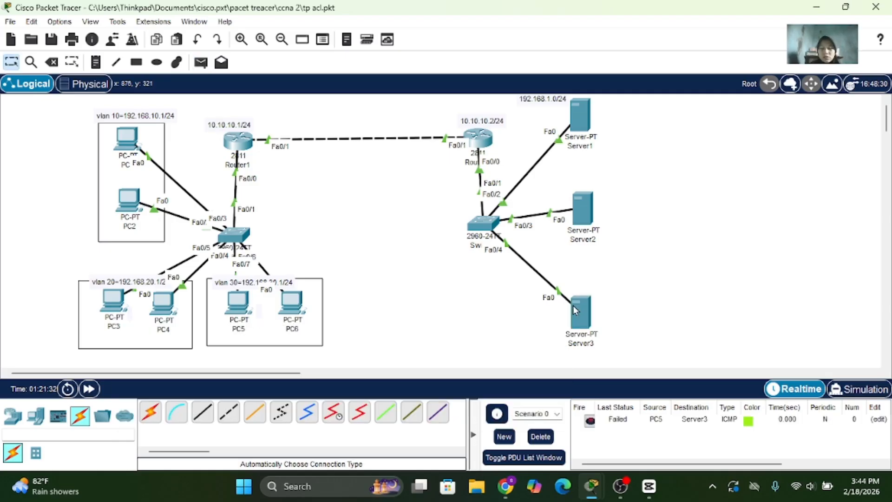
# - Test VLAN 20 and VLAN 10 access with simple PDUs from PC4 to Server2 and from PC2 to Server1
pyautogui.click(200, 62)
pyautogui.click(162, 299)
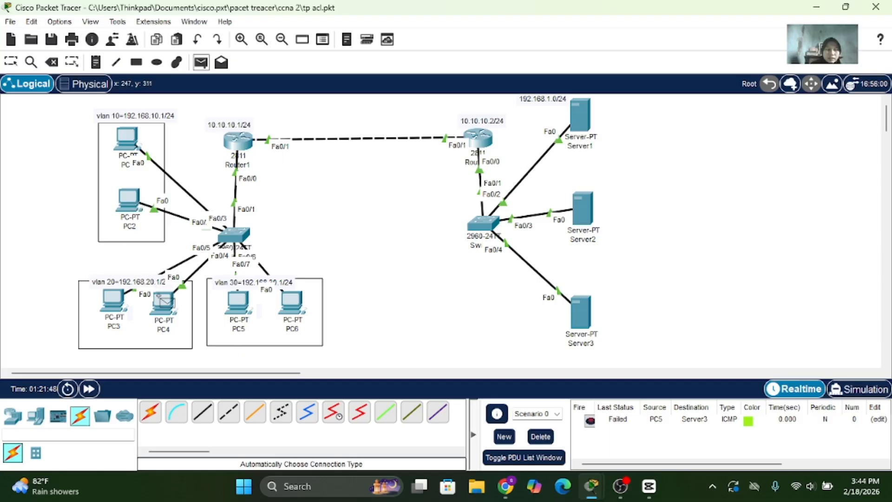
pyautogui.click(583, 207)
pyautogui.click(201, 62)
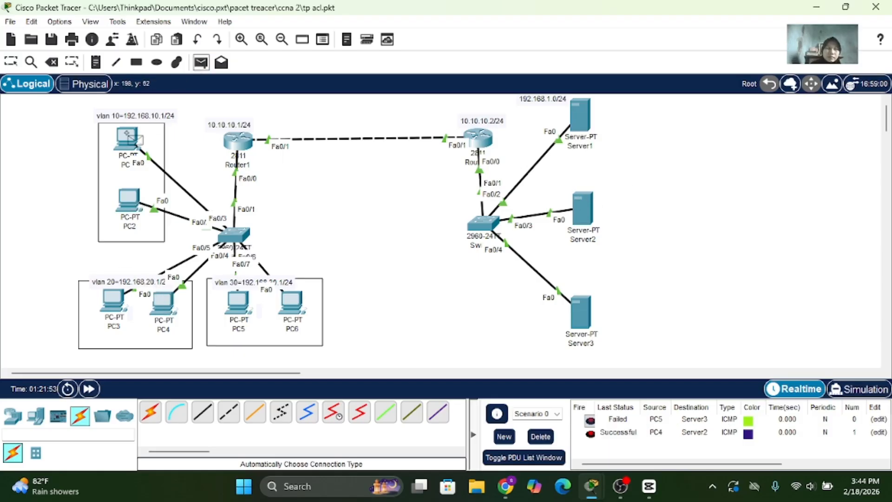
pyautogui.click(129, 198)
pyautogui.click(576, 110)
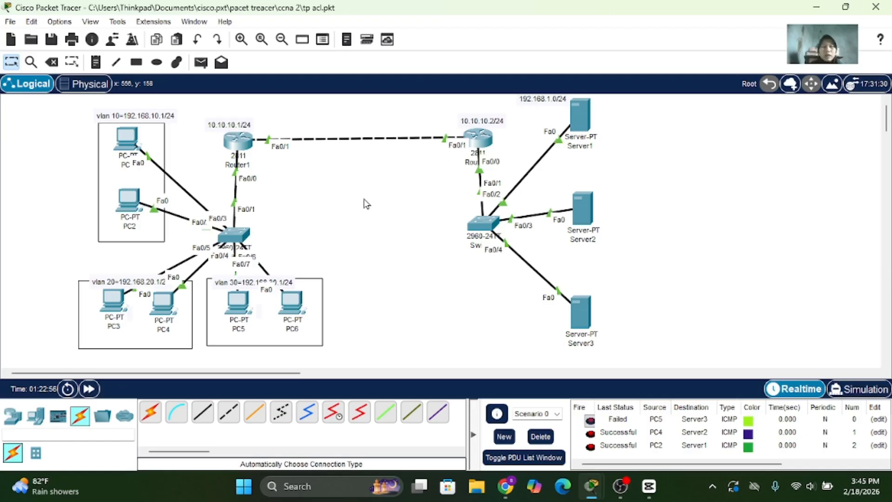
pyautogui.moveTo(364, 200); pyautogui.dragTo(644, 164)
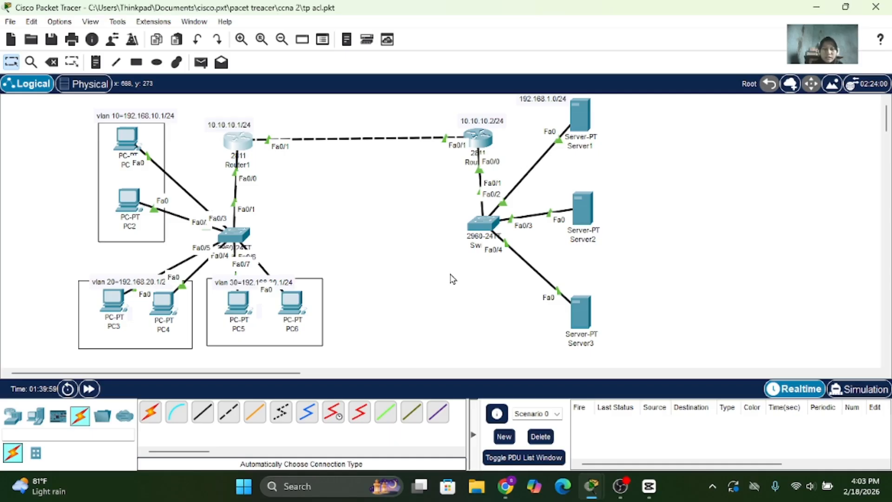
# - Open Router1's command line and enter global configuration mode
pyautogui.click(239, 142)
pyautogui.click(328, 405)
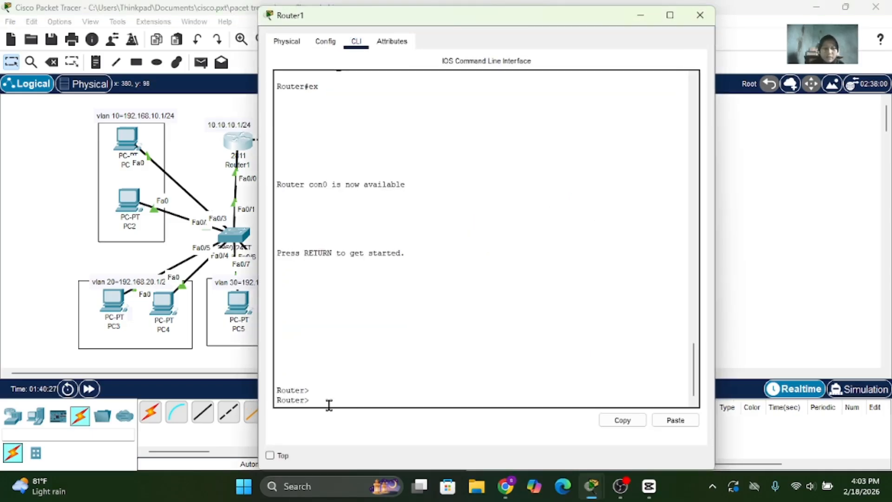
pyautogui.write('en')
pyautogui.press('Return')
pyautogui.write('conf')
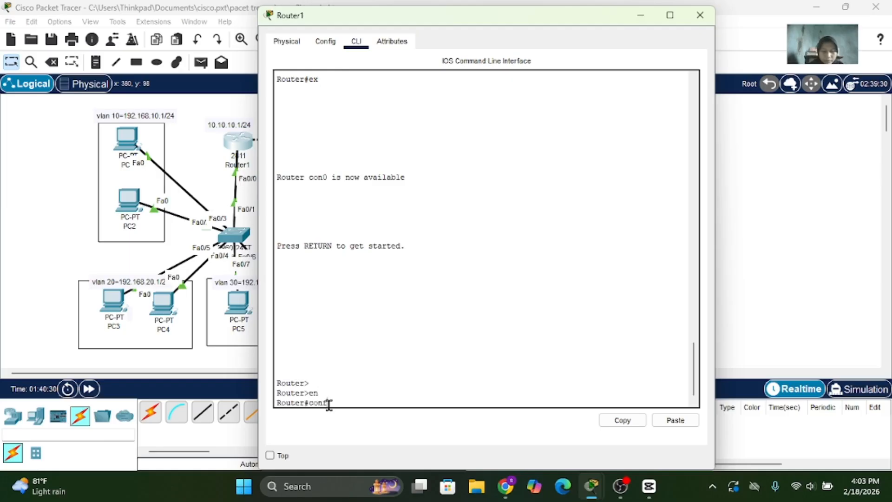
pyautogui.write(' t')
pyautogui.press('Return')
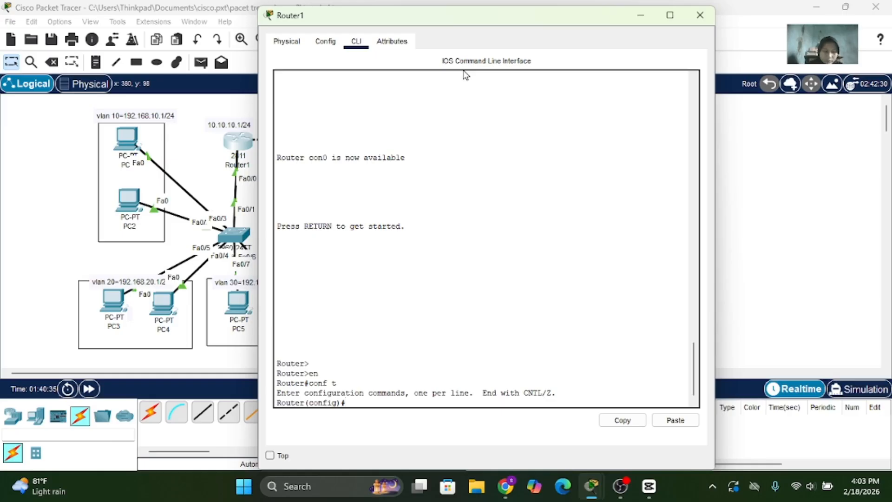
# - Add a rule to standard access list 1 on Router1 denying 192.168.30.0 with wildcard 0.0.0.255
pyautogui.write('ac')
pyautogui.press('Tab')
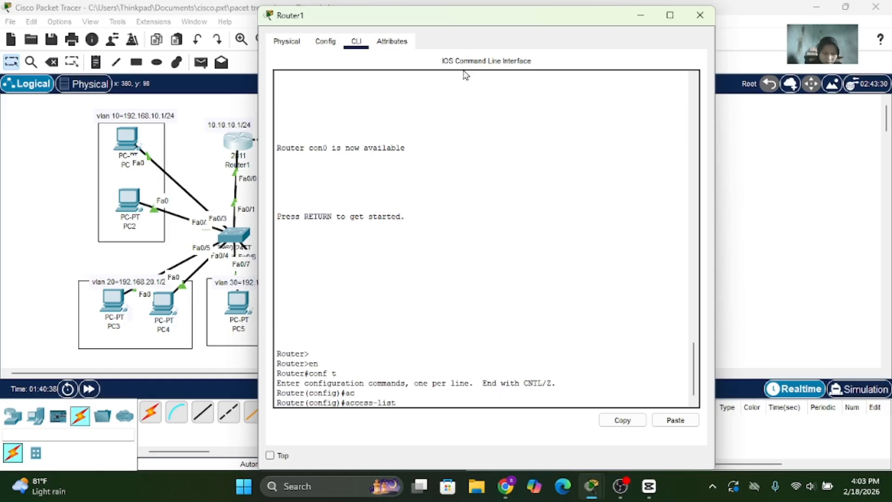
pyautogui.write('1 d')
pyautogui.press('Tab')
pyautogui.write('192')
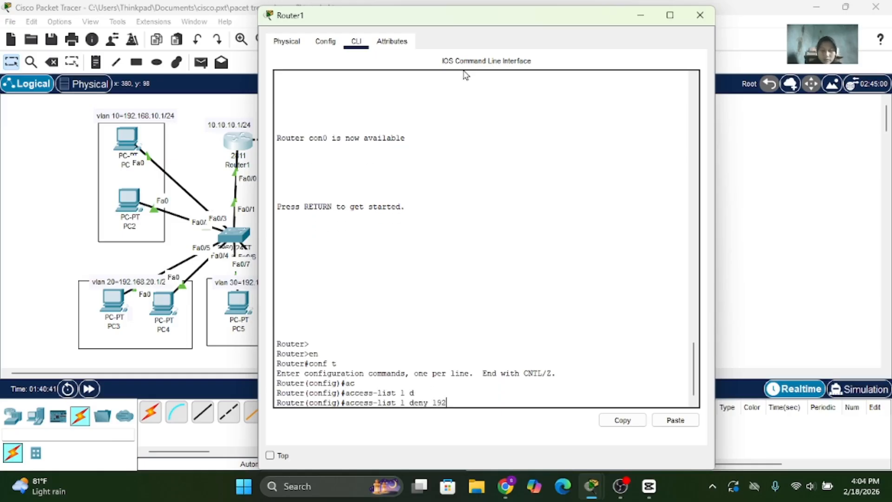
pyautogui.write('.168.3')
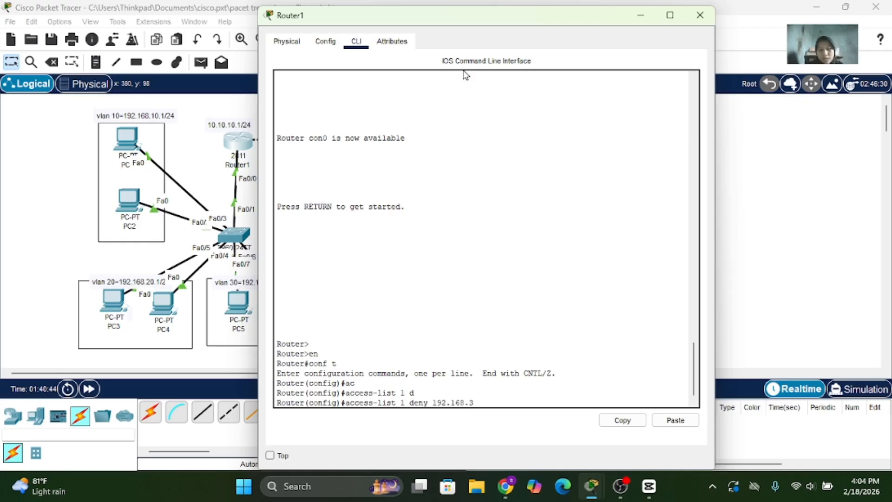
pyautogui.write('0.0 0.0.0.25')
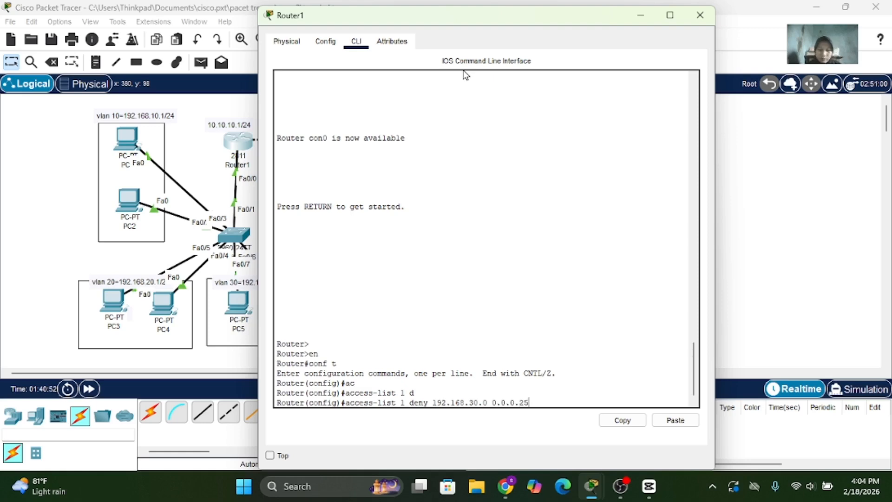
pyautogui.write('5')
pyautogui.press('Return')
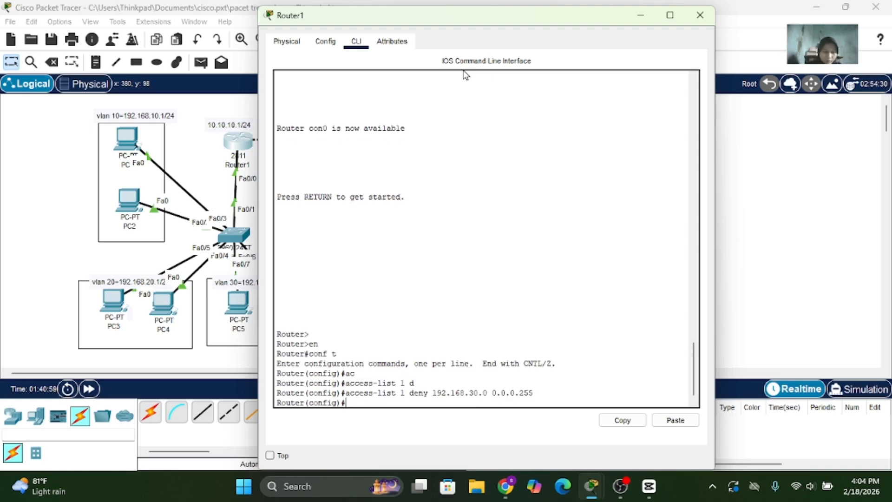
# - Add a permit any rule to access list 1 on Router1
pyautogui.write('acc')
pyautogui.press('Tab')
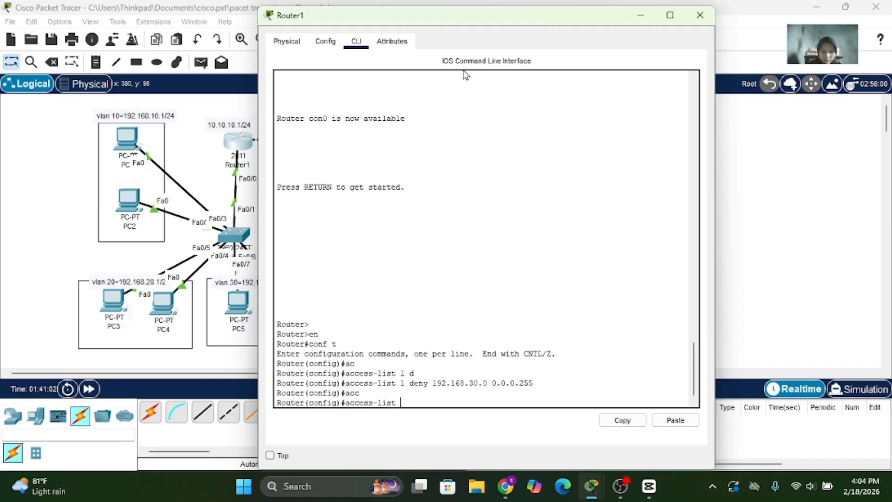
pyautogui.write('1 permit any')
pyautogui.press('Return')
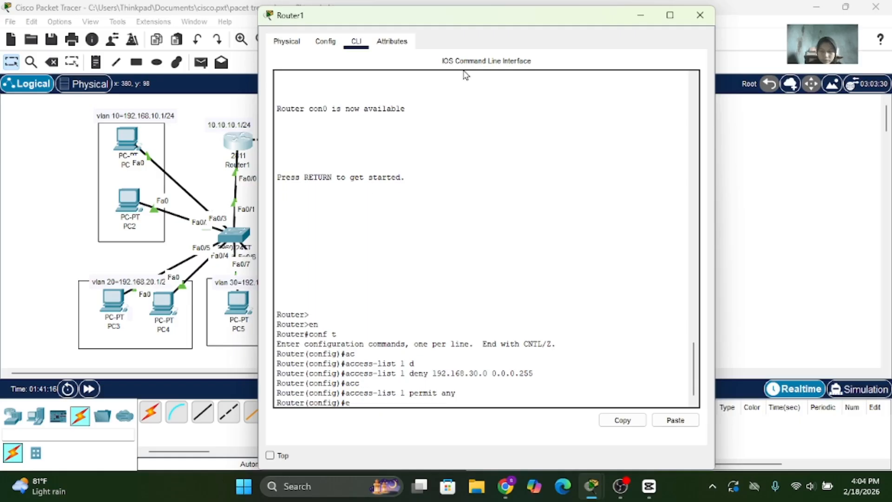
# - Apply access group 1 outbound on Router1's fa0/1 interface and close the router window
pyautogui.write('int fa')
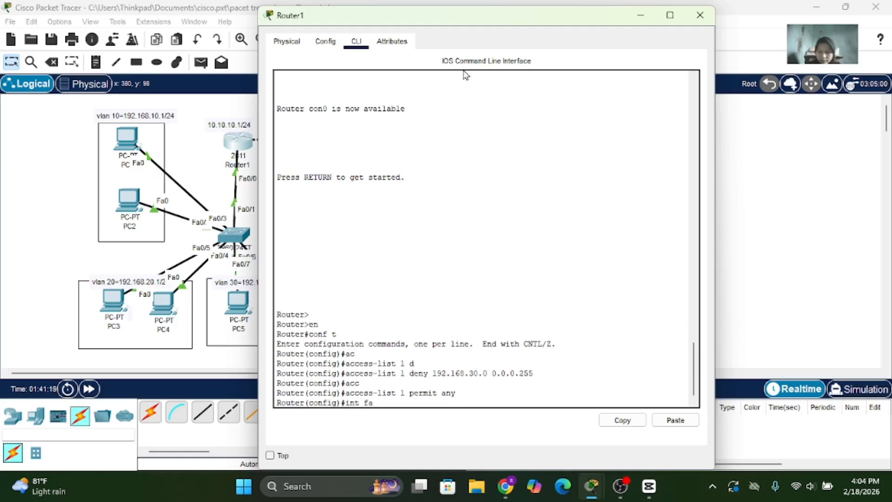
pyautogui.write('0/1')
pyautogui.press('Return')
pyautogui.write('ip acc')
pyautogui.press('Tab')
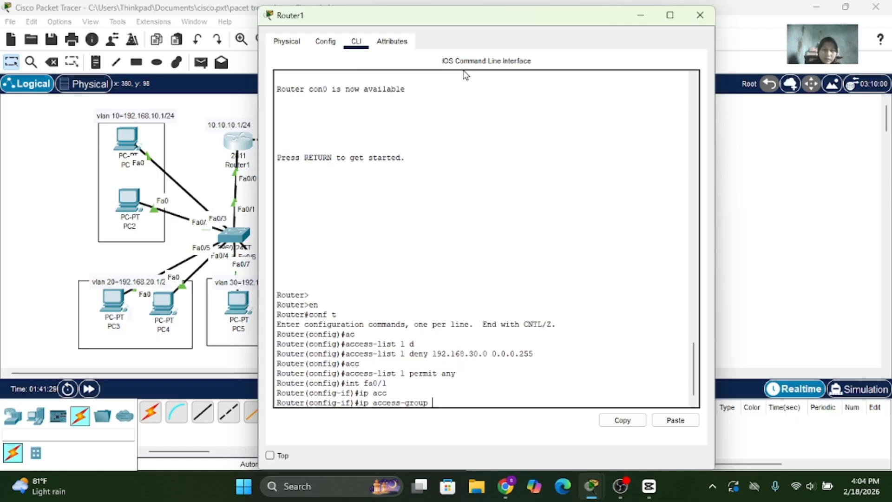
pyautogui.write('1 out')
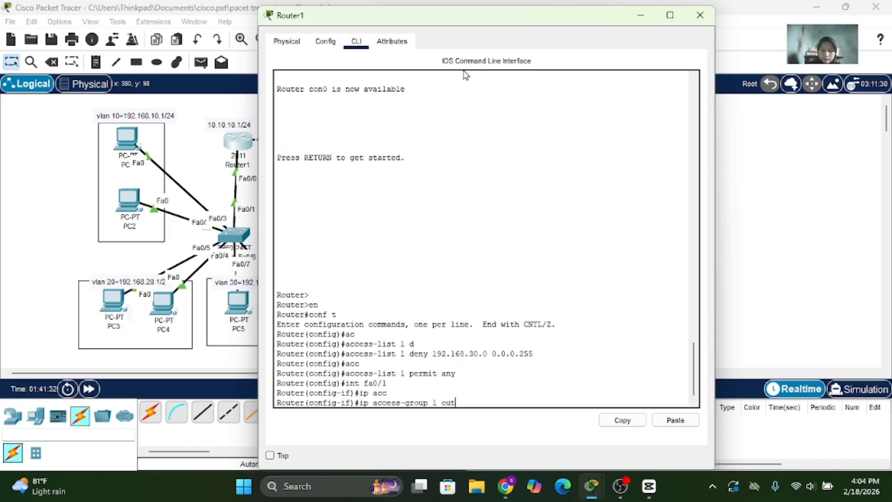
pyautogui.press('Return')
pyautogui.click(700, 15)
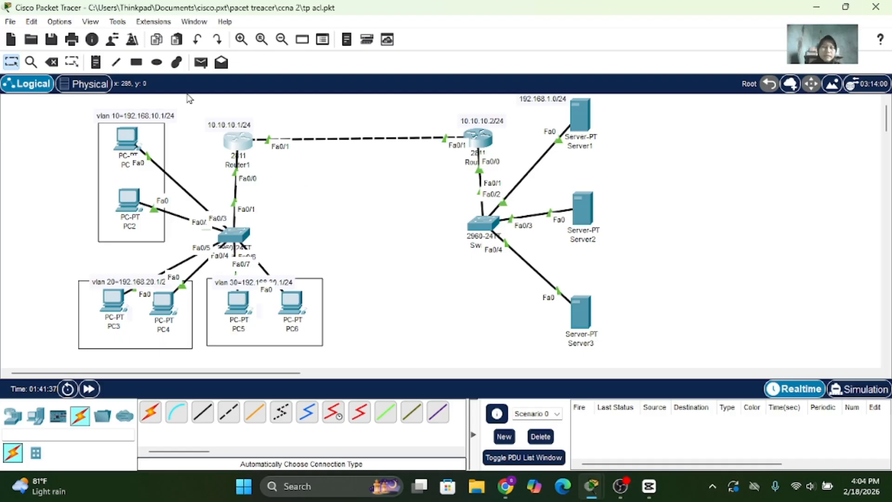
# - Send simple PDUs from Router1 to PC6 and from PC6 to Router2
pyautogui.click(201, 63)
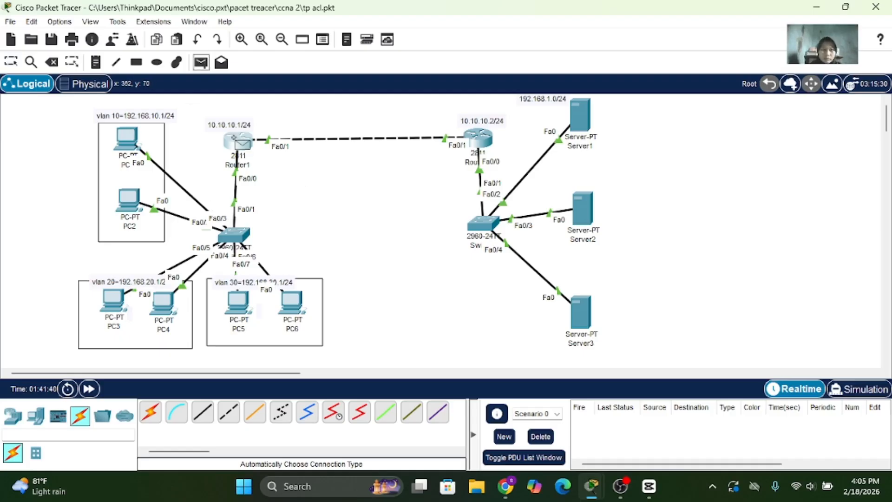
pyautogui.click(237, 139)
pyautogui.click(285, 307)
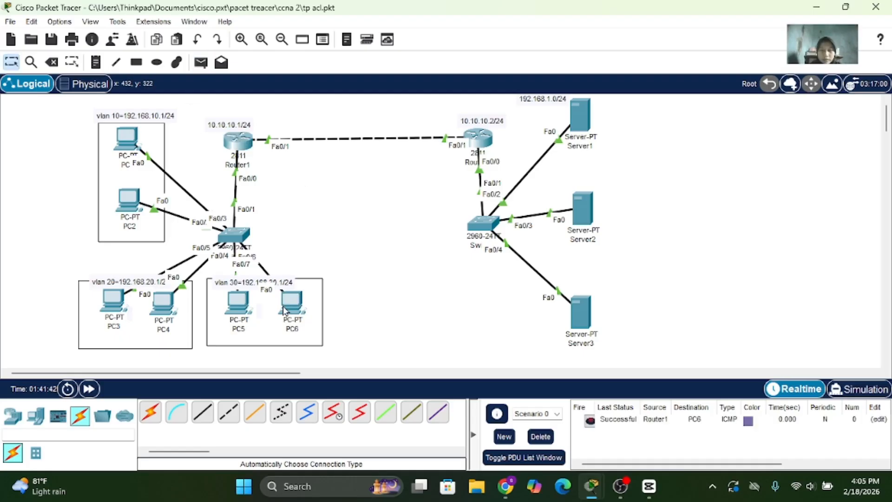
pyautogui.click(201, 62)
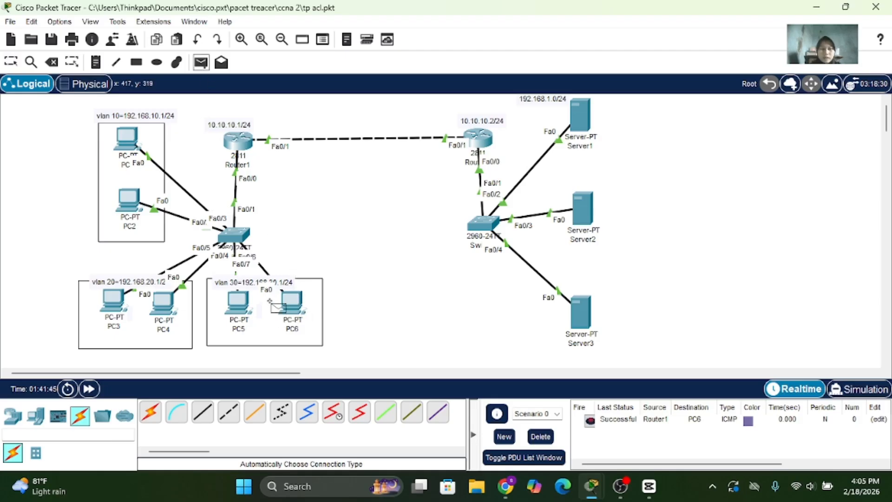
pyautogui.click(288, 304)
pyautogui.click(473, 138)
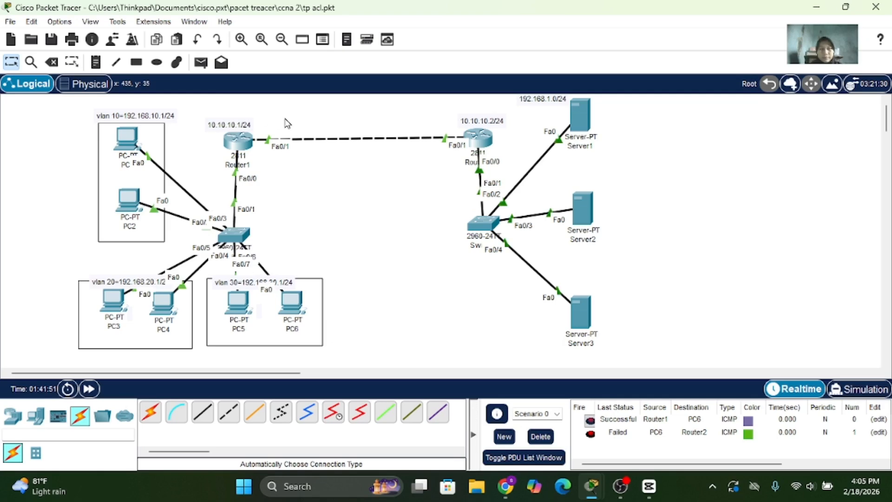
# - Send simple PDUs from PC4 to Router2 and from Router1 to Router2
pyautogui.click(201, 63)
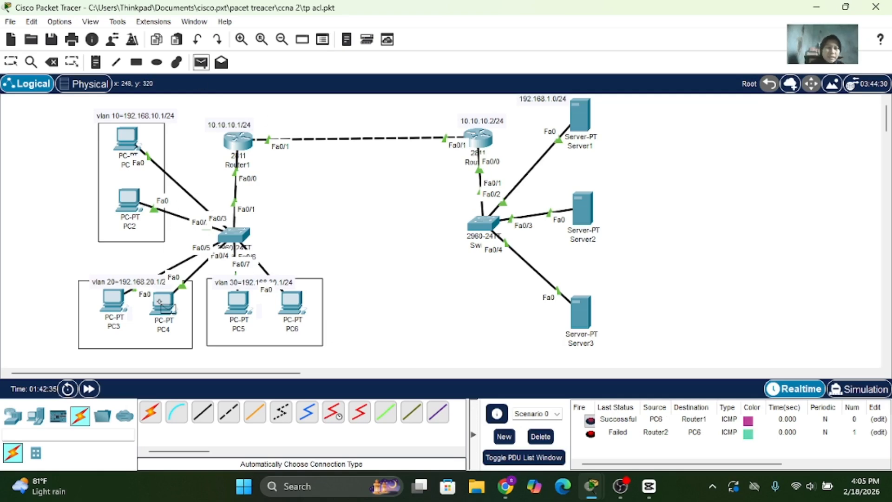
pyautogui.click(169, 307)
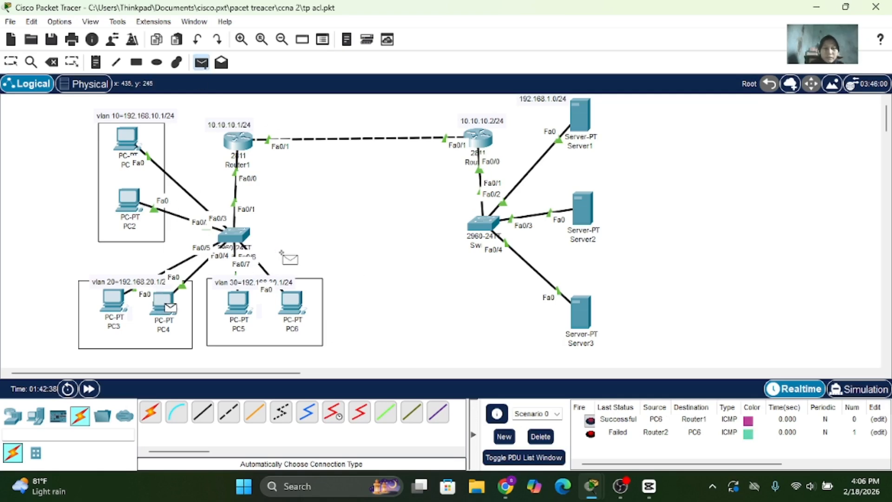
pyautogui.click(479, 141)
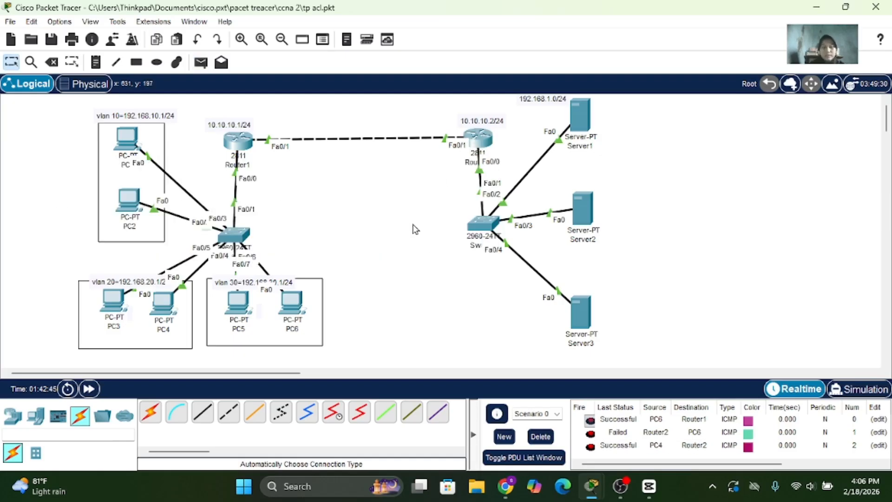
pyautogui.click(200, 63)
pyautogui.click(239, 135)
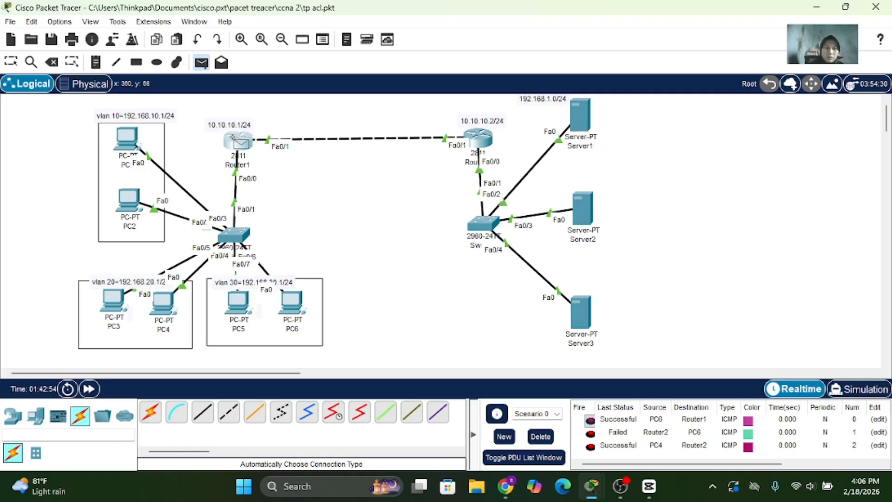
pyautogui.click(478, 138)
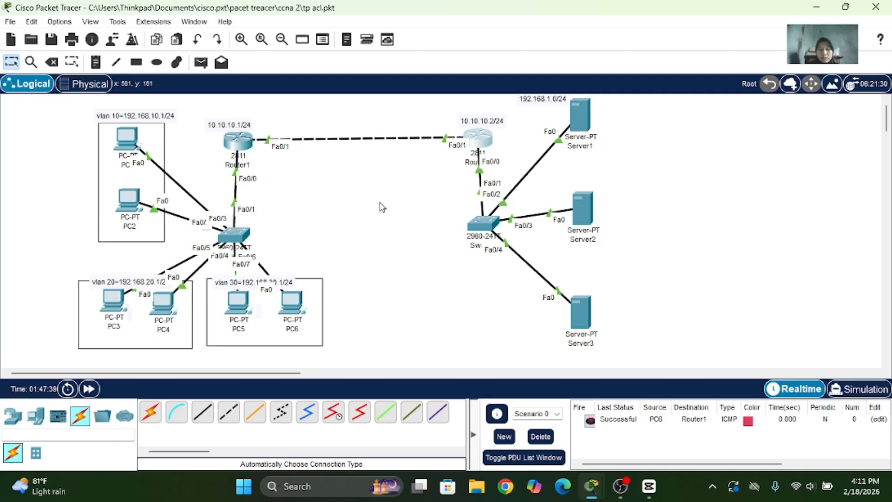
# - Open Router1's command line, exit the current interface and enter configuration of interface fa0/0
pyautogui.click(230, 126)
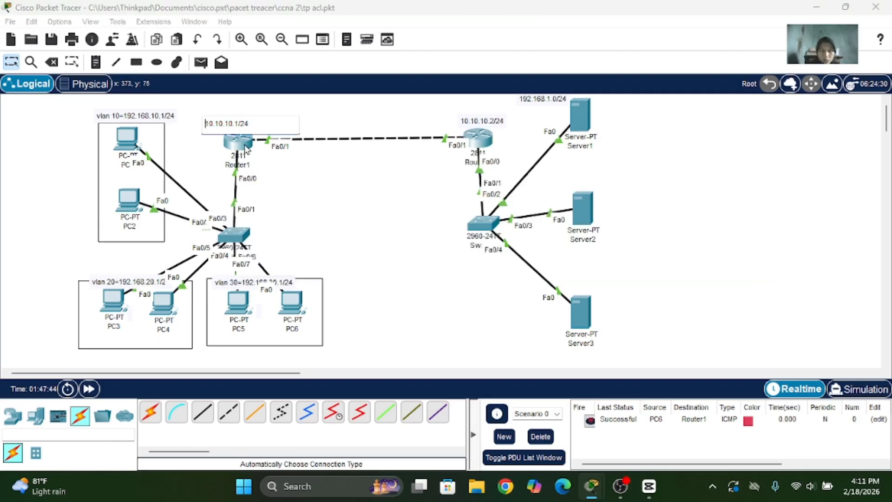
pyautogui.click(239, 145)
pyautogui.write('ex')
pyautogui.press('Return')
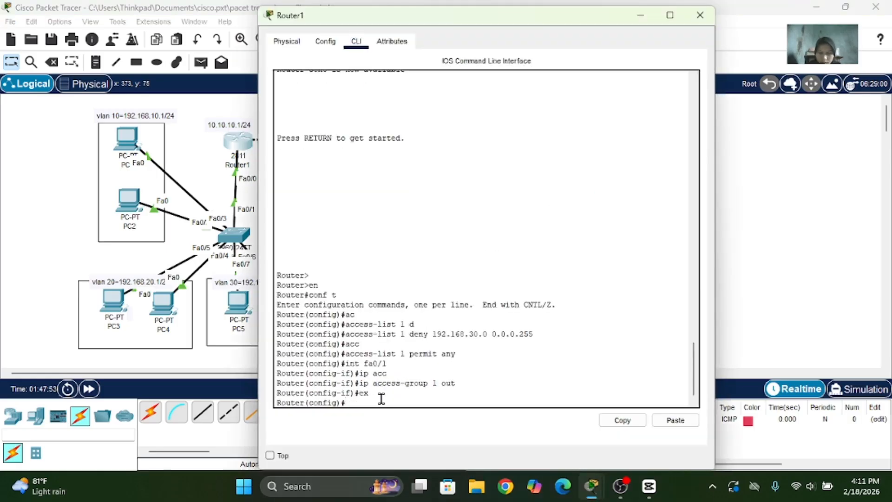
pyautogui.write('int fa')
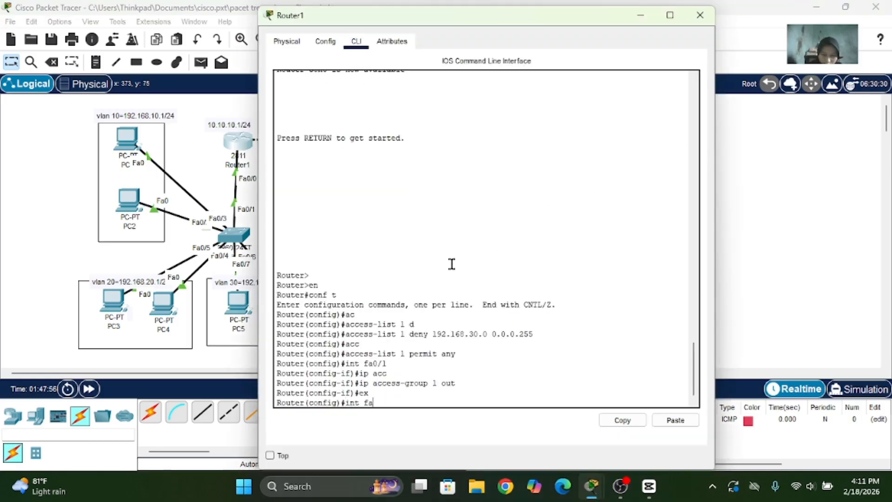
pyautogui.write('0/0')
pyautogui.press('Return')
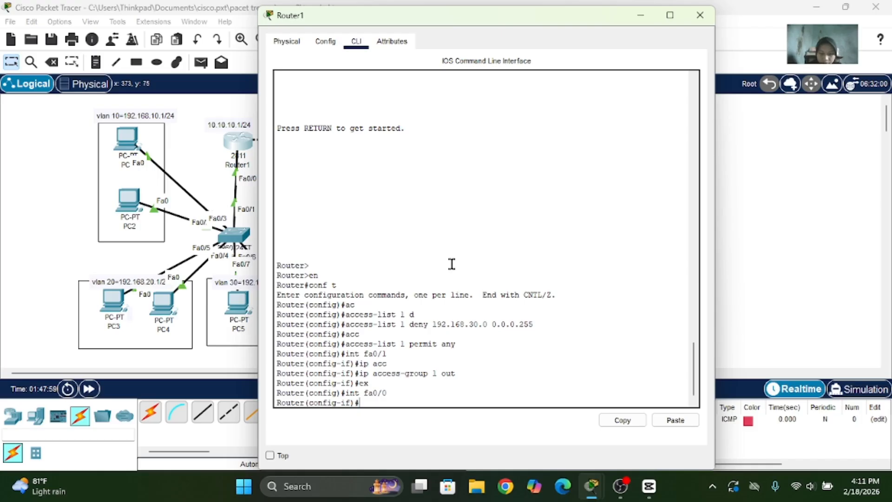
# - Remove the outbound access group 1 from Router1's fa0/0 interface with the command no ip access-group 1 out
pyautogui.write('n')
pyautogui.press('BackSpace')
pyautogui.press('BackSpace')
pyautogui.press('BackSpace')
pyautogui.press('Up')
pyautogui.press('Up')
pyautogui.press('Up')
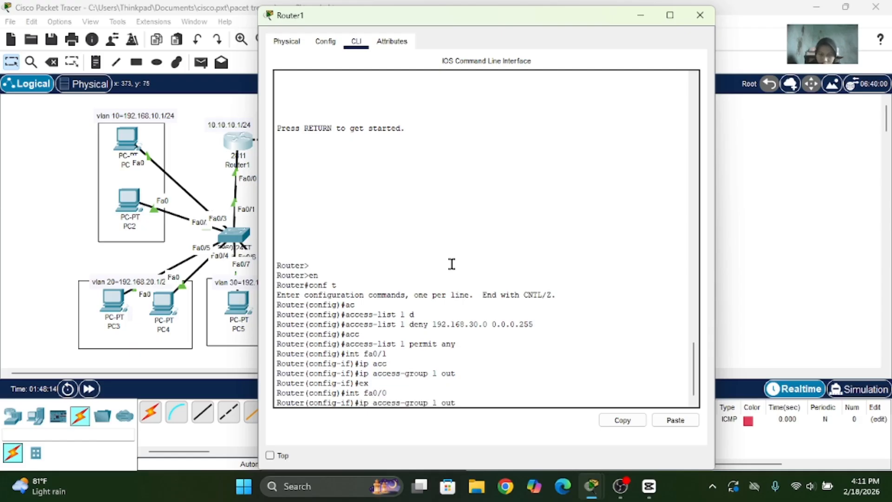
pyautogui.press('Left')
pyautogui.press('Left')
pyautogui.press('Left')
pyautogui.press('Left')
pyautogui.press('Left')
pyautogui.press('Left')
pyautogui.press('Left')
pyautogui.press('Left')
pyautogui.press('Left')
pyautogui.press('Left')
pyautogui.press('Left')
pyautogui.press('Left')
pyautogui.press('Left')
pyautogui.press('Left')
pyautogui.press('Left')
pyautogui.press('Left')
pyautogui.press('Left')
pyautogui.press('Left')
pyautogui.press('Left')
pyautogui.press('Left')
pyautogui.press('Left')
pyautogui.write('no')
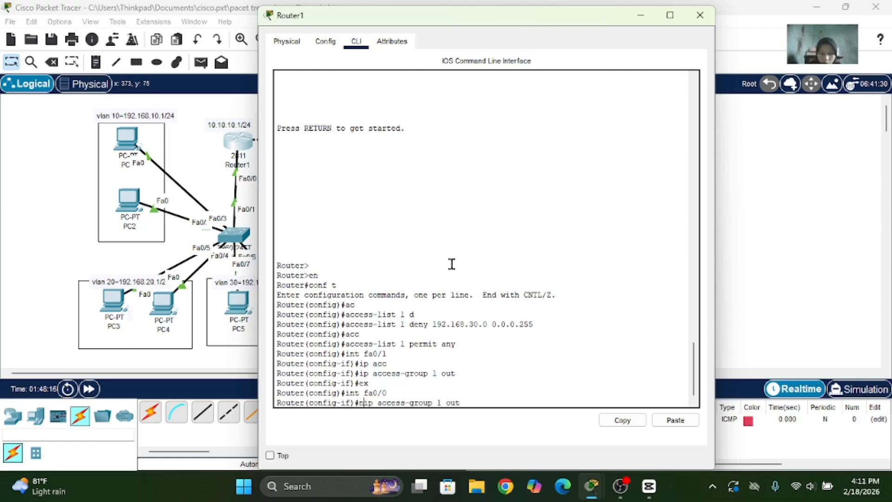
pyautogui.press('Return')
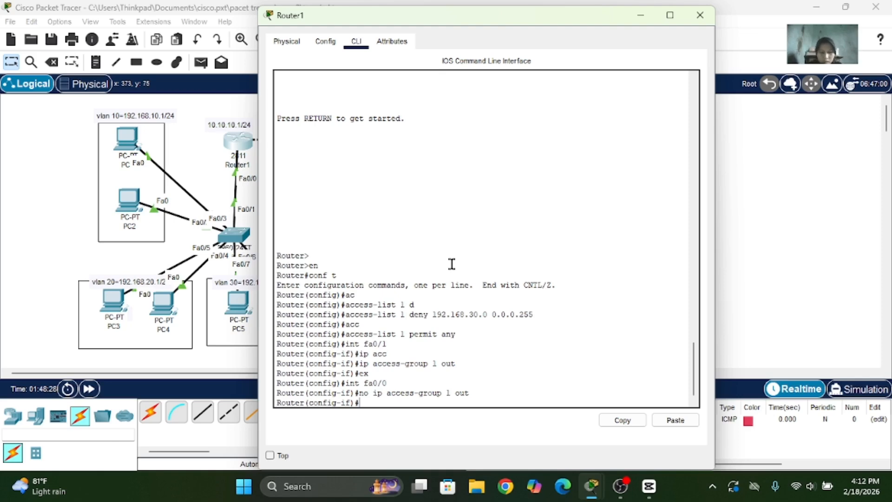
# - Apply access group 1 inbound on Router1's fa0/0.30 subinterface and close the router window
pyautogui.write('ex')
pyautogui.press('Return')
pyautogui.write('ig)#i')
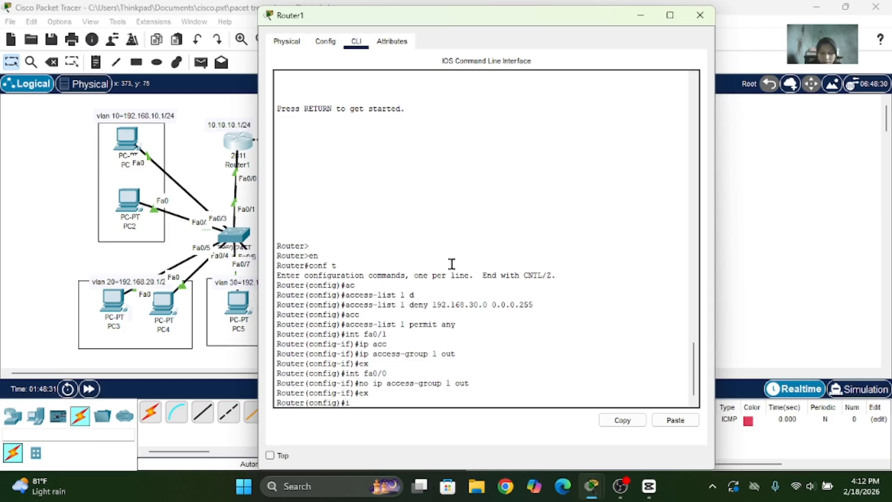
pyautogui.write('nt fa0/0.30')
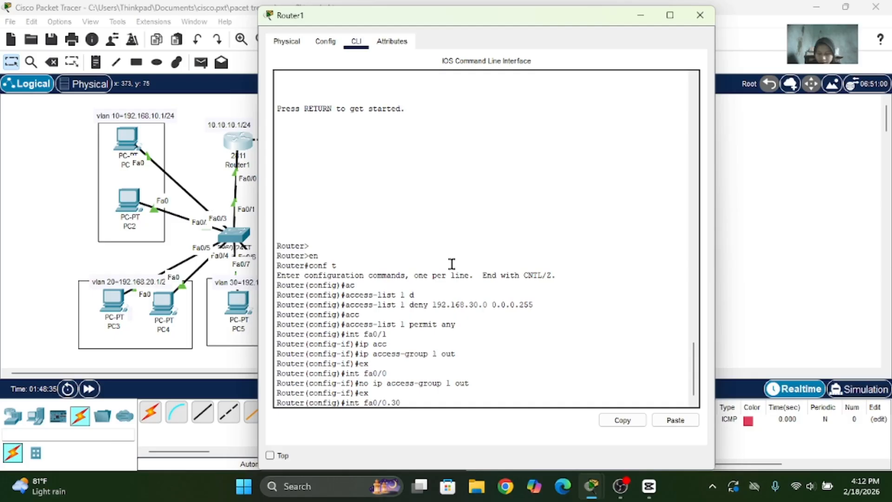
pyautogui.press('Return')
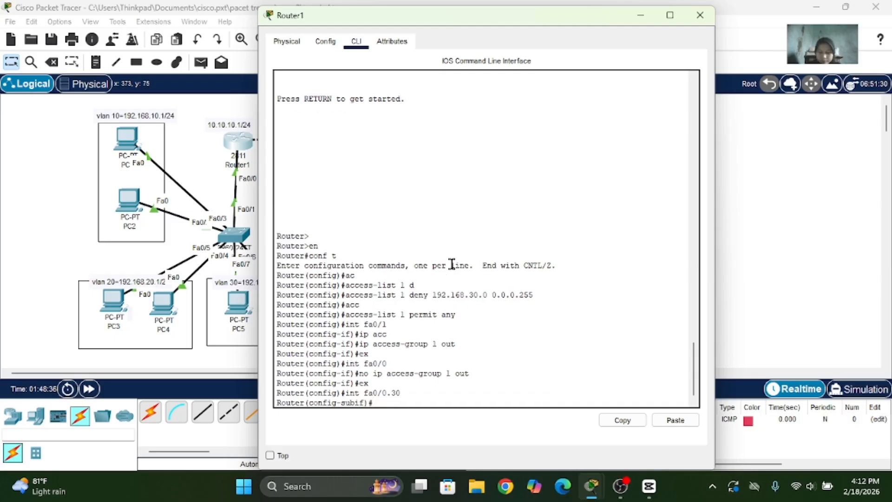
pyautogui.write('ip acc')
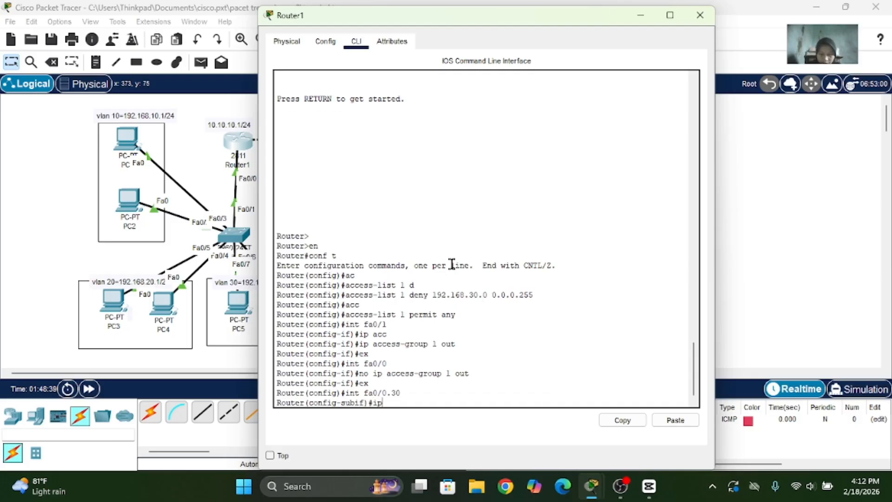
pyautogui.press('Tab')
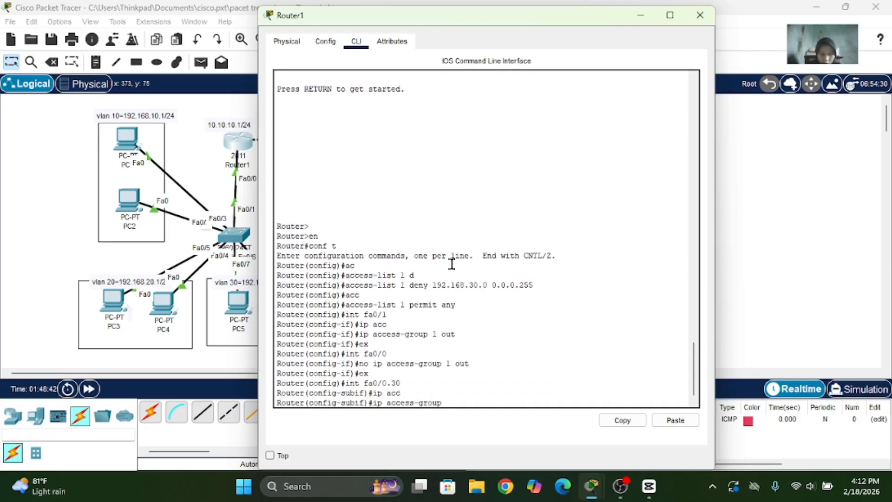
pyautogui.write('1 in')
pyautogui.press('Return')
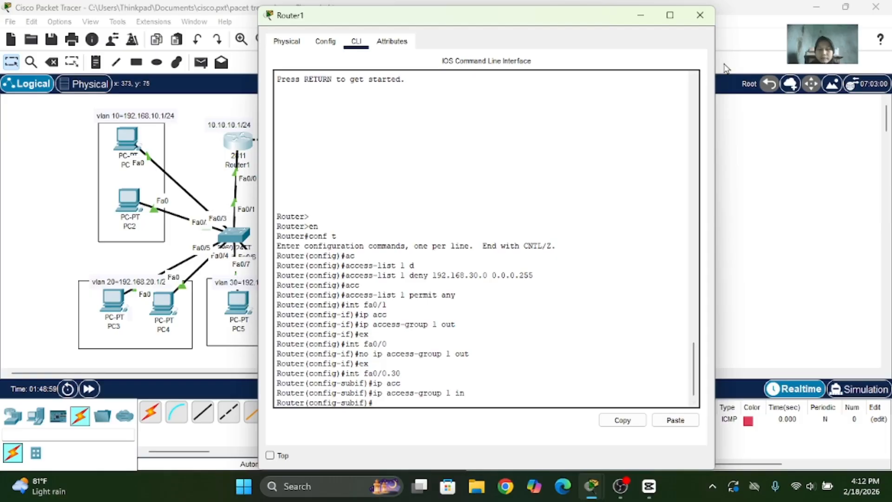
pyautogui.click(700, 15)
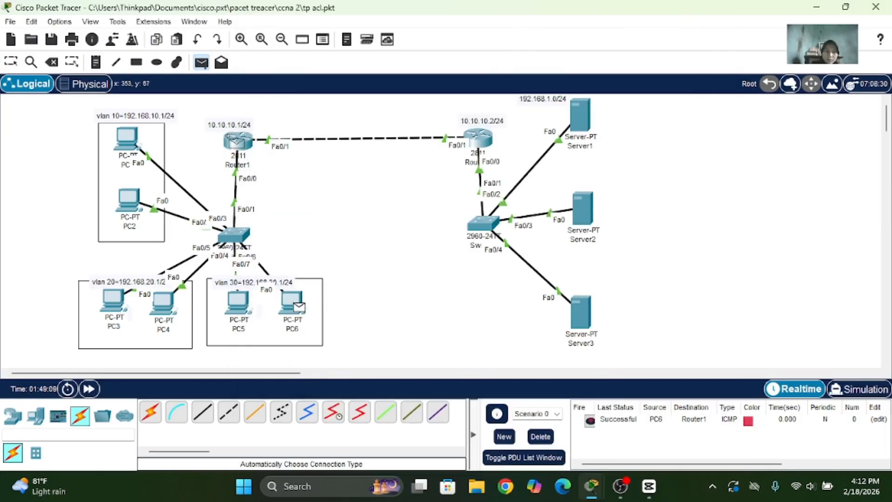
# - Send simple PDUs from PC6 to Router1 and from PC5 to Router2
pyautogui.click(236, 142)
pyautogui.click(201, 61)
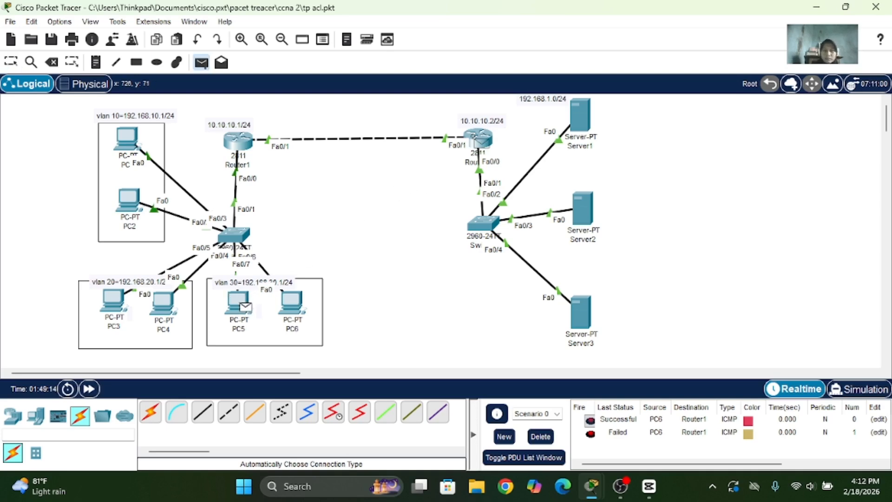
pyautogui.click(478, 138)
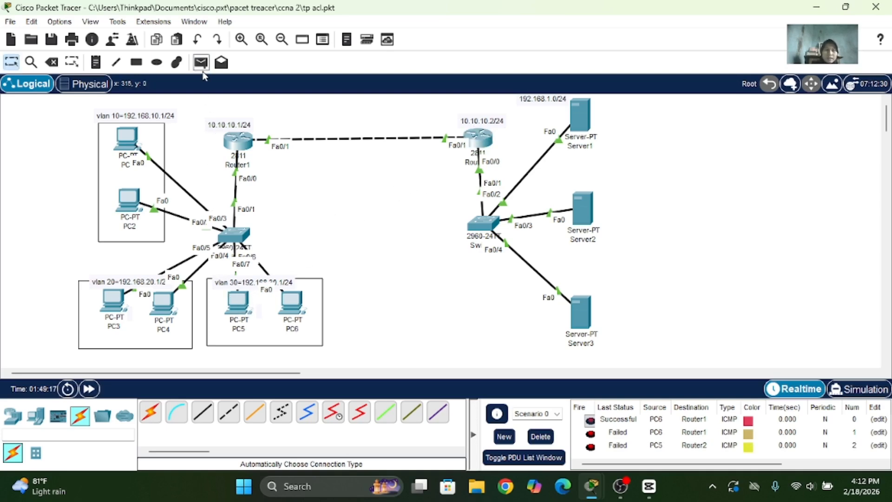
# - Send a simple PDU from PC5 to Server3 and check its status in the PDU list
pyautogui.click(200, 62)
pyautogui.click(239, 302)
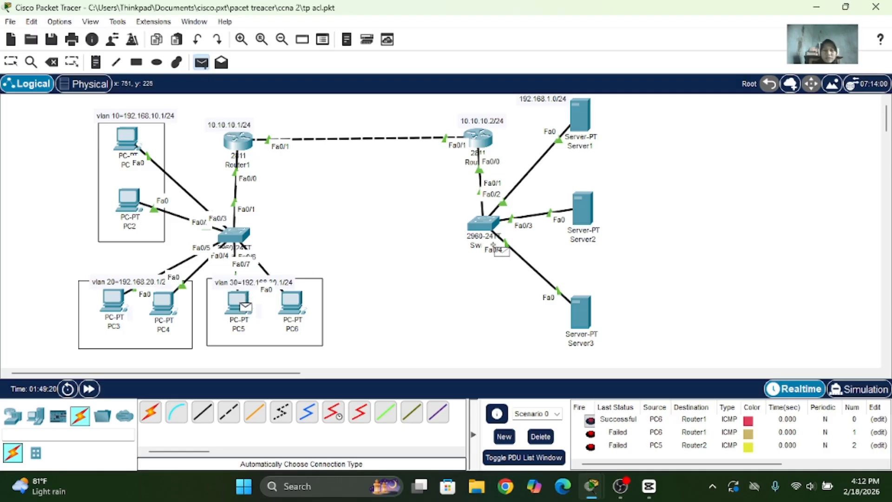
pyautogui.click(581, 312)
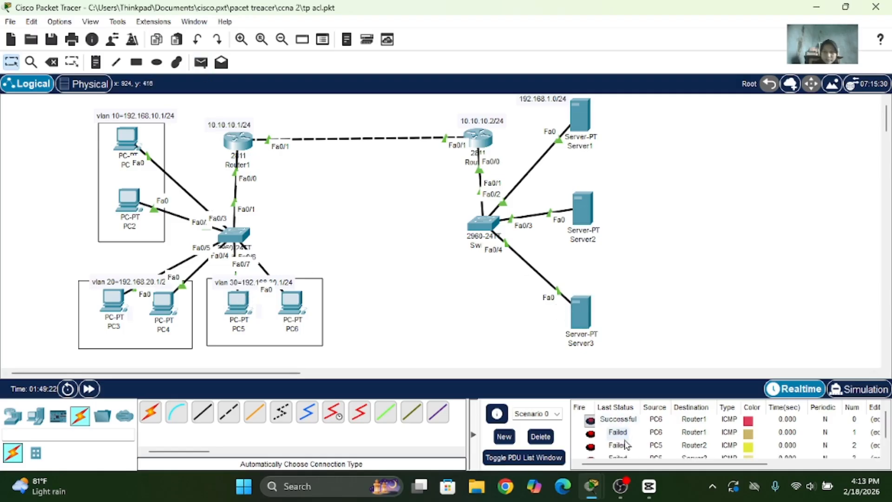
pyautogui.scroll(-1, 625, 444)
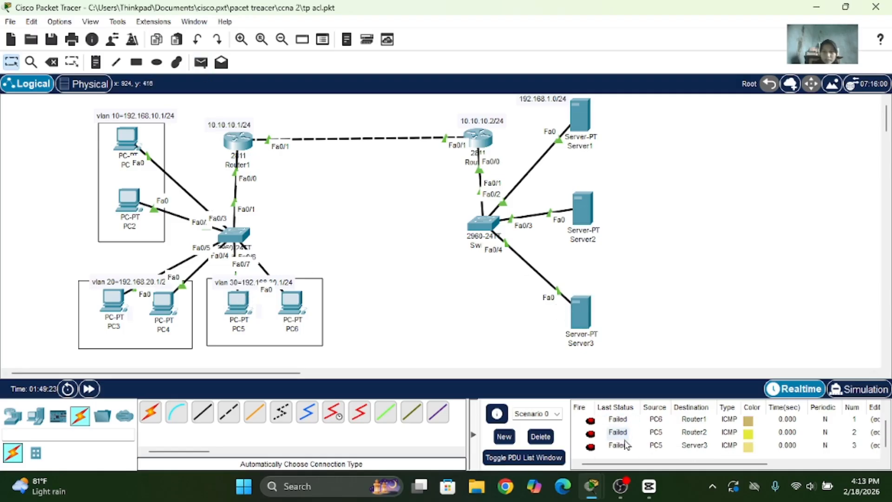
# - Delete the scenario's listed PDUs and send a simple PDU from PC3 to Router2
pyautogui.click(538, 438)
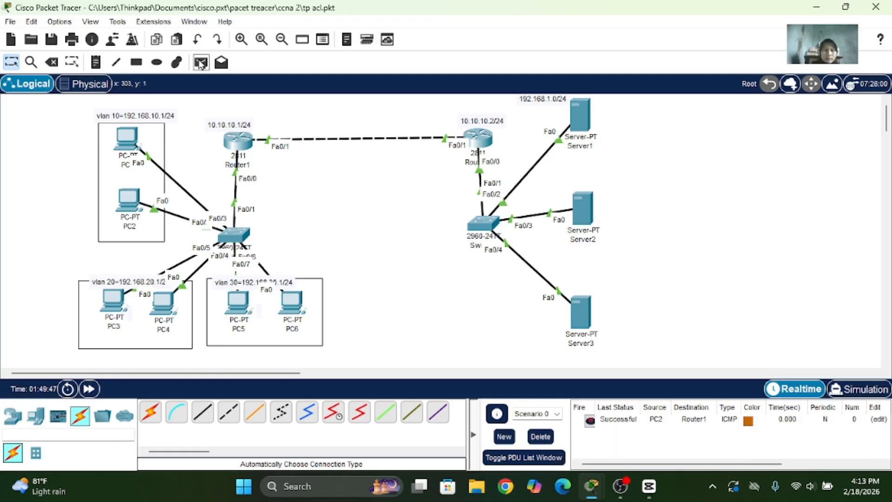
pyautogui.click(201, 63)
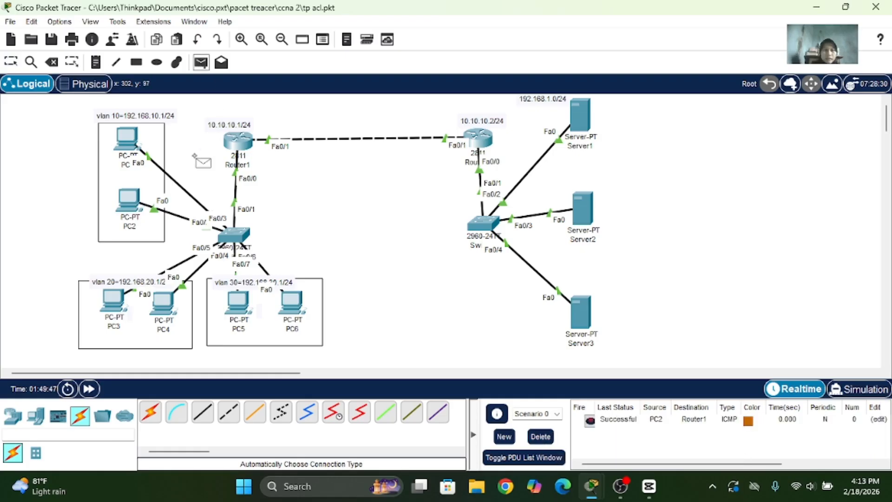
pyautogui.click(105, 293)
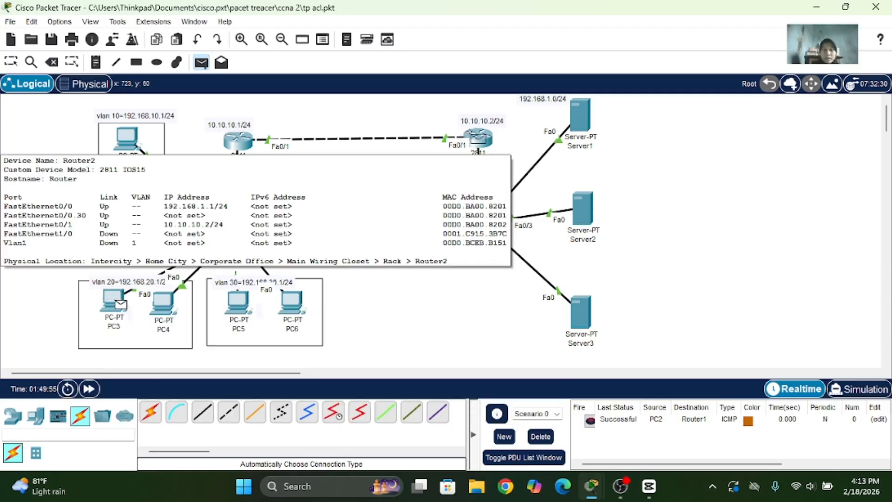
pyautogui.click(478, 139)
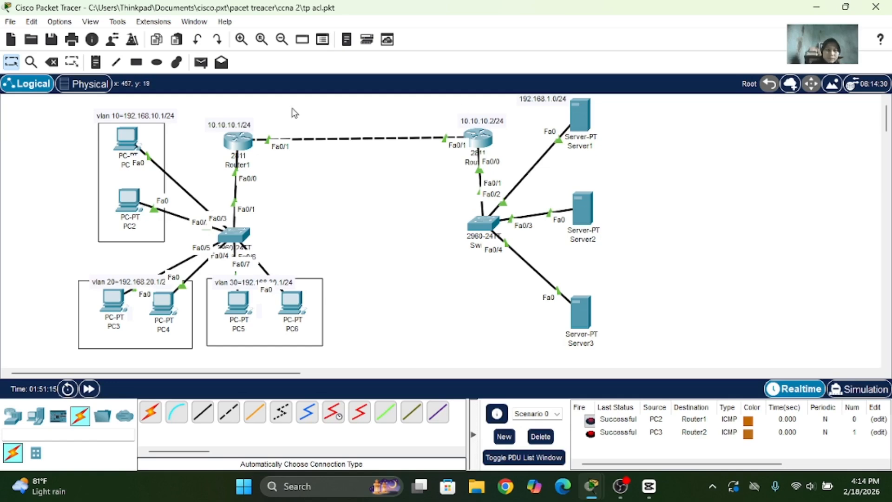
# - On Router2, leave interface configuration and add an access-list 1 entry denying host 192.168.10.3
pyautogui.click(479, 140)
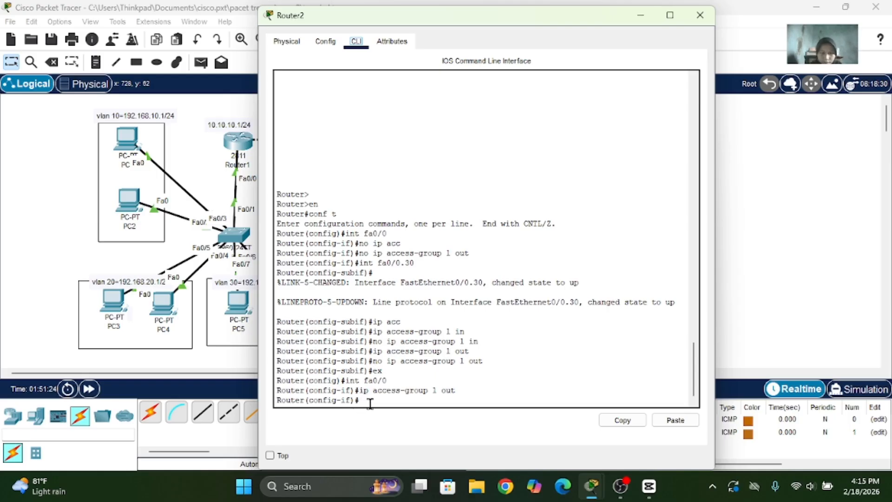
pyautogui.write('ex')
pyautogui.press('Return')
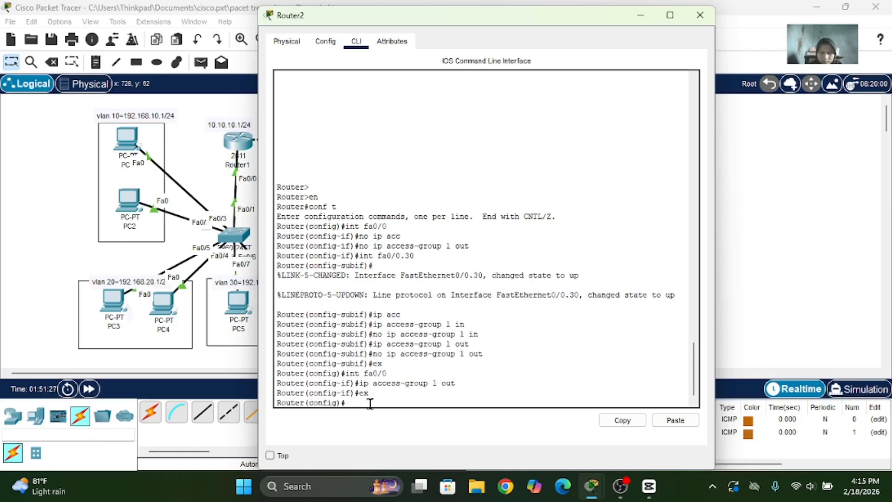
pyautogui.write('acc')
pyautogui.press('Tab')
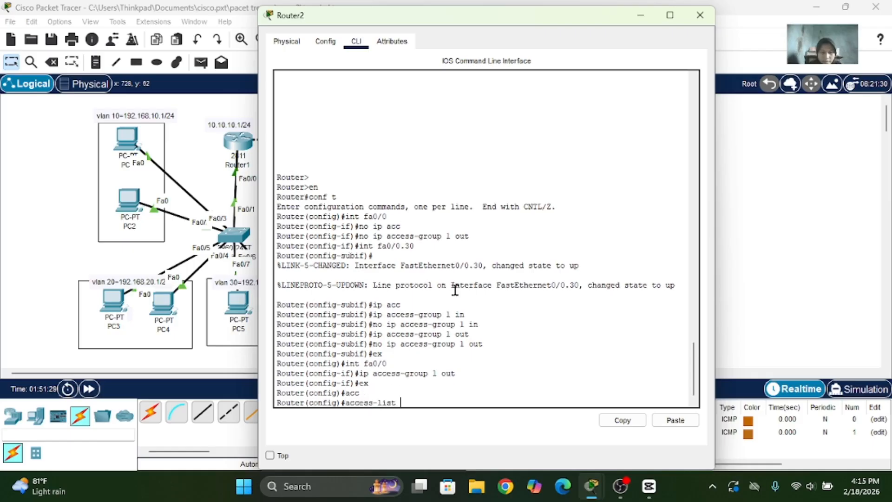
pyautogui.write('1n')
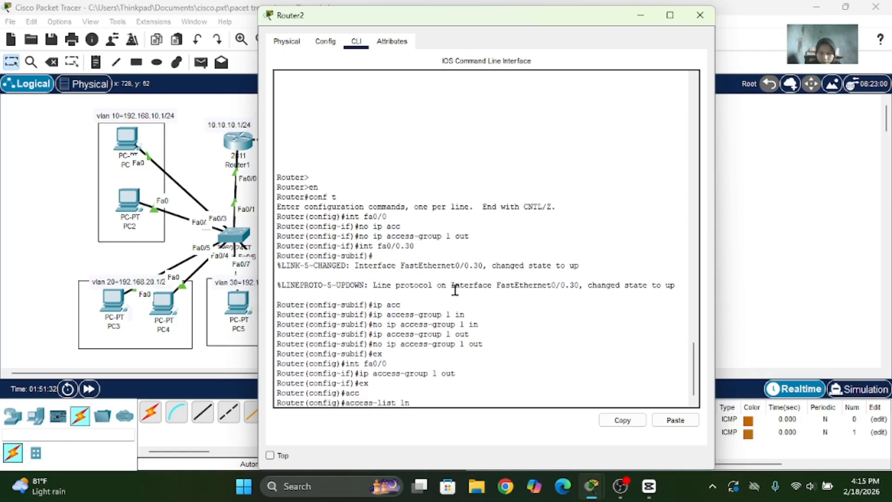
pyautogui.press('BackSpace')
pyautogui.press('BackSpace')
pyautogui.write('de')
pyautogui.press('Tab')
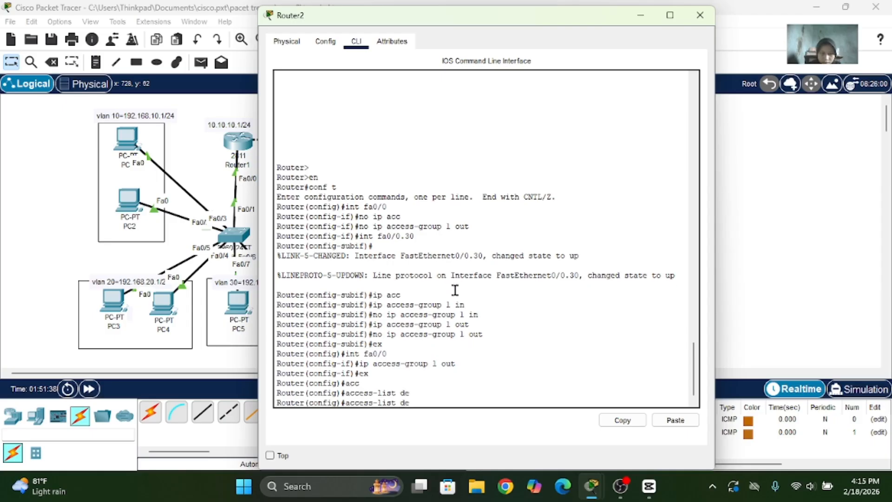
pyautogui.press('BackSpace')
pyautogui.press('BackSpace')
pyautogui.press('BackSpace')
pyautogui.write('1 d')
pyautogui.press('Tab')
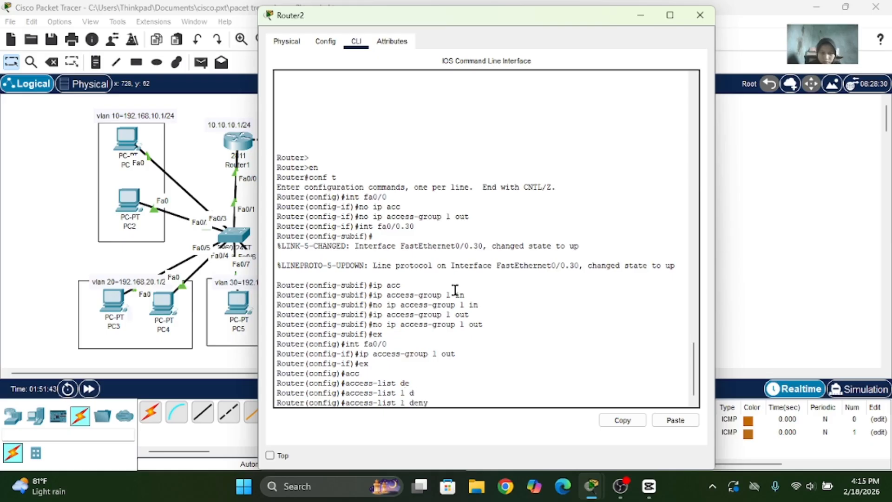
pyautogui.write('h')
pyautogui.press('Tab')
pyautogui.write('192')
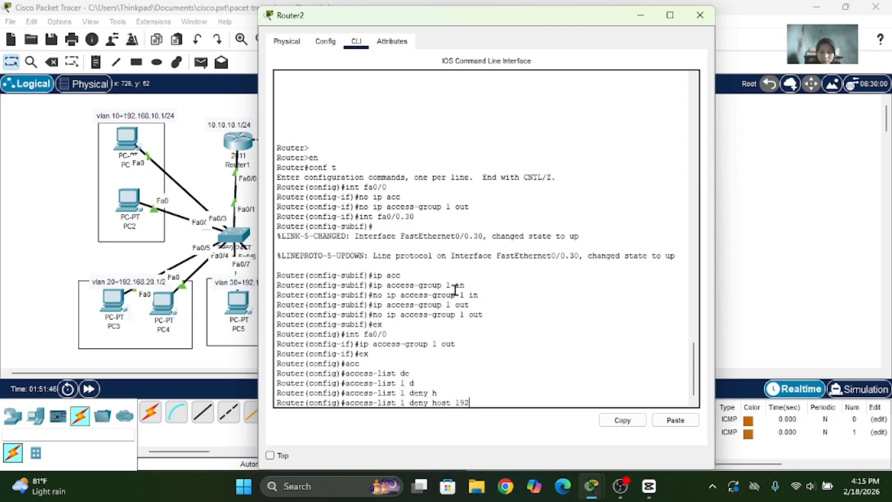
pyautogui.write('.168.10.3')
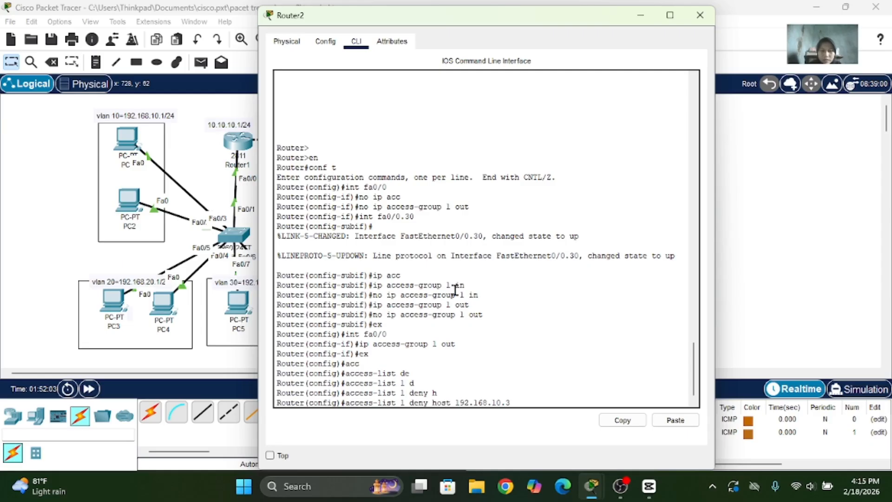
pyautogui.press('Return')
# - Display Router2's access lists from global configuration mode to check the entry order, and minimize the router window
pyautogui.write('s')
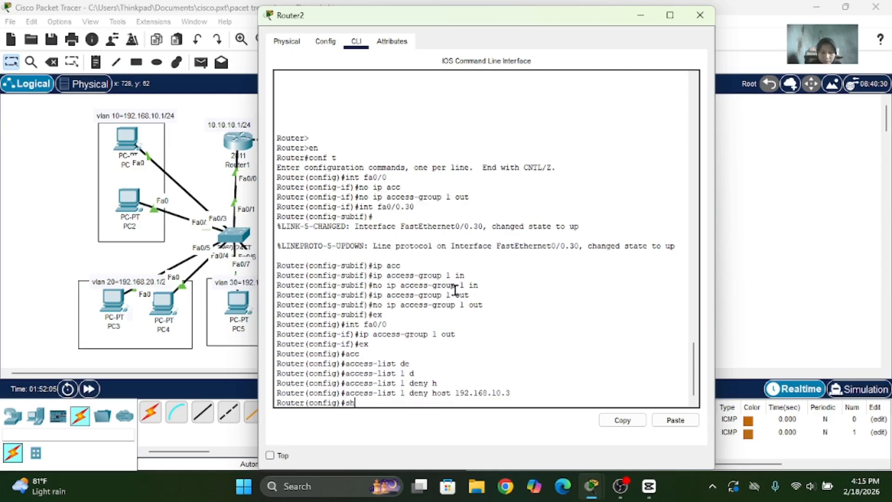
pyautogui.press('BackSpace')
pyautogui.write('do shpw')
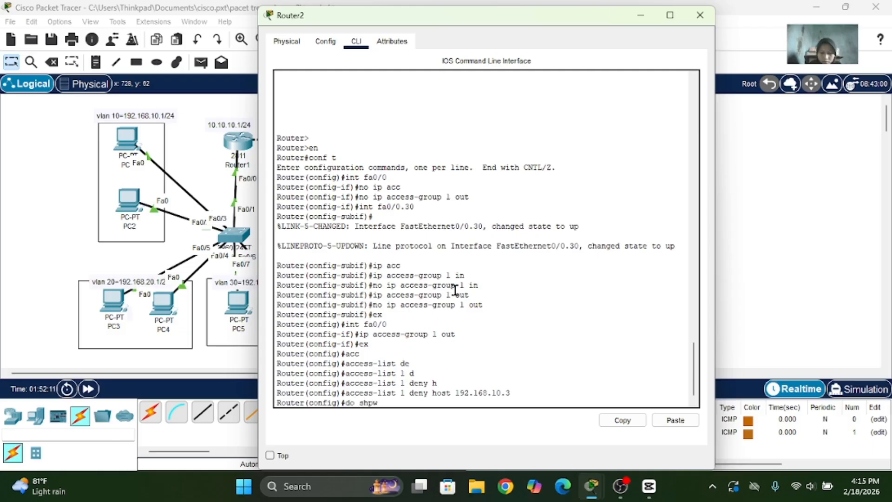
pyautogui.write(' acc')
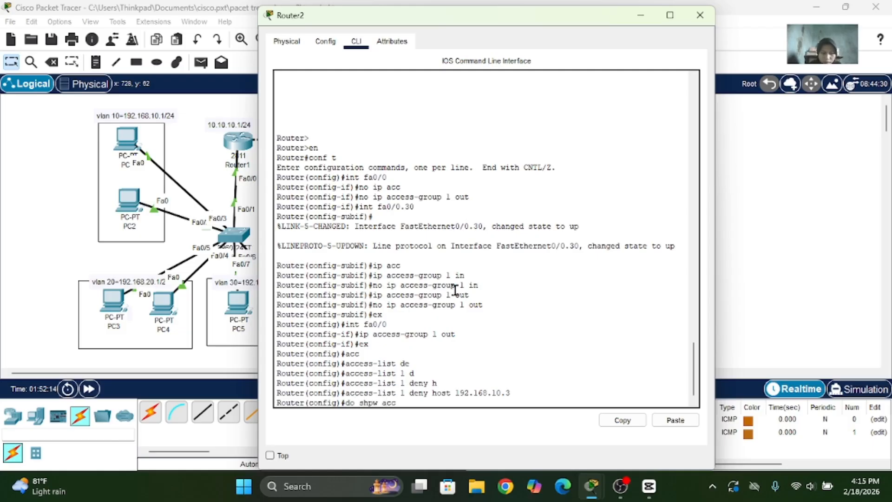
pyautogui.write('ess-list')
pyautogui.press('Return')
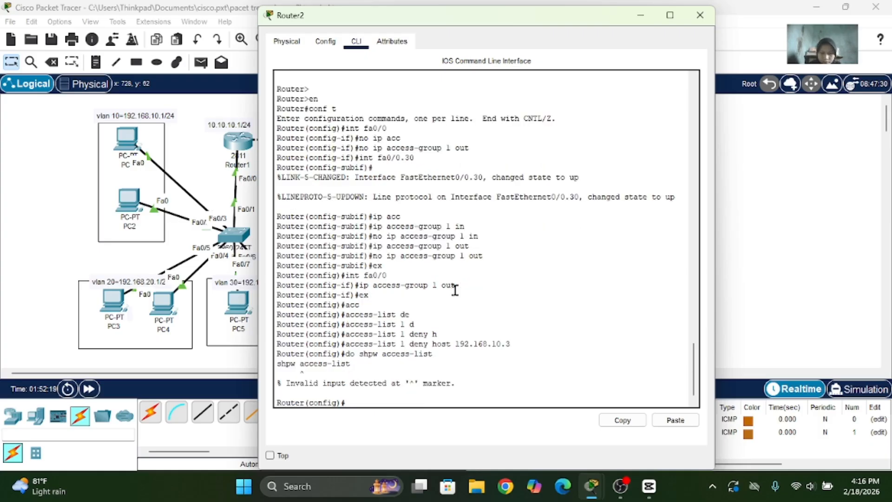
pyautogui.press('Up')
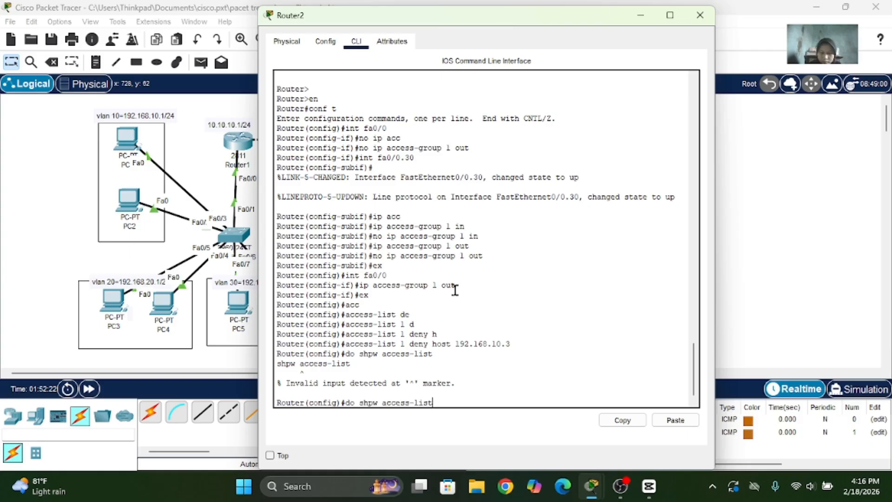
pyautogui.press('Up')
pyautogui.press('Down')
pyautogui.press('Left')
pyautogui.press('Left')
pyautogui.press('Left')
pyautogui.press('Left')
pyautogui.press('Left')
pyautogui.press('Left')
pyautogui.press('Left')
pyautogui.press('BackSpace')
pyautogui.write('o')
pyautogui.press('Return')
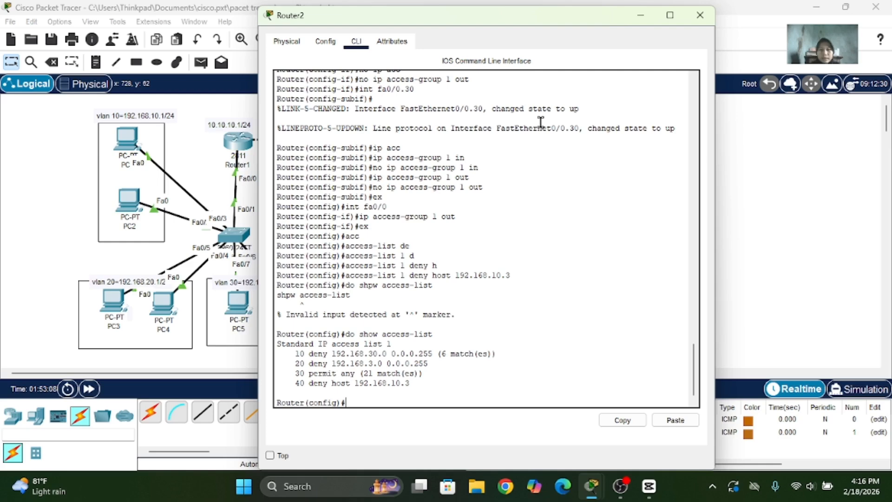
pyautogui.click(640, 22)
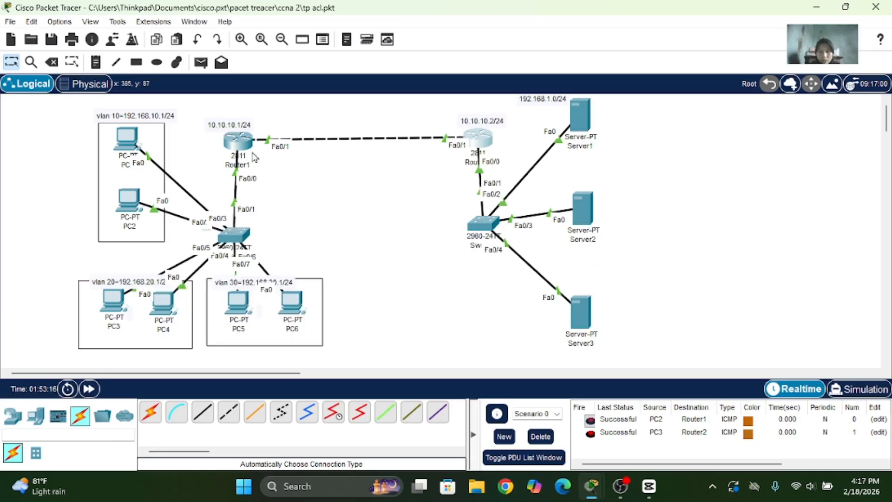
# - On Router1, enter standard IP access list 1 and remove the entry with sequence number 30
pyautogui.moveTo(255, 158)
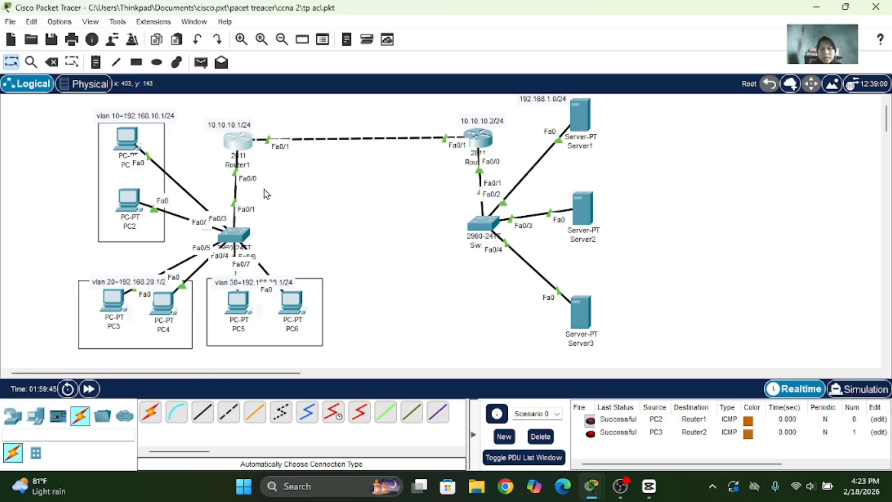
pyautogui.click(236, 143)
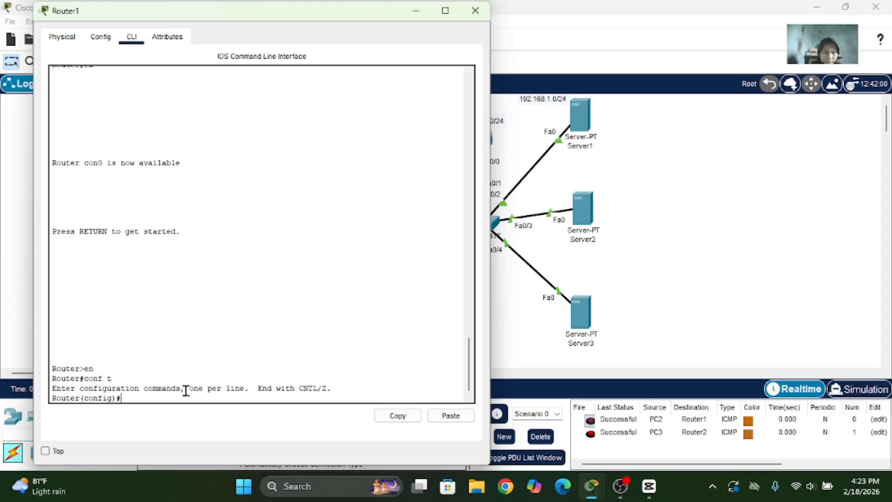
pyautogui.write('ip acc')
pyautogui.press('Tab')
pyautogui.write('st')
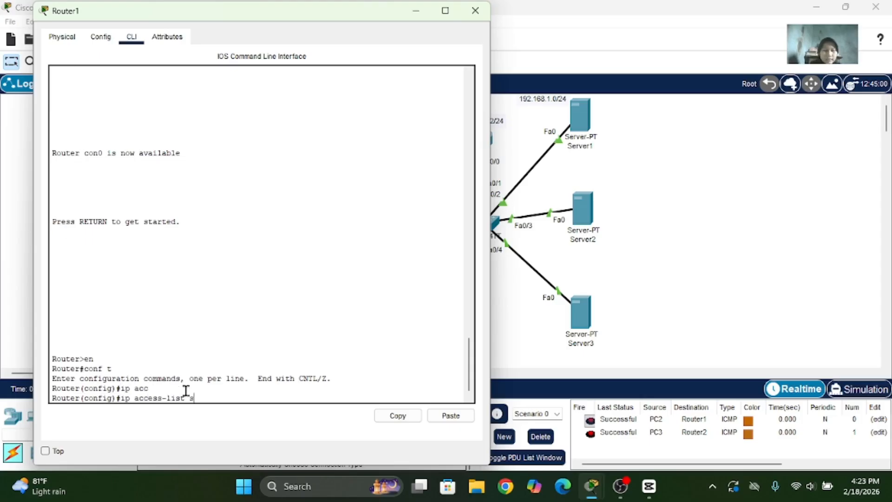
pyautogui.press('Tab')
pyautogui.write('1')
pyautogui.press('Return')
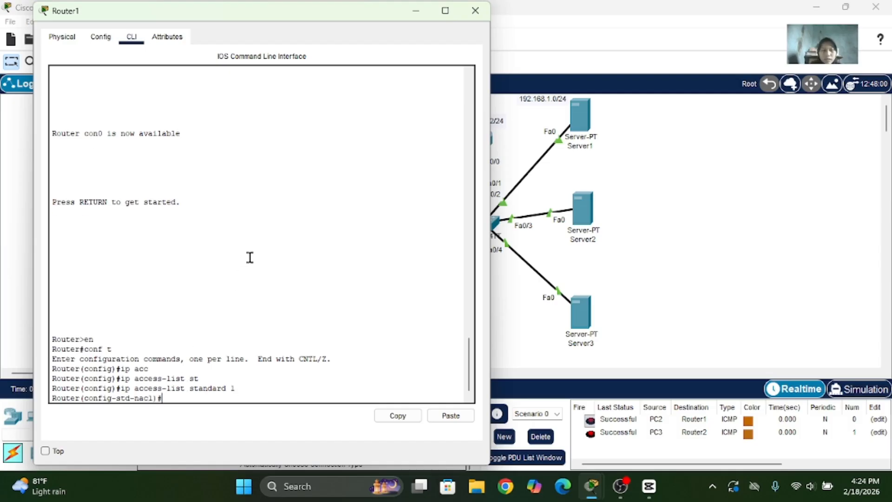
pyautogui.write('no')
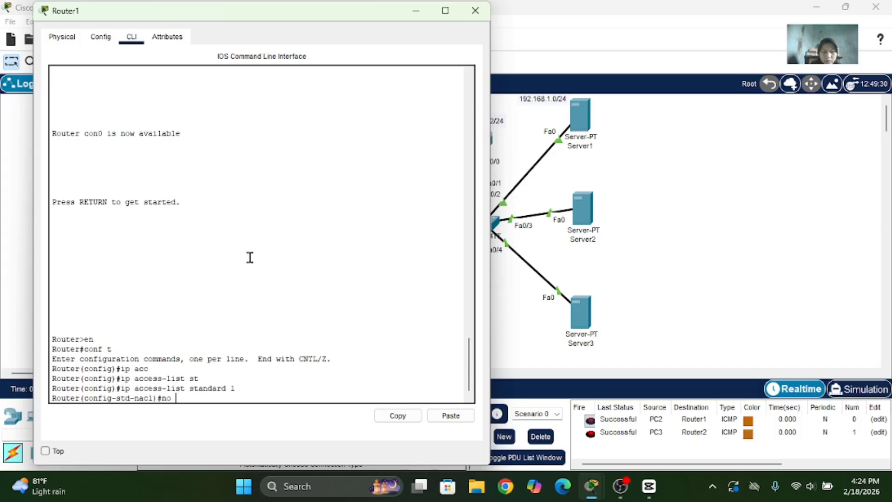
pyautogui.write('30')
pyautogui.press('Return')
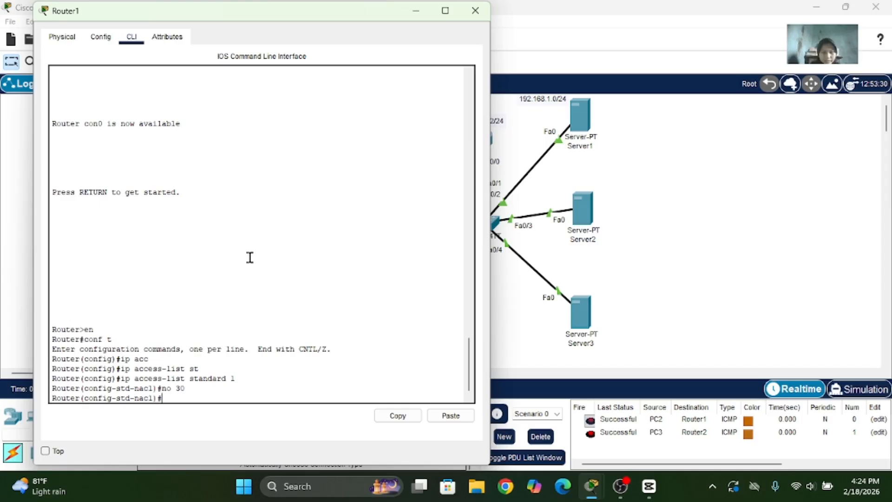
# - Add entry 11 denying host 192.168.10.3 to Router1's standard access list 1
pyautogui.write('10')
pyautogui.write(' d')
pyautogui.press('BackSpace')
pyautogui.write('1 deny ')
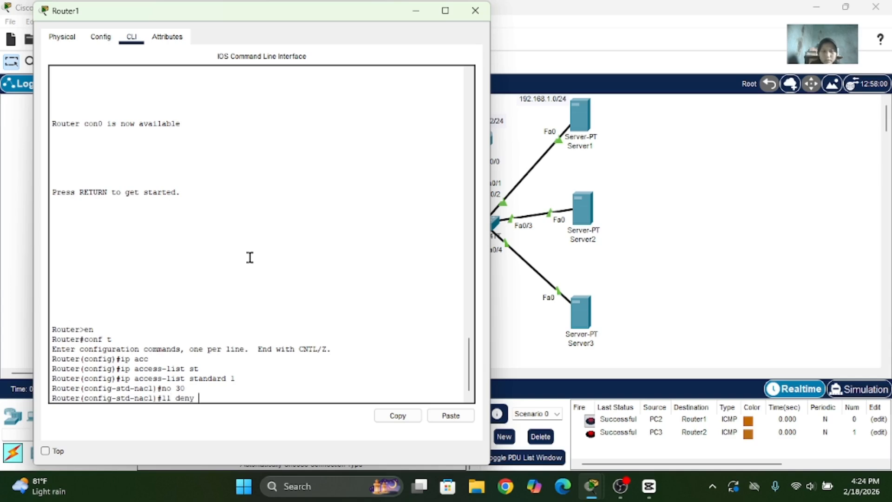
pyautogui.write('h')
pyautogui.press('Tab')
pyautogui.write('192')
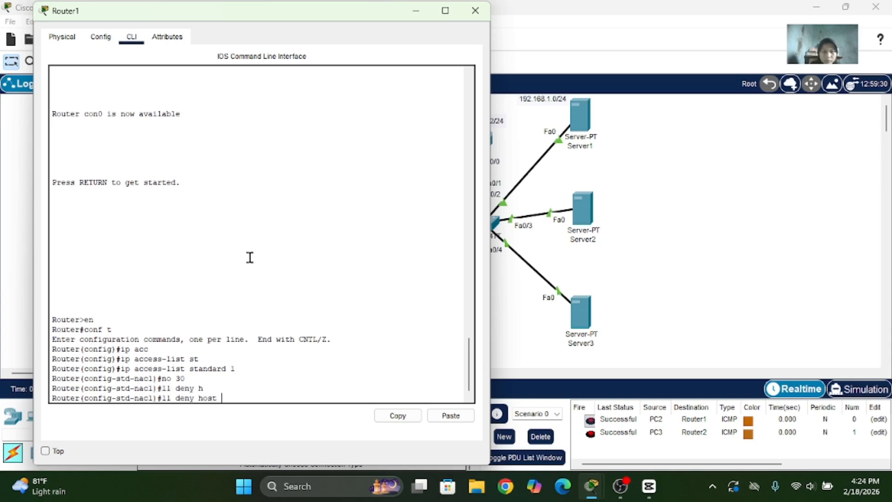
pyautogui.write('.168.10.')
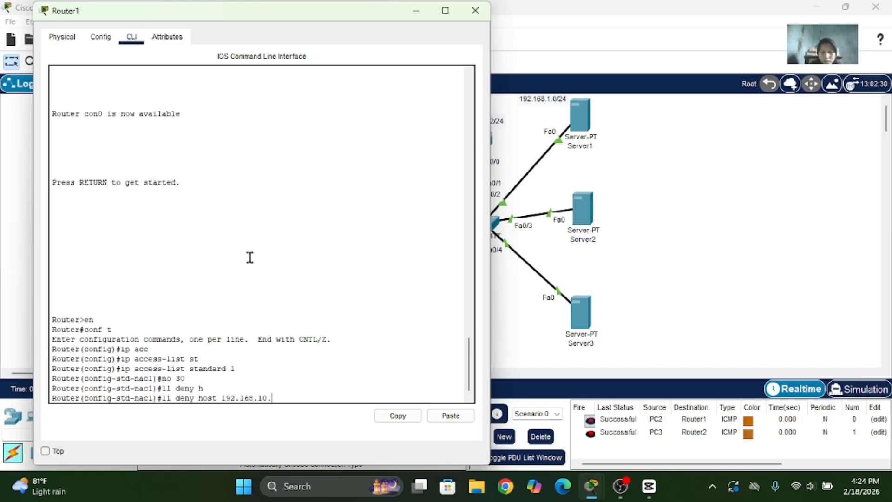
pyautogui.write('3')
pyautogui.press('Return')
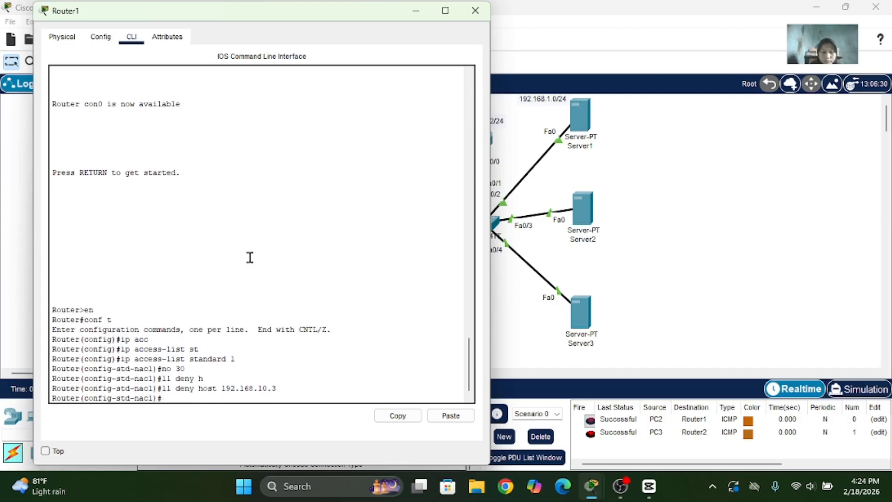
# - Enter a permit rule with sequence number 30 in Router1's standard access list 1
pyautogui.write('4')
pyautogui.press('BackSpace')
pyautogui.write('30 per')
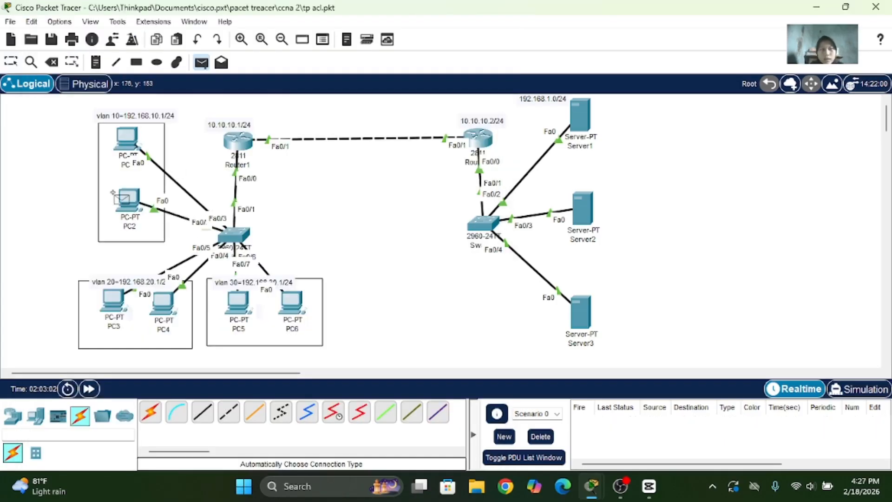
# - Send simple PDUs from PC2 to Router2 and from PC2 to Server2
pyautogui.click(130, 205)
pyautogui.click(479, 137)
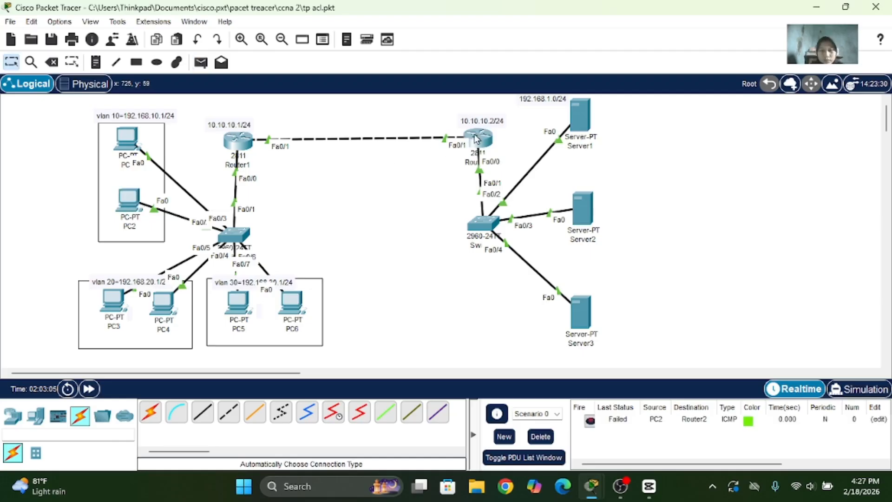
pyautogui.click(201, 69)
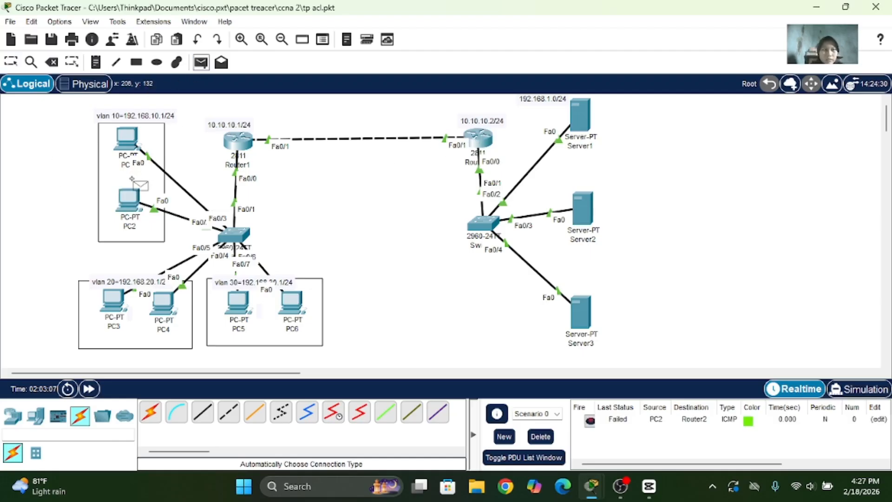
pyautogui.click(121, 198)
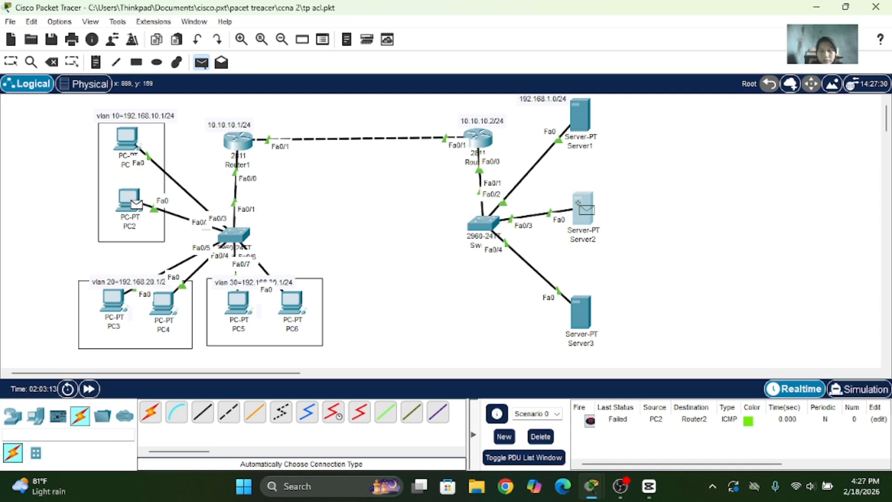
pyautogui.click(581, 209)
# - Send a simple PDU from PC1 to Router1
pyautogui.click(201, 62)
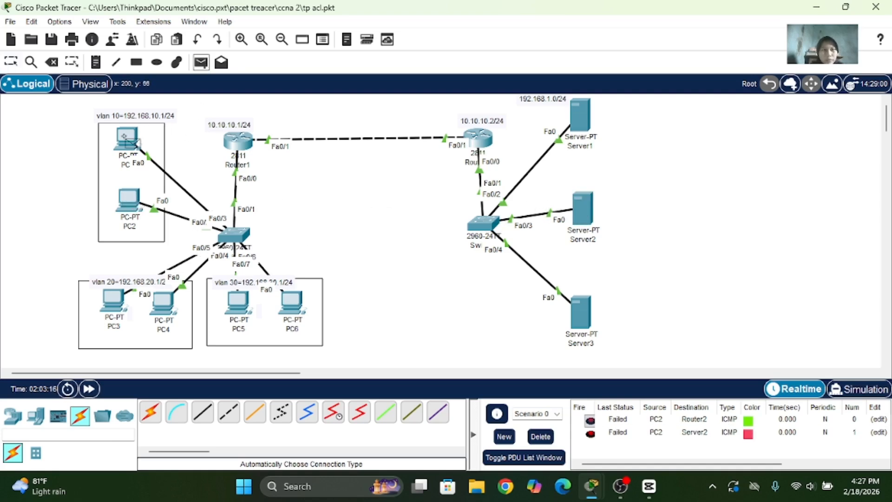
pyautogui.click(129, 139)
pyautogui.click(230, 138)
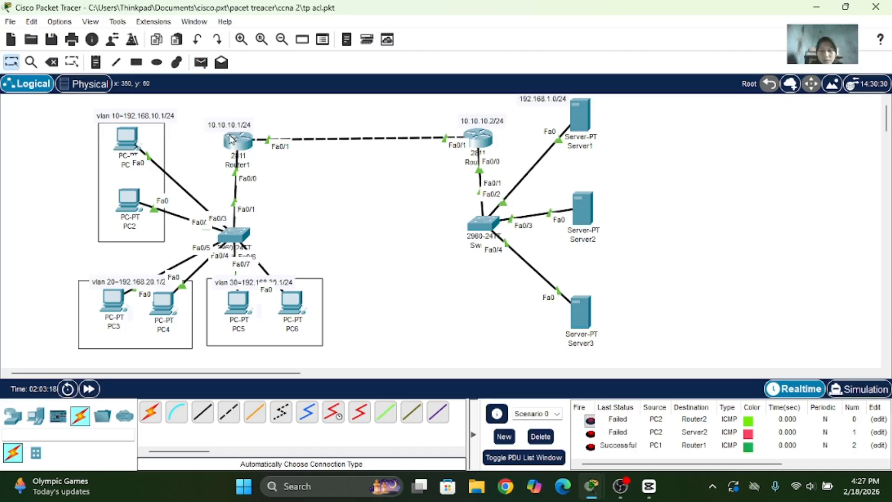